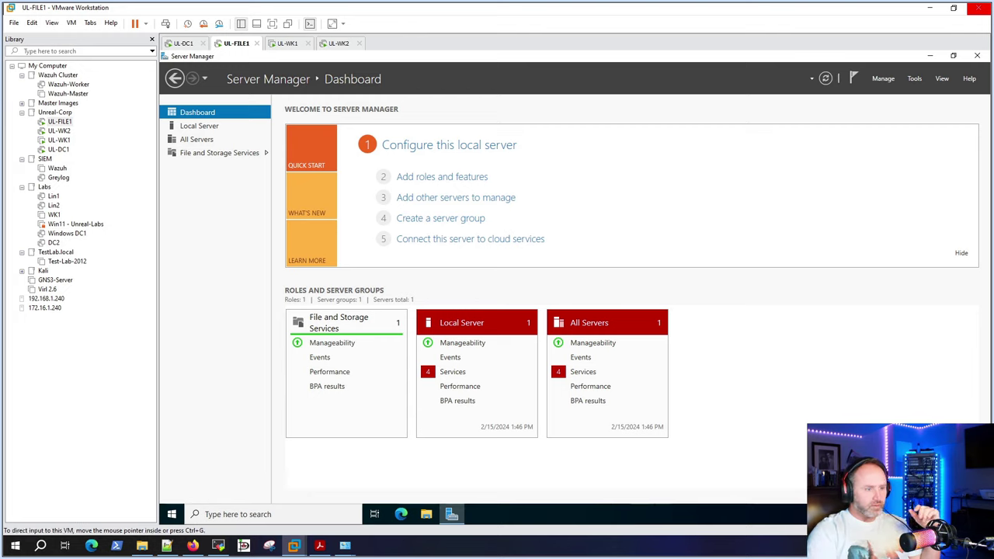
Review the Local Server properties, then bring up the Unreal-Corp.pdf install plan.
click(194, 126)
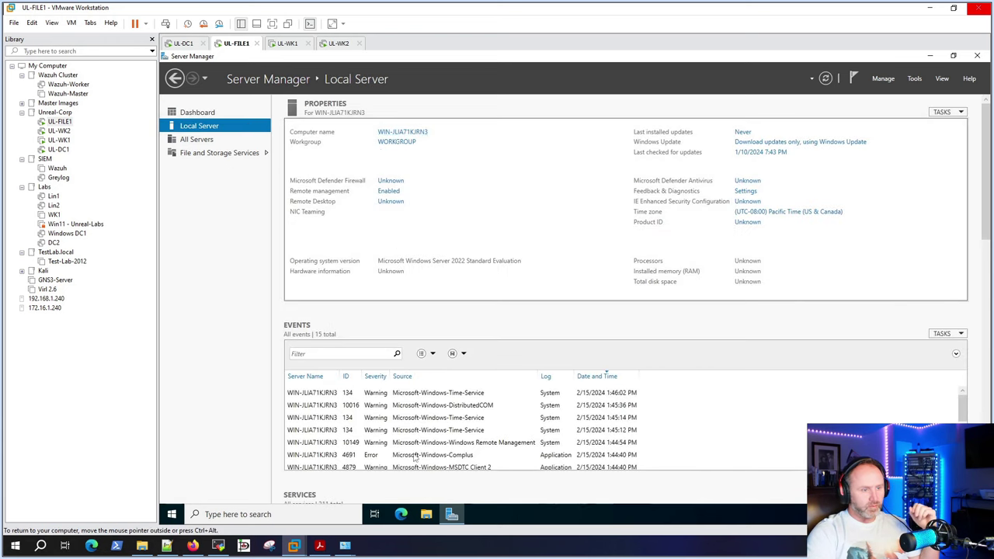
click(319, 545)
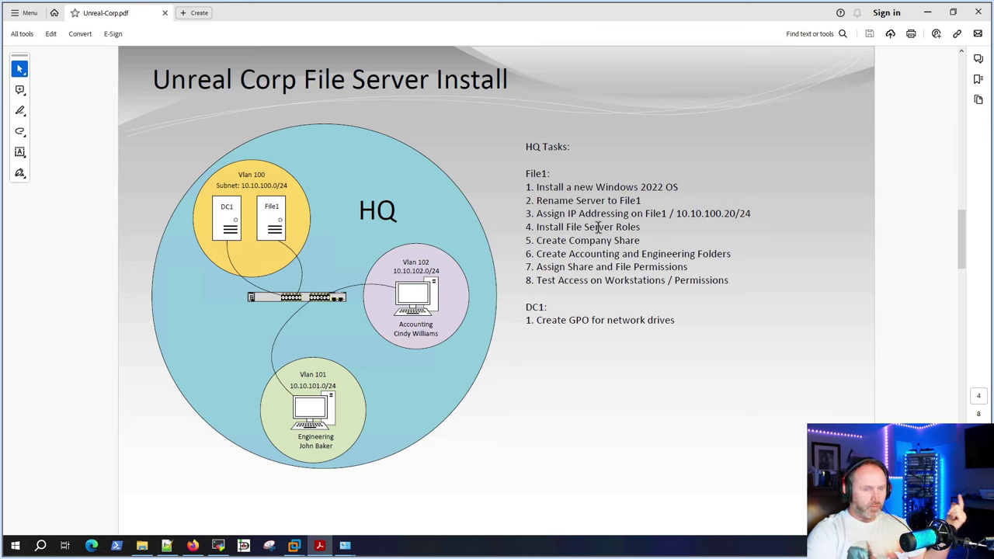
Highlight 'File Server Roles' in the plan and return to the UL-WK1 virtual machine.
drag(568, 227, 644, 231)
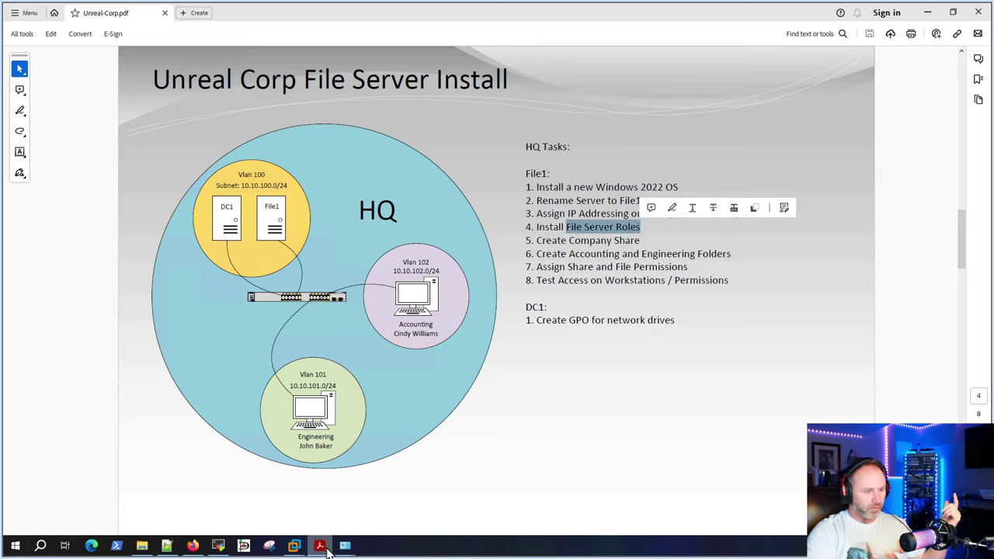
mouse_move(319, 548)
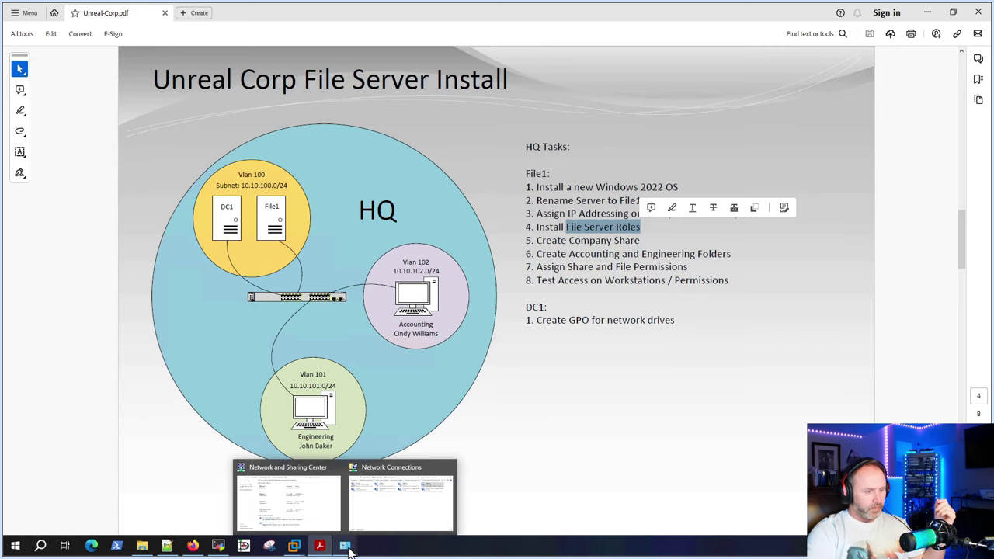
mouse_move(290, 543)
click(354, 476)
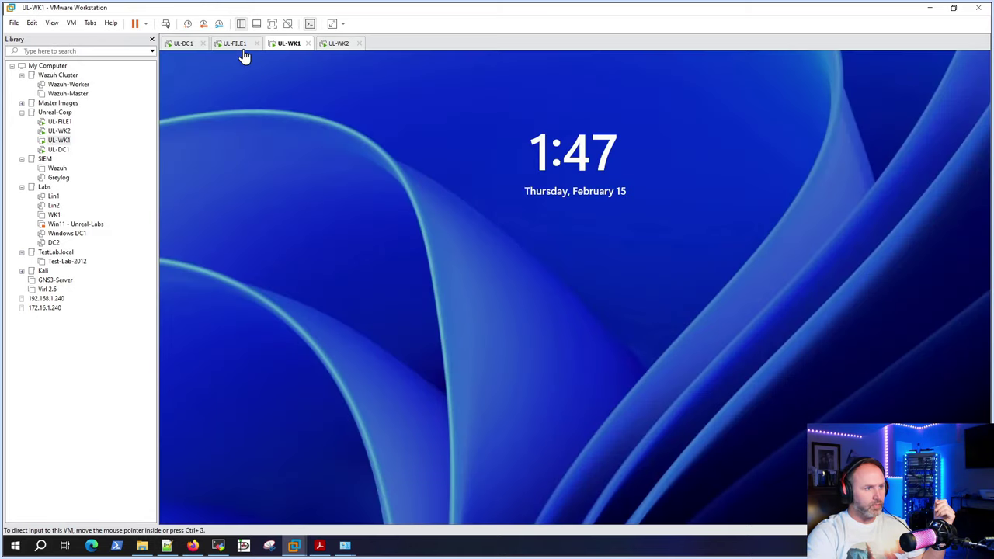
On UL-FILE1, change the computer name to FILE1 in System Properties and acknowledge the restart notice.
click(235, 44)
click(415, 148)
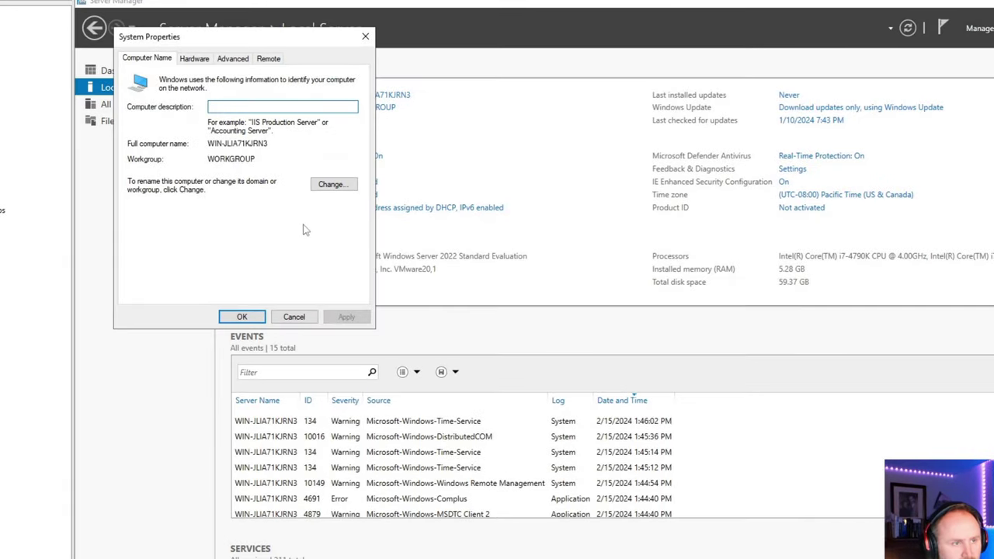
click(349, 193)
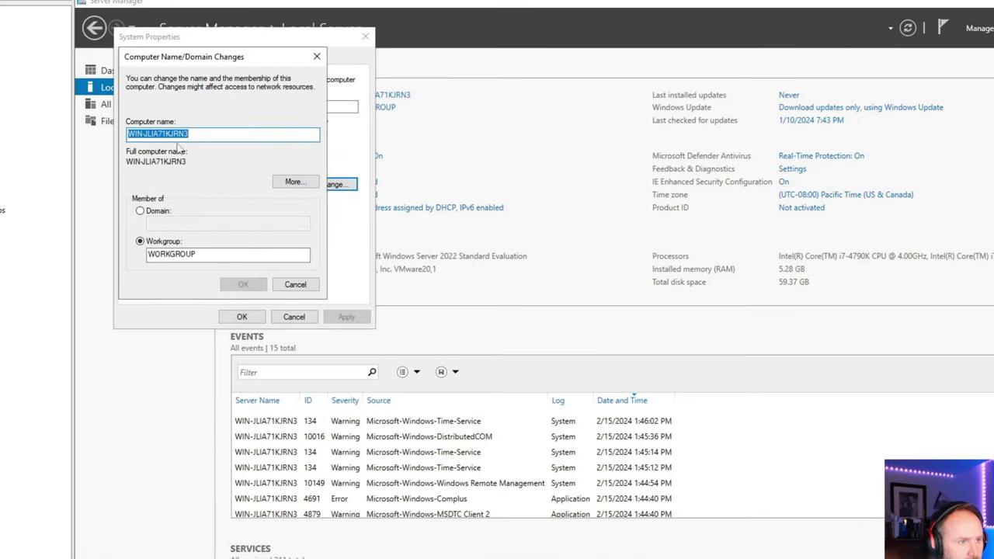
key(BackSpace)
text(File)
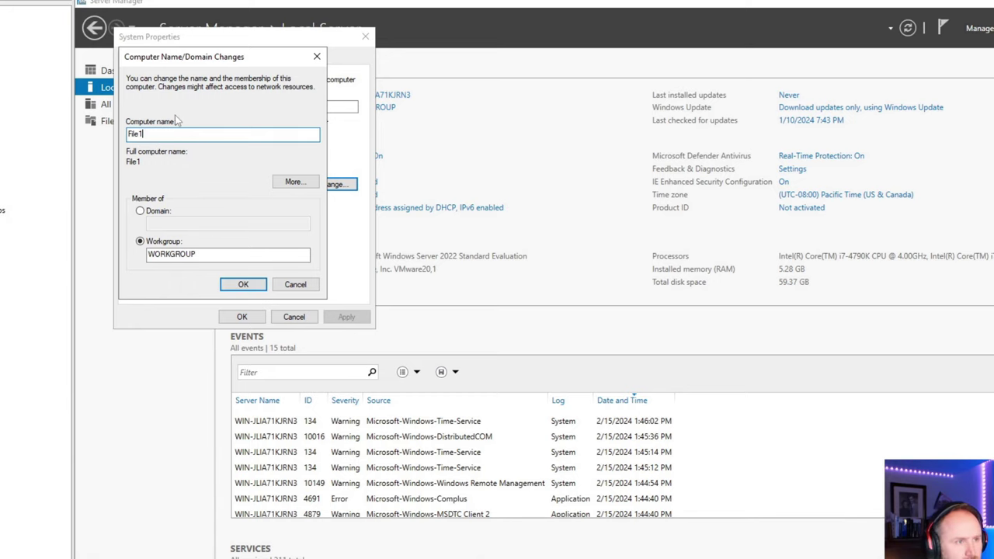
text(1)
key(ctrl+a)
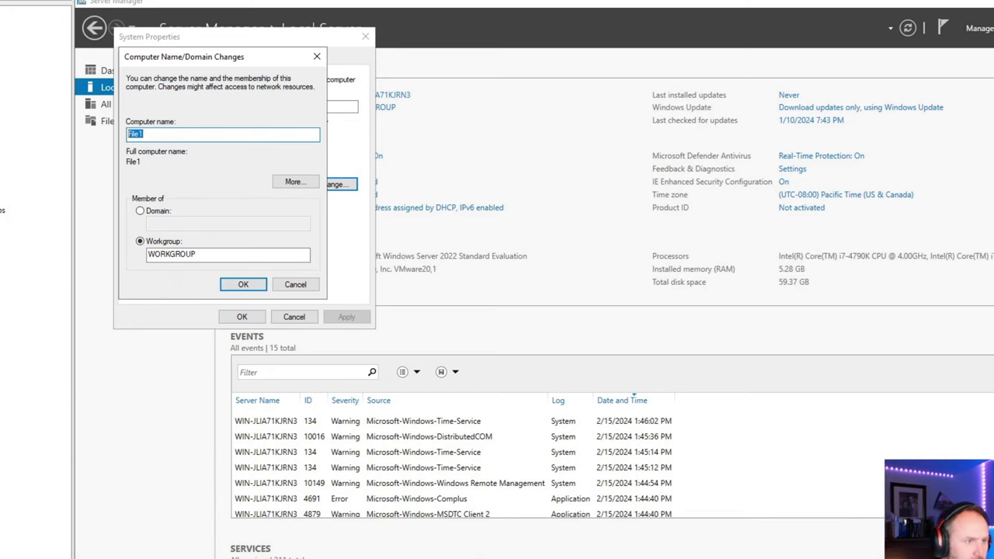
key(BackSpace)
text(FILE1)
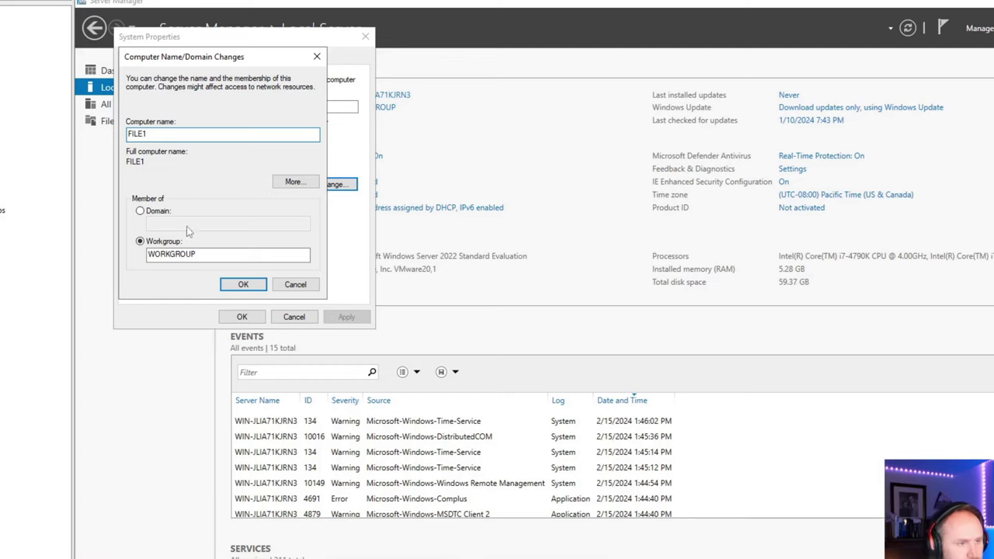
click(231, 285)
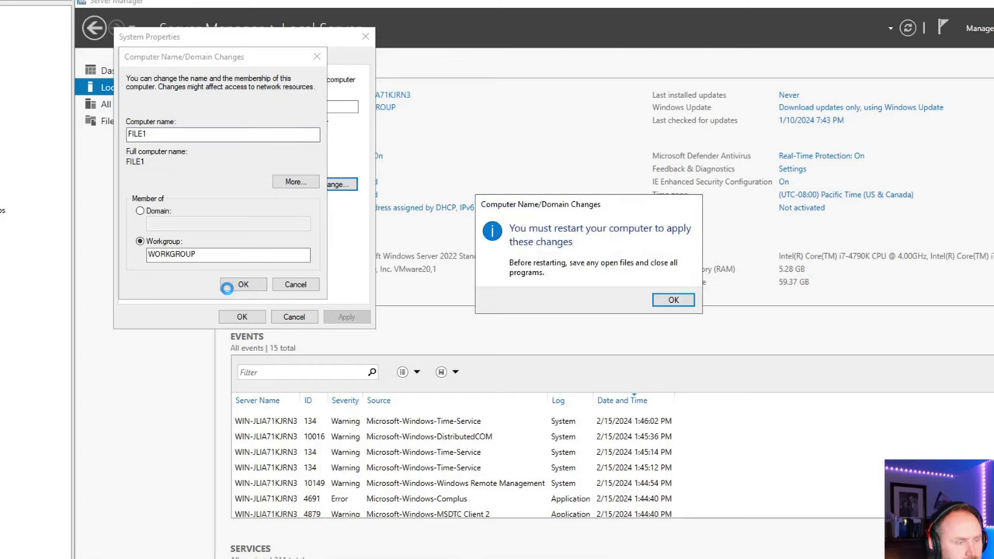
click(665, 303)
click(250, 318)
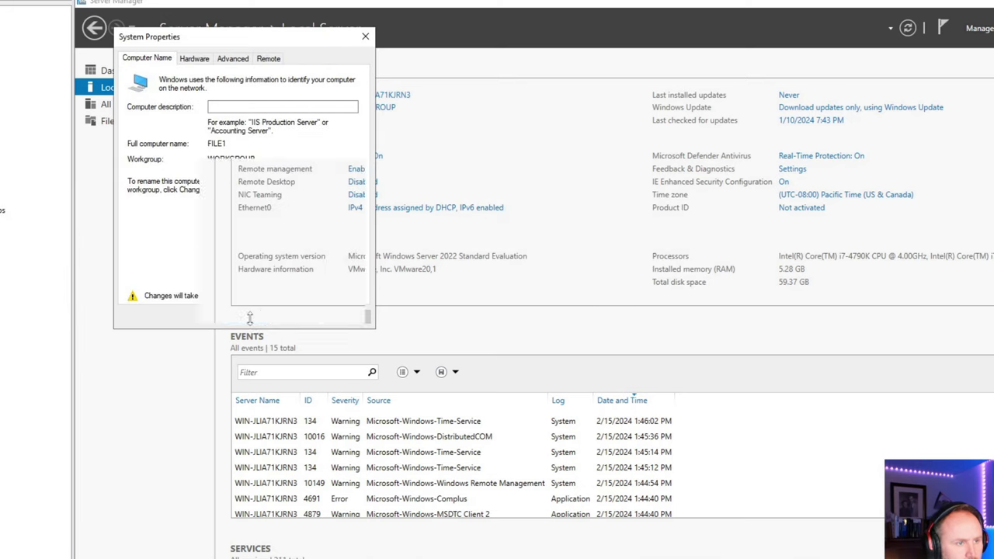
Postpone the restart and open the Ethernet0 adapter's IPv4 properties.
click(675, 297)
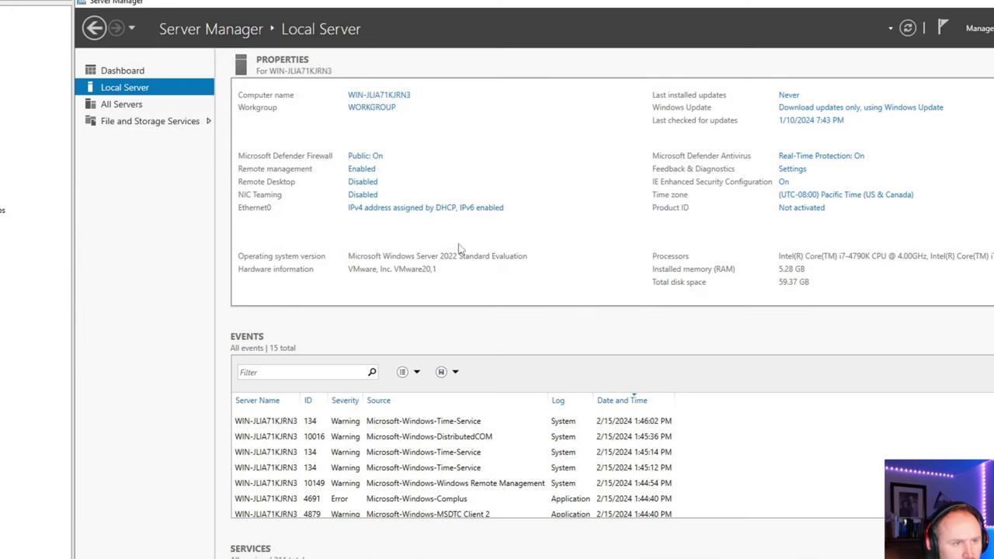
click(417, 221)
double_click(268, 178)
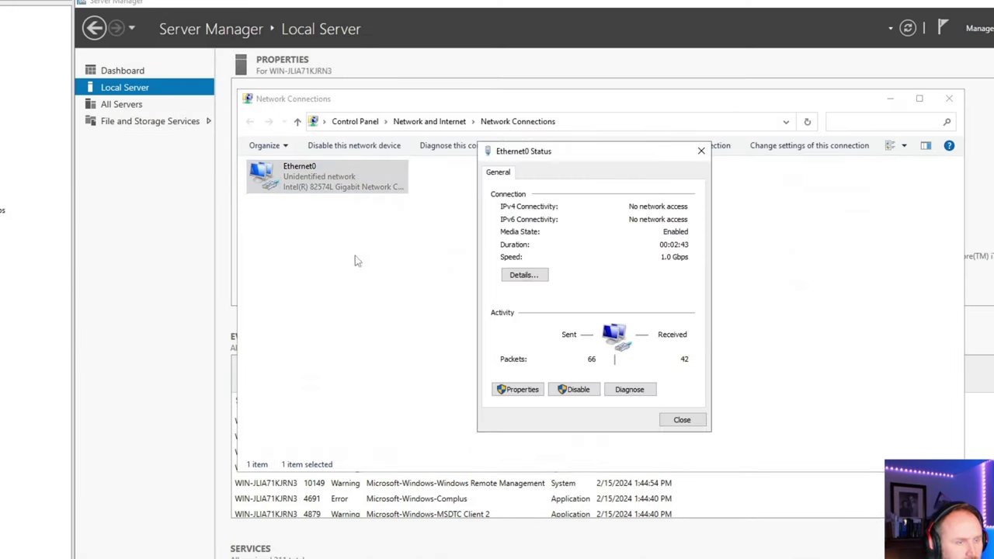
click(517, 389)
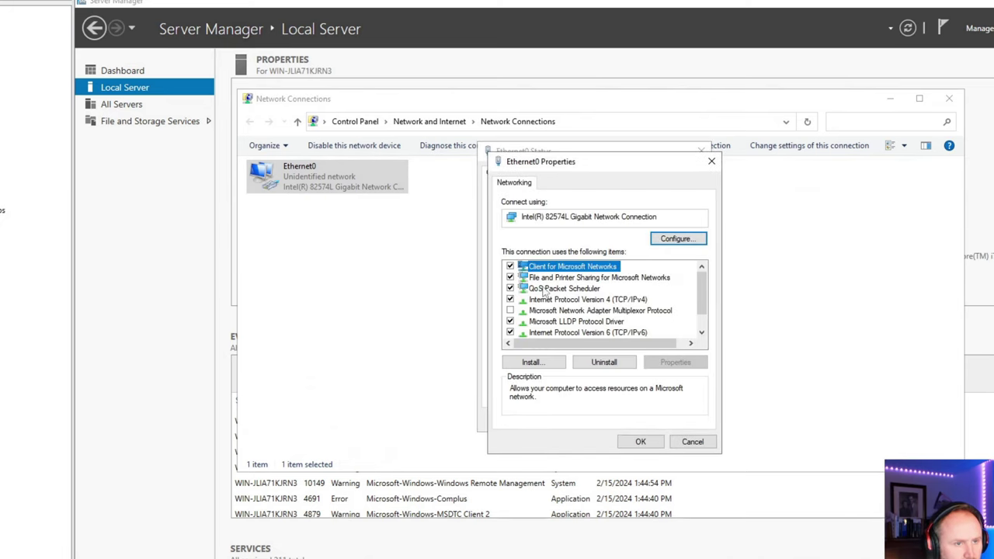
click(556, 309)
double_click(556, 299)
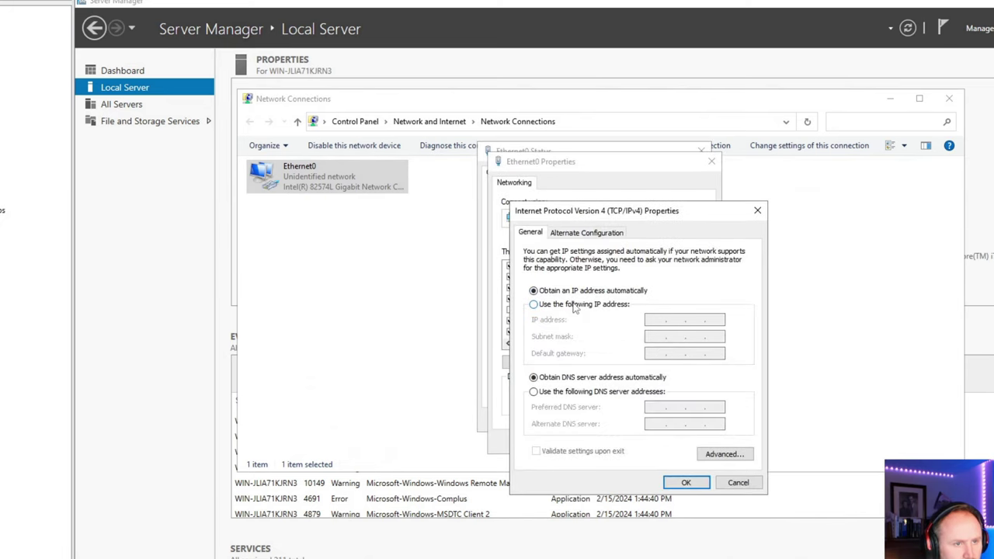
Set static IP 10.10.100.20, mask 255.255.255.0, gateway and DNS 10.10.100.1, then close the windows.
click(598, 306)
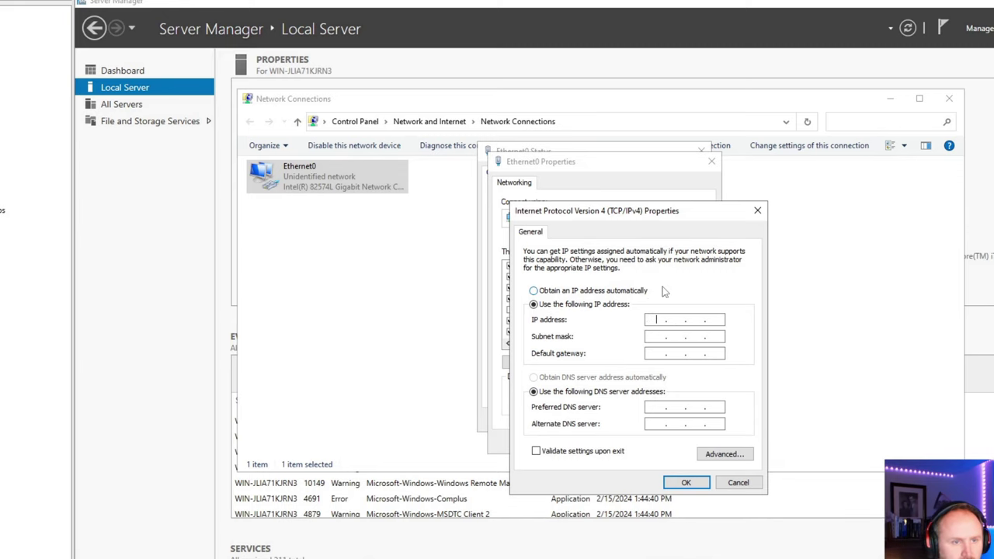
text(10.10.)
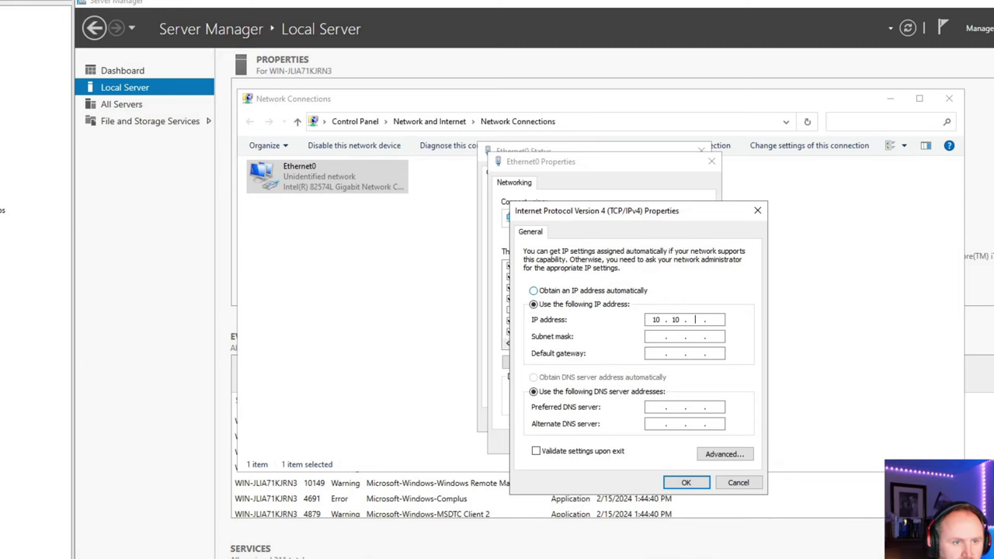
text(100.20)
key(Tab)
text(2)
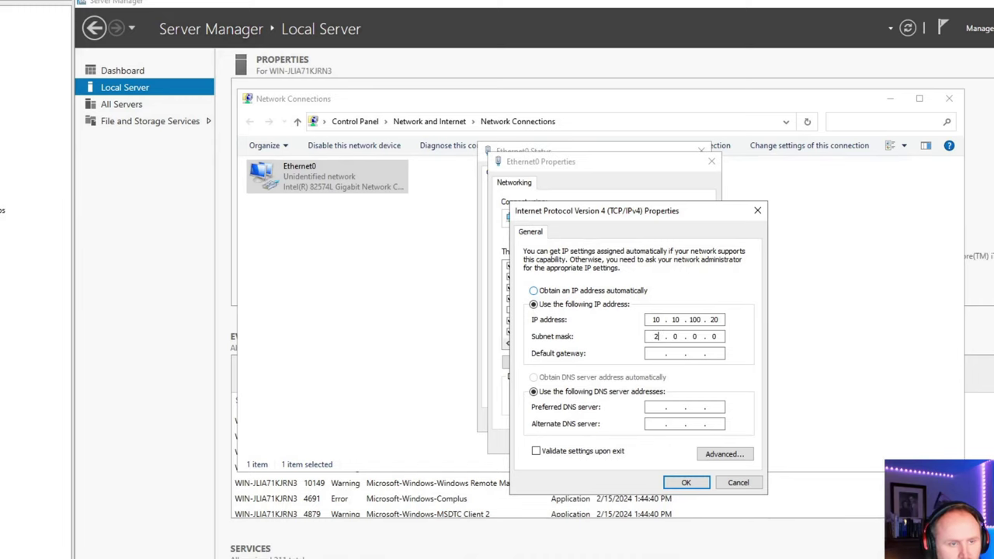
text(55 . 255 . 255)
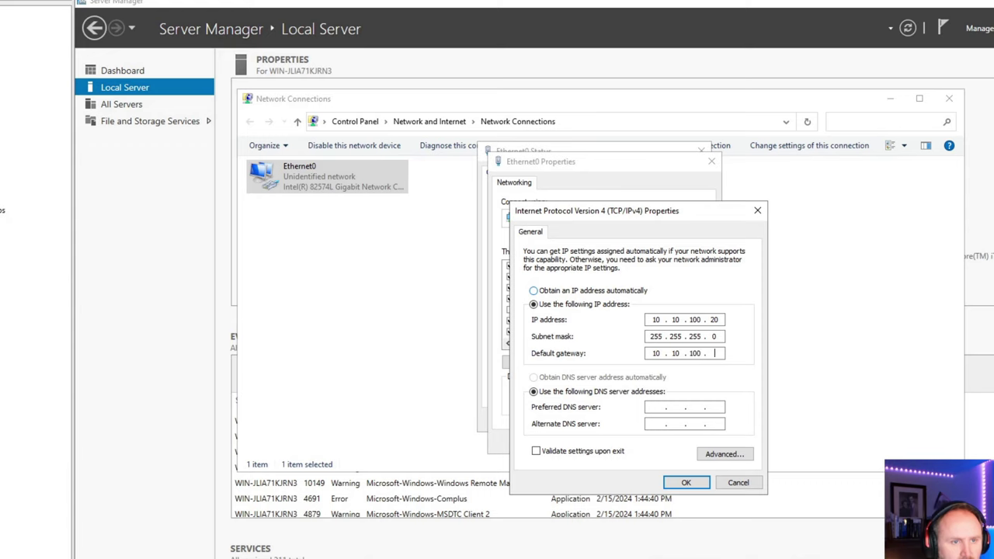
key(Tab)
key(Tab)
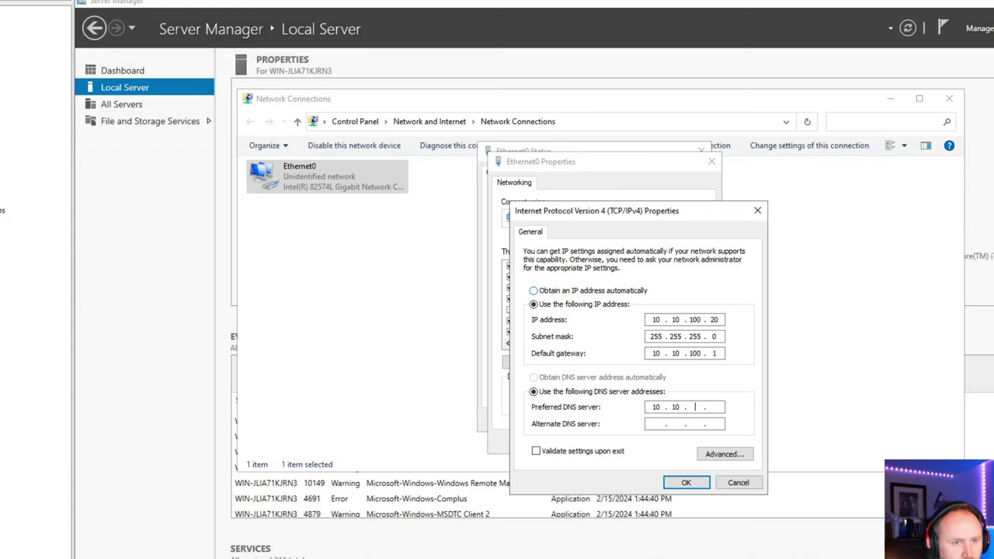
text(10 . 10 . 100)
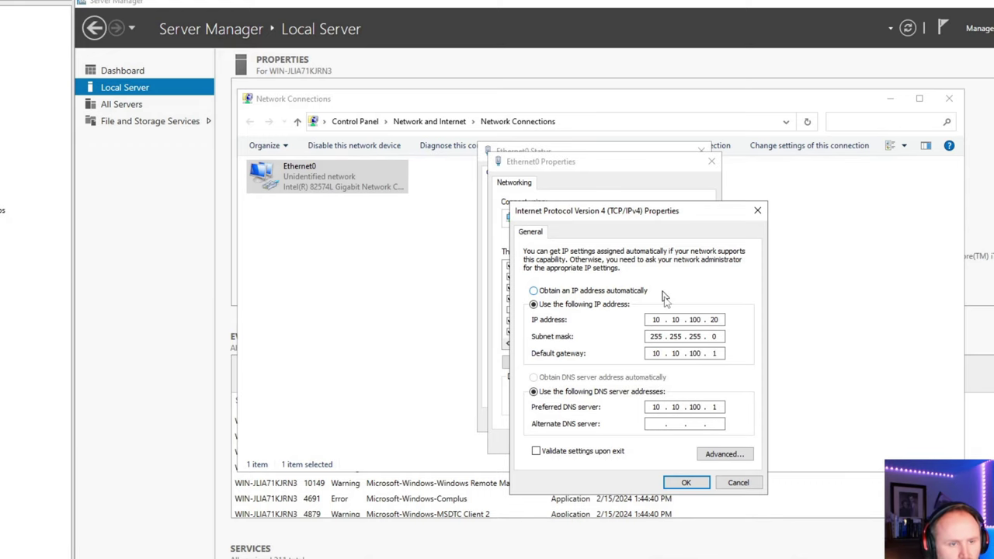
click(687, 483)
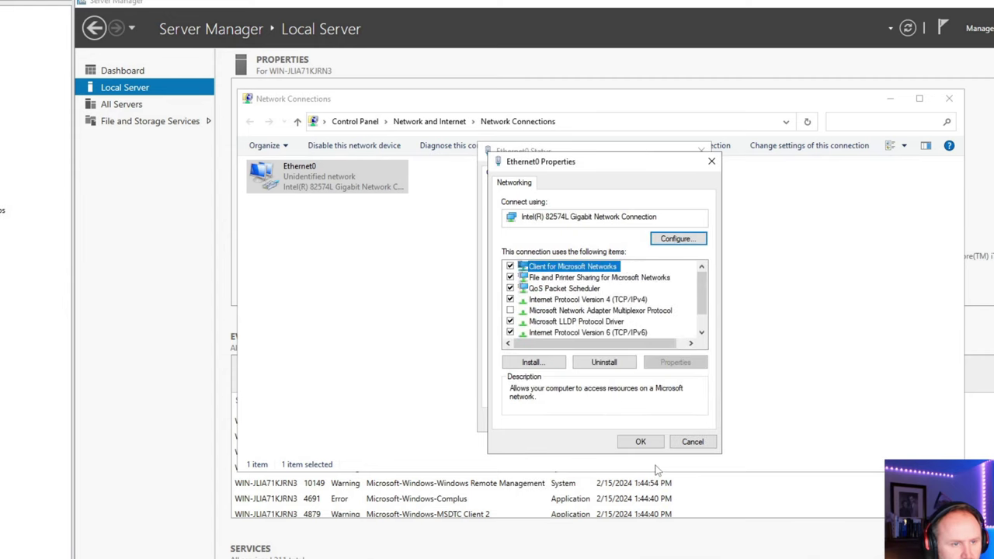
click(650, 443)
click(680, 422)
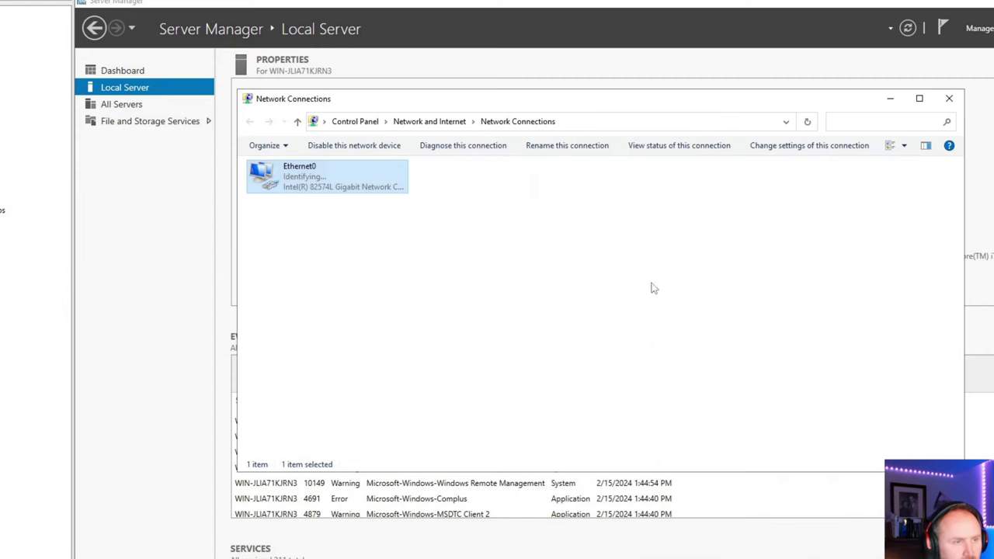
click(949, 98)
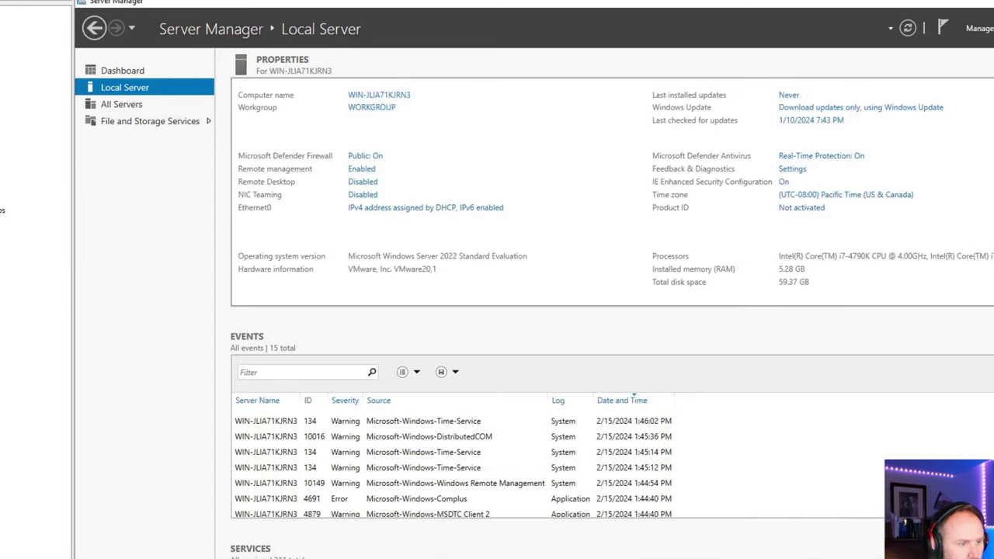
Restart the server from the Start menu, keeping the Other (Unplanned) reason.
click(94, 553)
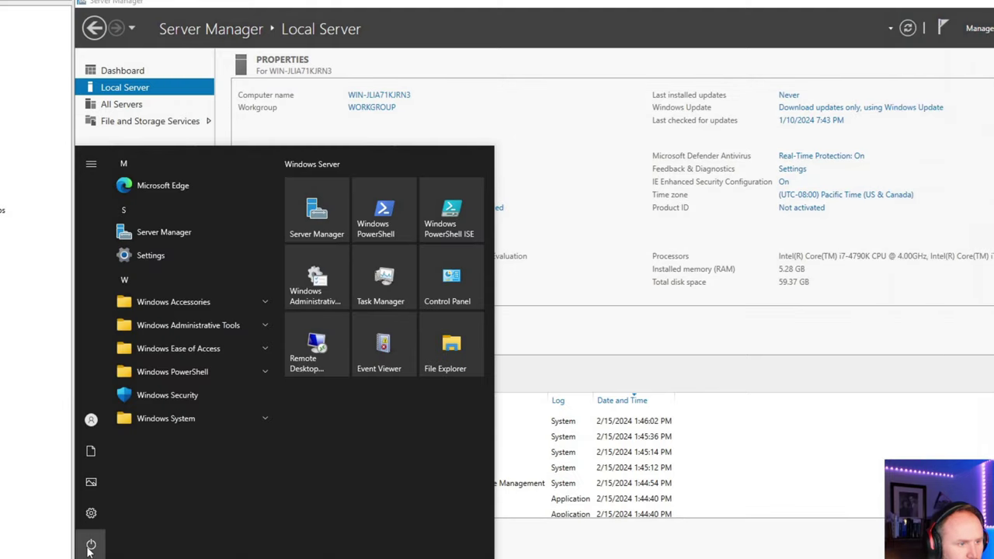
click(91, 544)
click(117, 515)
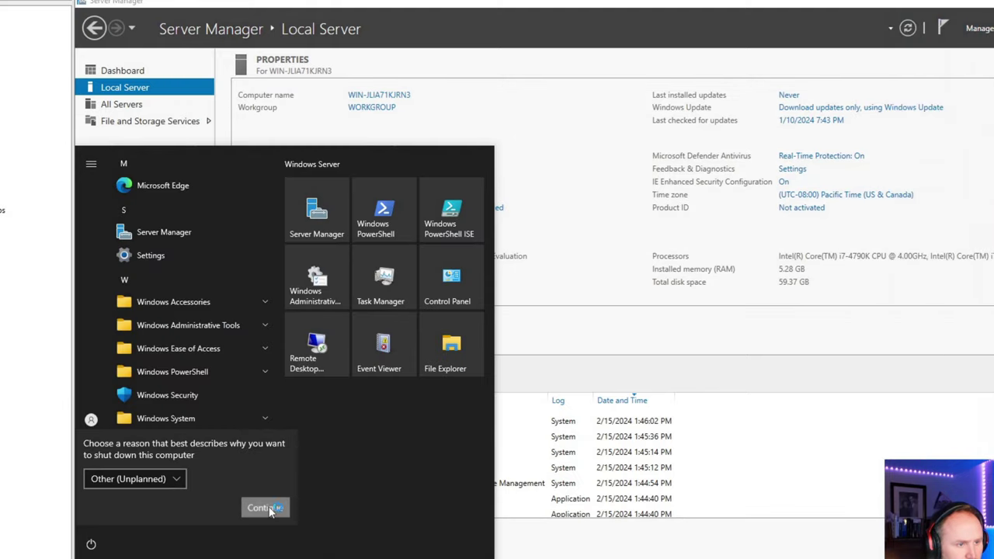
click(267, 507)
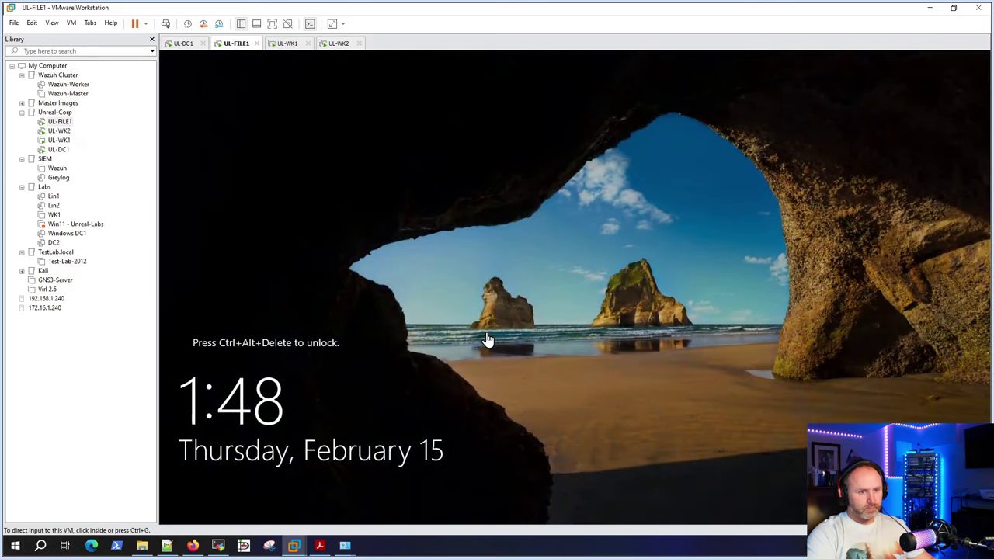
Sign in to FILE1 as Administrator, dismiss the Admin Center prompt, and show Local Server.
click(165, 25)
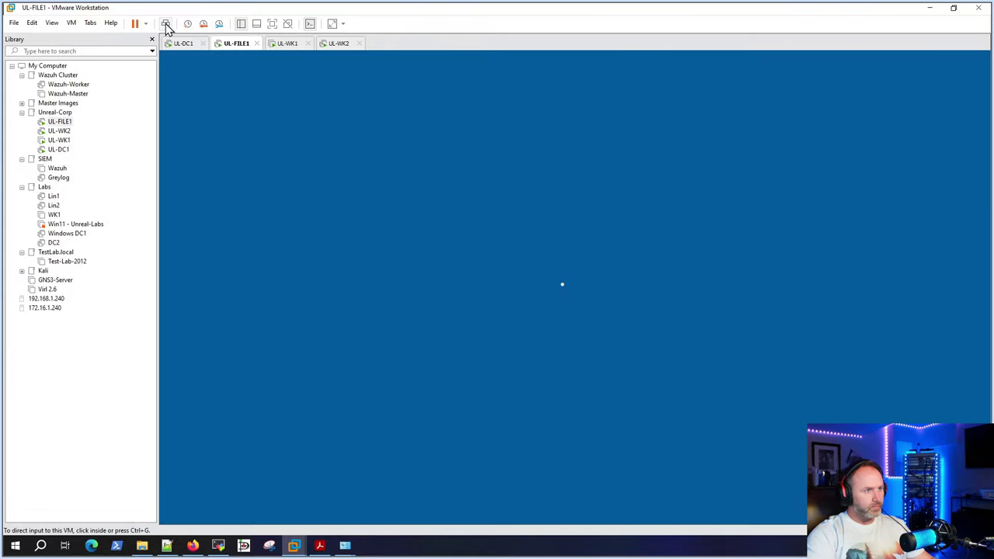
click(528, 331)
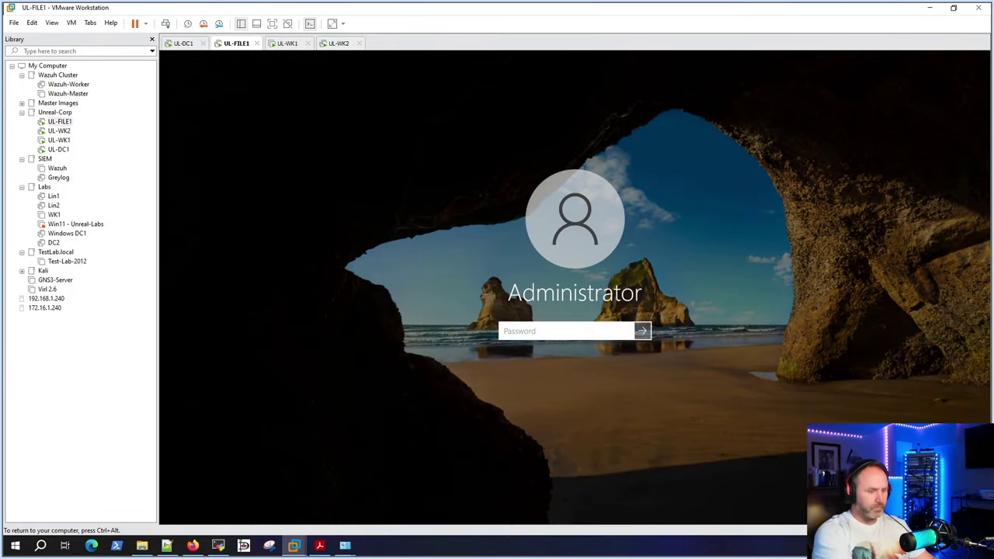
text(•••••••)
key(Return)
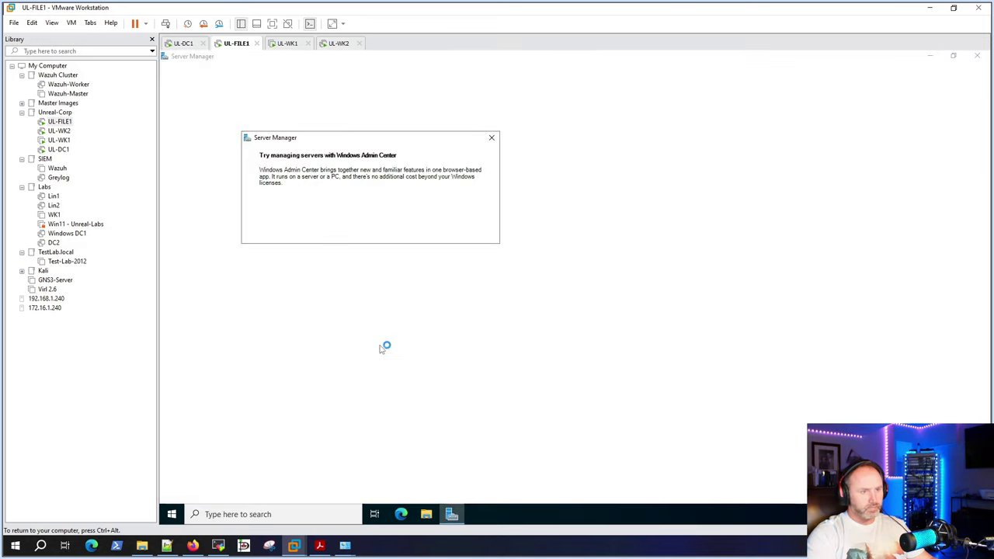
click(492, 137)
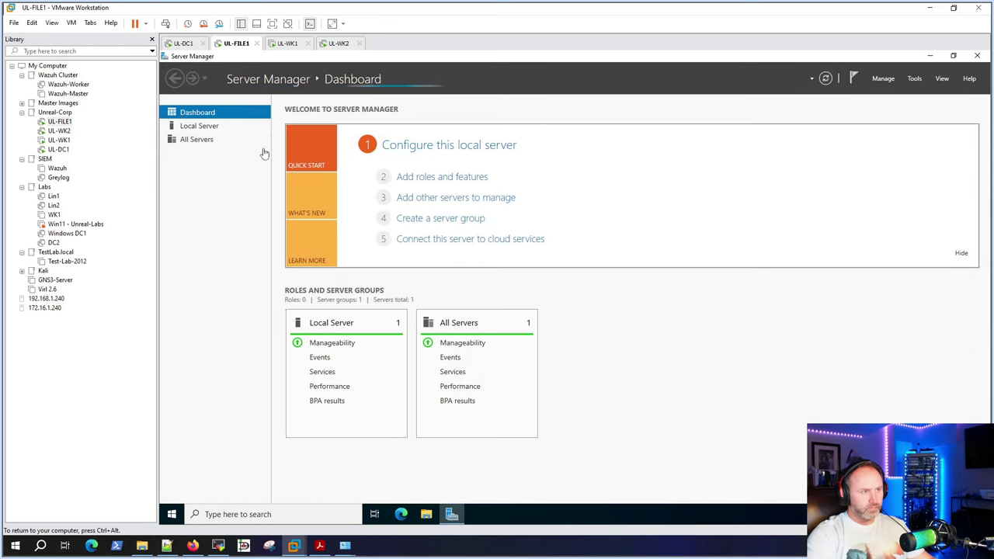
click(192, 126)
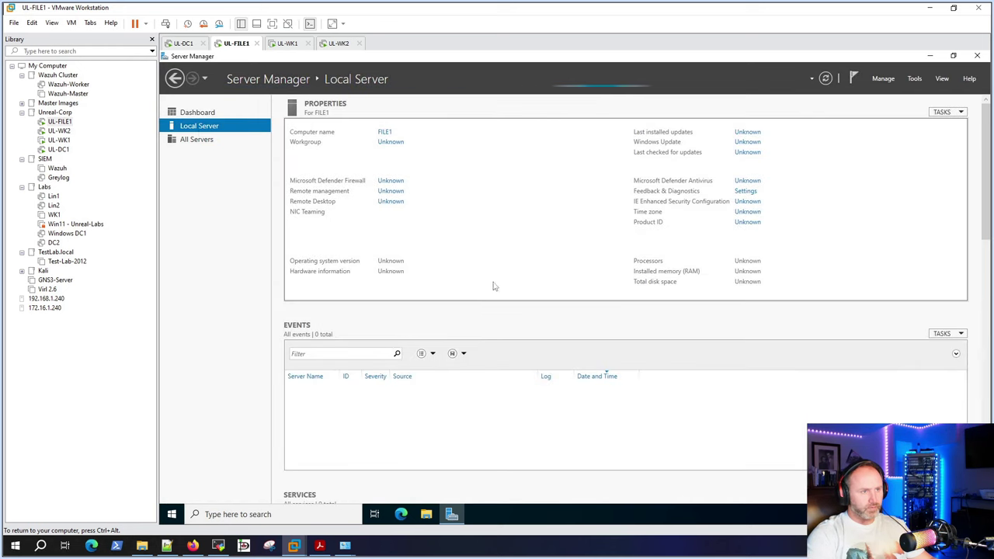
Launch cmd through Run, ping 10.10.100.10 to confirm replies, and close the window.
right_click(169, 516)
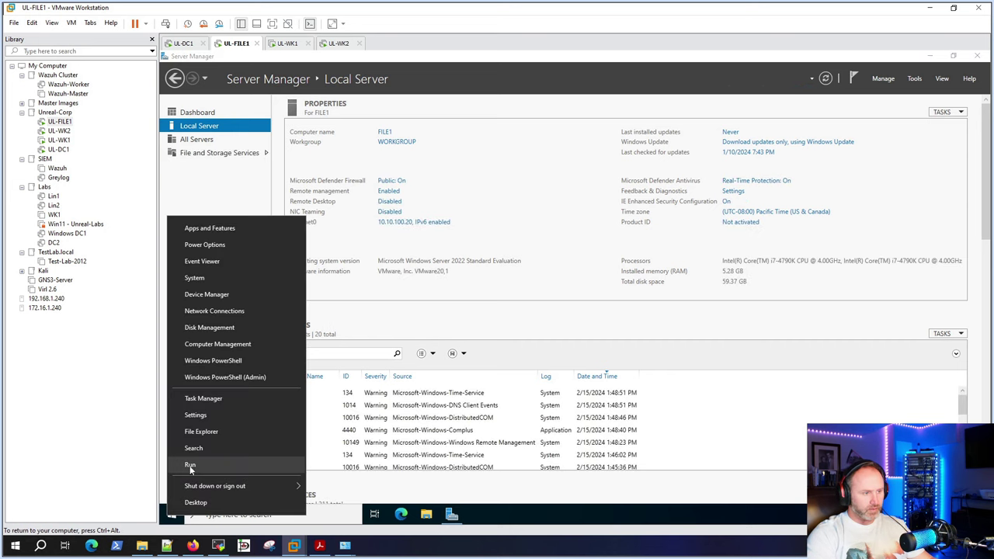
click(190, 466)
text(cmd)
key(Return)
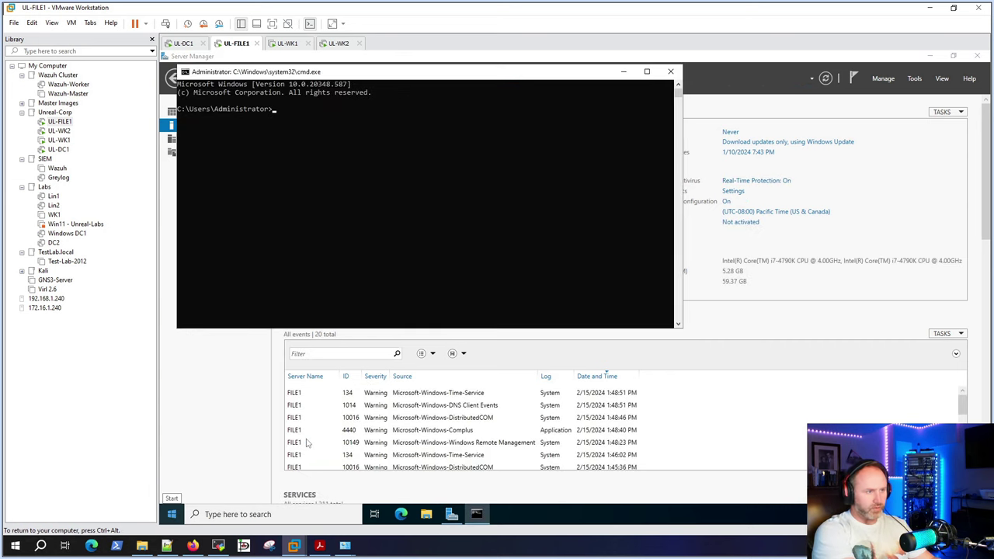
text(ping 10.10)
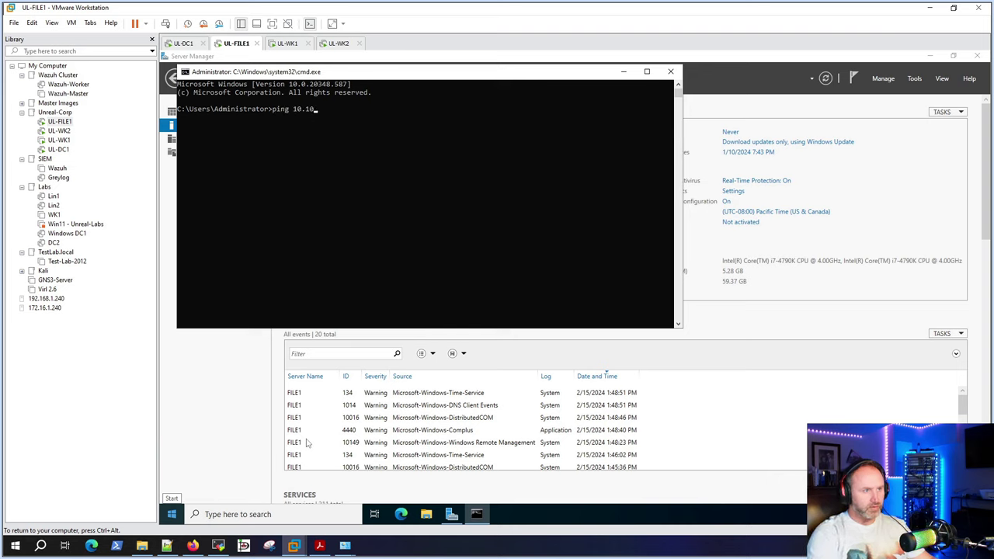
text(.10)
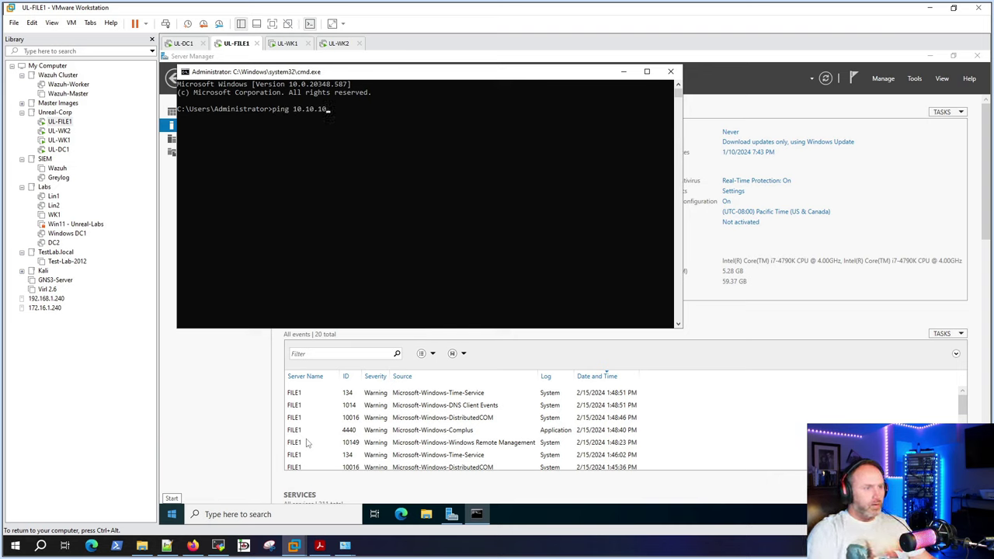
text(0.10)
key(Return)
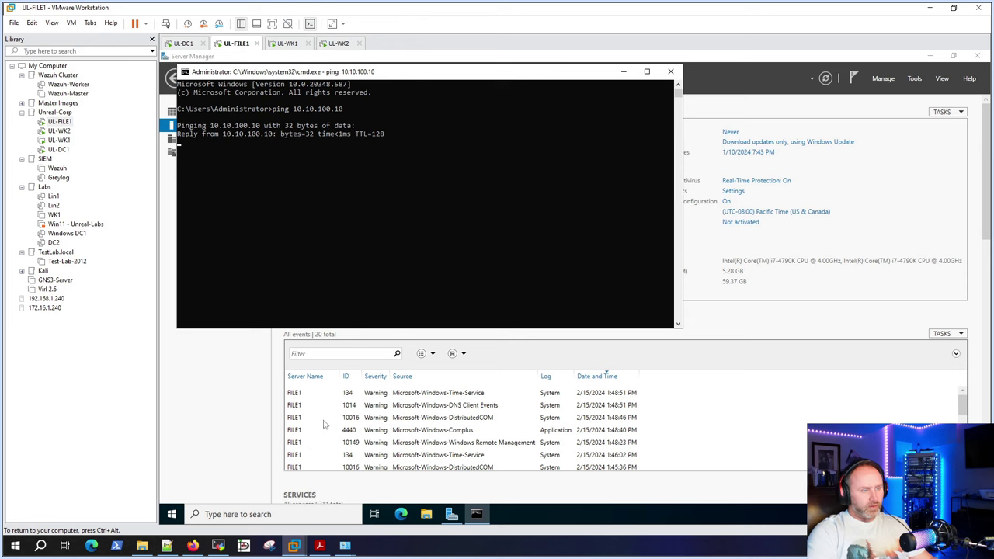
click(670, 72)
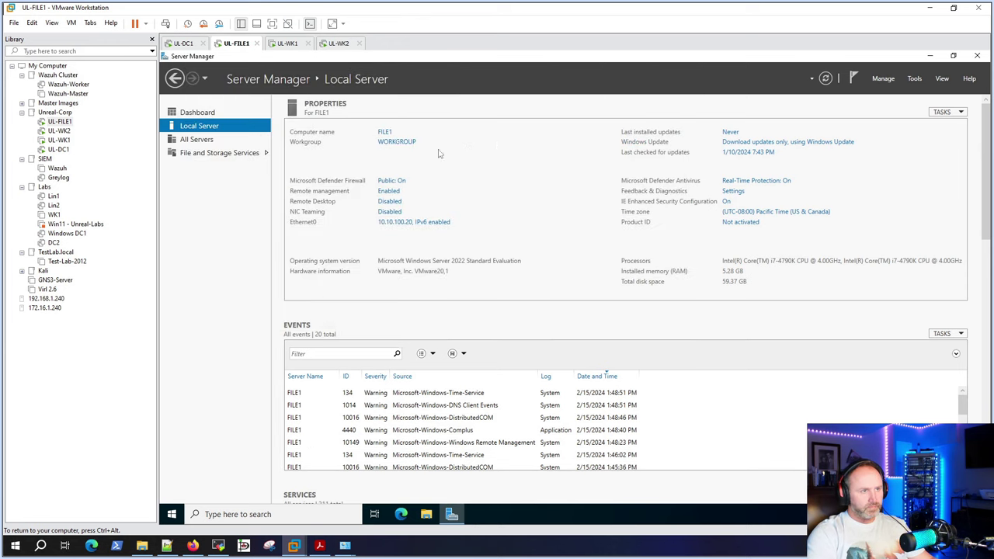
Open the computer name settings, choose Domain membership, and enter unreallabs.local.
click(393, 144)
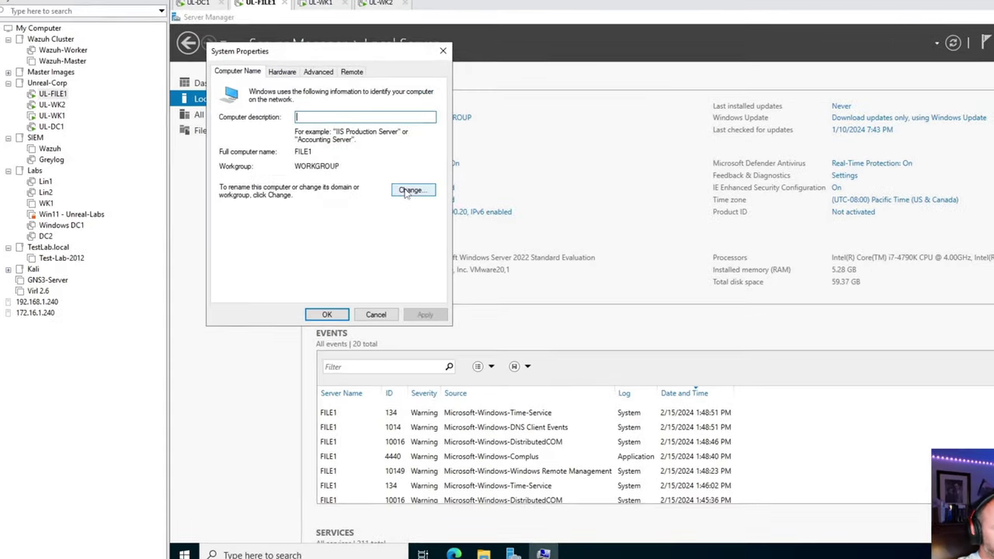
click(372, 203)
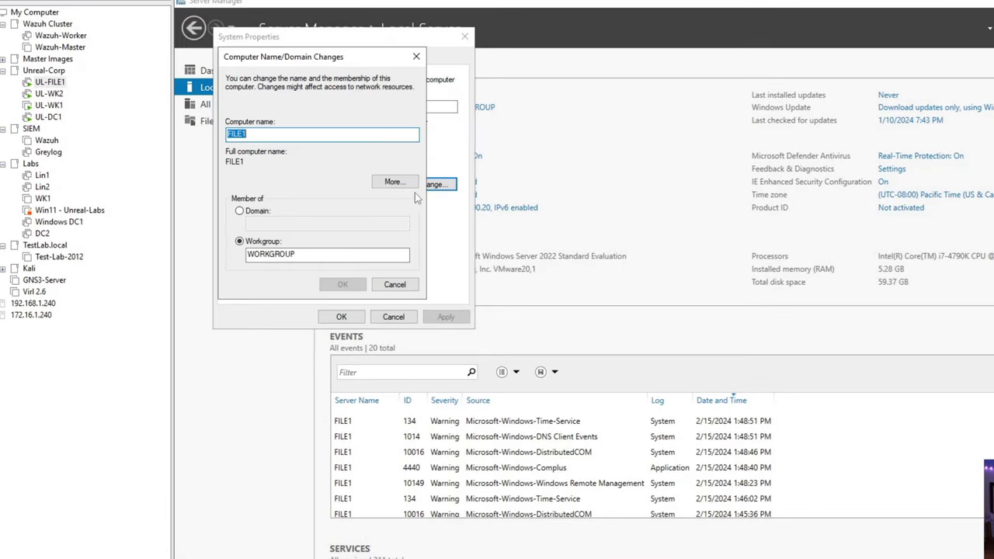
click(253, 210)
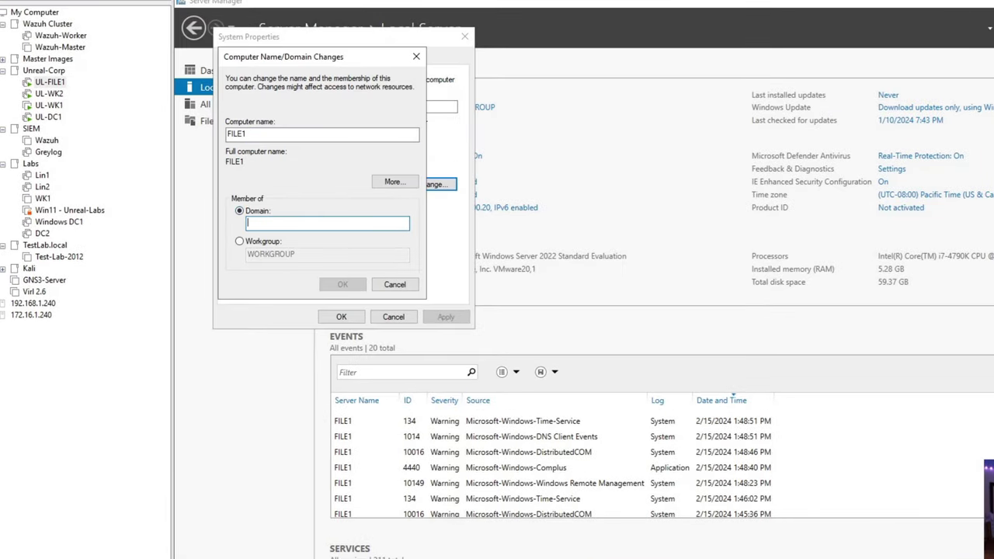
text(unreal)
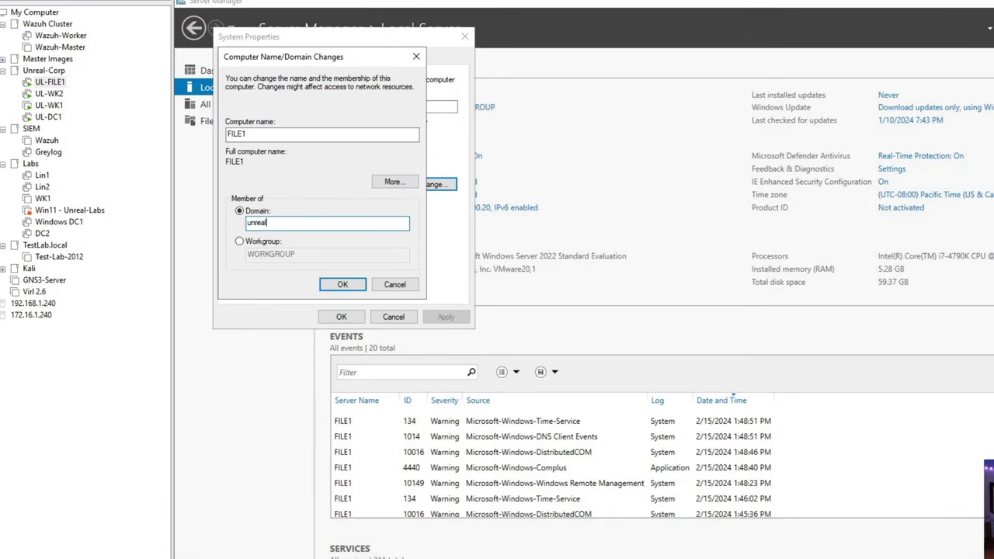
text(labs.local)
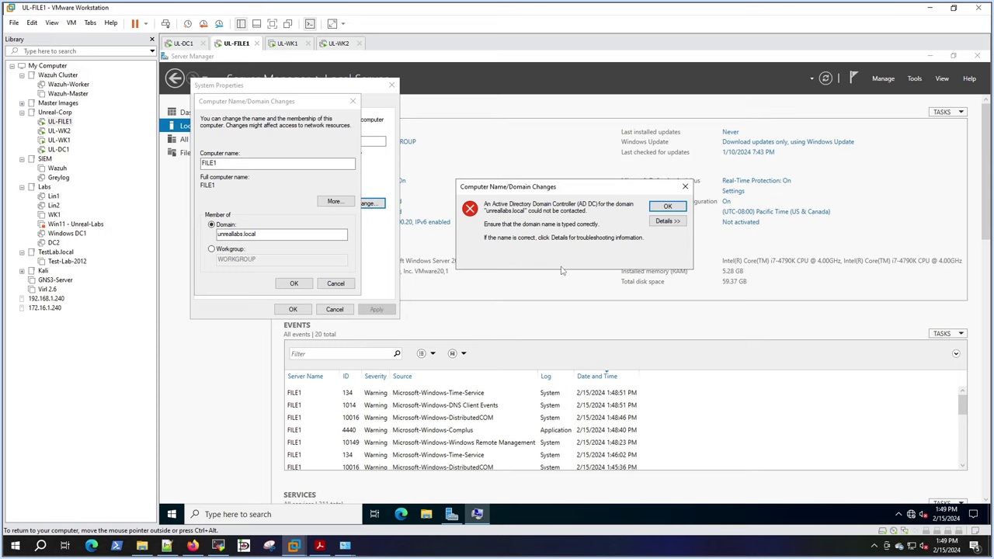
Dismiss the domain-controller-not-found error and retype unreallabs.local as the domain.
click(658, 207)
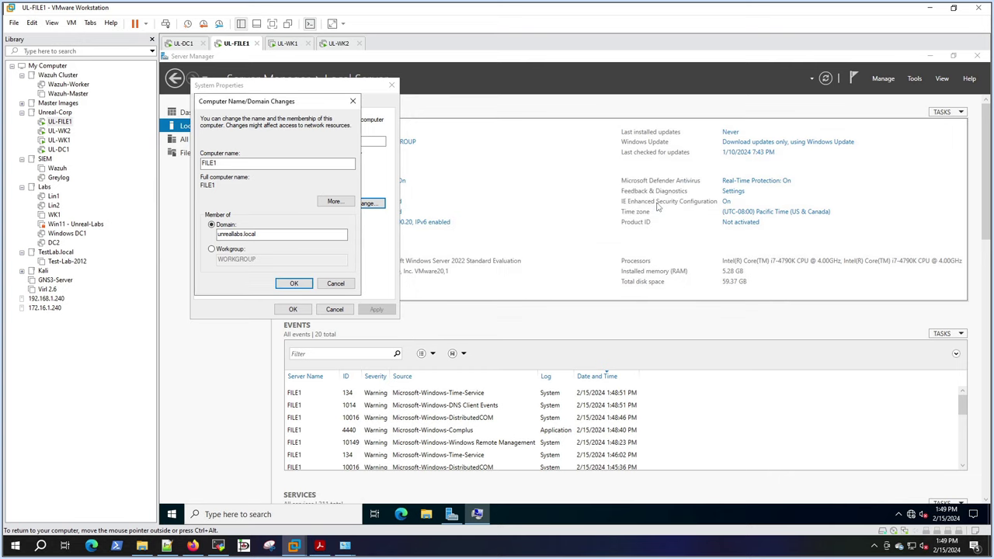
double_click(288, 233)
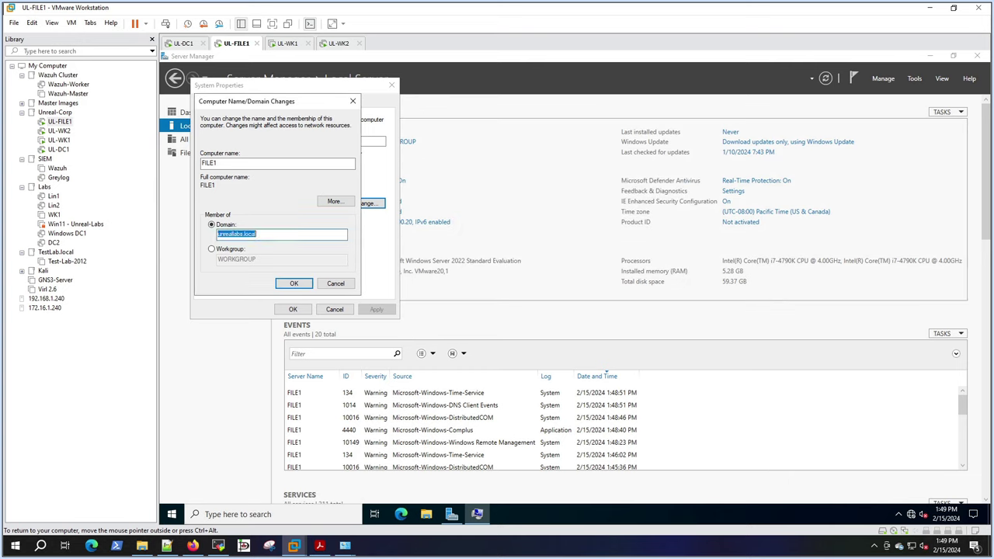
key(BackSpace)
text(unreallabs.local)
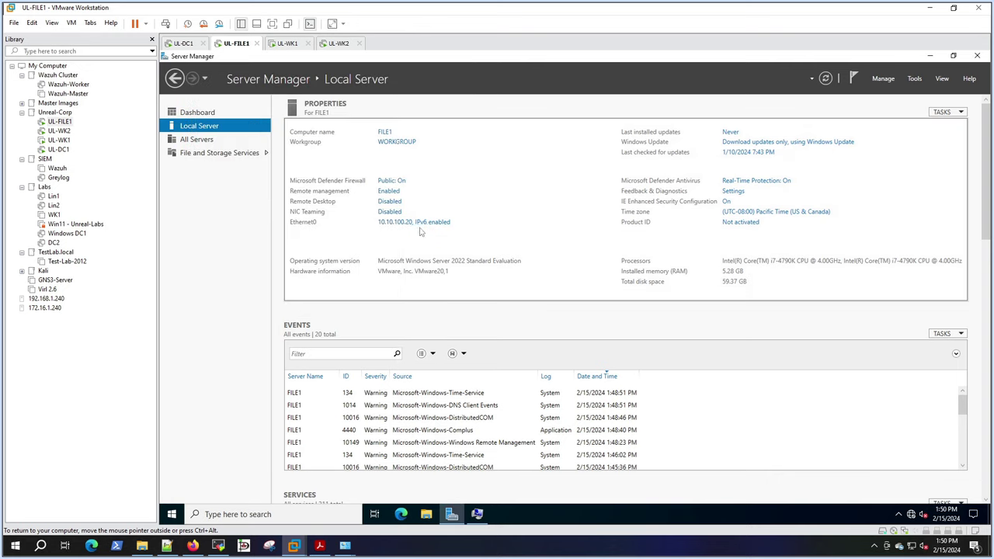
Inspect Ethernet0's status and adapter protocol properties, then close them.
click(420, 222)
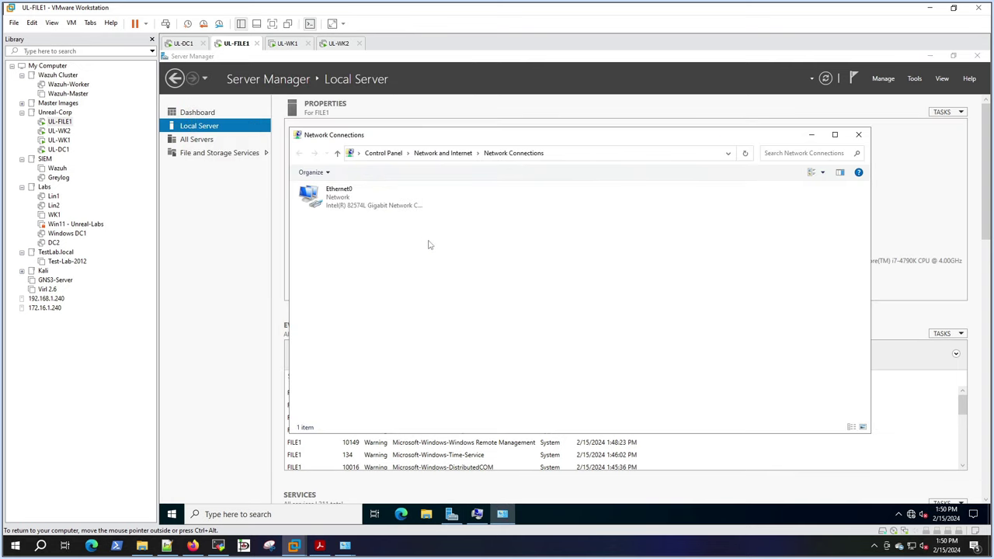
double_click(364, 204)
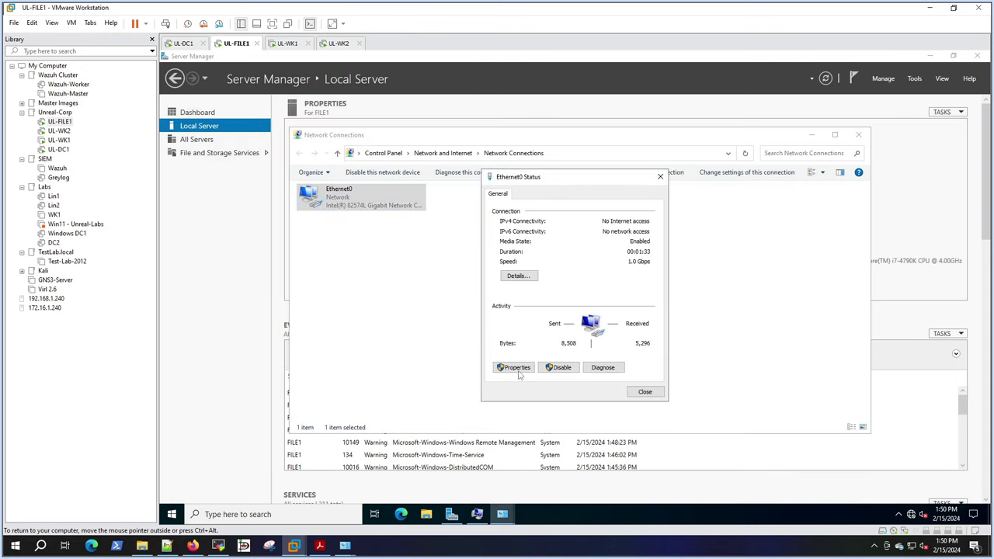
click(515, 367)
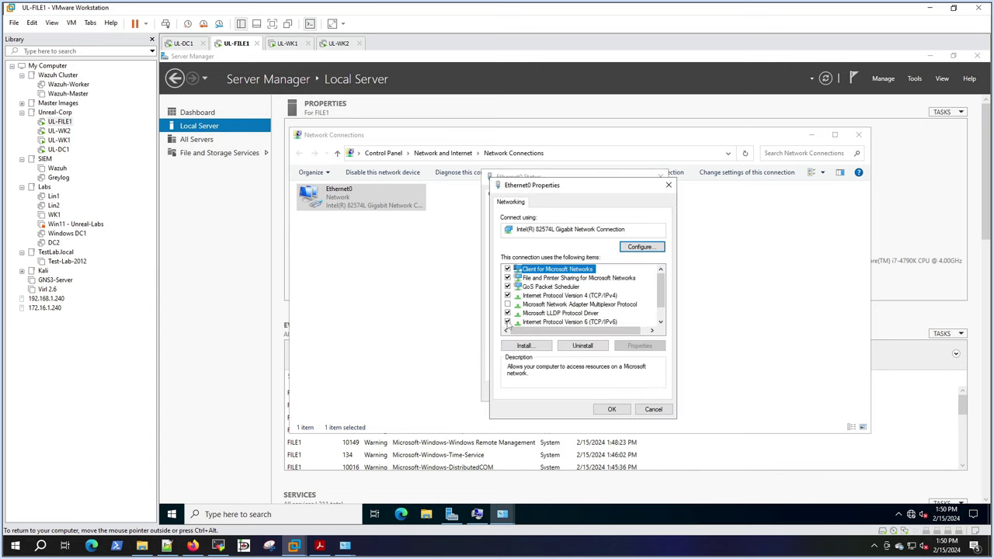
click(507, 322)
click(611, 409)
click(643, 393)
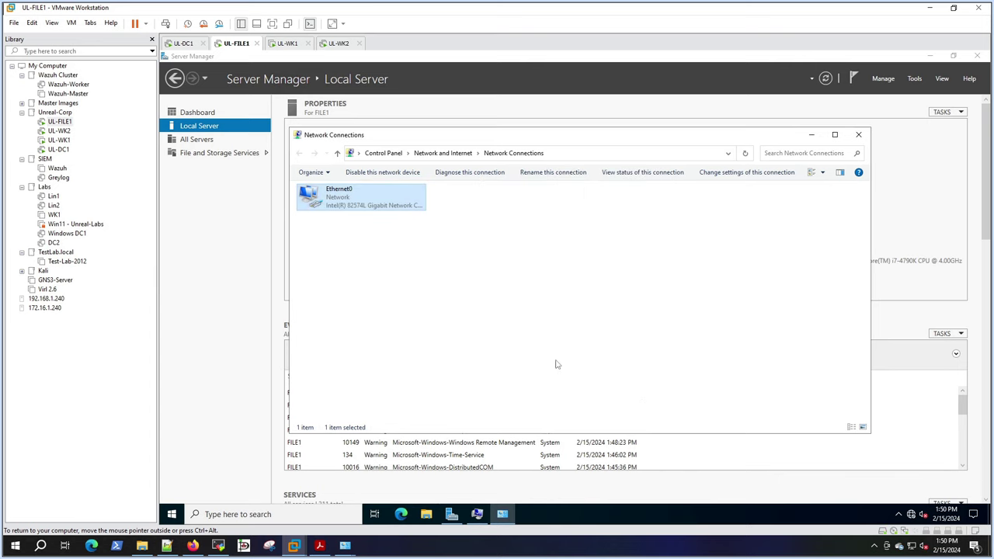
Close Network Connections, bring back the domain change dialogs, and switch to UL-DC1.
click(858, 134)
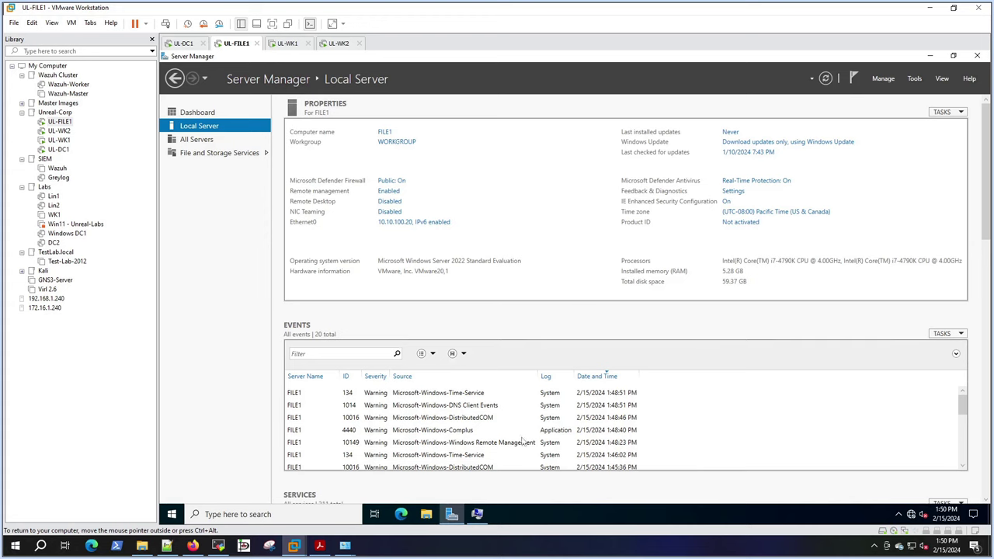
click(479, 514)
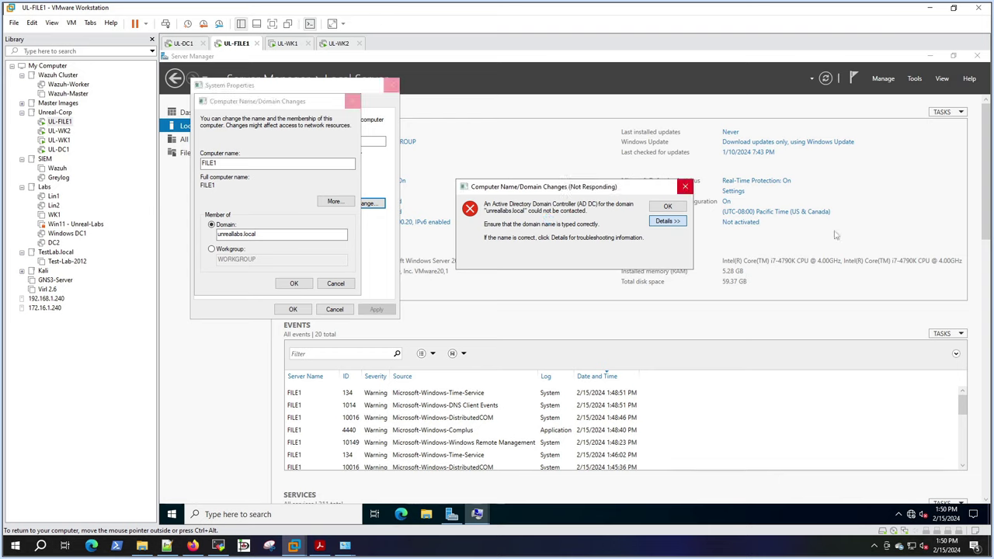
click(188, 45)
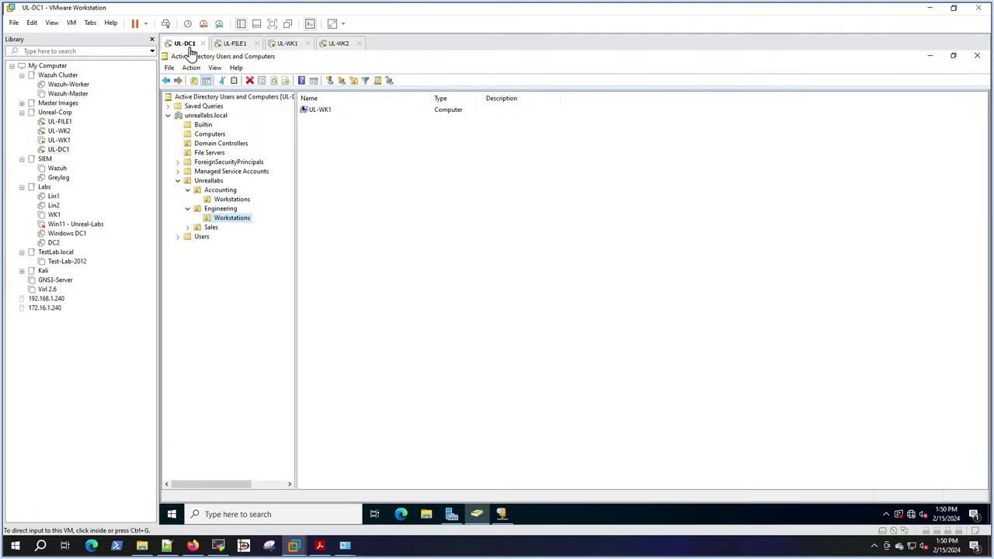
On UL-DC1, read the DC address 10.10.100.10 from Local Server properties, then return to UL-FILE1.
right_click(365, 211)
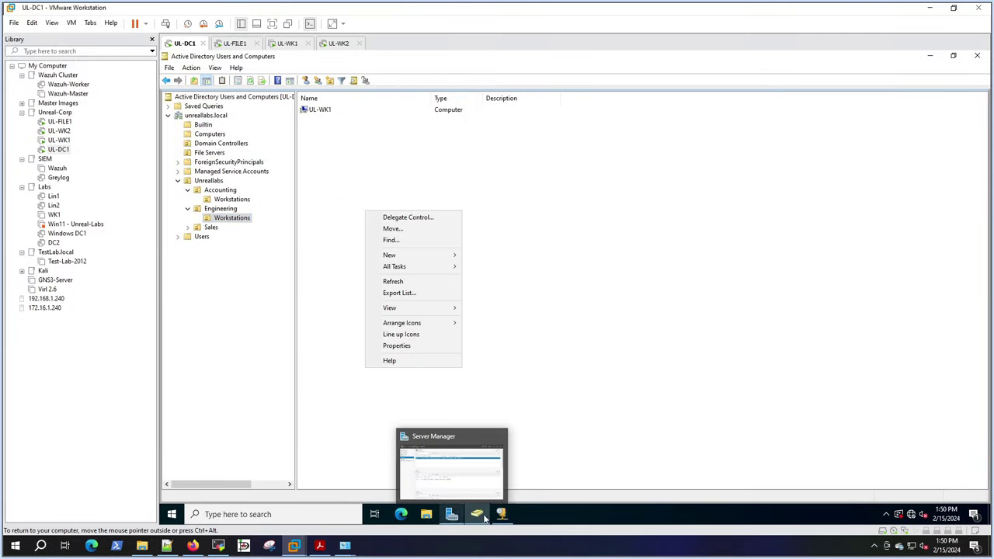
click(456, 518)
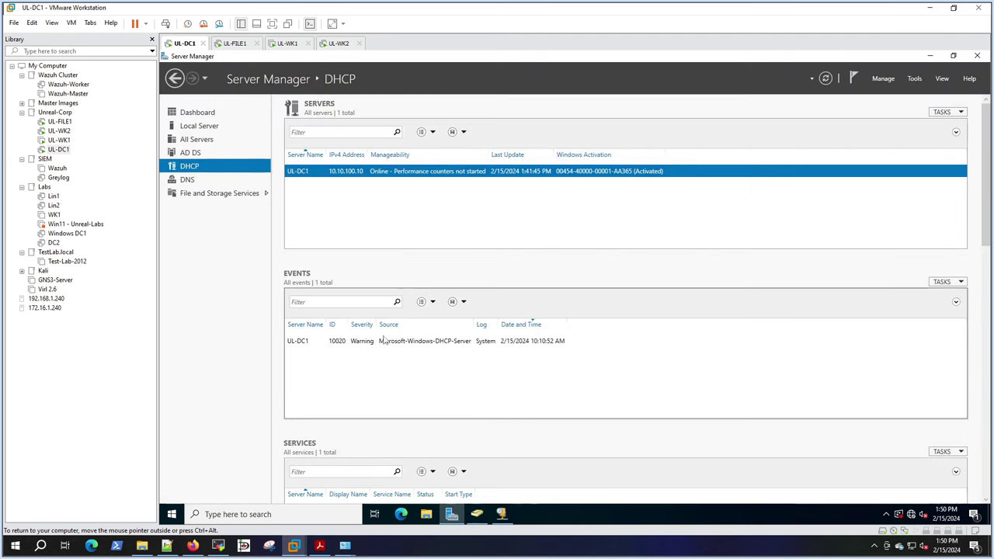
click(202, 127)
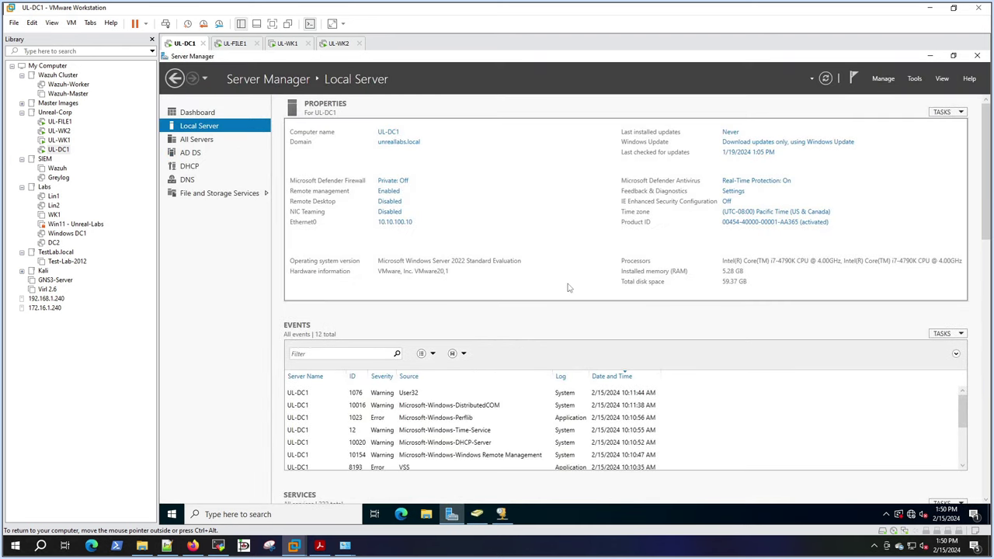
click(240, 48)
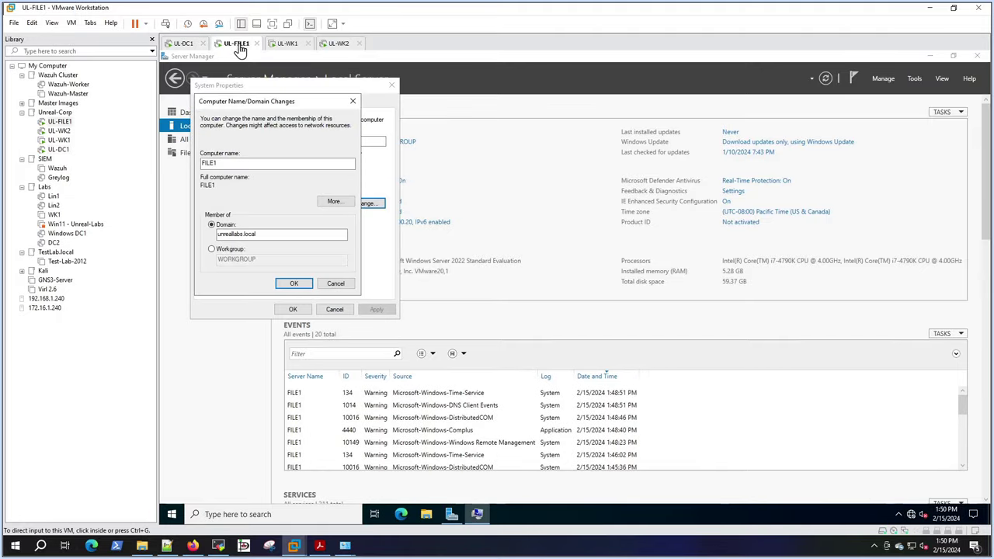
Retry the unreallabs.local domain join, then open an administrator command prompt.
click(295, 284)
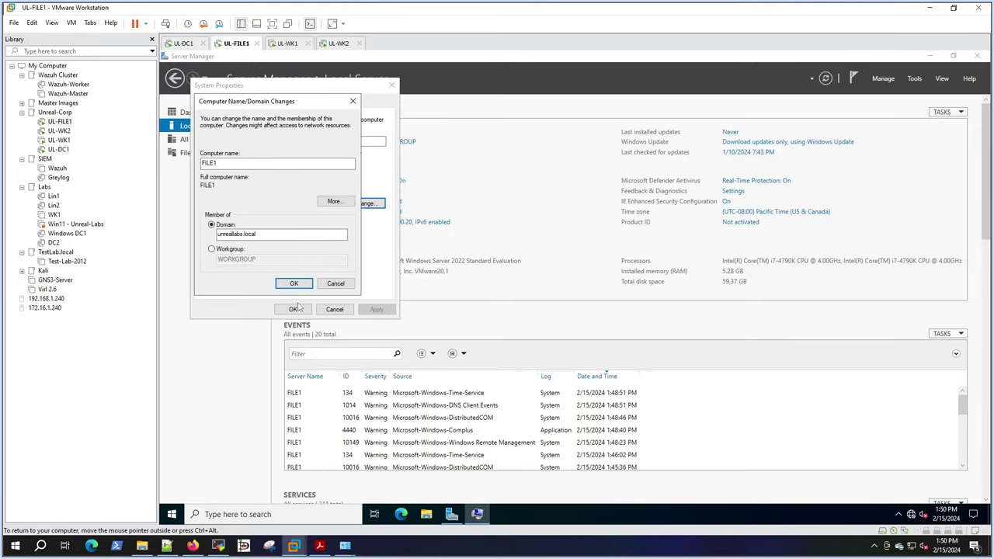
click(309, 283)
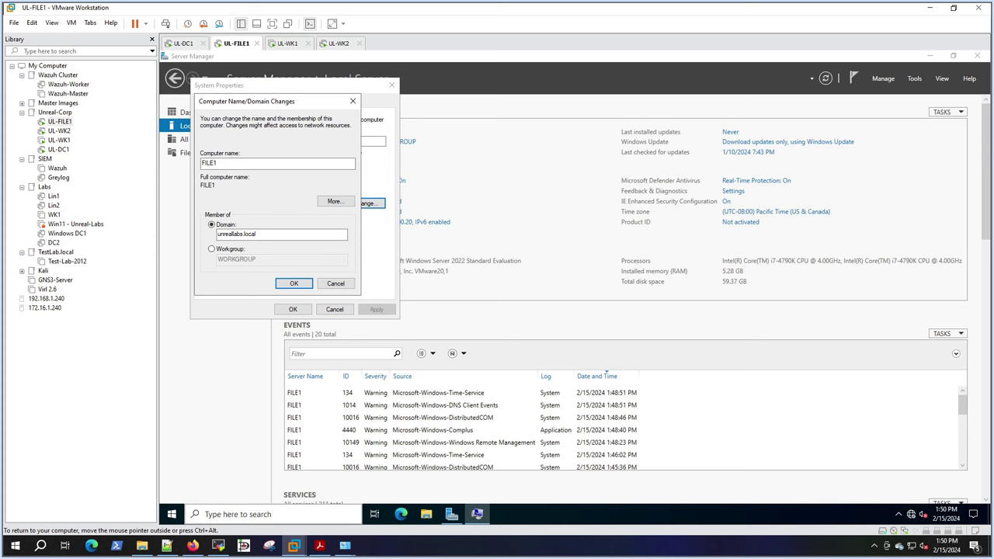
key(super+x)
click(208, 464)
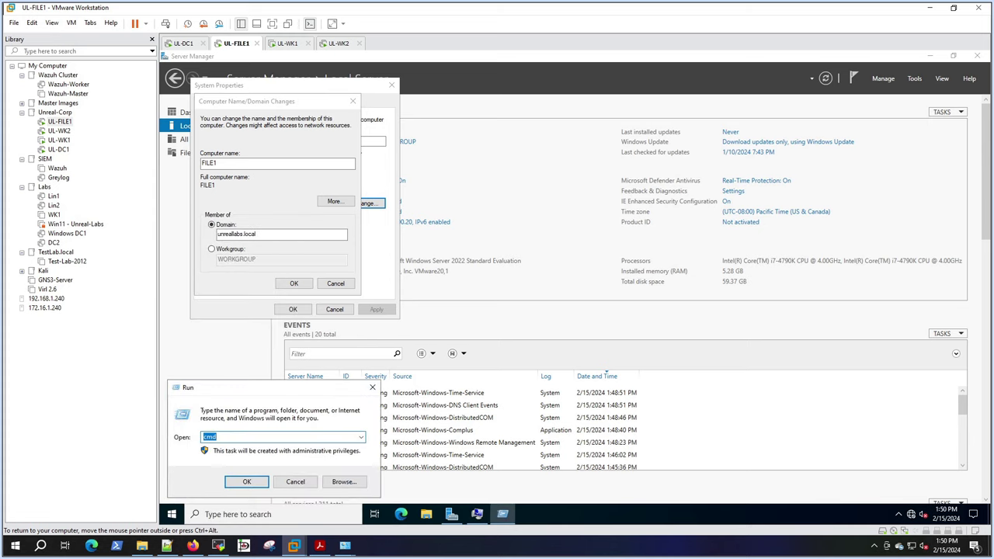
key(Return)
Ping ul-dc1.unreallabs.local and stop it after it gets no reply.
text(ping ul-dc1.)
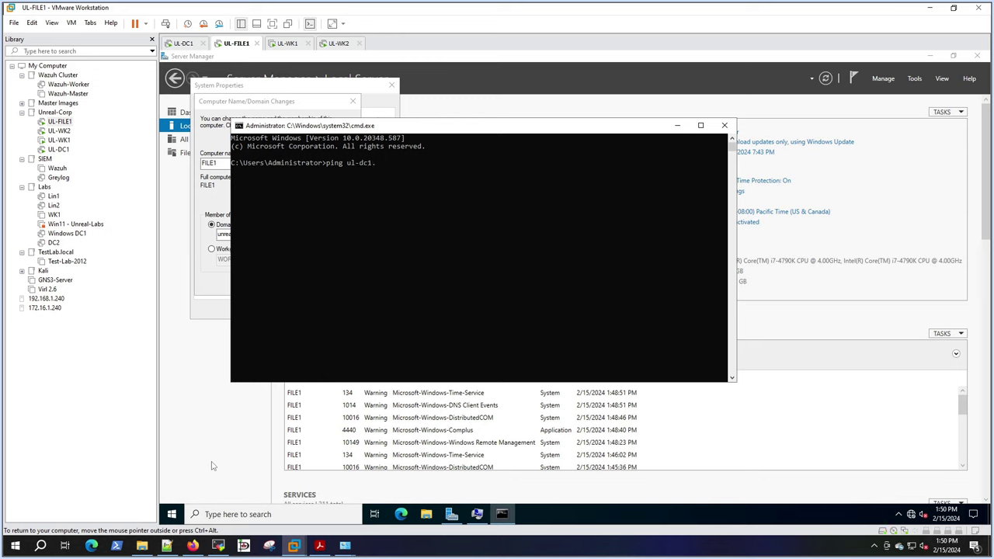
text(unreallabs.local)
key(Return)
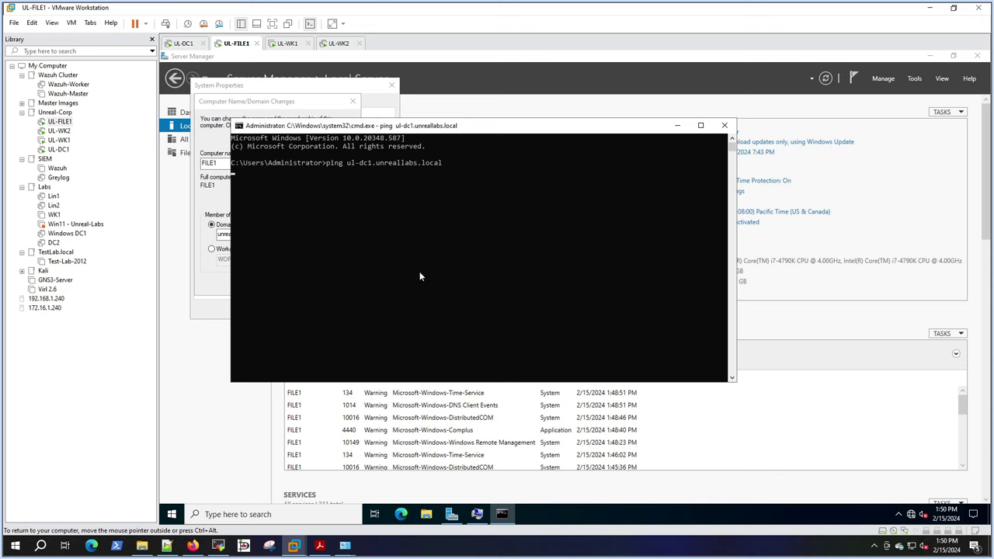
key(ctrl+c)
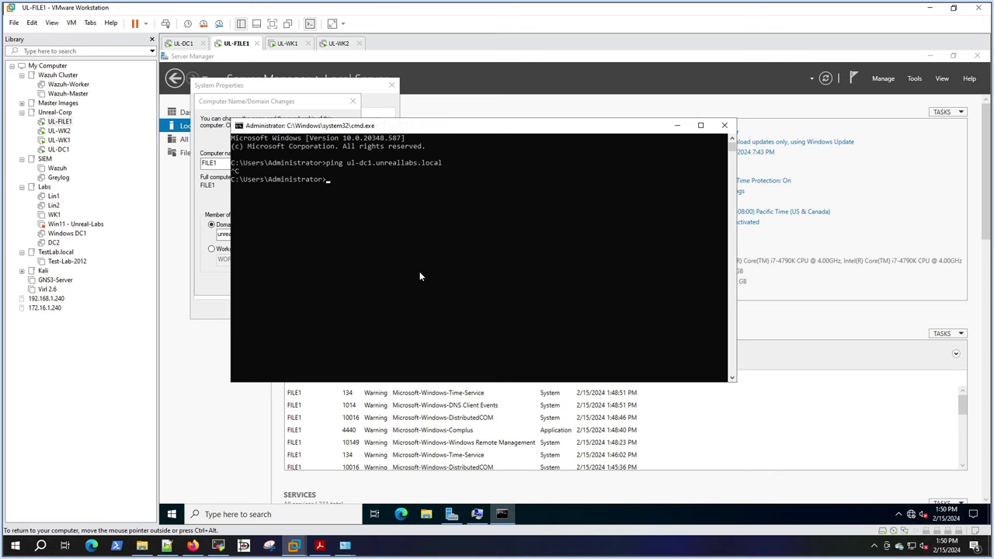
Ping 10.10.100.1 and then 10.10.100.10, both of which reply.
text(ping 10.10.100.1)
key(Return)
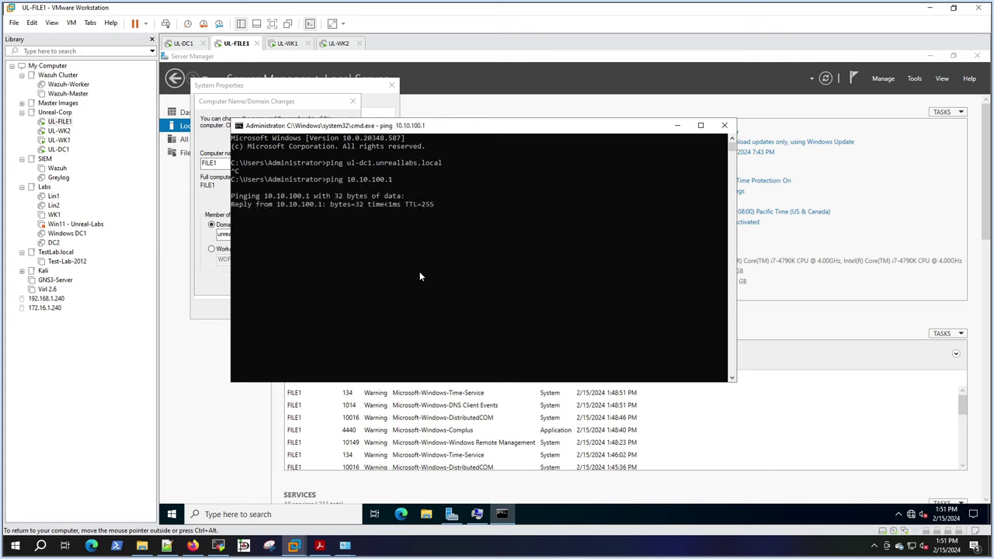
key(ctrl+c)
key(Up)
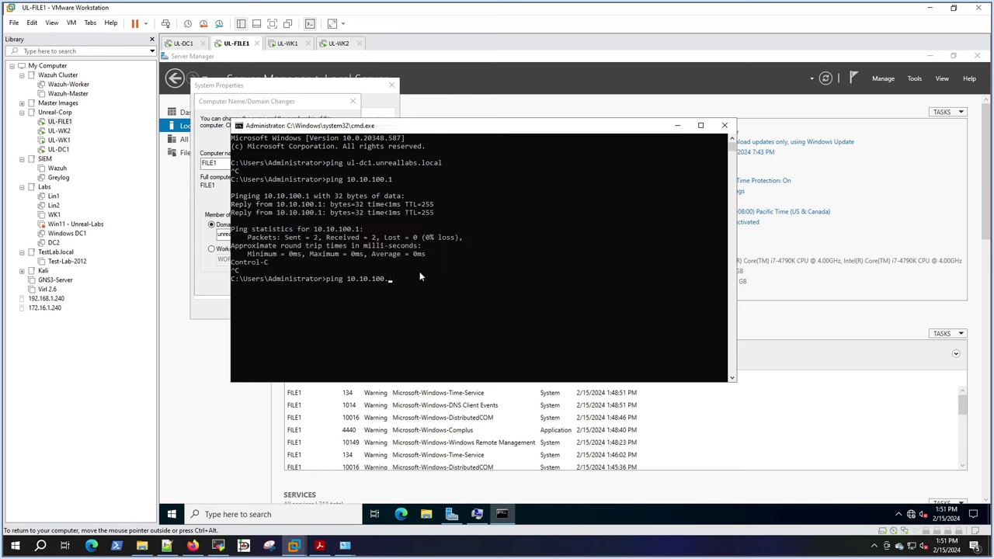
text(0)
key(Return)
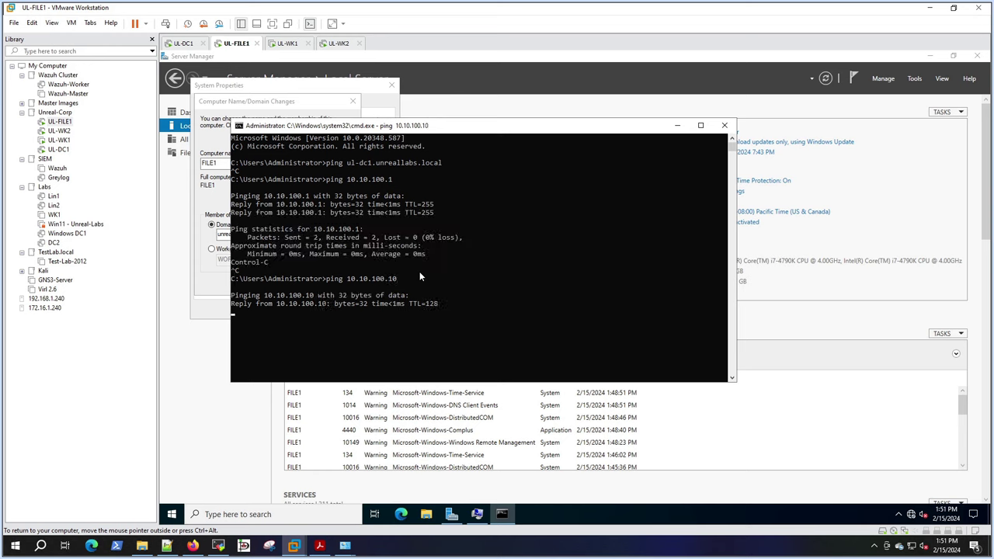
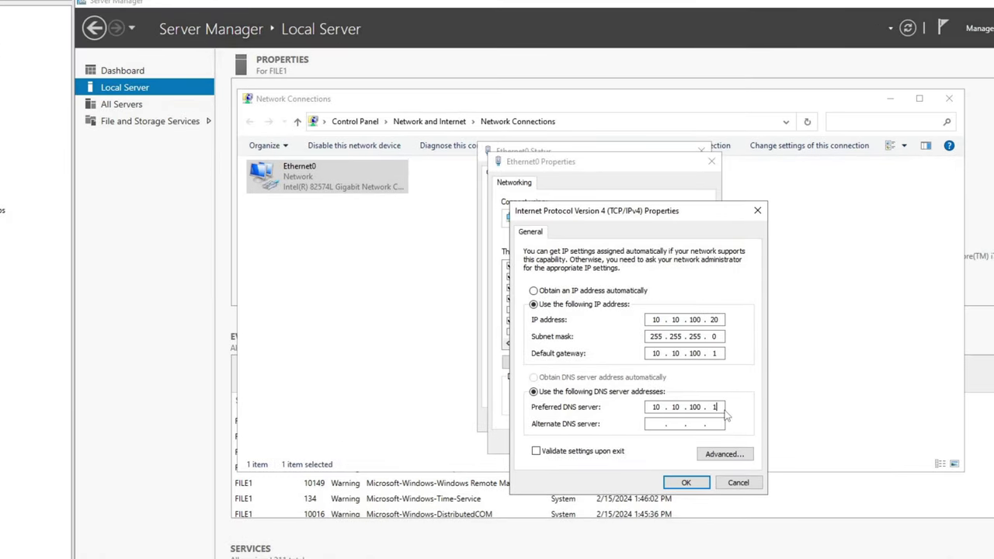
Set FILE1's preferred DNS server to 10.10.100.10 and close the network windows.
text(0)
click(686, 482)
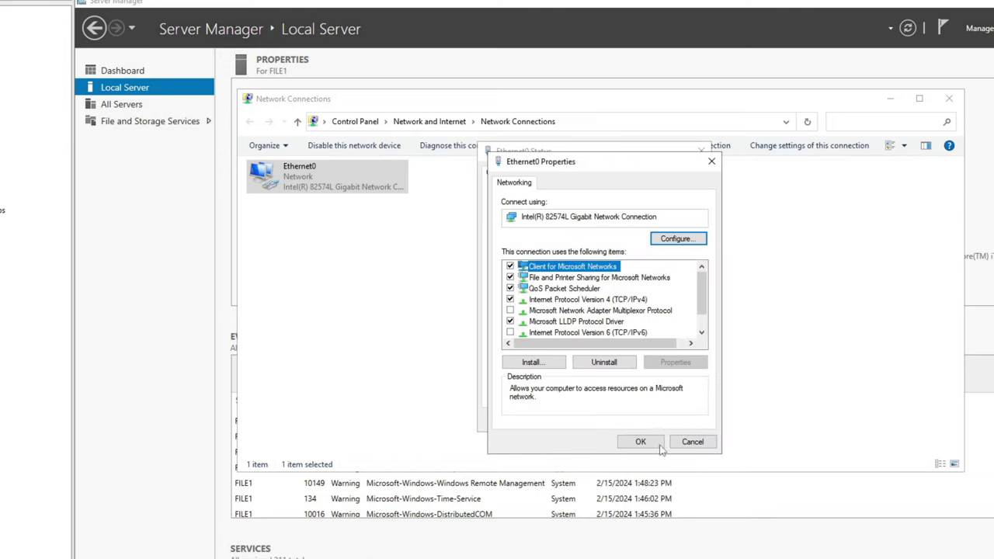
click(641, 445)
click(681, 419)
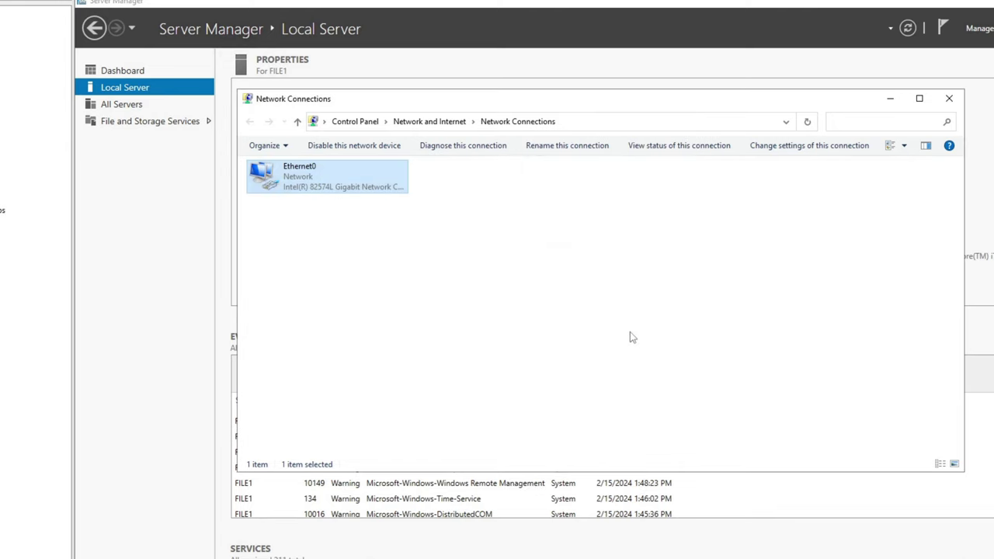
click(949, 100)
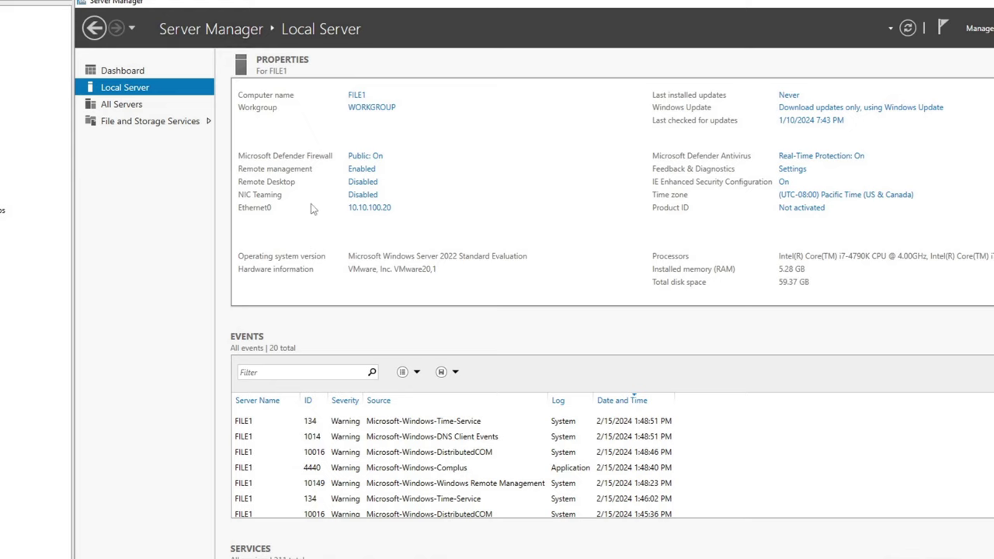
Join FILE1 to the unreallabs.local domain using the domain administrator credentials.
click(368, 111)
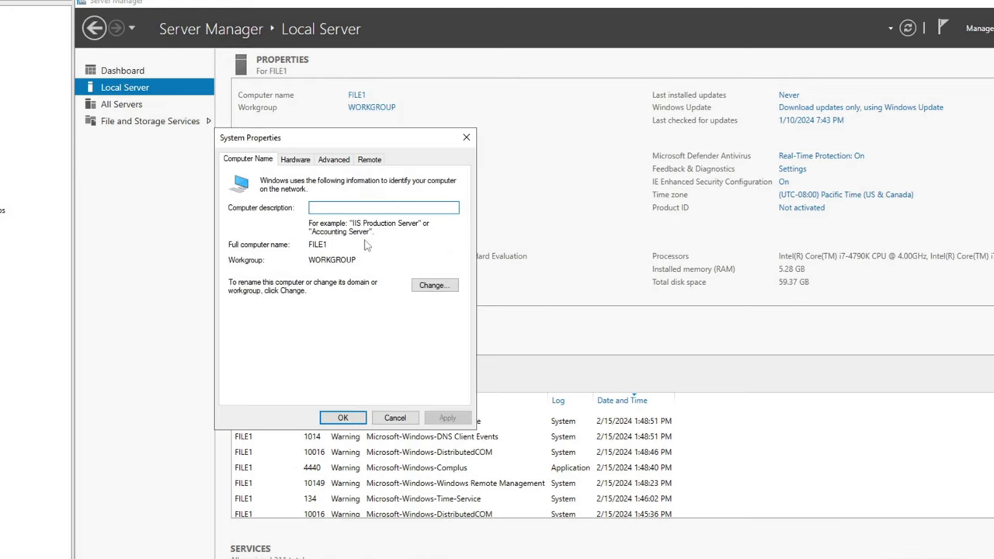
click(415, 287)
click(260, 312)
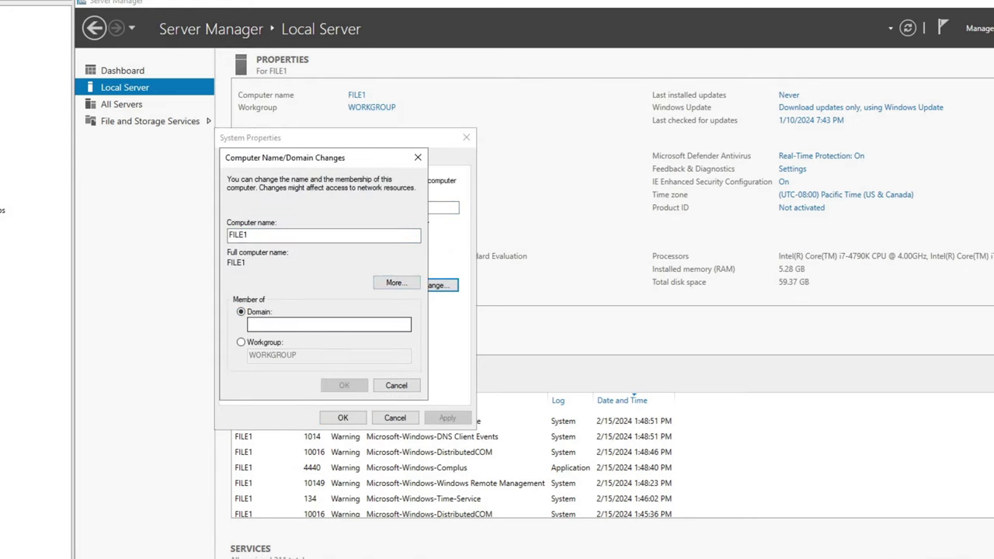
text(unreal)
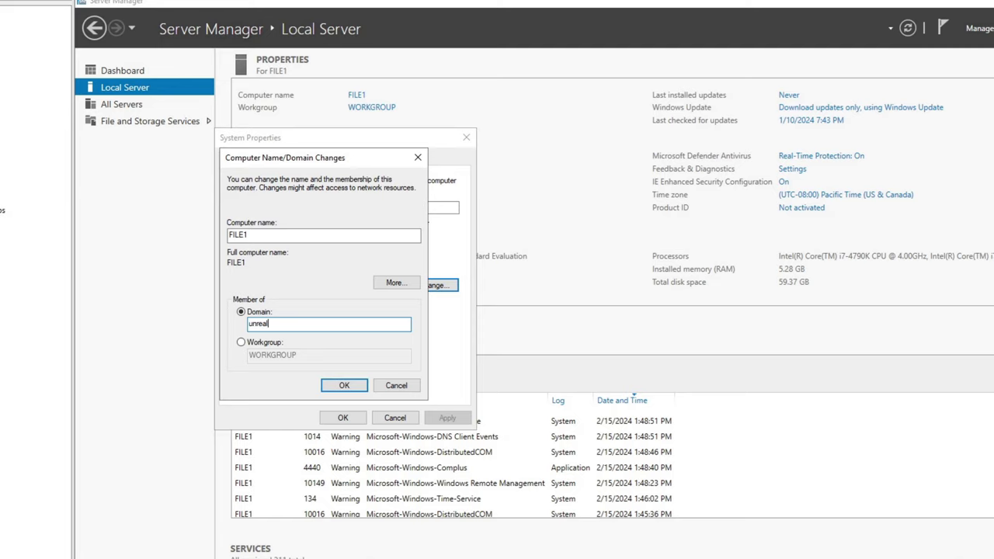
text(labs.local)
key(Return)
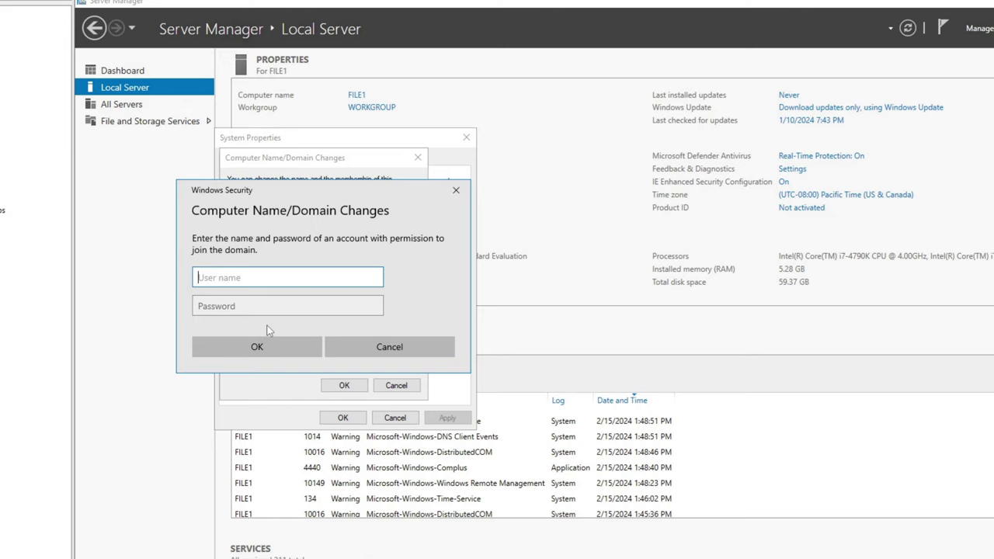
text(unreallabs\administrator)
key(Tab)
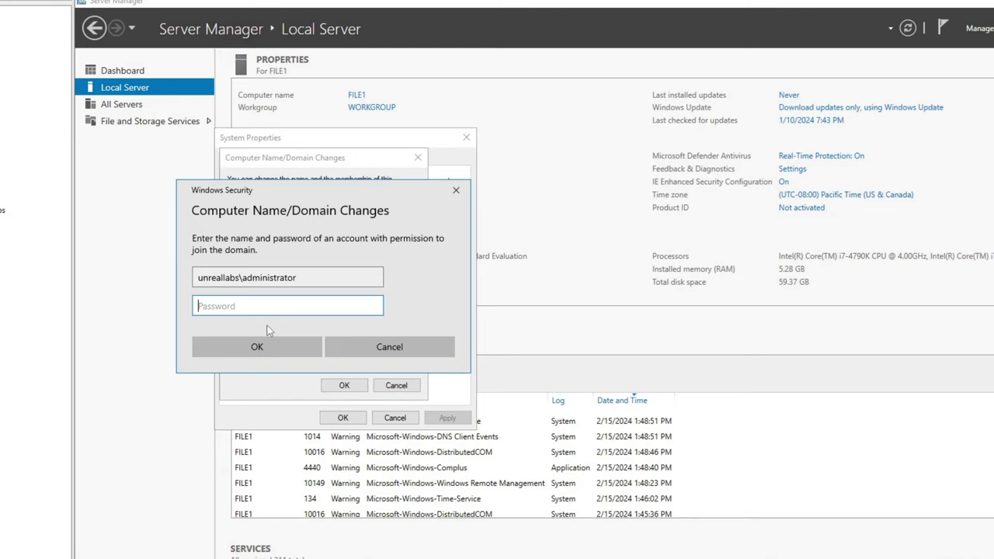
key(Return)
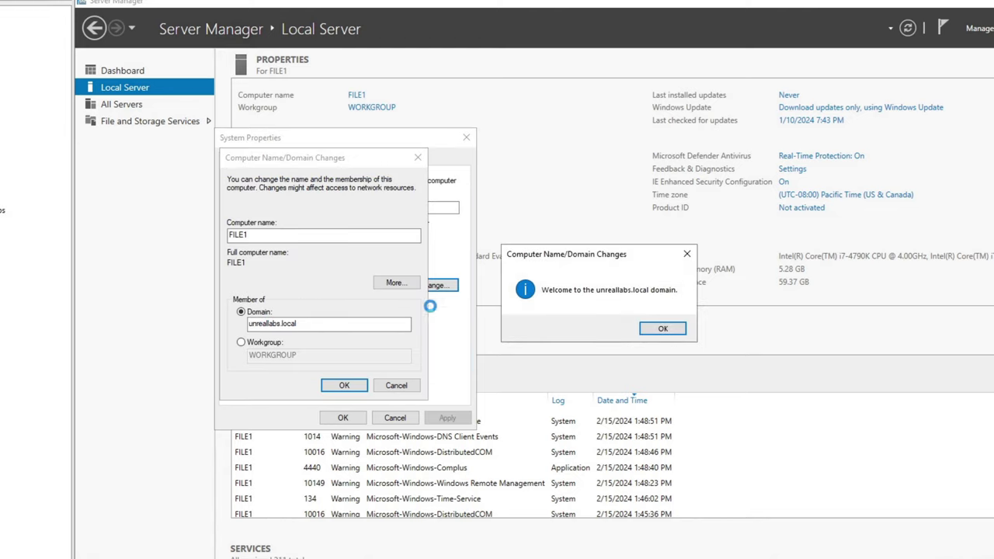
Acknowledge the domain welcome and restart notices, then restart the server now.
click(668, 332)
click(668, 300)
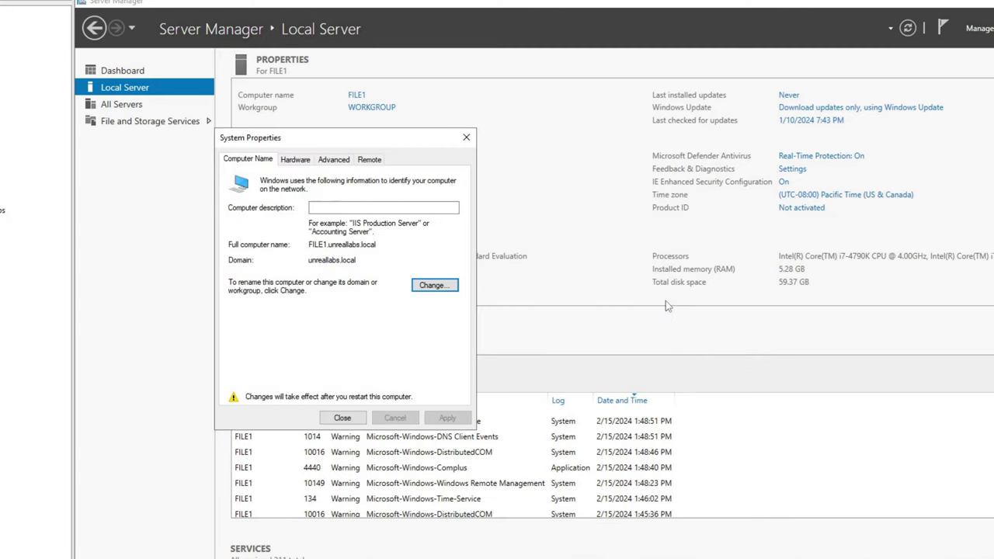
click(332, 419)
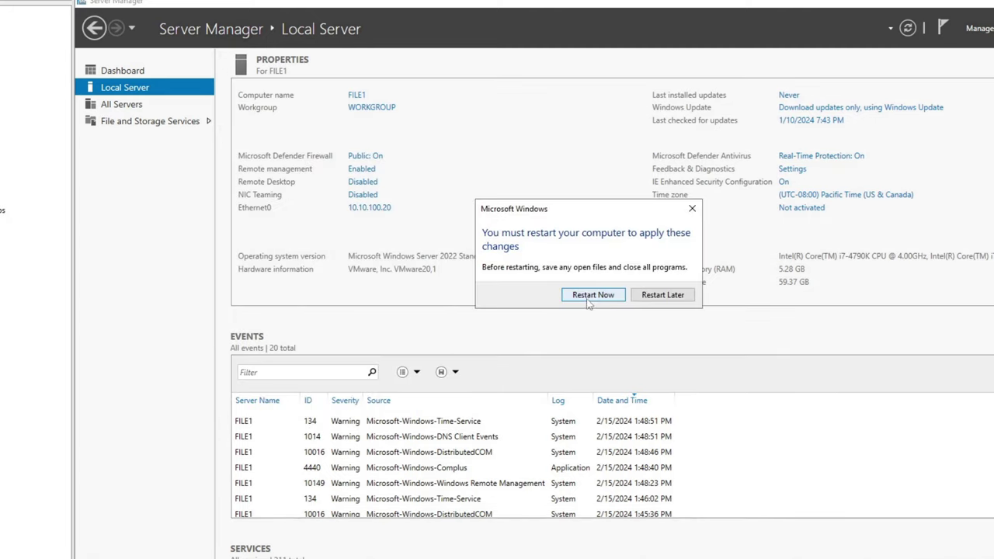
click(533, 231)
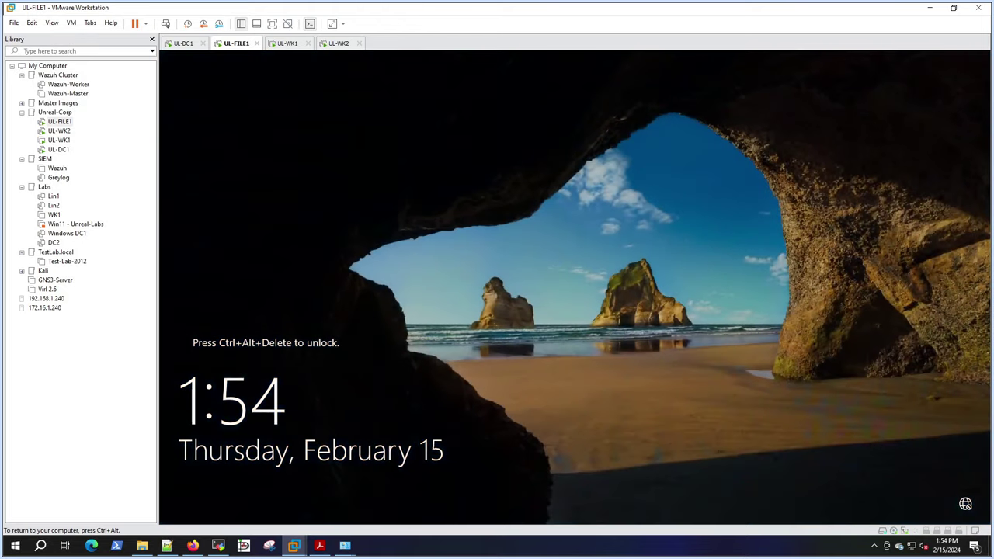
Unlock UL-FILE1 and sign in as the unreallabs domain administrator through Other user.
click(166, 24)
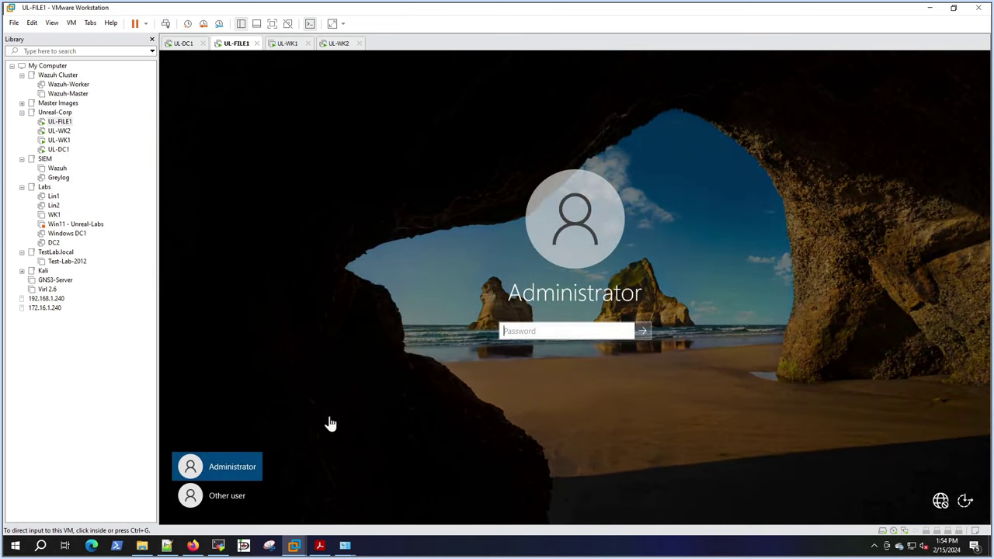
click(225, 497)
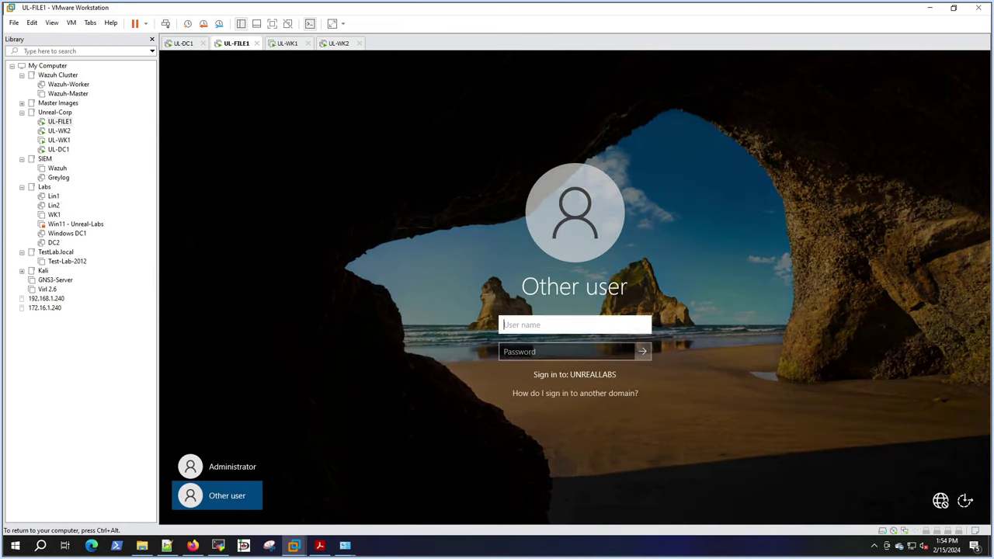
text(unreallabs\administrator)
key(Tab)
text(P)
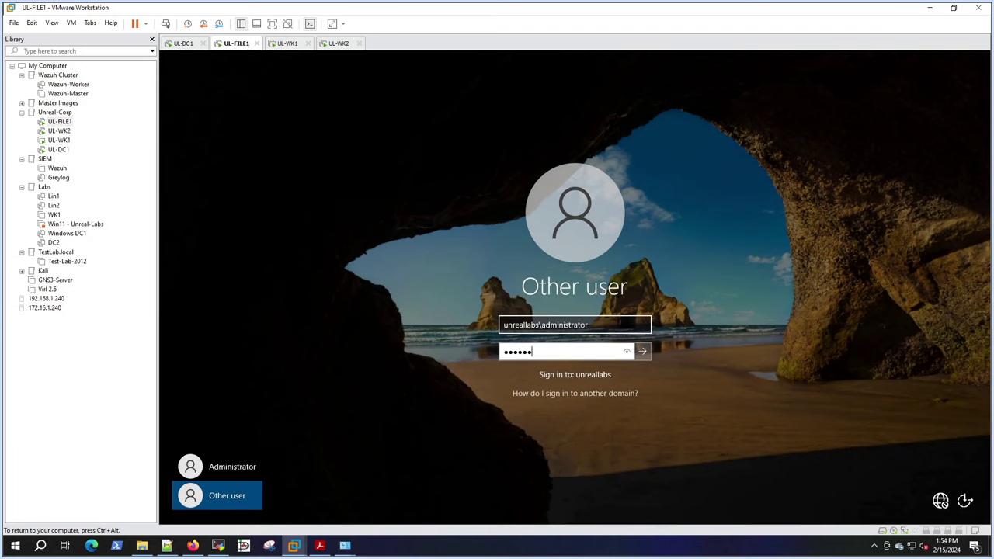
key(Return)
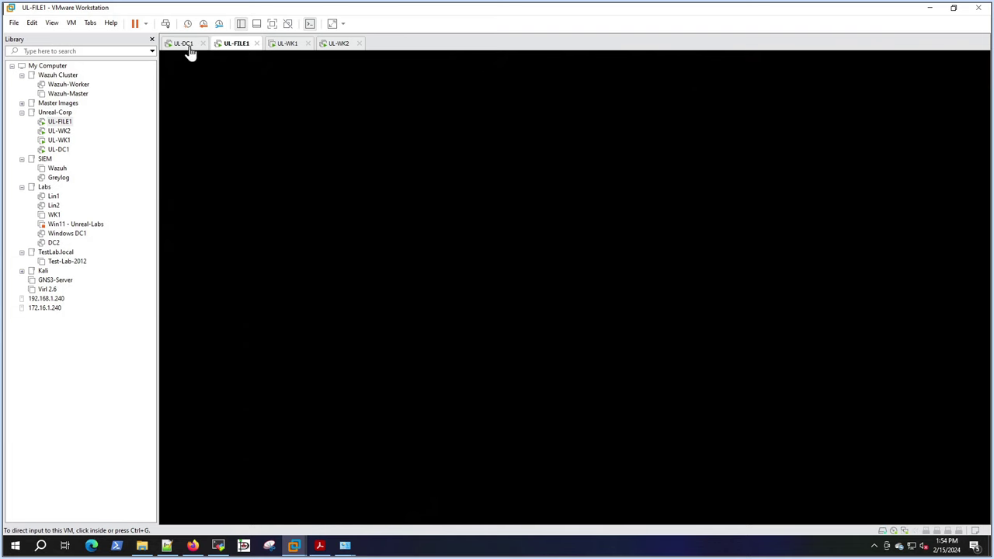
On UL-DC1, open the Computers container in ADUC and refresh it so FILE1 appears.
click(185, 45)
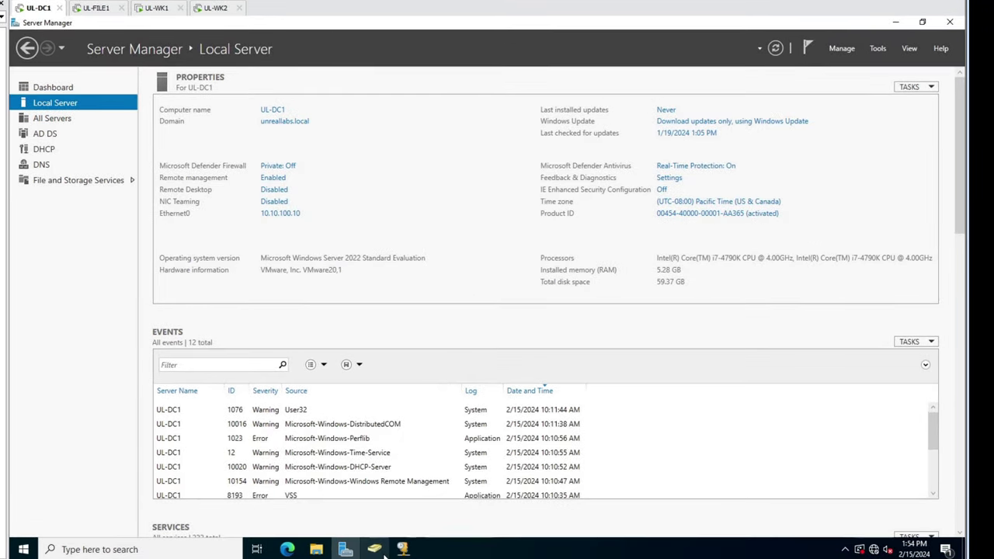
click(373, 548)
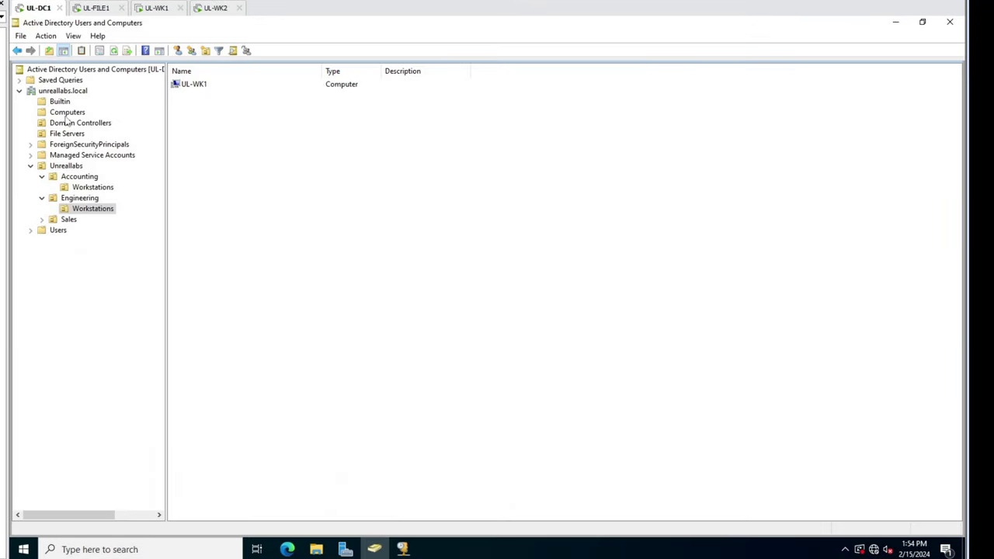
click(67, 114)
right_click(212, 149)
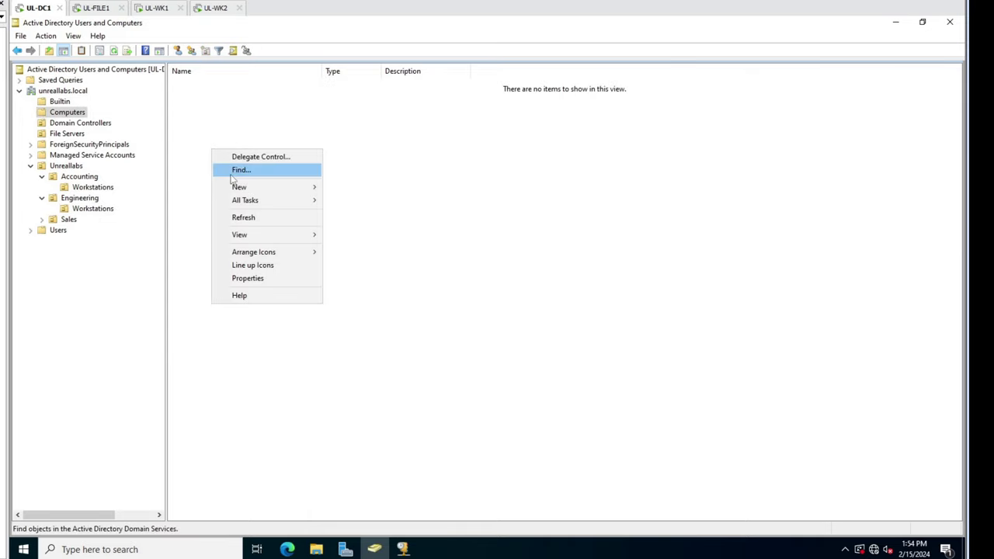
click(235, 221)
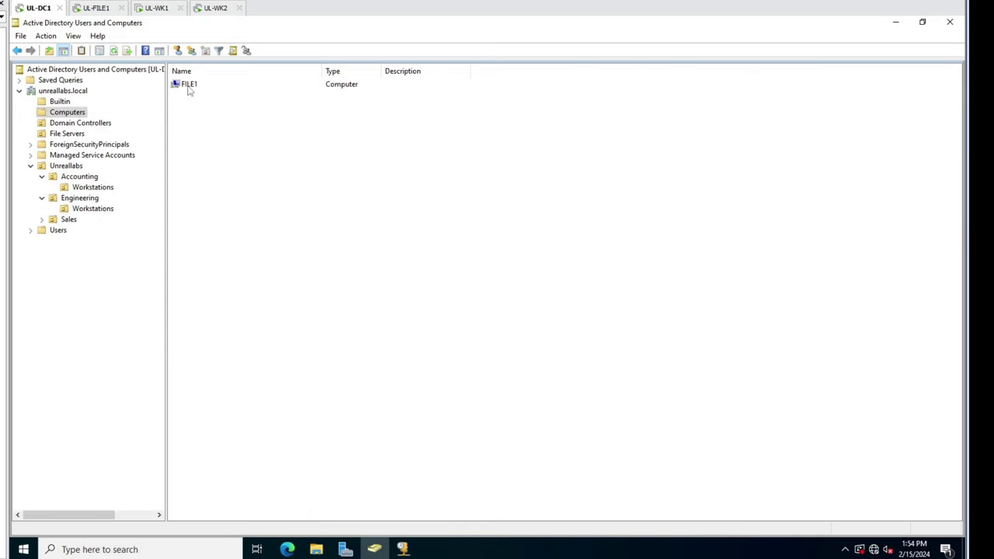
Move the FILE1 computer account into File Servers, verify it, and return to UL-FILE1.
click(188, 87)
right_click(188, 89)
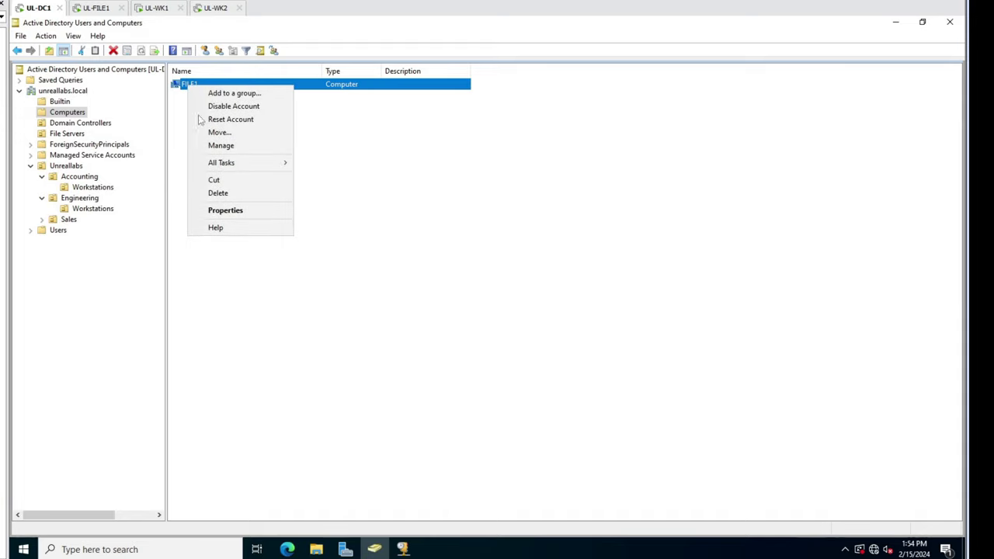
click(210, 133)
click(113, 142)
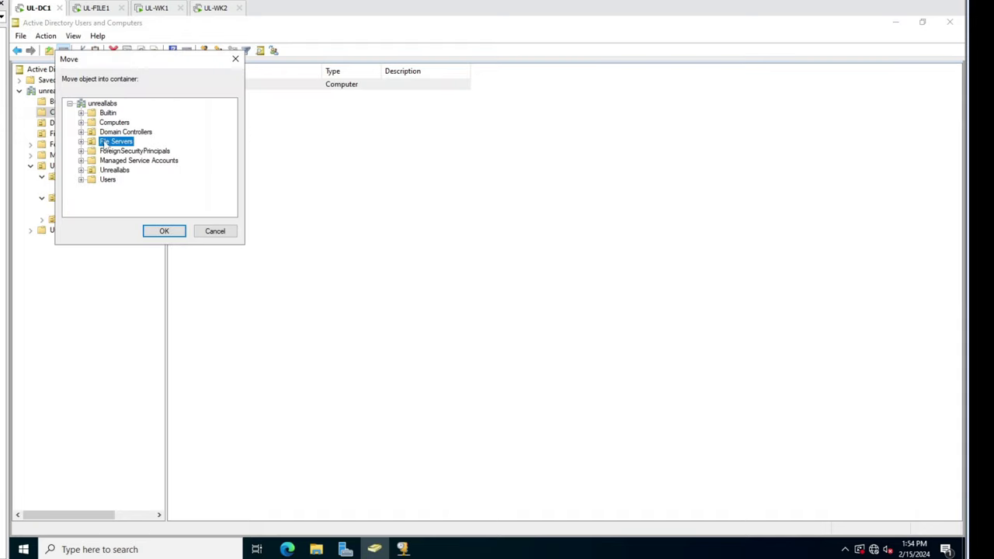
click(164, 233)
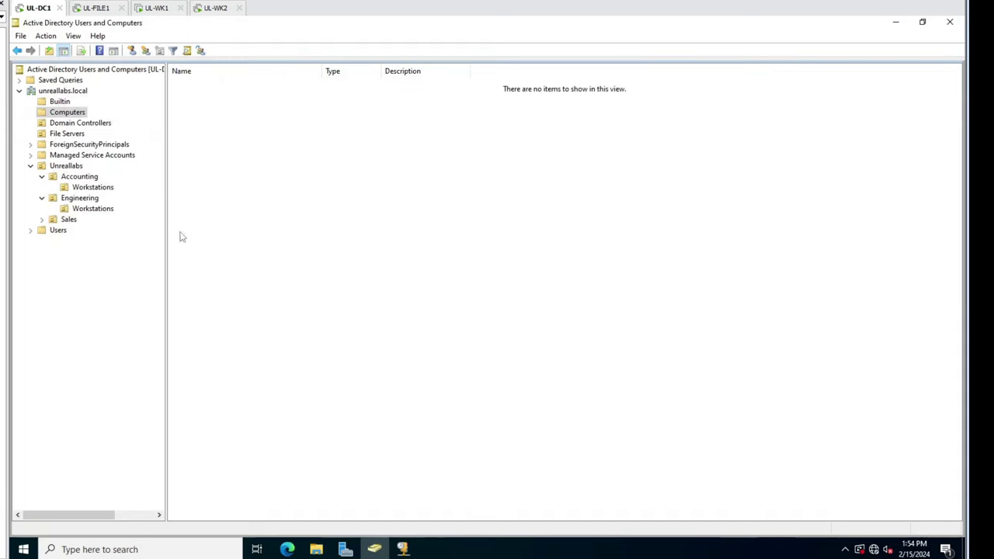
click(75, 137)
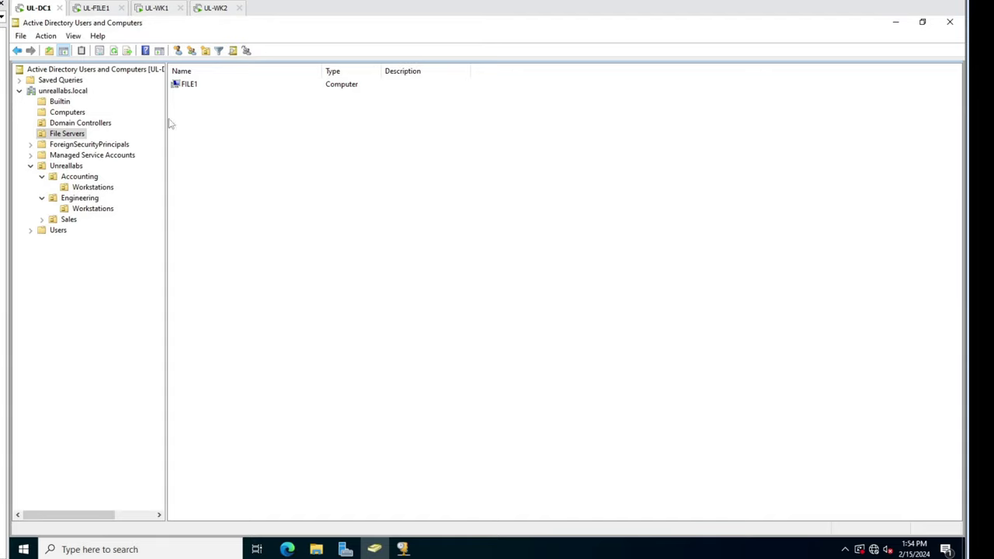
click(94, 9)
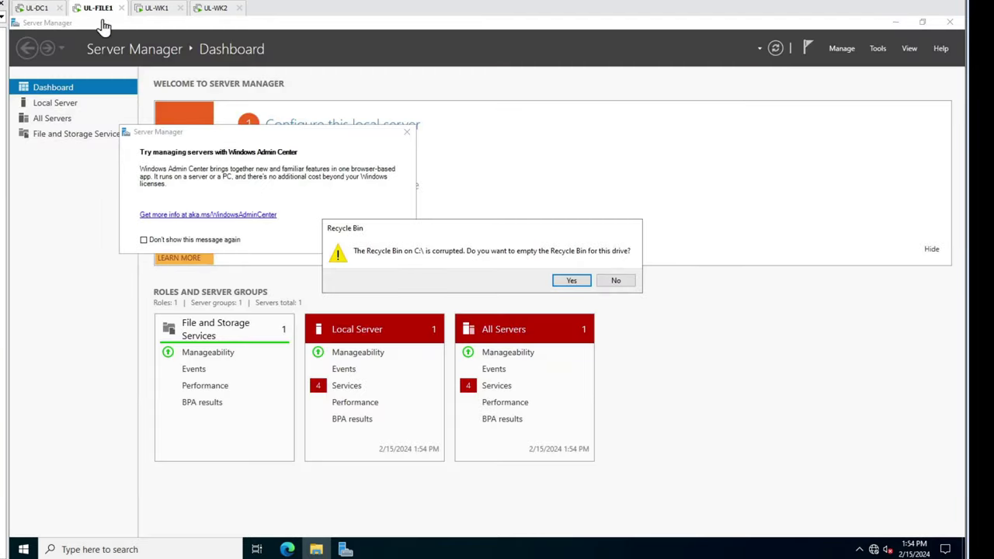
Dismiss the Recycle Bin and Admin Center prompts, check the server pages, and return to Dashboard.
click(578, 282)
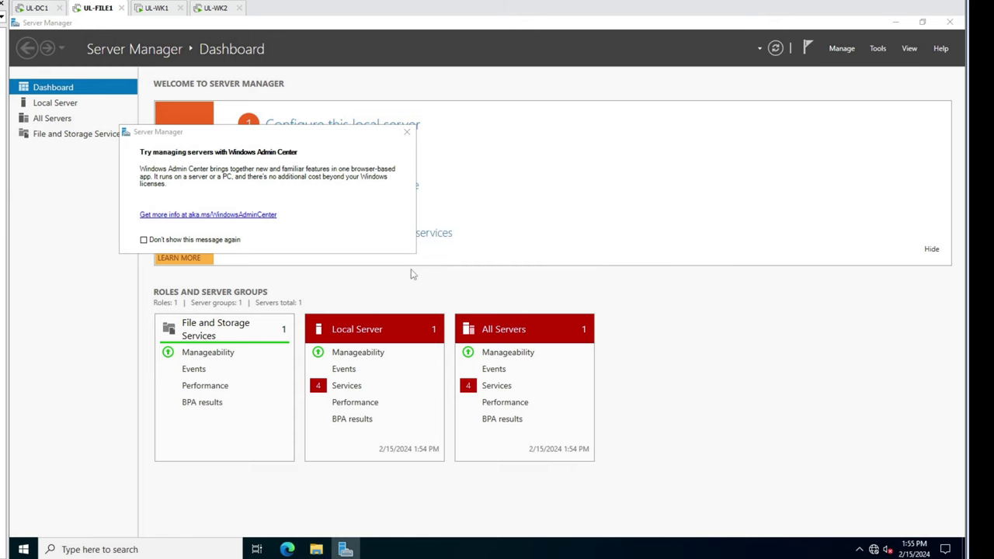
click(406, 132)
click(65, 105)
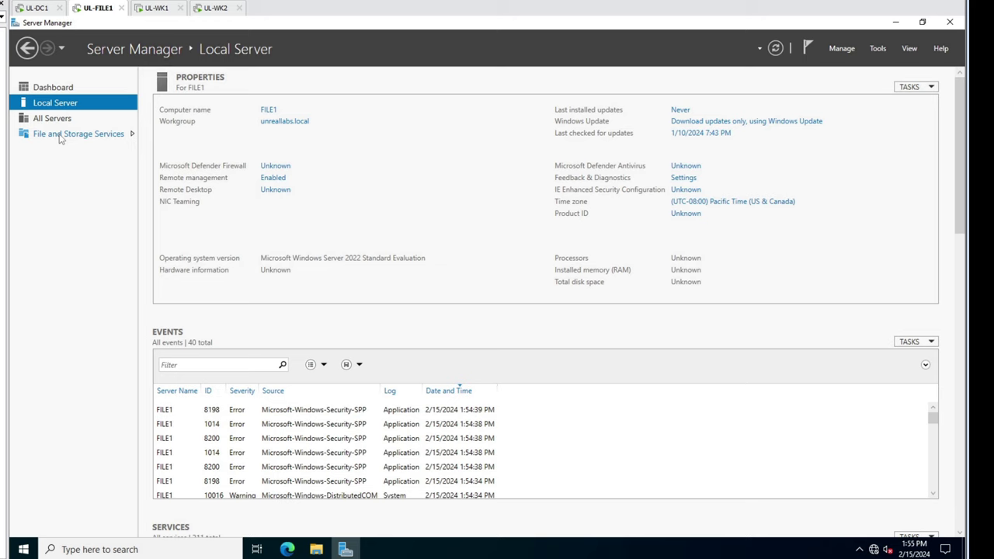
click(61, 136)
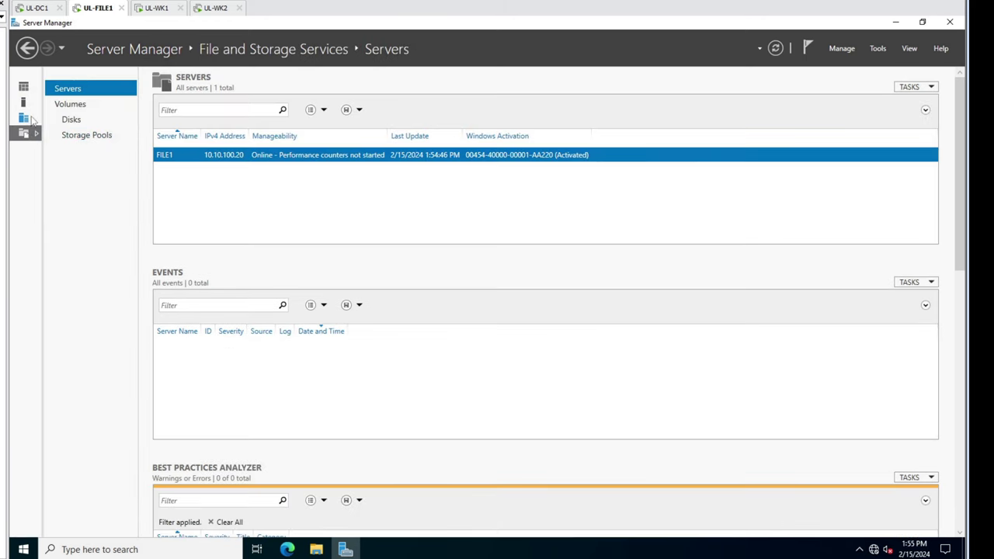
click(24, 88)
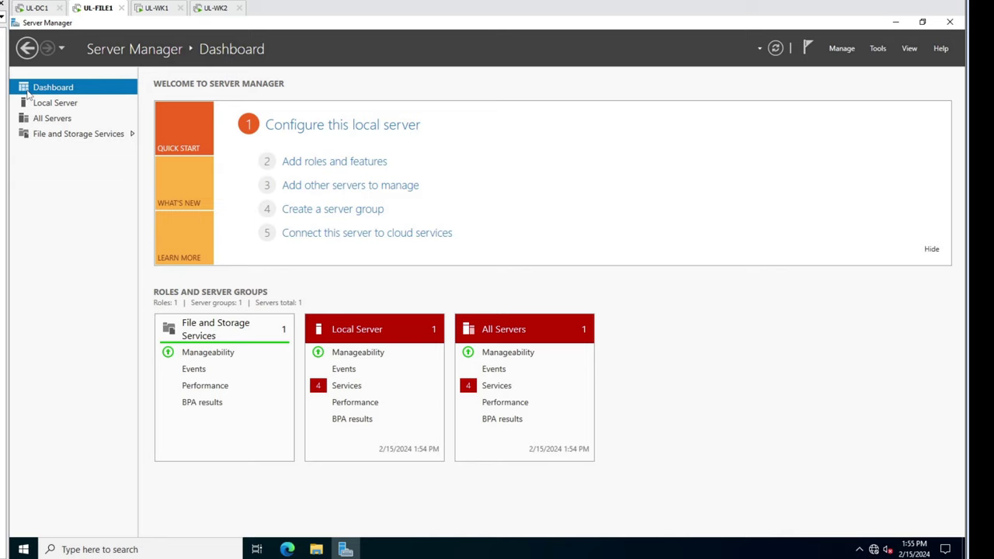
Launch Add Roles and Features with role-based installation and FILE1 as the destination.
click(843, 49)
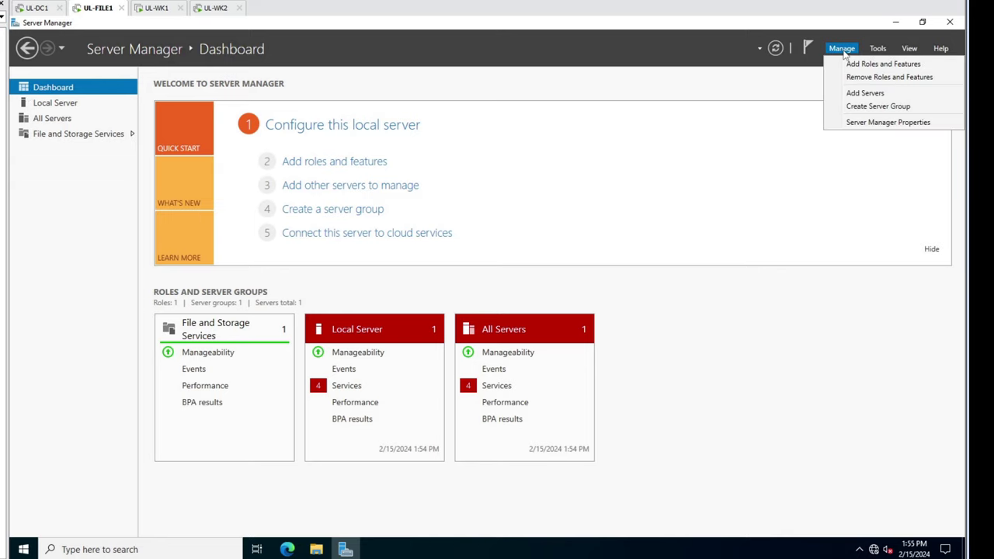
click(854, 64)
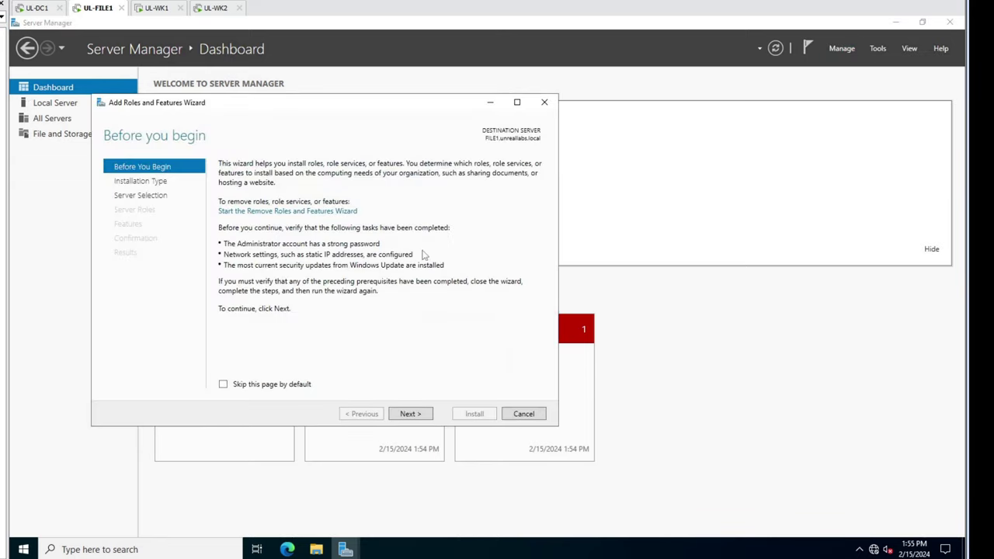
click(409, 415)
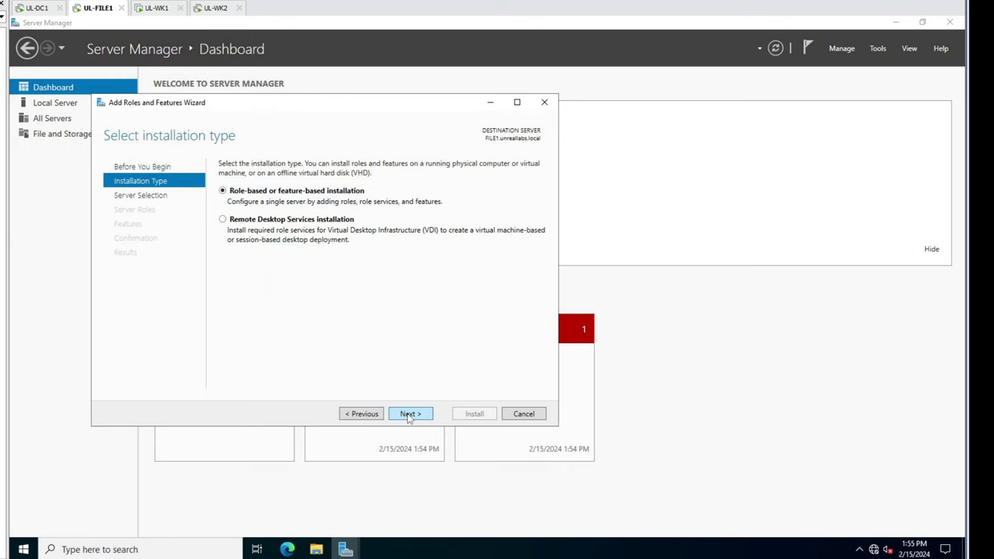
click(410, 415)
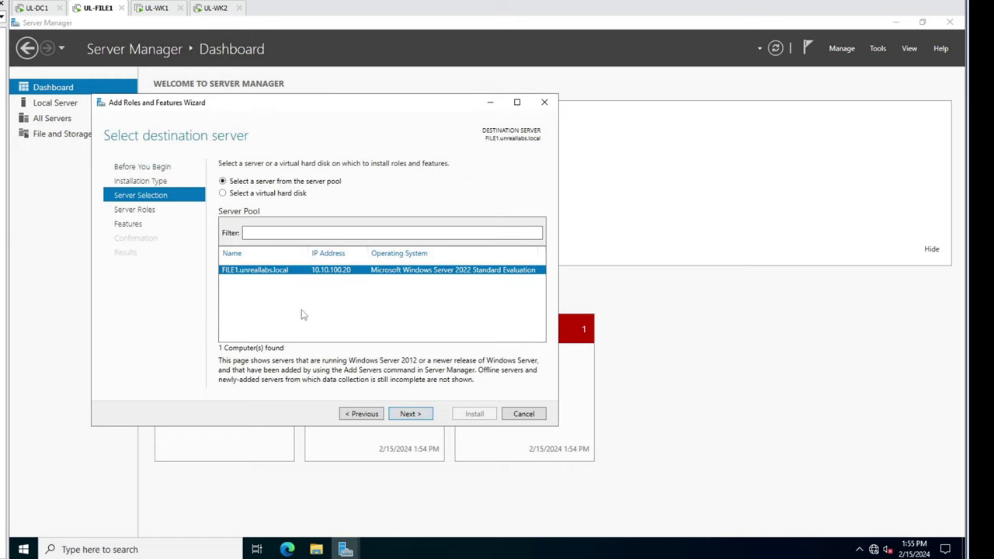
click(411, 420)
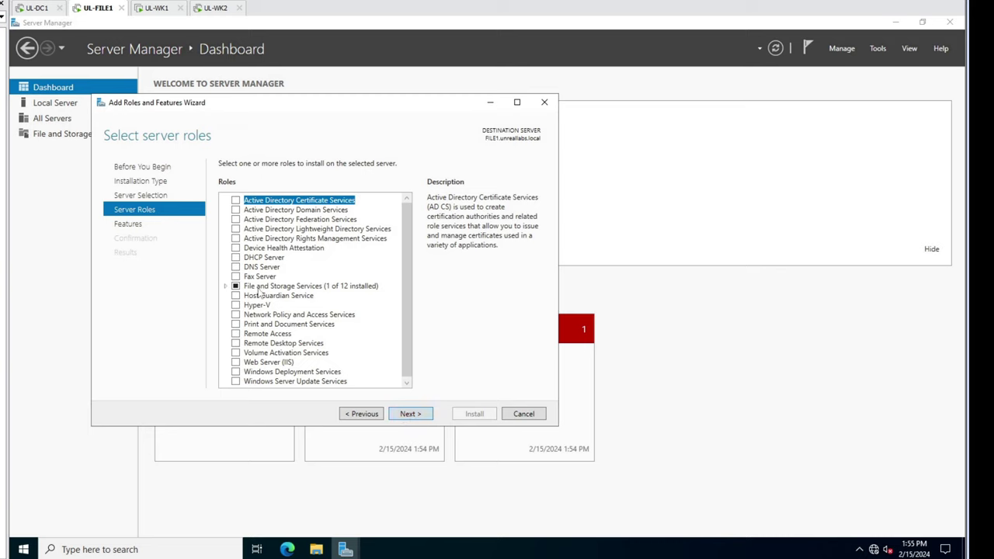
Expand File and Storage Services > File and iSCSI Services and tick File Server.
click(225, 287)
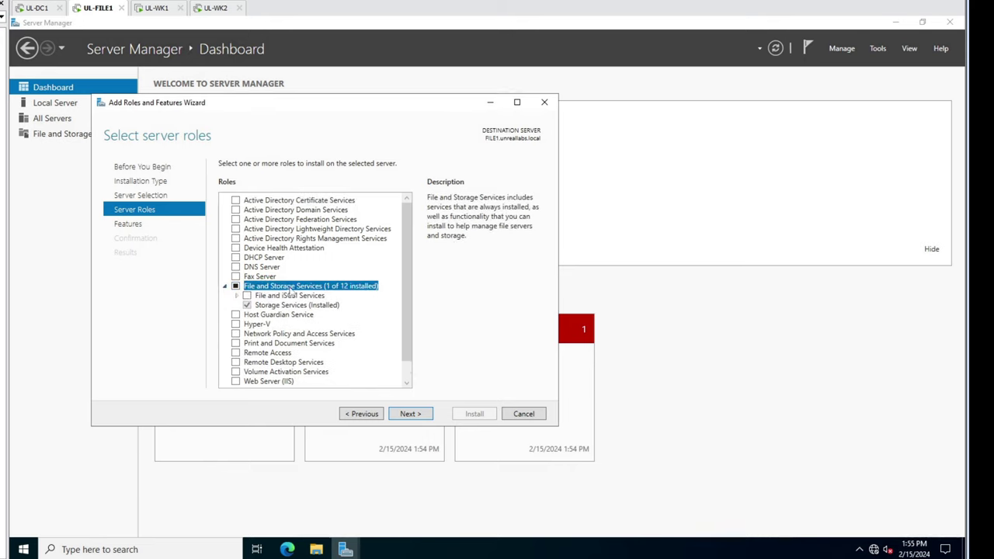
click(237, 296)
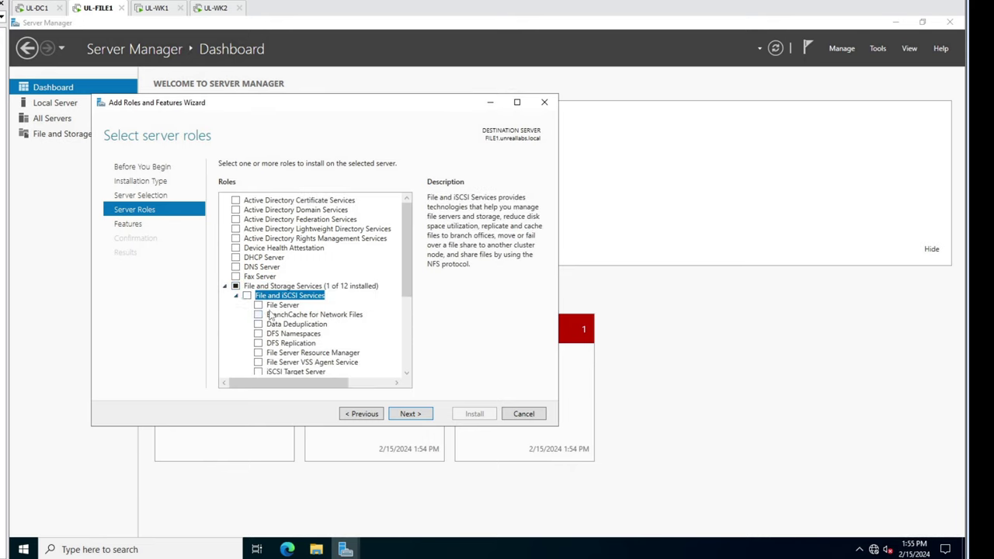
click(269, 307)
drag(408, 277, 411, 320)
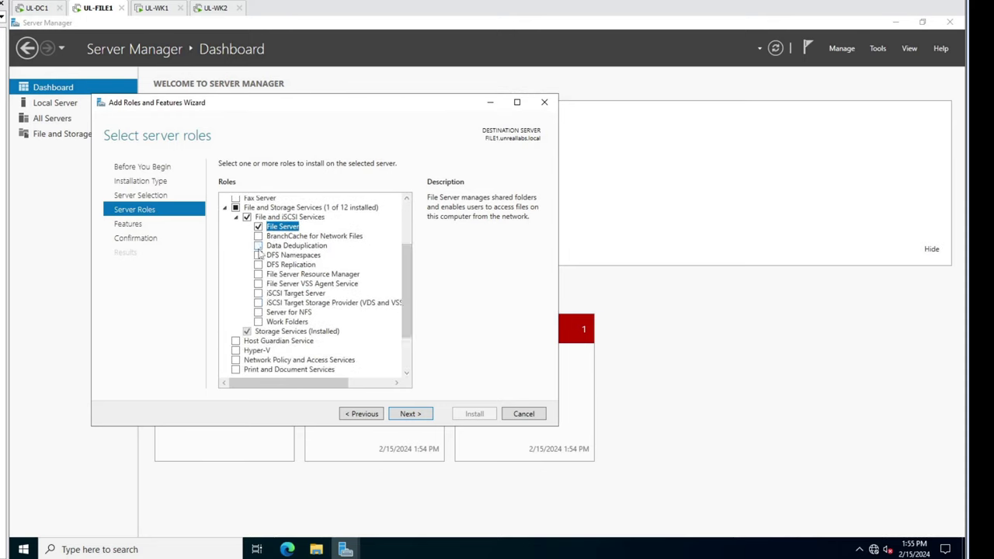
Add File Server Resource Manager and Server for NFS with their required tools, then continue.
click(258, 275)
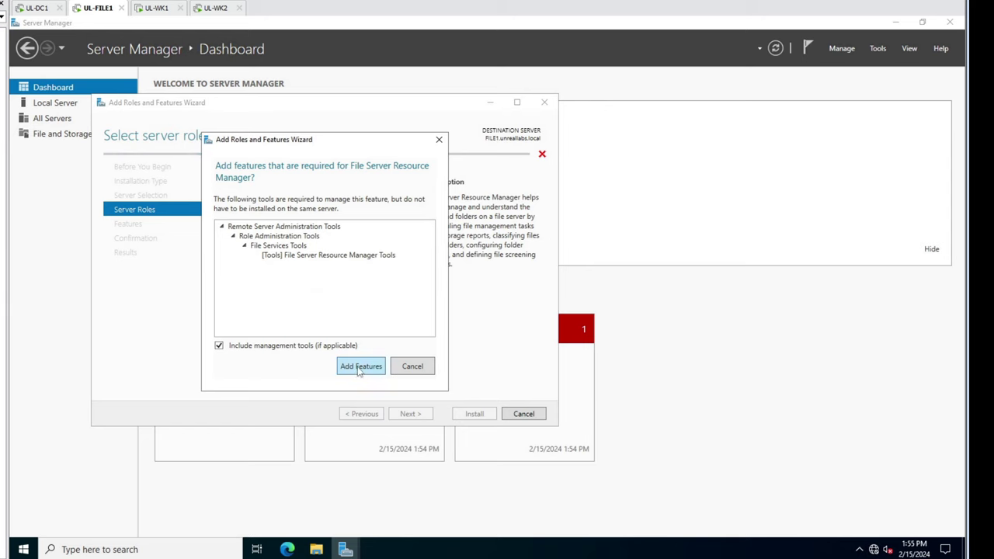
click(359, 368)
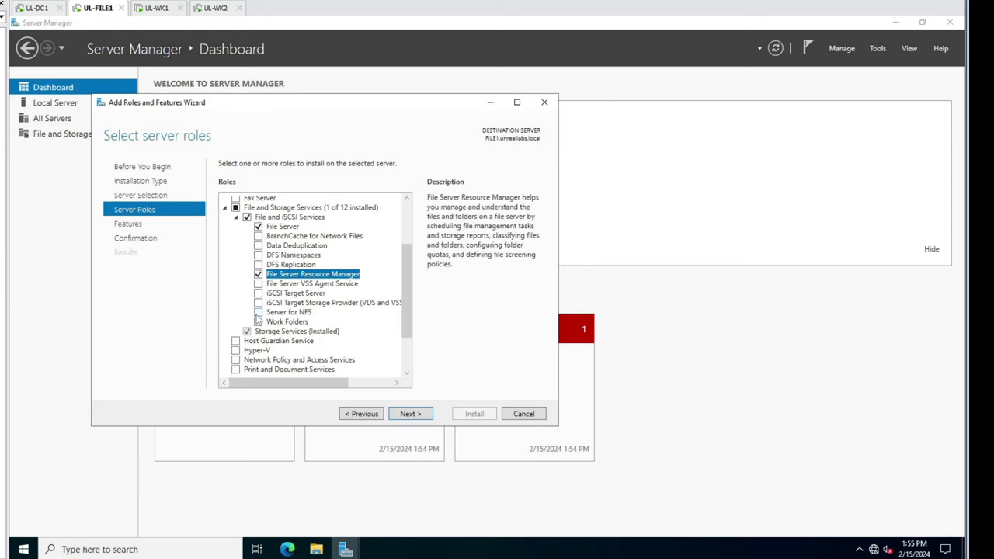
click(258, 313)
click(360, 361)
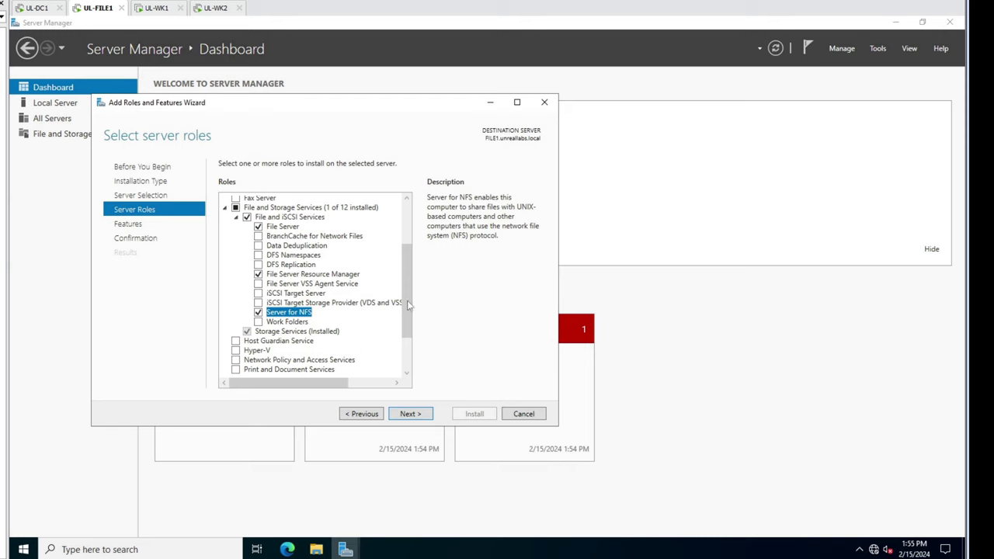
mouse_move(411, 303)
mouse_down()
mouse_move(413, 339)
mouse_move(406, 305)
mouse_up()
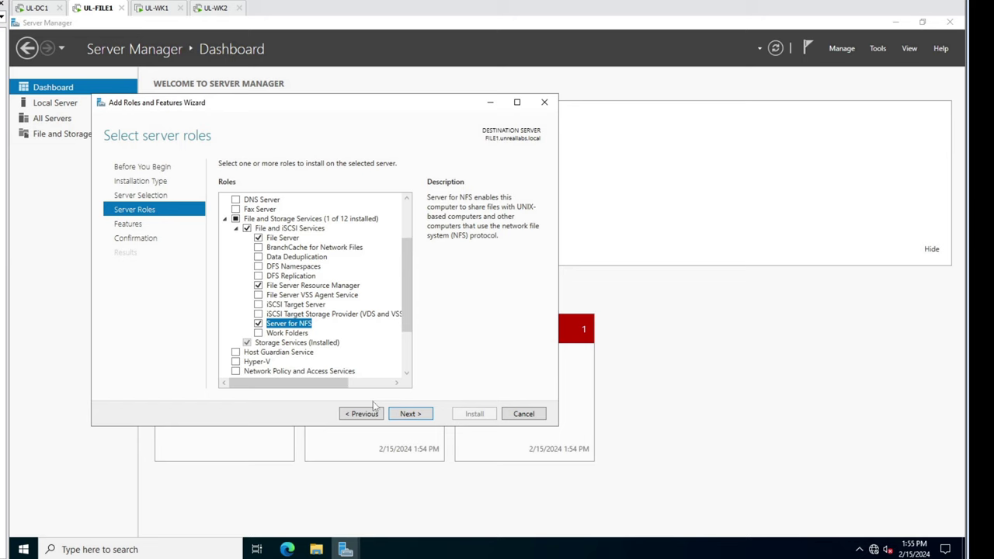
click(404, 416)
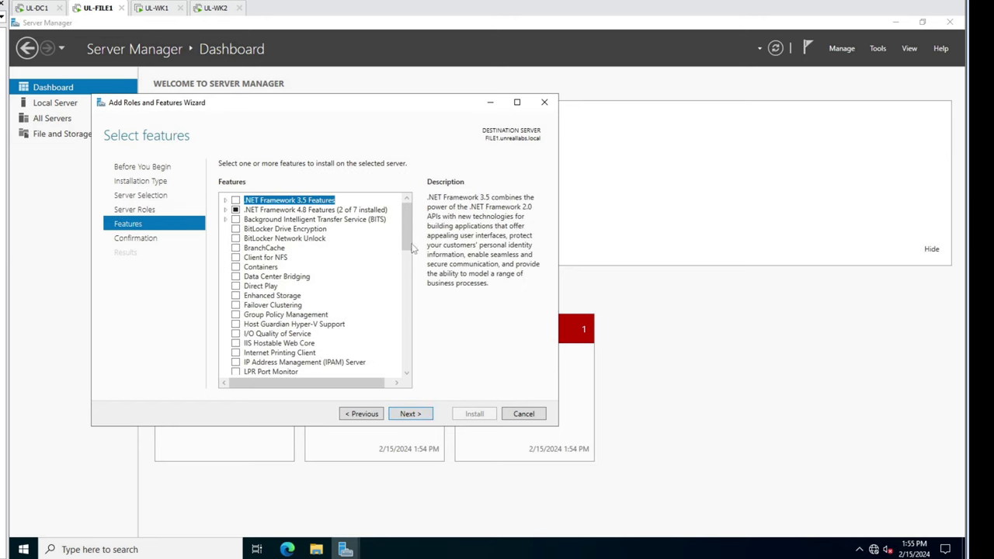
Scroll the Features list and inspect SMB 1.0/CIFS File Sharing Support without selecting any features.
drag(405, 229, 404, 303)
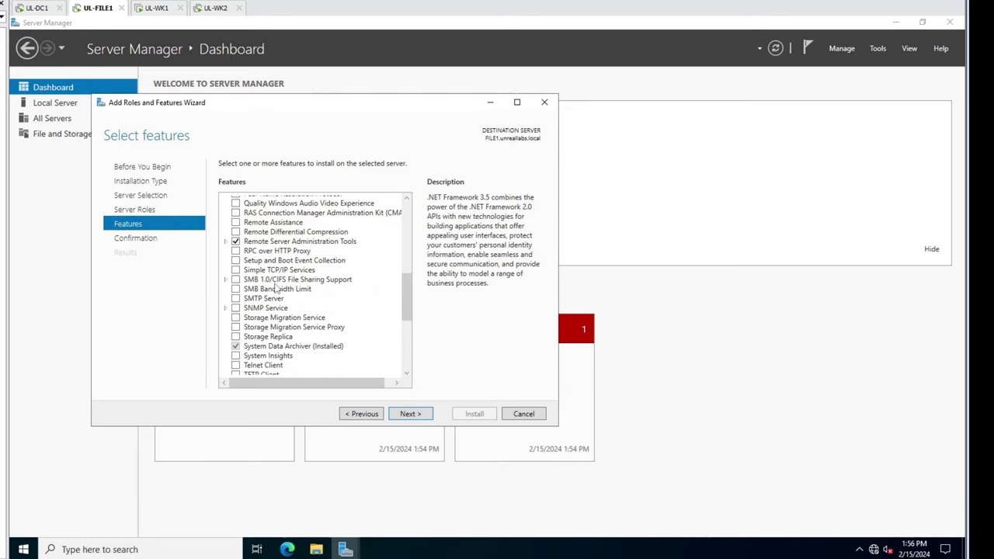
double_click(253, 280)
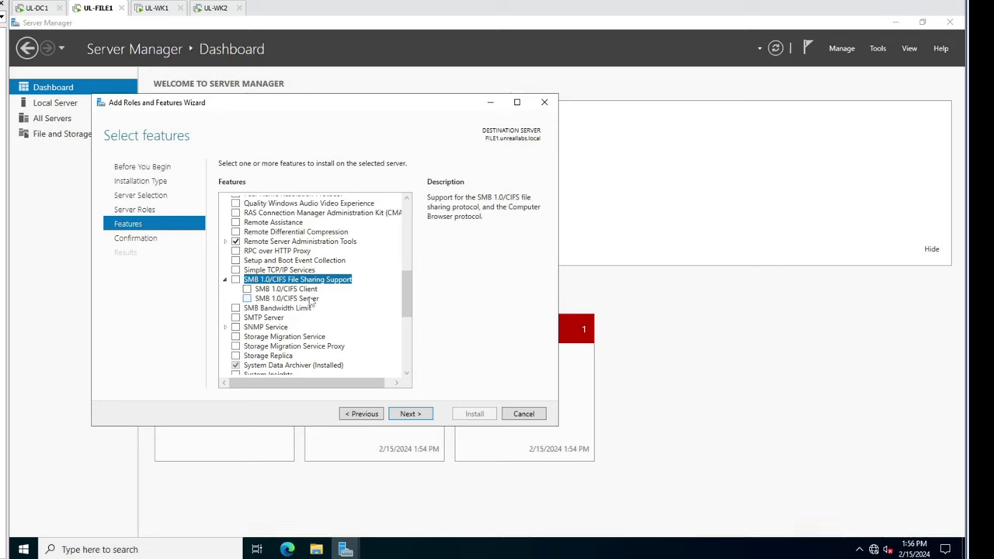
drag(404, 289, 404, 333)
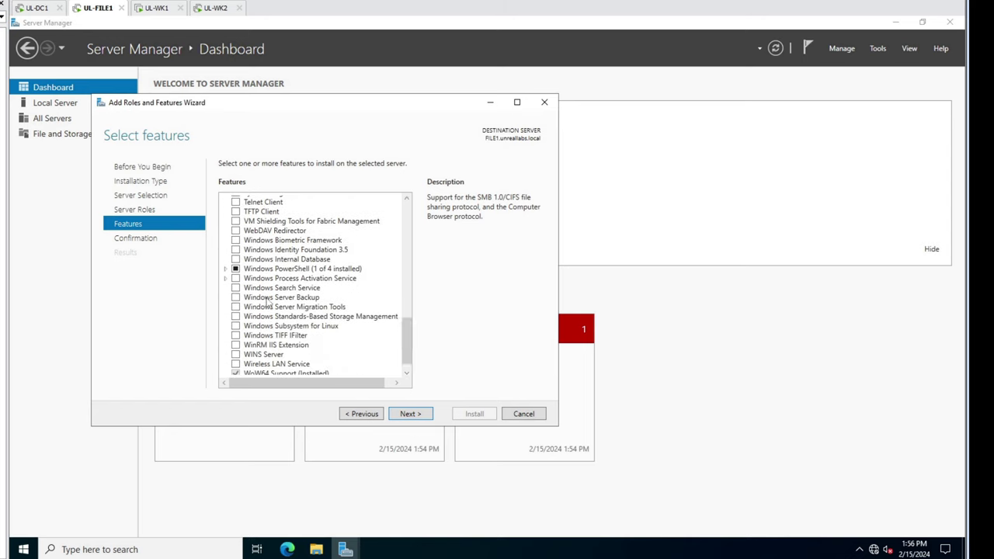
scroll(289, 339, down, 1)
Go to the confirmation summary and install the selected file server roles on FILE1.
click(410, 416)
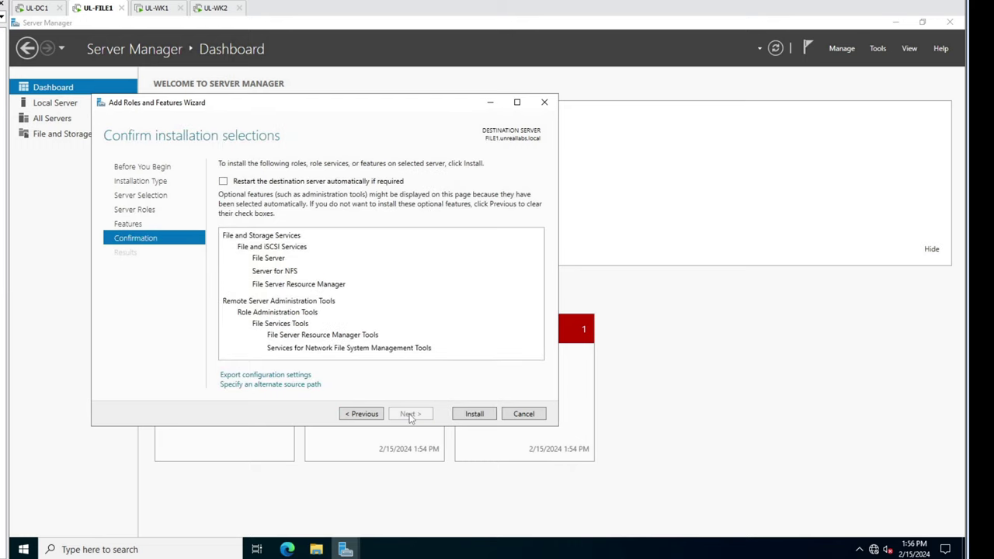
click(465, 416)
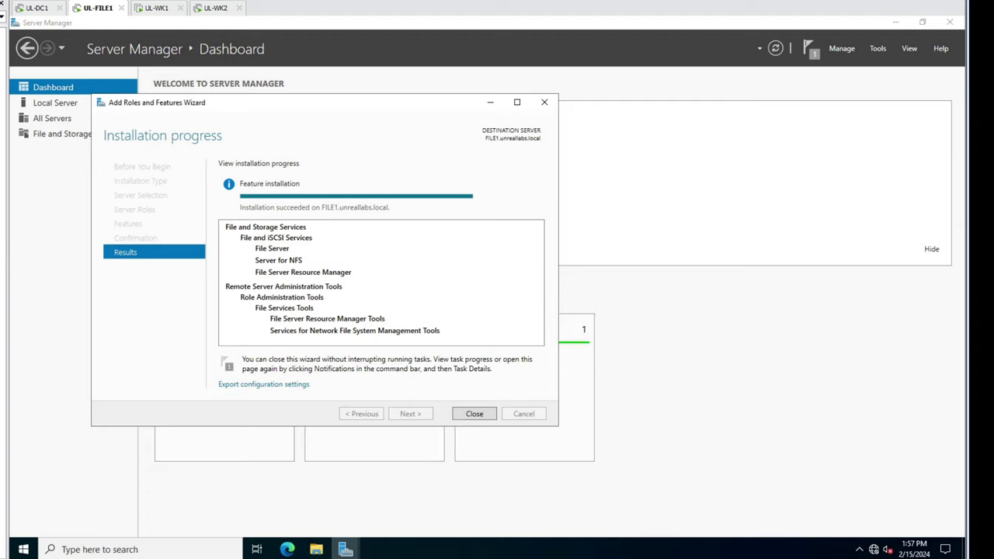
Close the wizard and browse File and Storage Services to the Shares page showing 0 shares.
click(476, 415)
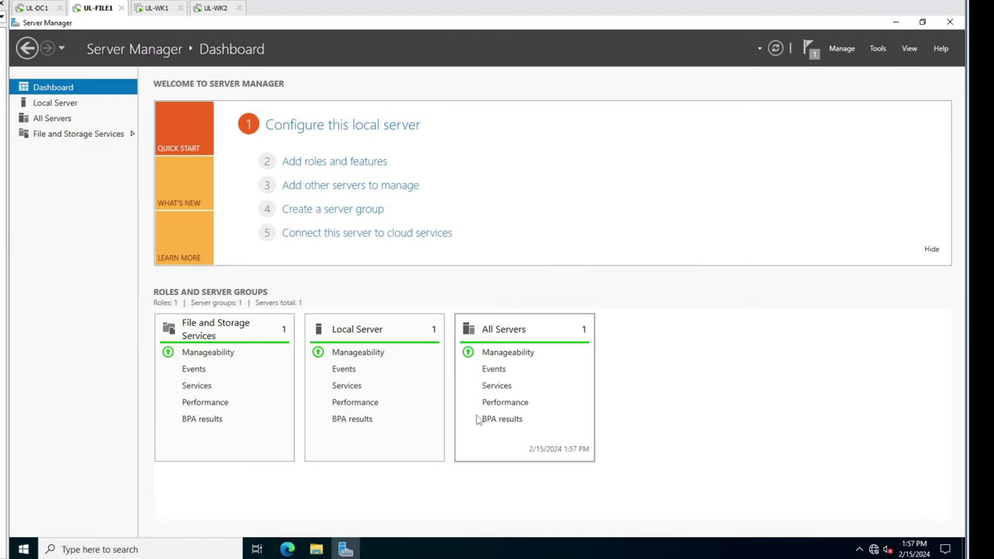
click(50, 103)
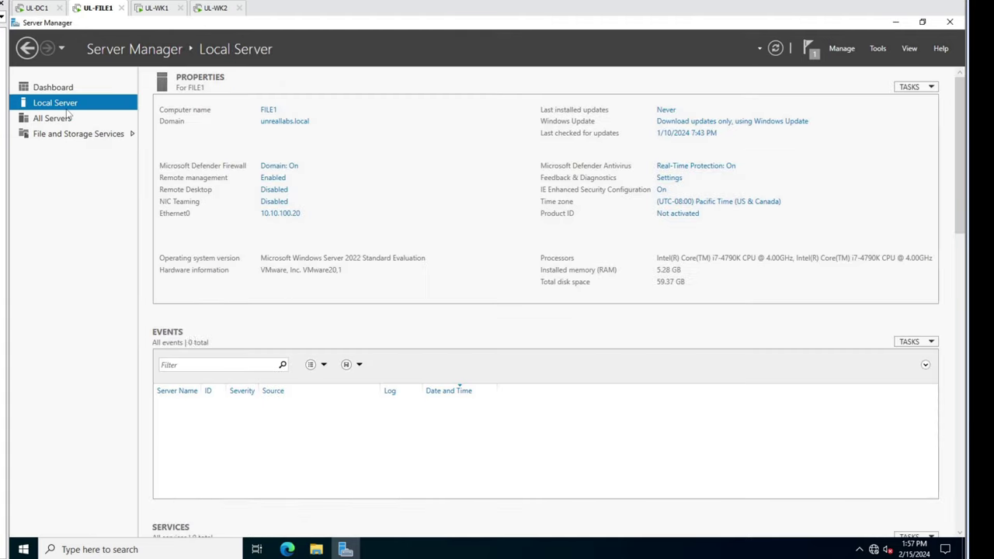
click(62, 134)
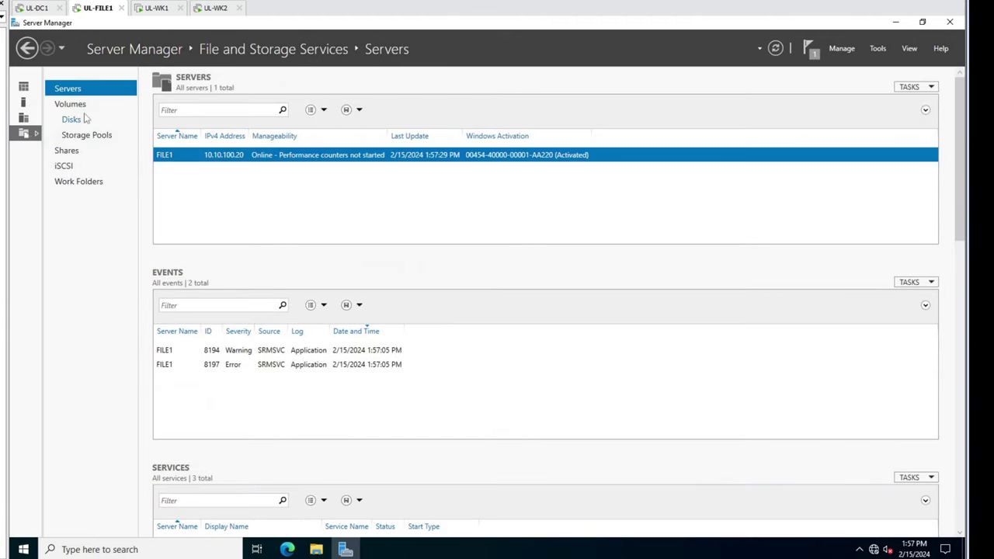
click(71, 120)
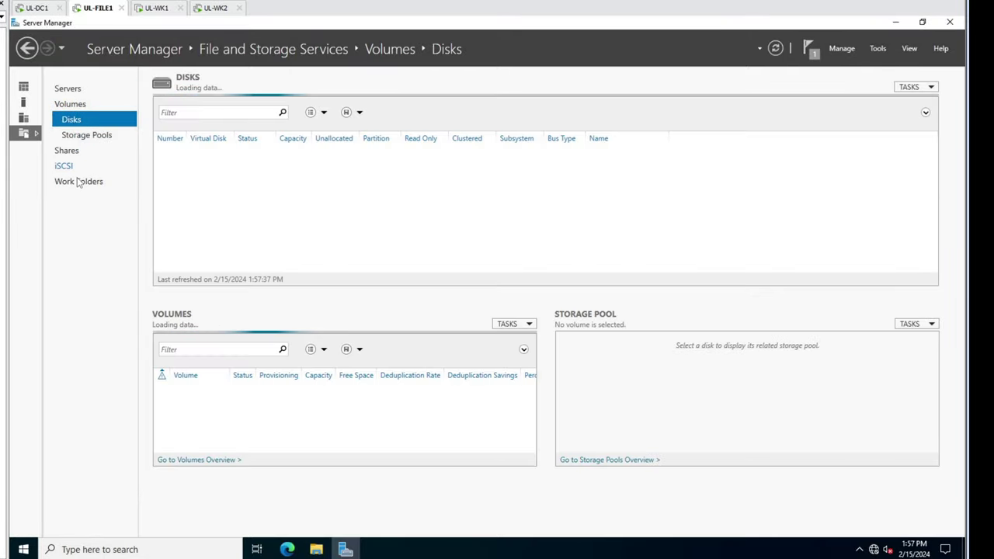
click(78, 181)
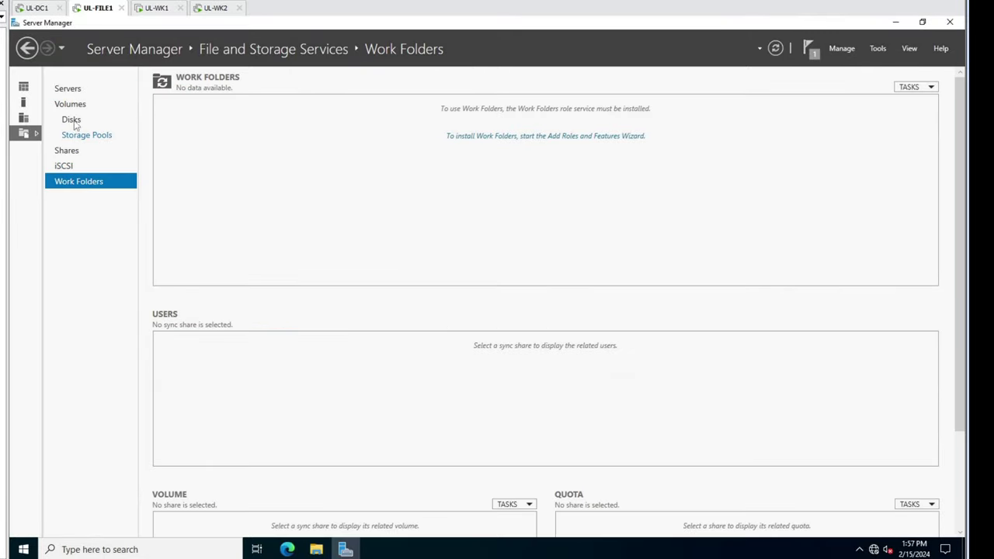
click(66, 150)
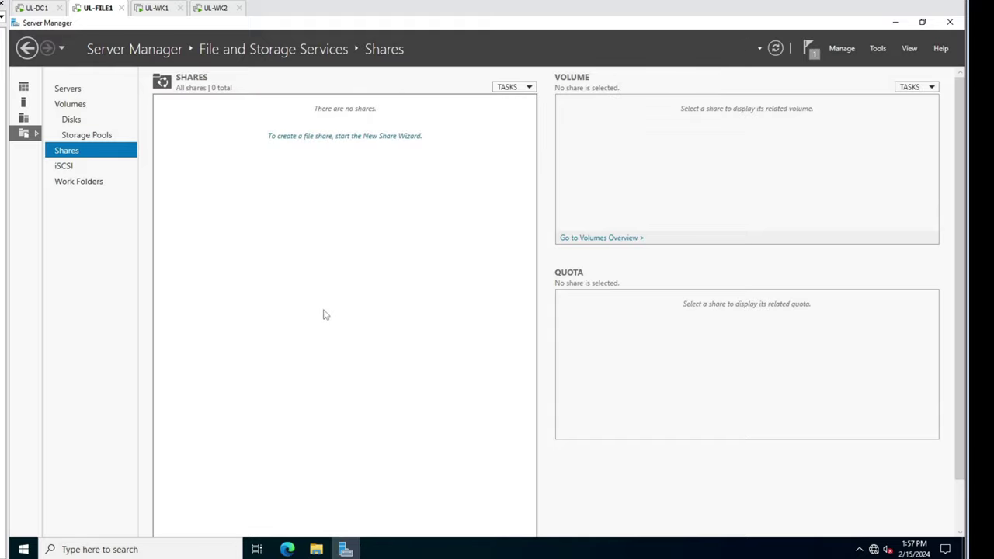
Open File Explorer alongside the Shares overview.
click(317, 548)
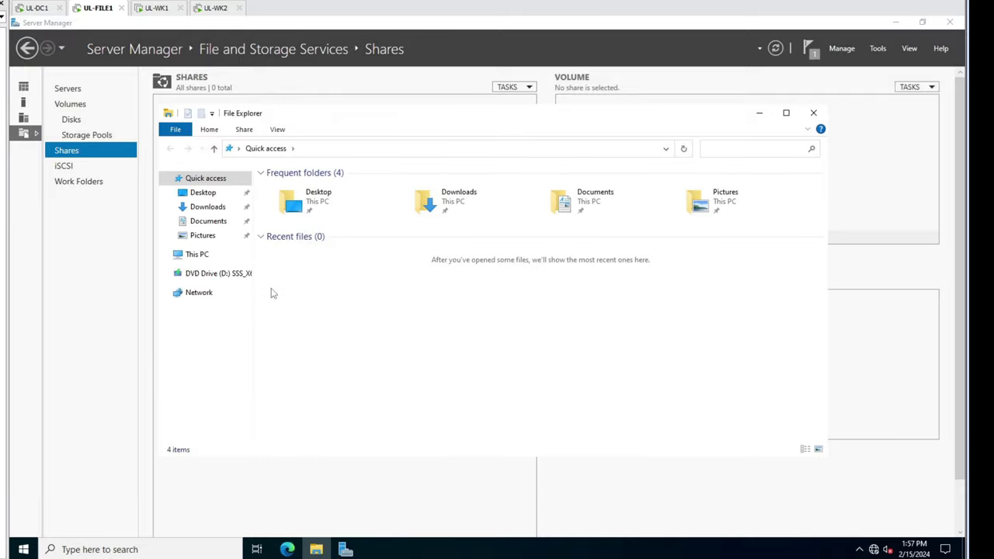
click(295, 82)
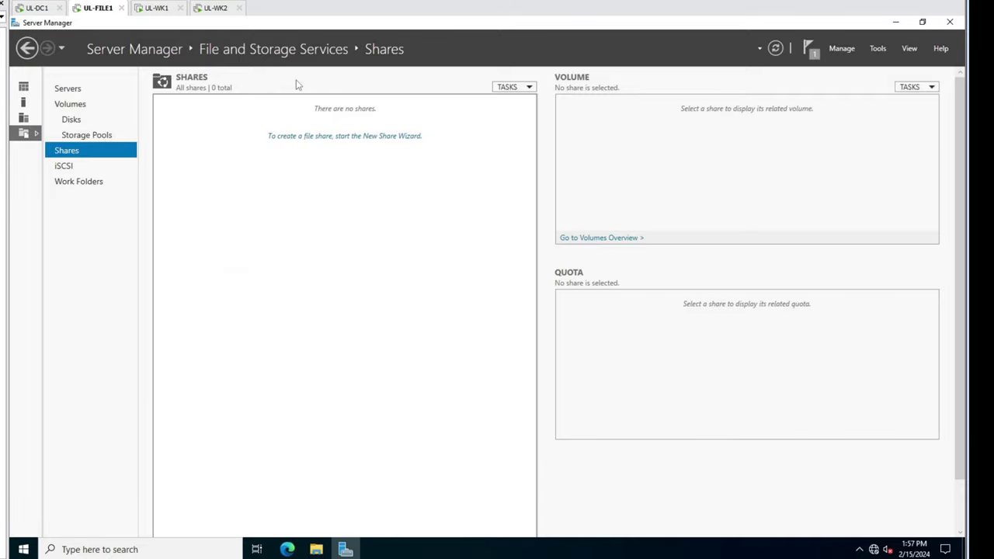
click(316, 547)
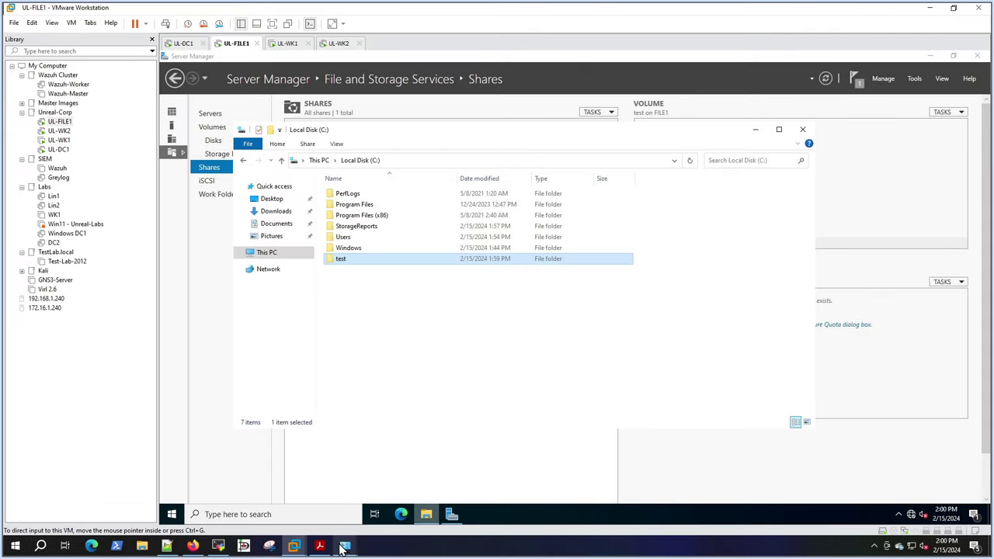
Review the Unreal-Corp task list PDF, then return to UL-FILE1 and deselect the test folder.
click(320, 546)
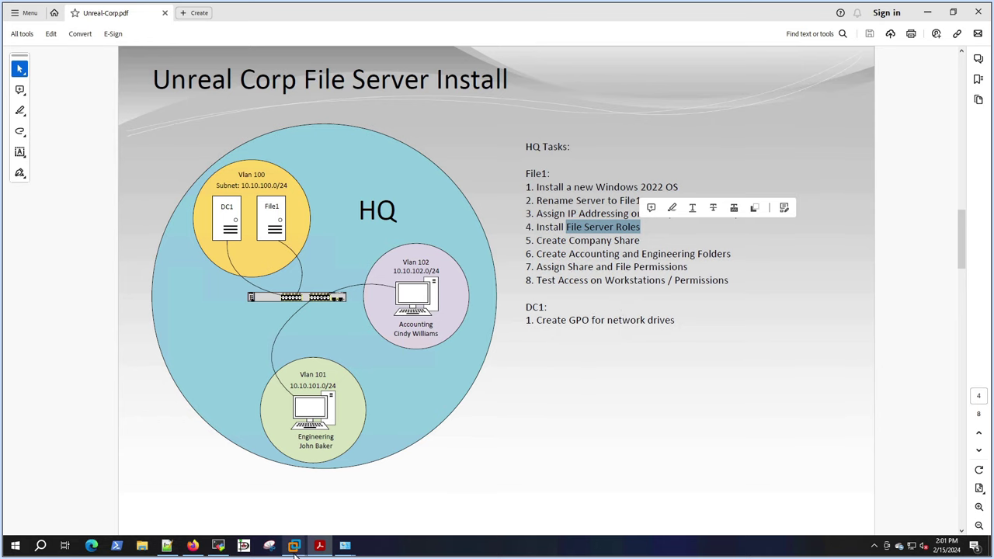
mouse_move(297, 544)
click(245, 481)
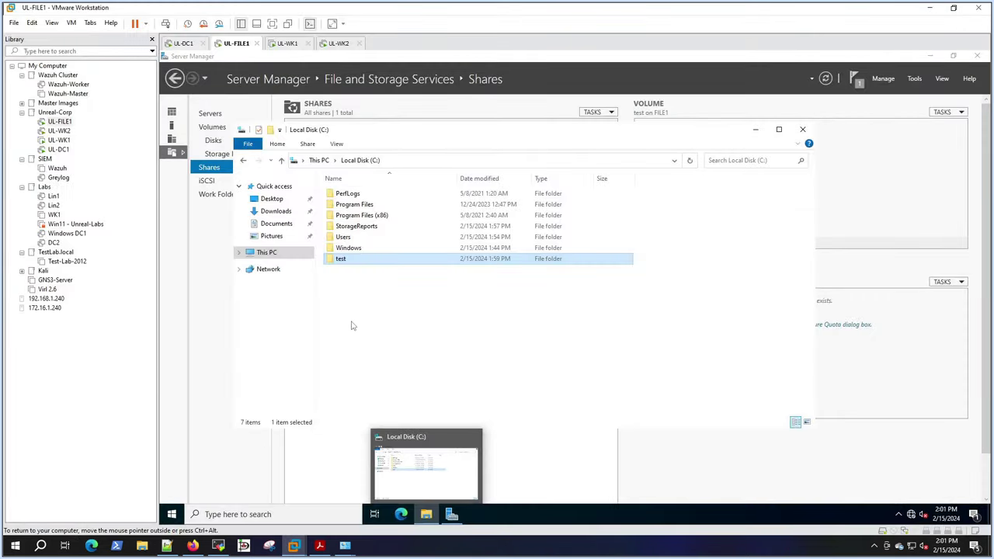
click(381, 307)
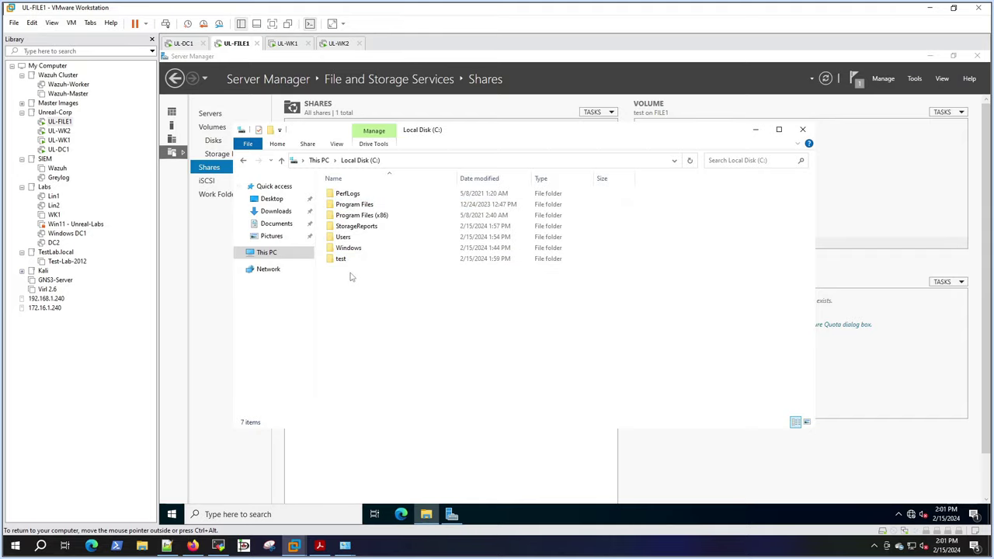
Create a new folder named 'Company Files' on Local Disk (C:).
right_click(347, 291)
mouse_move(451, 399)
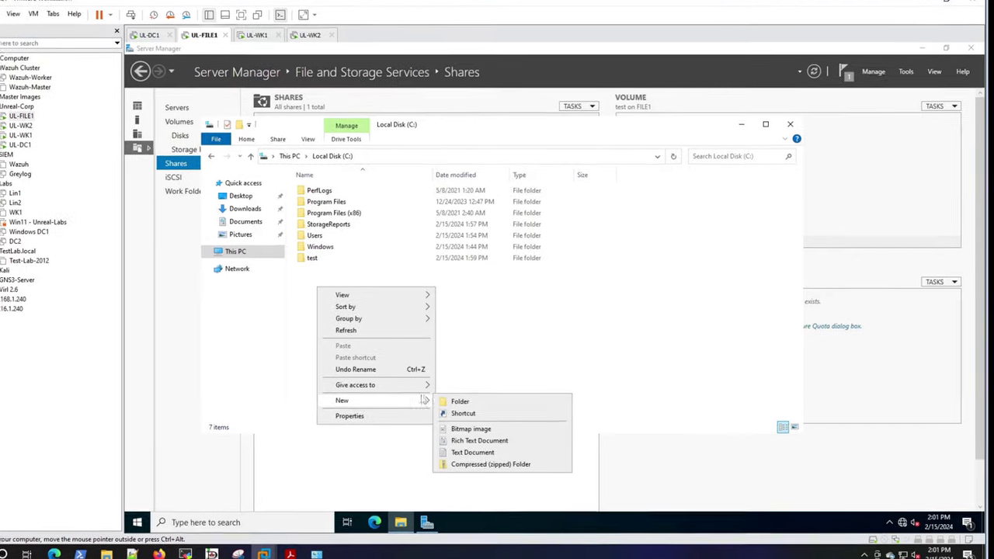
click(412, 409)
text(Com)
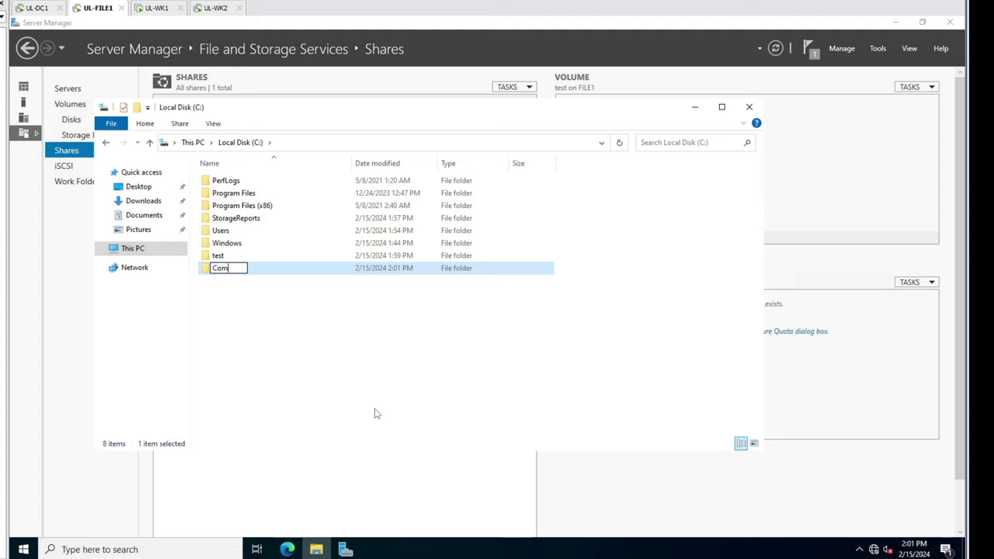
text(pany Files)
key(Return)
key(Return)
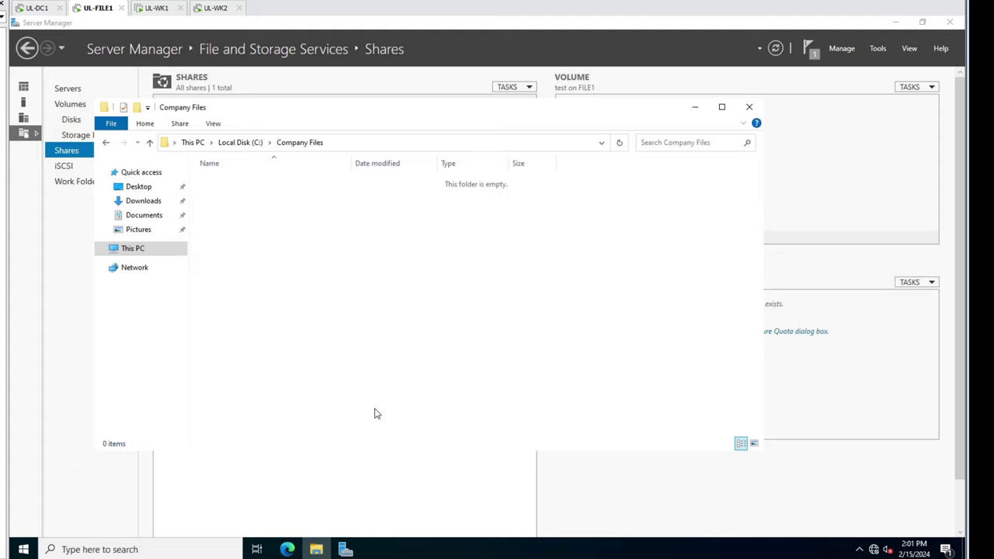
Inside Company Files, create two subfolders named 'Accounting' and 'Engineering'.
right_click(316, 293)
mouse_move(353, 437)
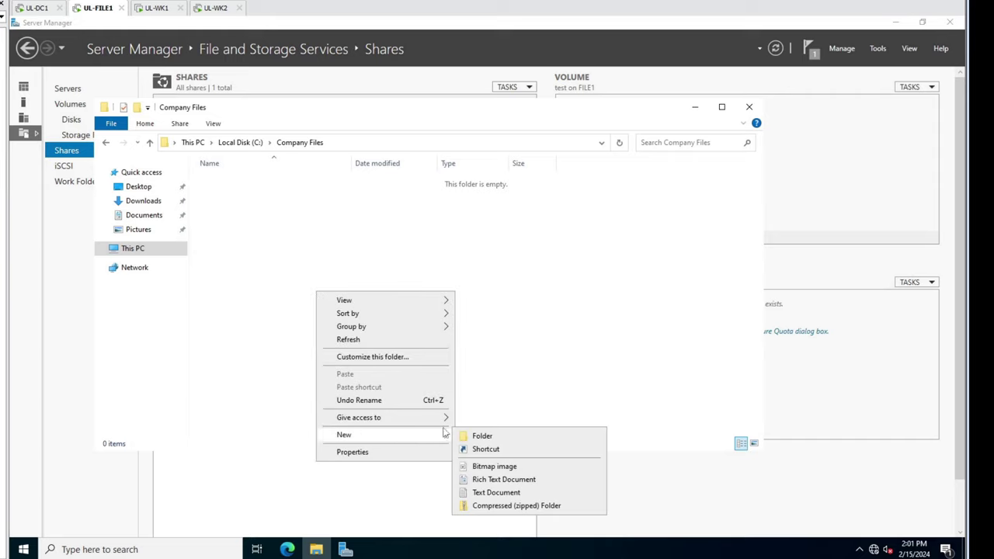
click(466, 435)
text(Accounting)
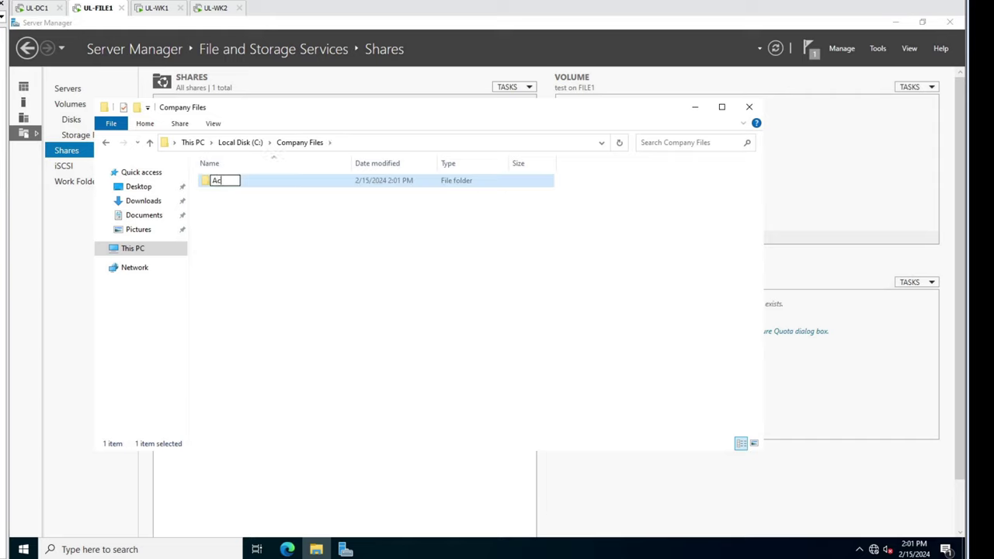
key(Return)
right_click(335, 310)
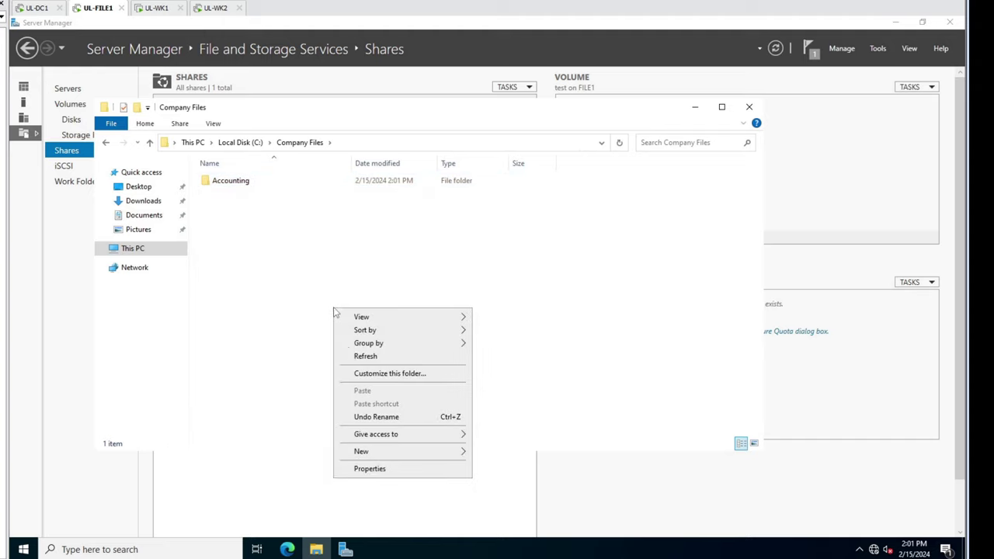
mouse_move(361, 452)
click(501, 455)
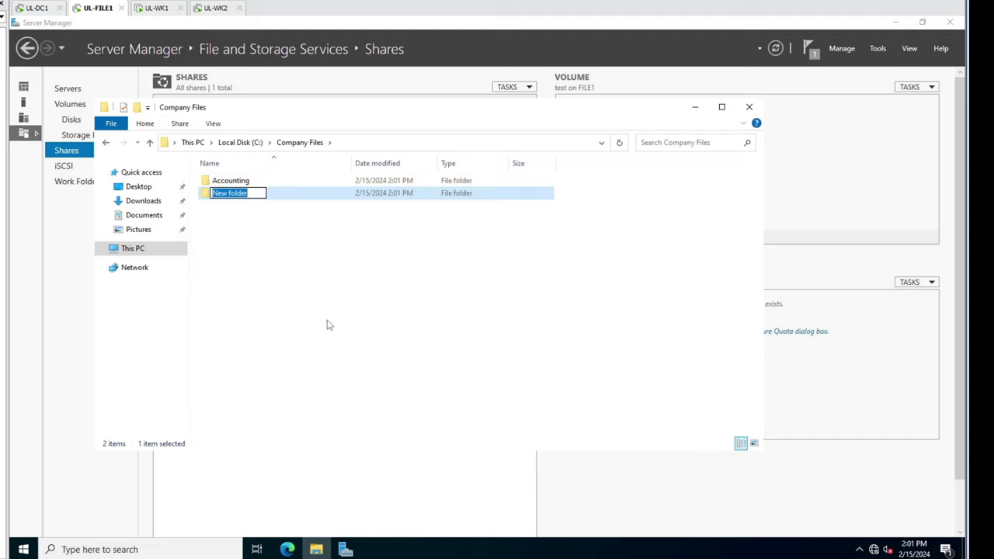
text(Engineering)
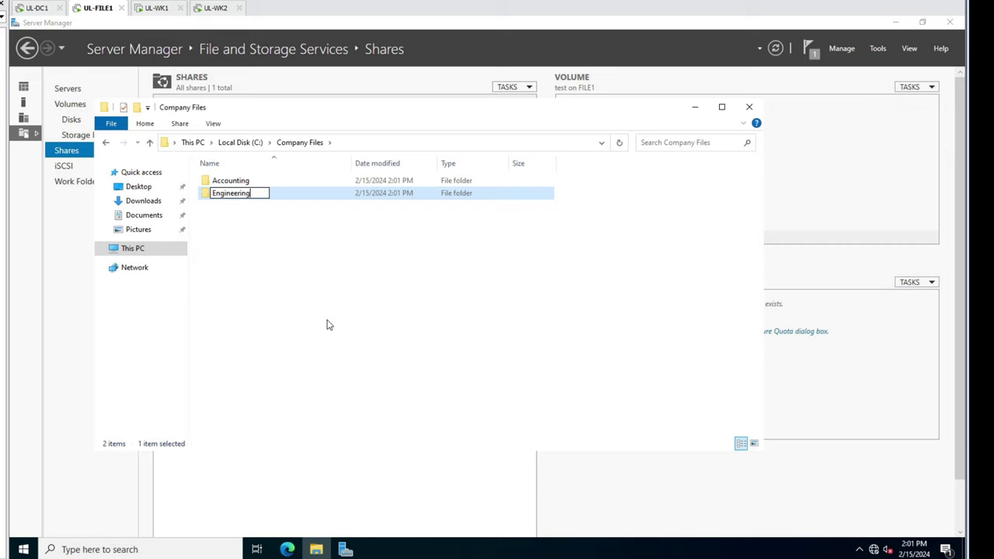
key(Return)
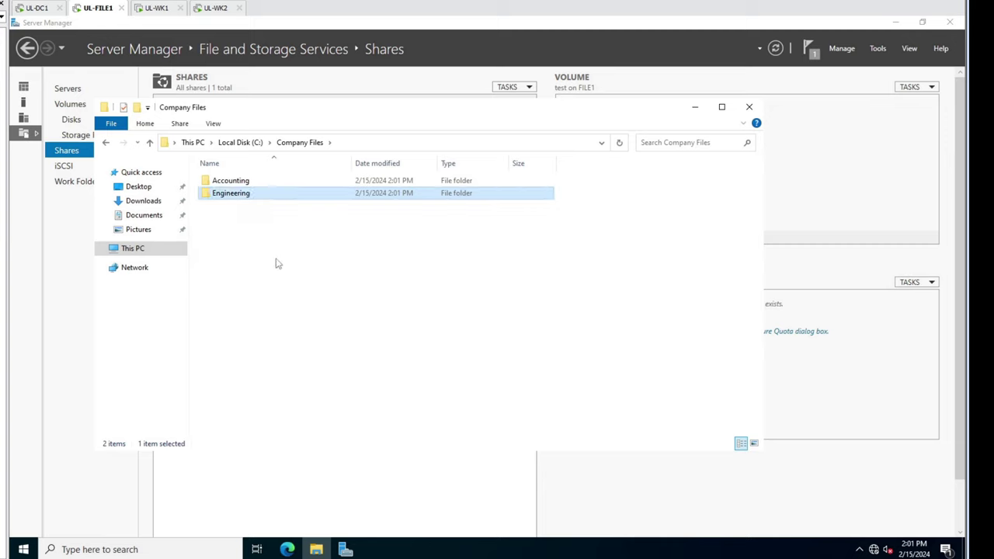
click(280, 143)
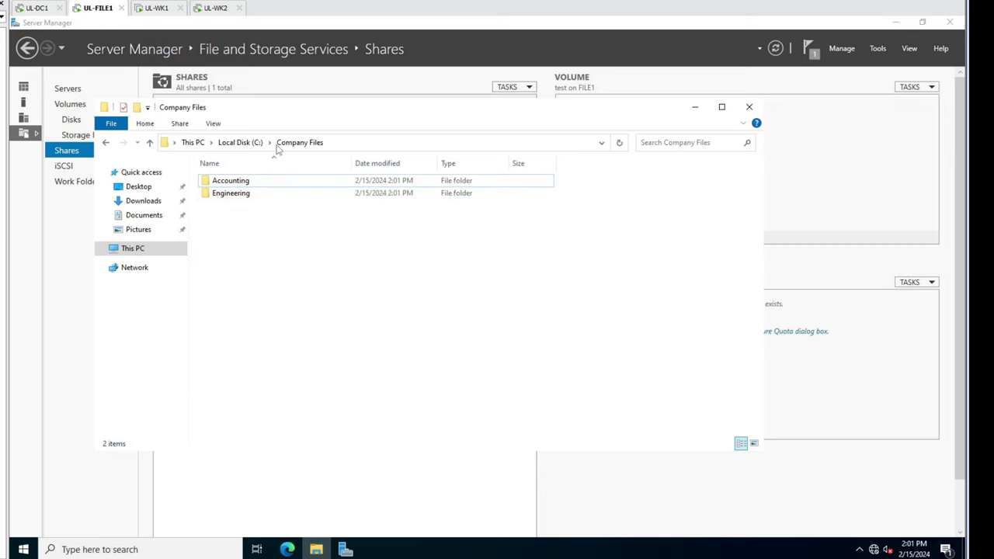
Turn on 'Share this folder' for Company Files in its Advanced Sharing settings.
click(242, 143)
right_click(222, 181)
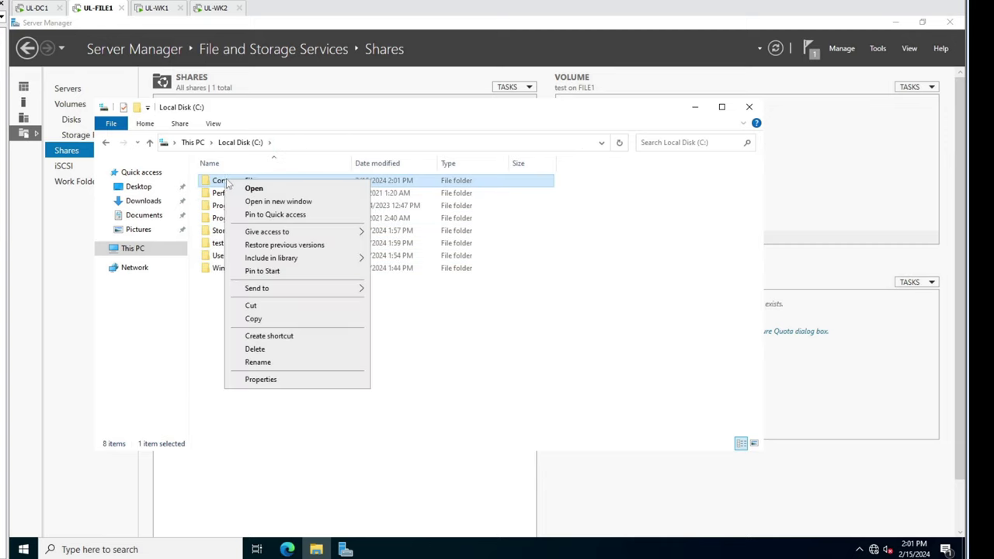
click(260, 379)
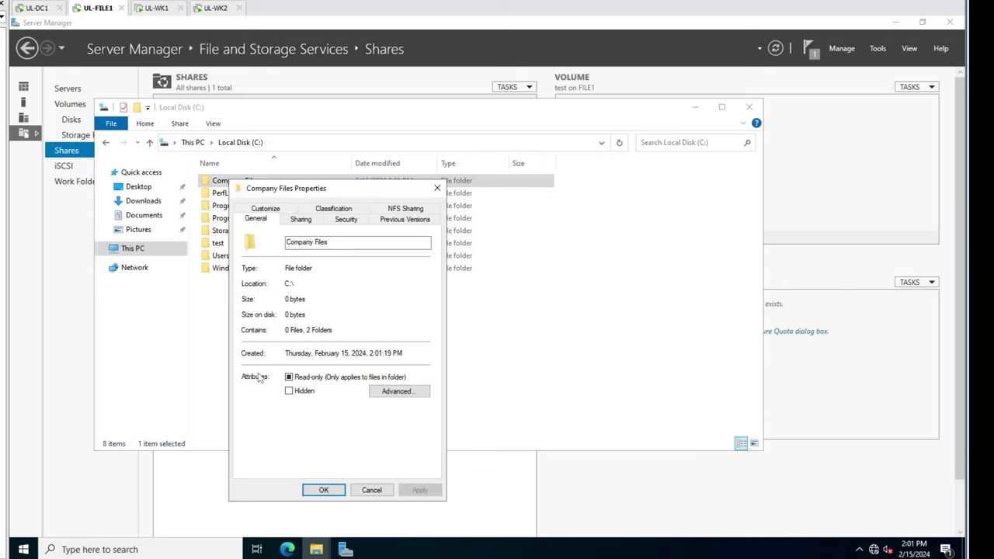
click(301, 221)
click(287, 360)
click(264, 230)
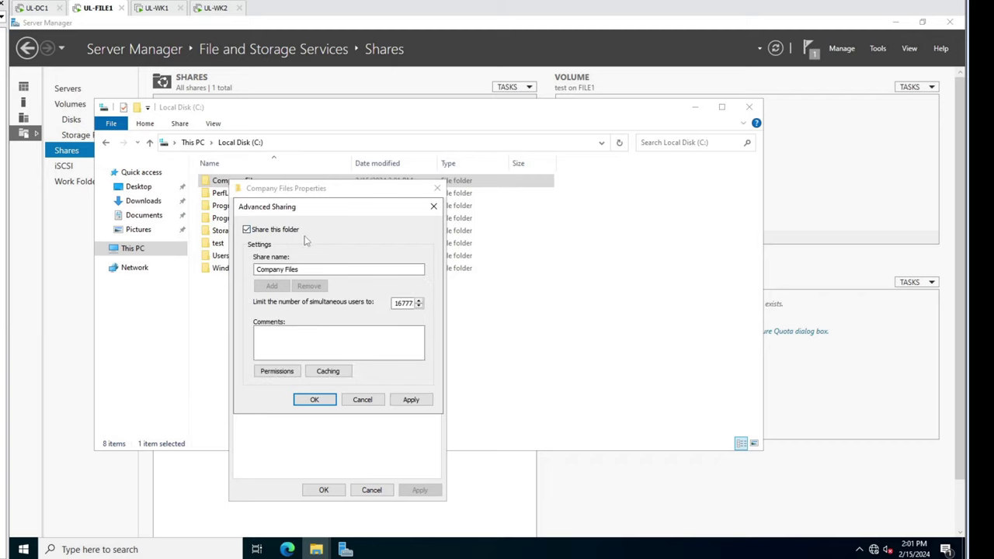
Replace Everyone with Domain Users in the share permissions, allowing Change.
click(281, 372)
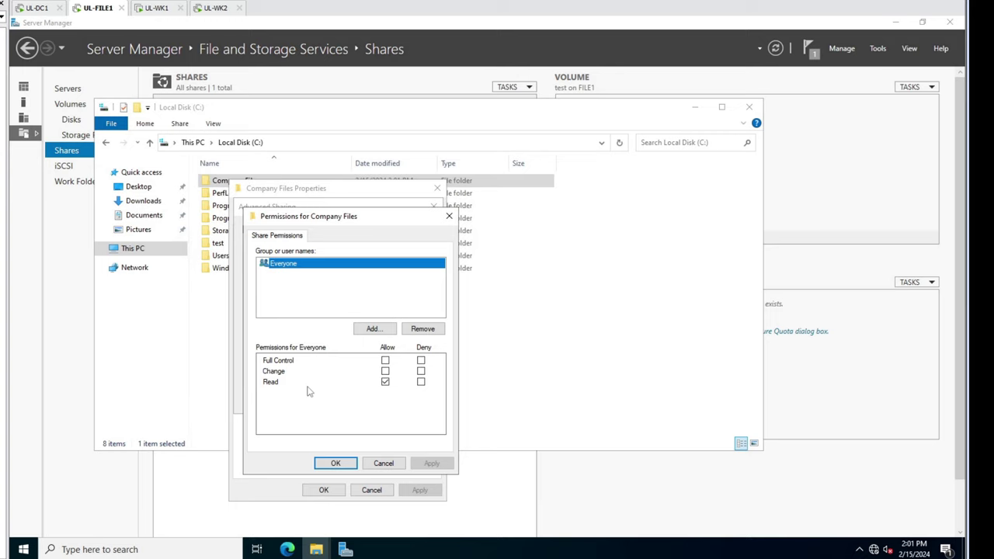
click(423, 328)
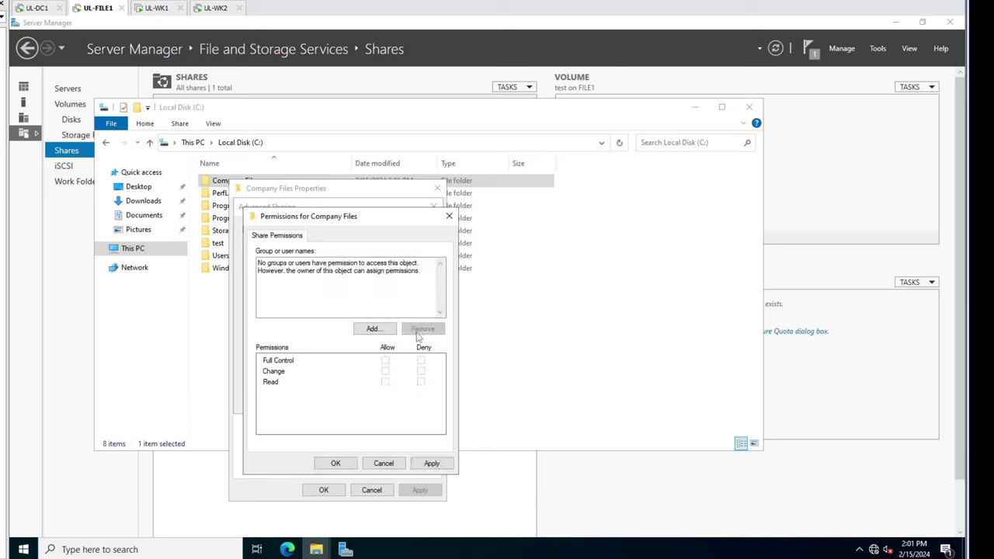
click(373, 329)
text(Domain users)
key(Return)
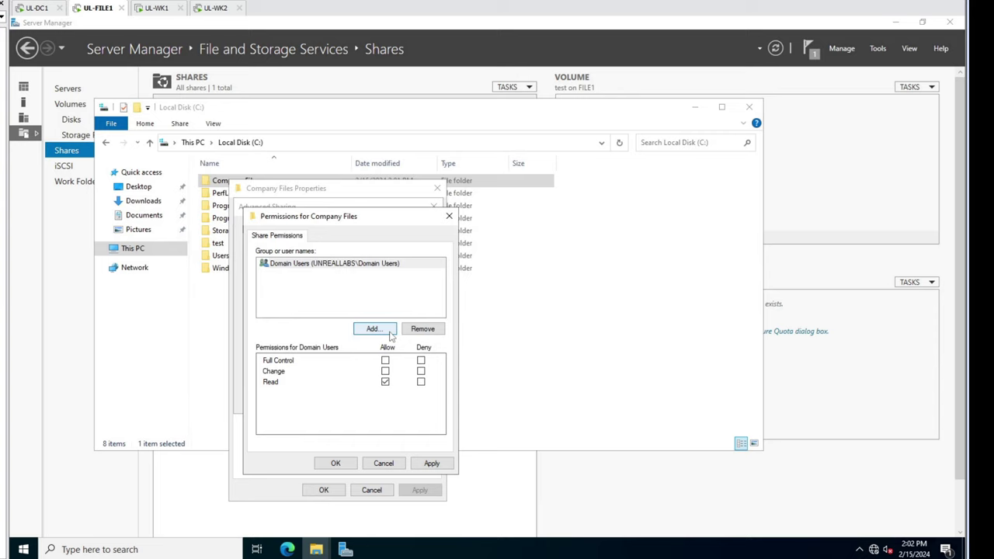
click(386, 373)
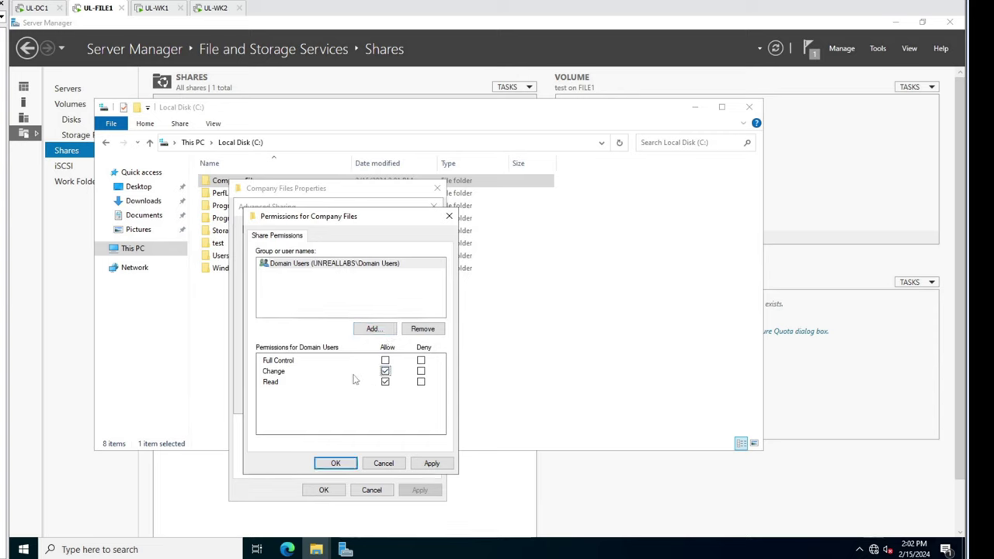
Add Domain Admins with Full Control and apply the share permissions.
click(372, 328)
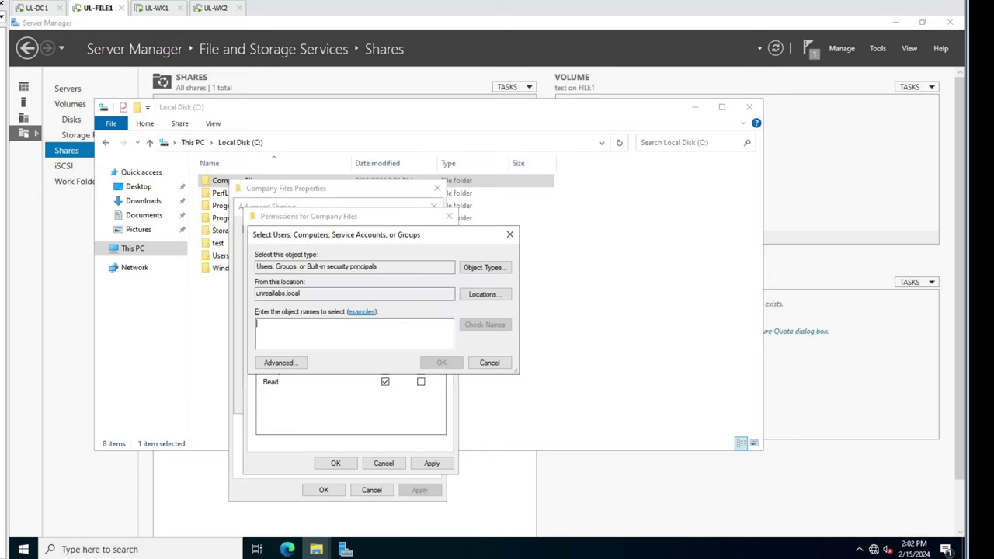
text(domai)
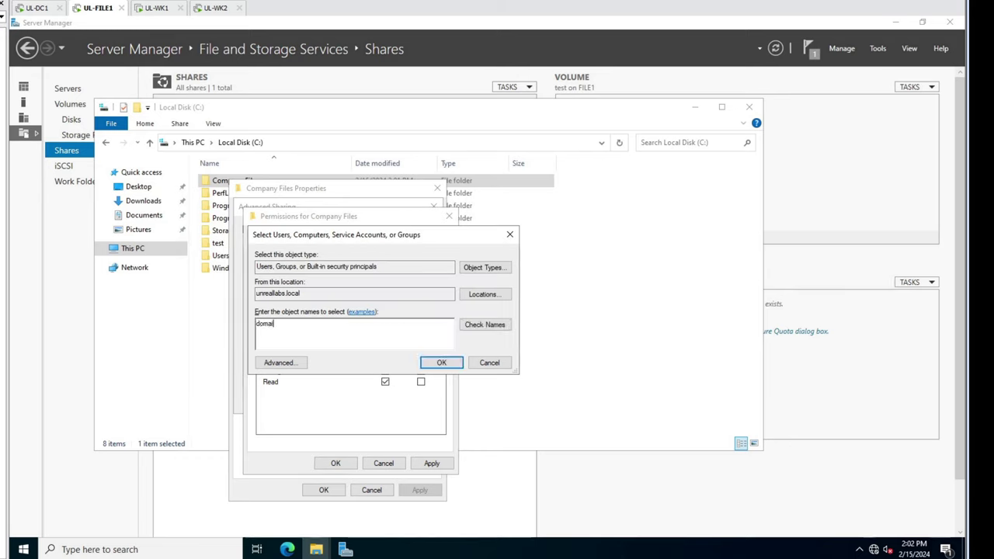
text(n admins)
key(Return)
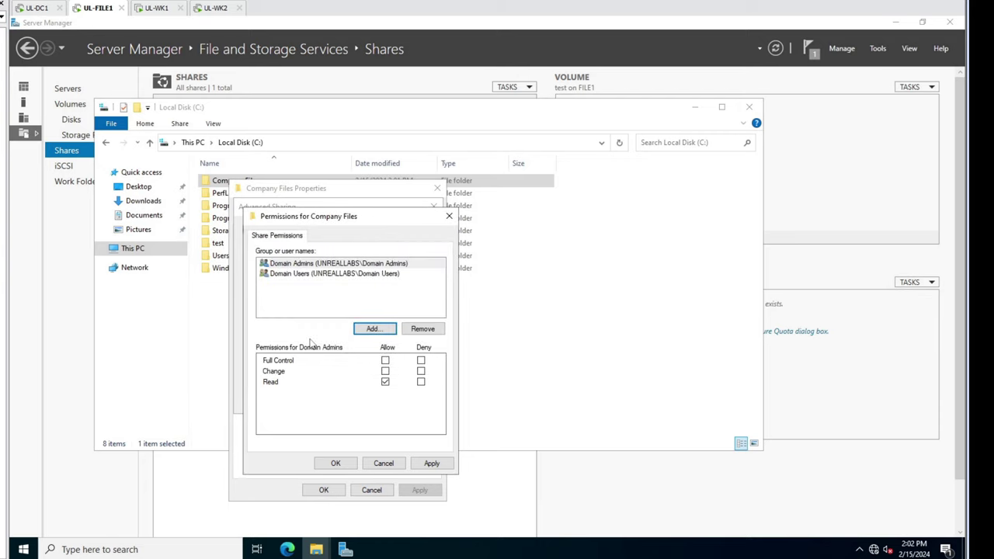
click(385, 360)
click(431, 463)
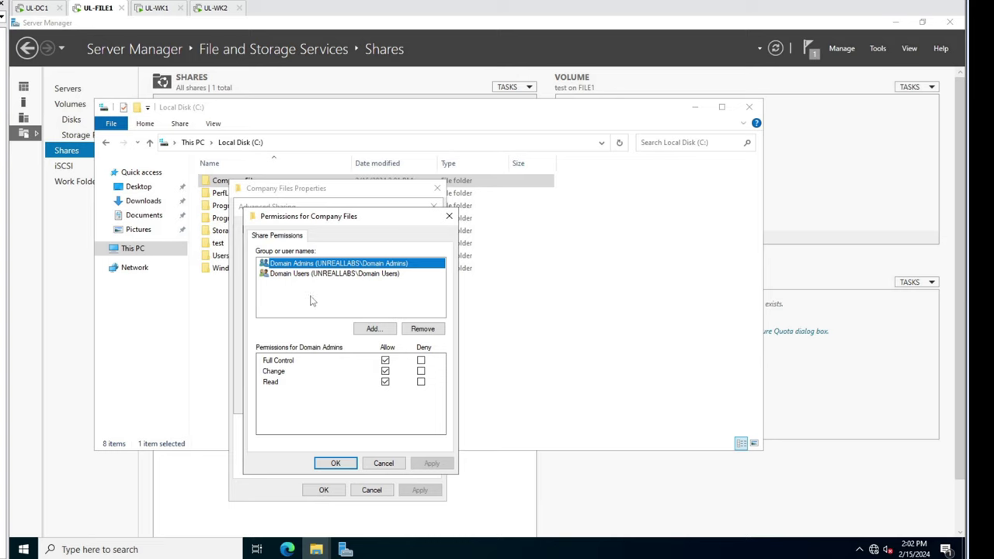
click(295, 277)
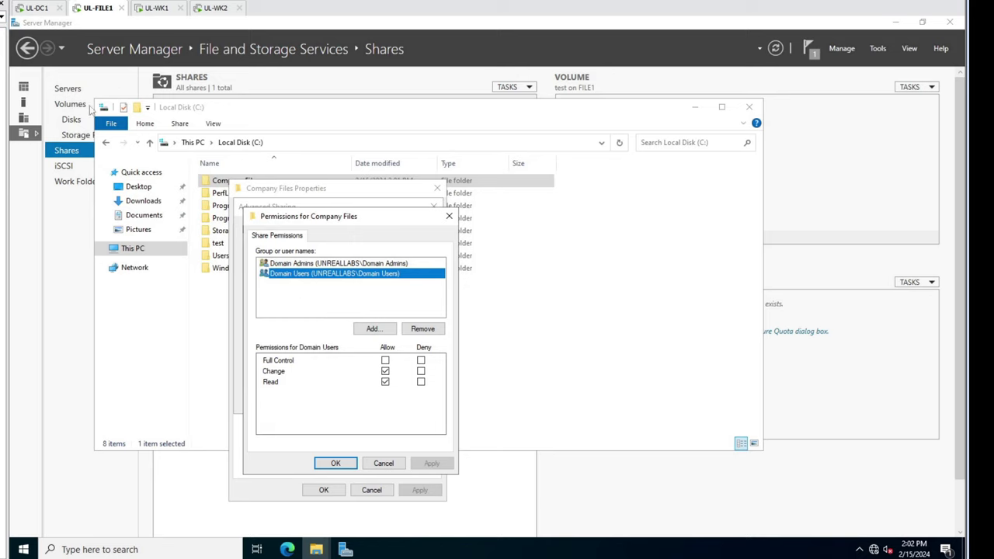
On UL-DC1, check the members of the Accounting security group.
click(34, 10)
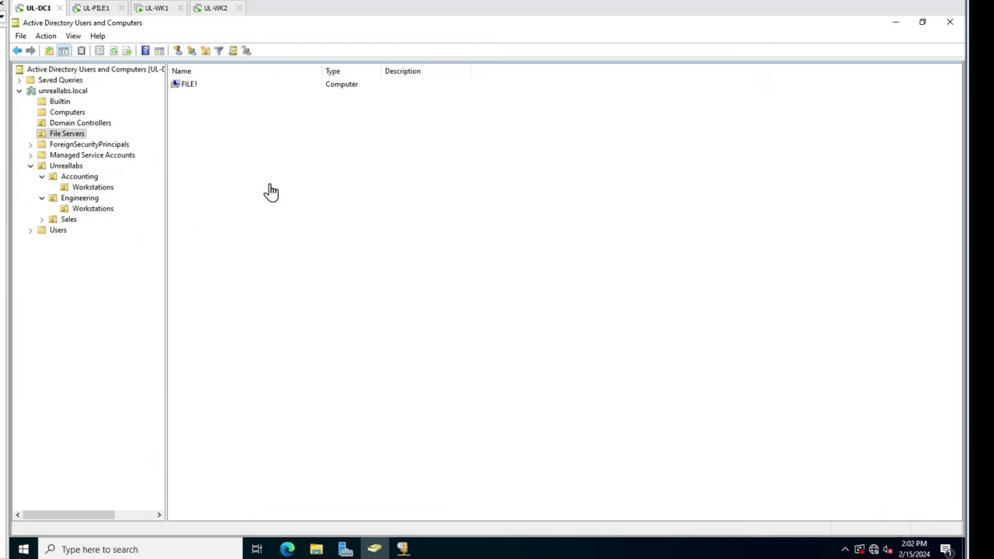
click(81, 177)
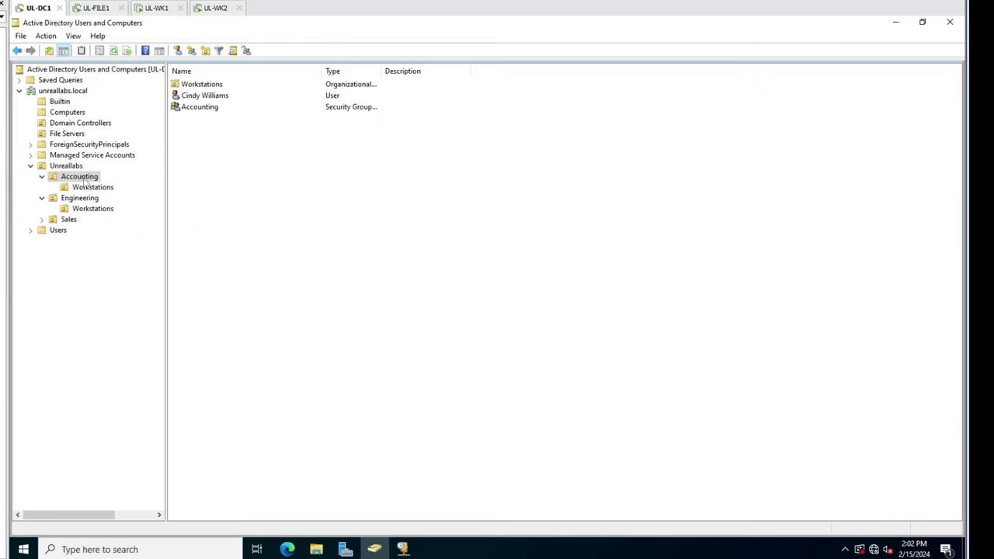
click(200, 109)
double_click(200, 109)
click(418, 167)
drag(422, 156, 323, 157)
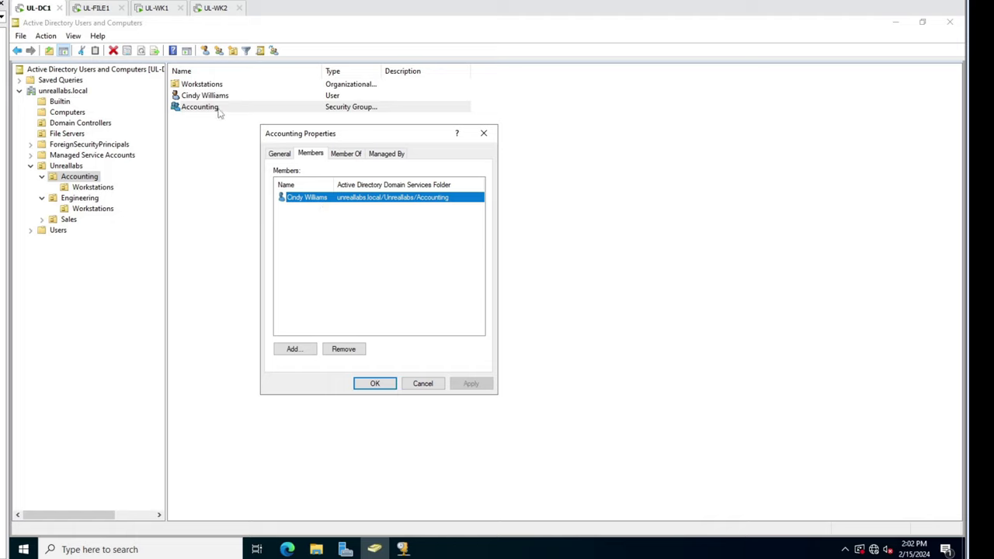
click(422, 383)
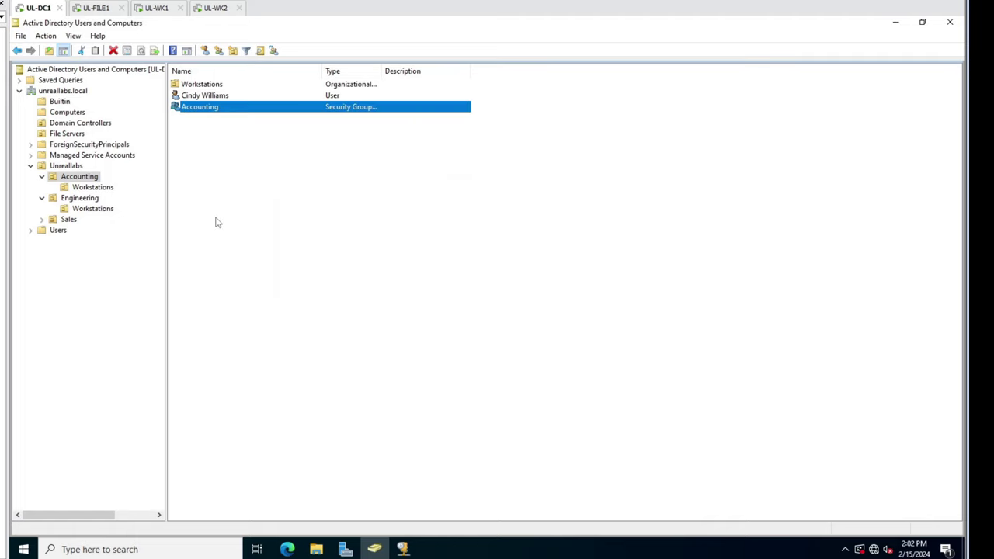
Create a new group named 'Test' in the Accounting OU.
right_click(217, 222)
mouse_move(244, 268)
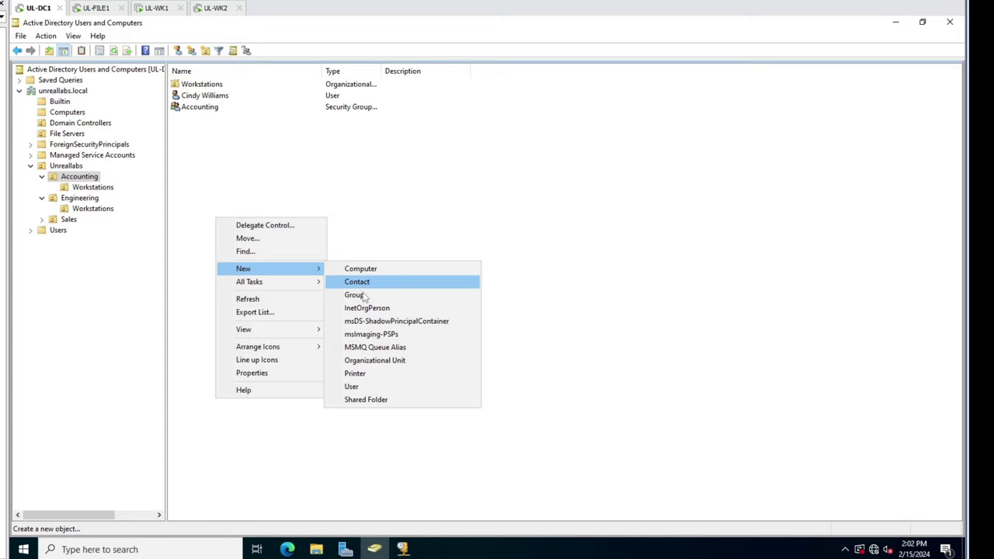
click(364, 299)
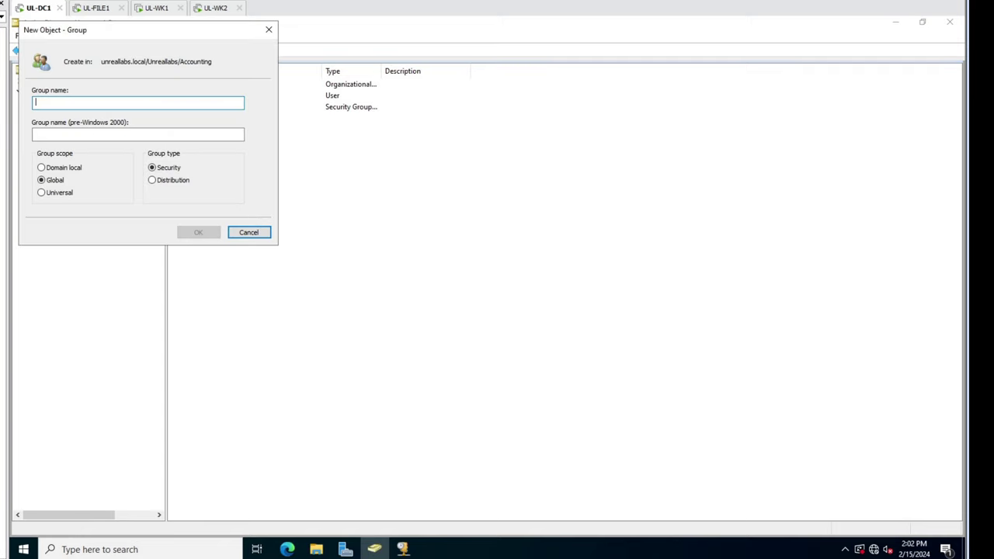
text(Test)
key(Return)
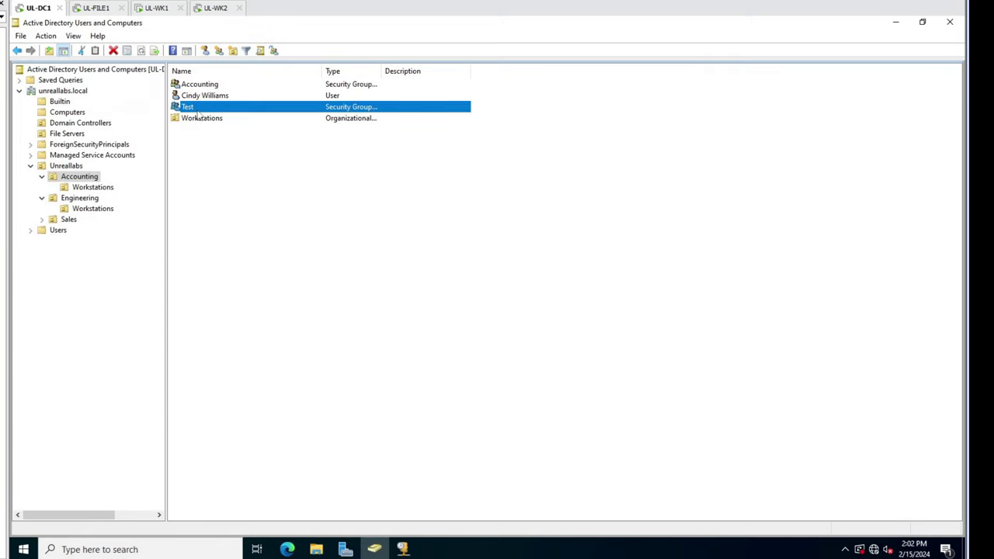
Add the domain user as a member of the Test group.
double_click(199, 110)
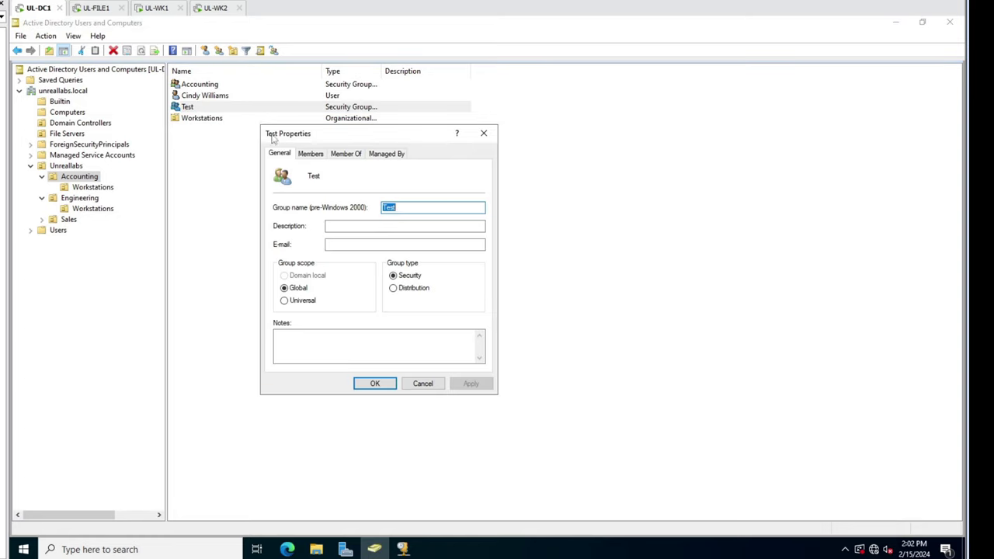
click(312, 154)
click(294, 347)
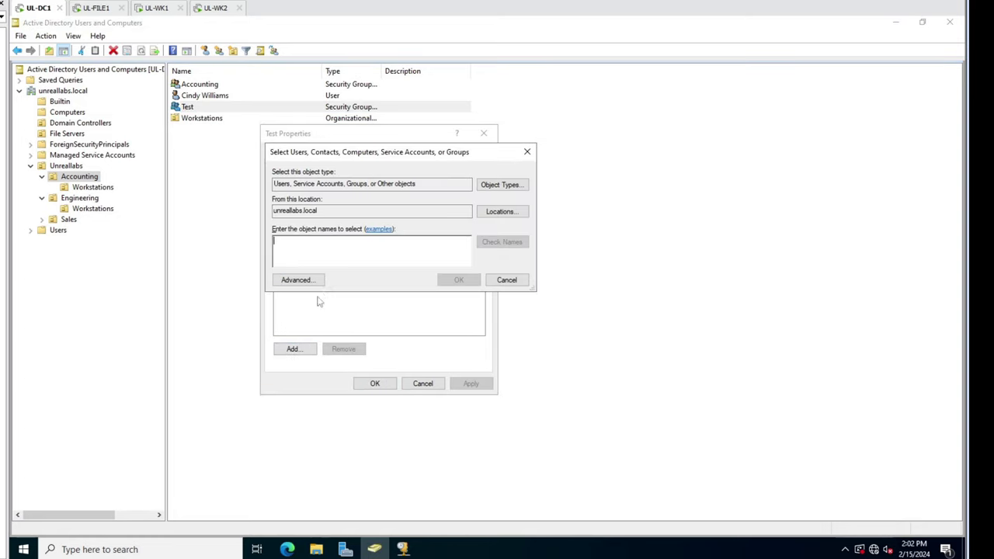
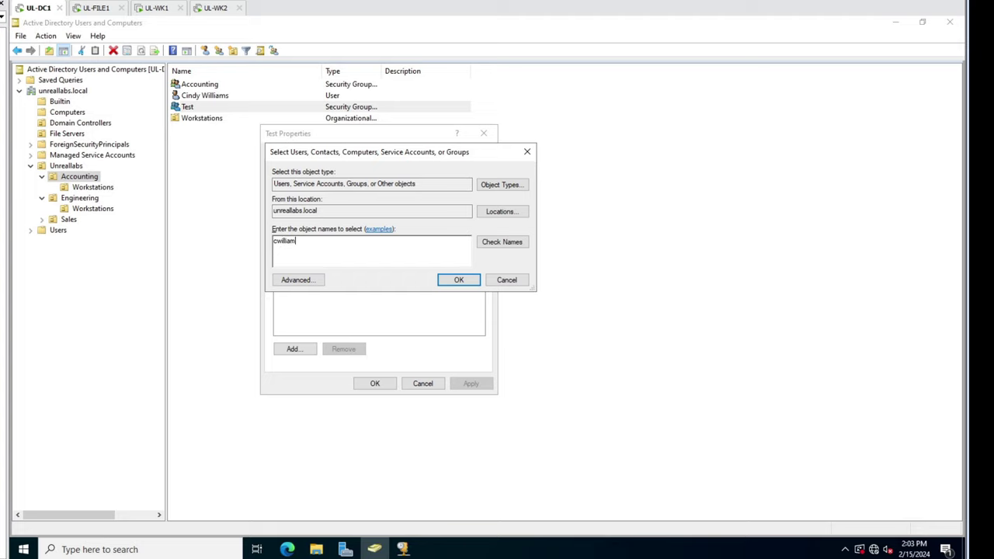
key(Return)
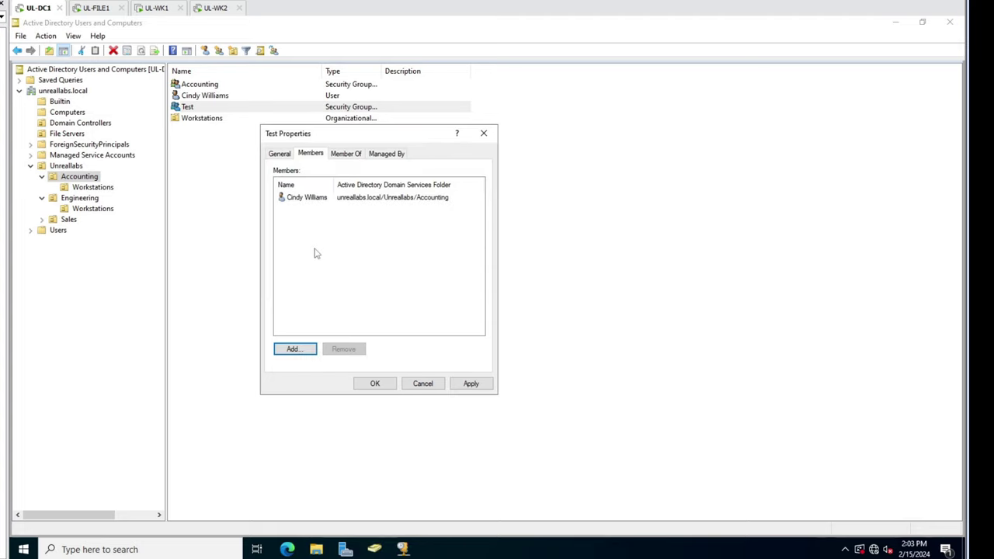
click(373, 383)
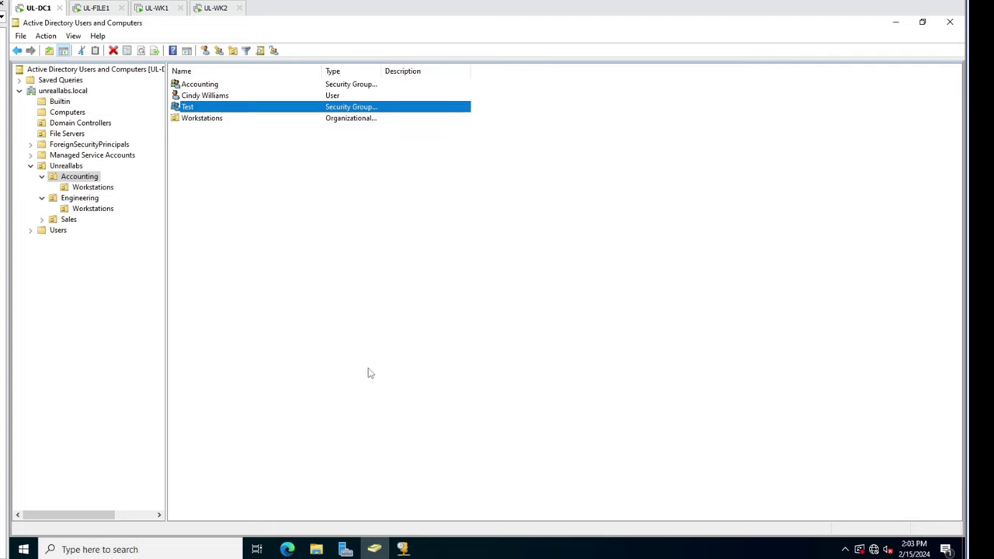
Sort the list by name and recheck the Accounting group's members.
click(186, 71)
click(195, 84)
double_click(198, 118)
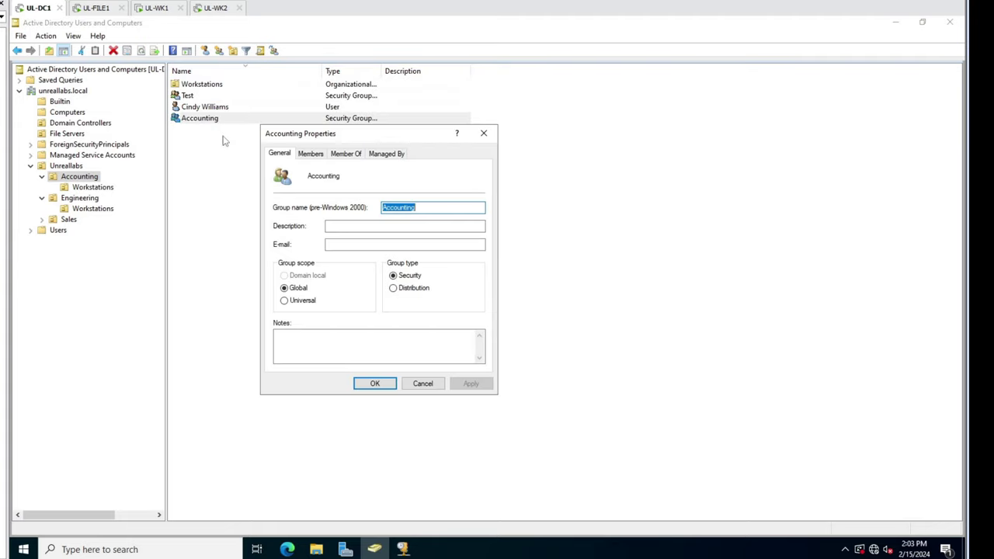
click(311, 153)
click(483, 133)
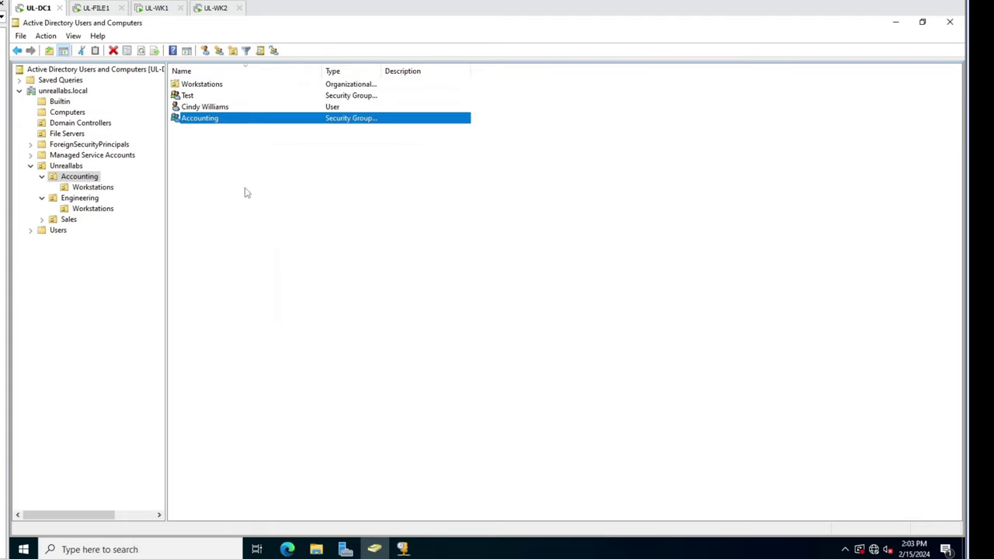
Check the Engineering group's members in the Engineering OU.
click(92, 209)
click(83, 199)
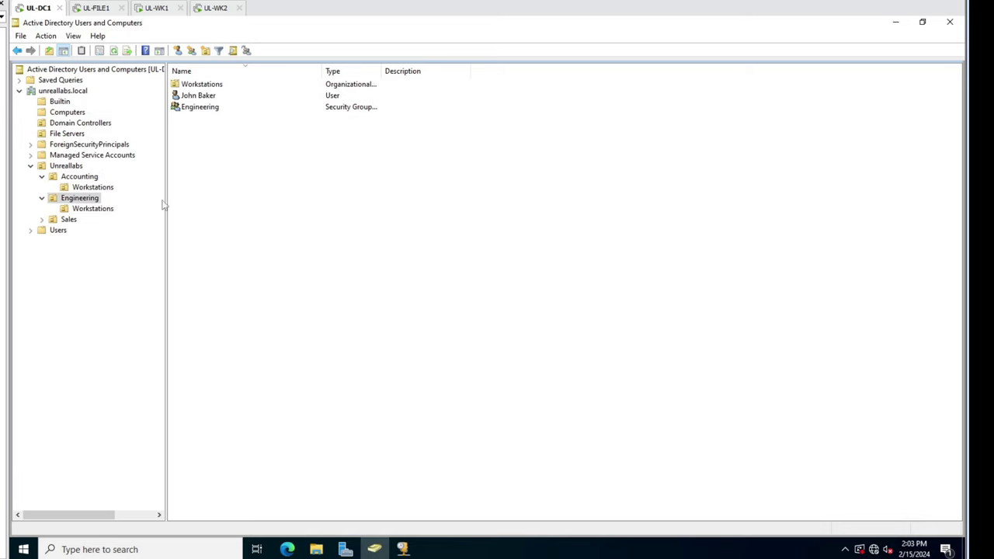
double_click(204, 108)
click(310, 153)
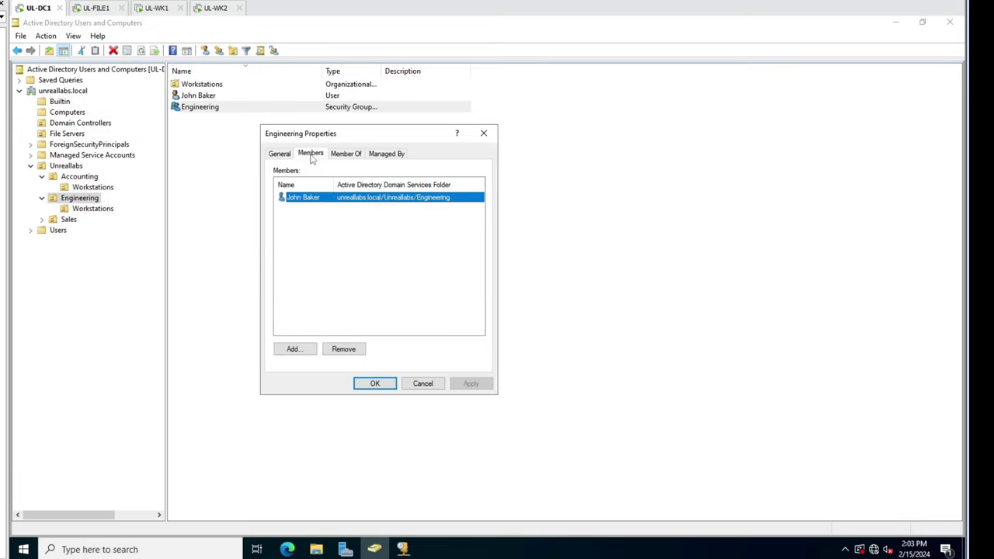
click(407, 384)
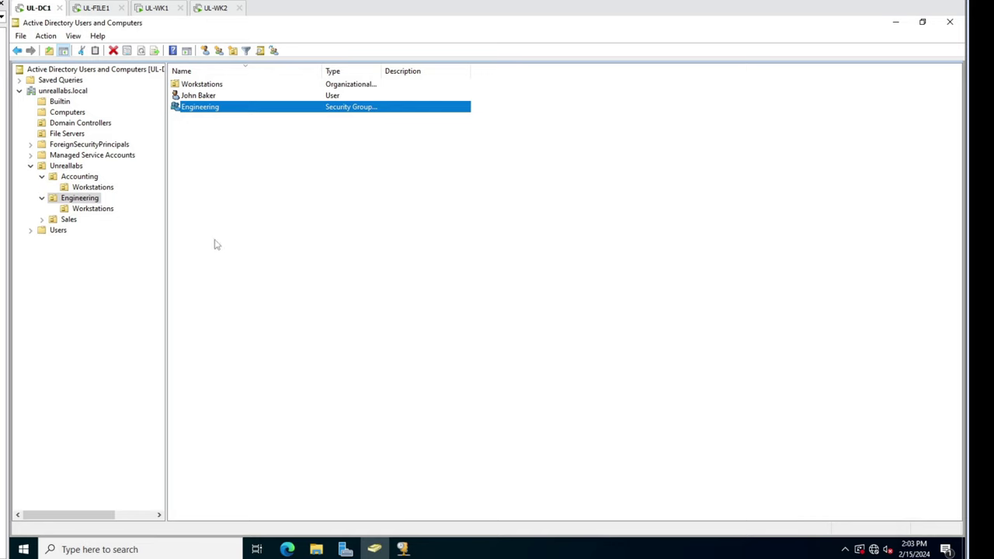
On UL-FILE1, add the Engineering group to the share permissions, correcting a misspelled name.
click(81, 11)
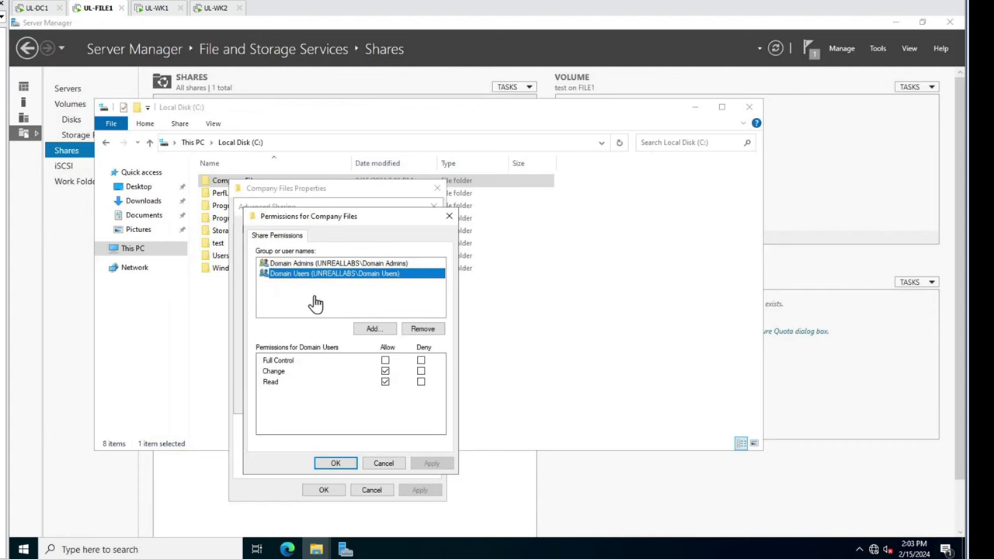
click(372, 328)
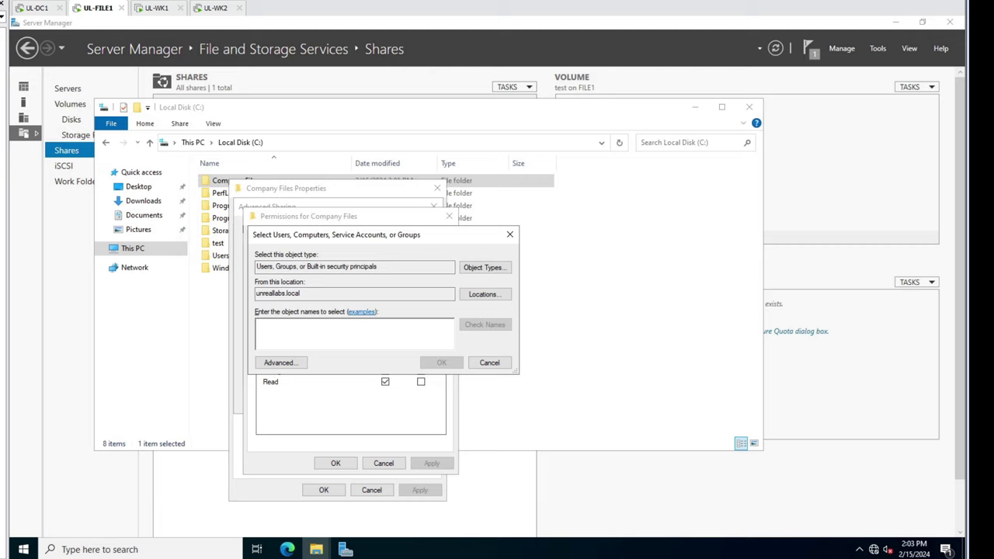
click(483, 365)
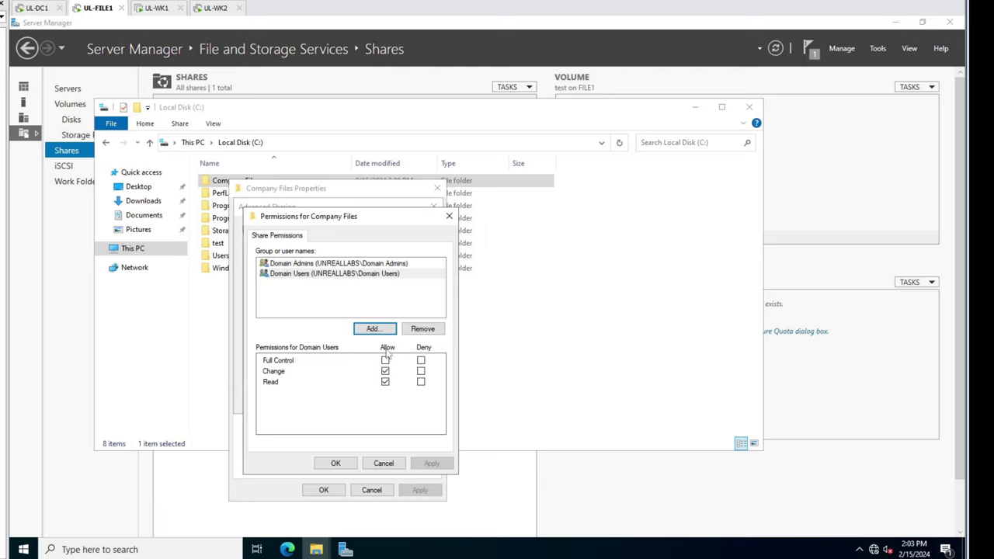
click(377, 328)
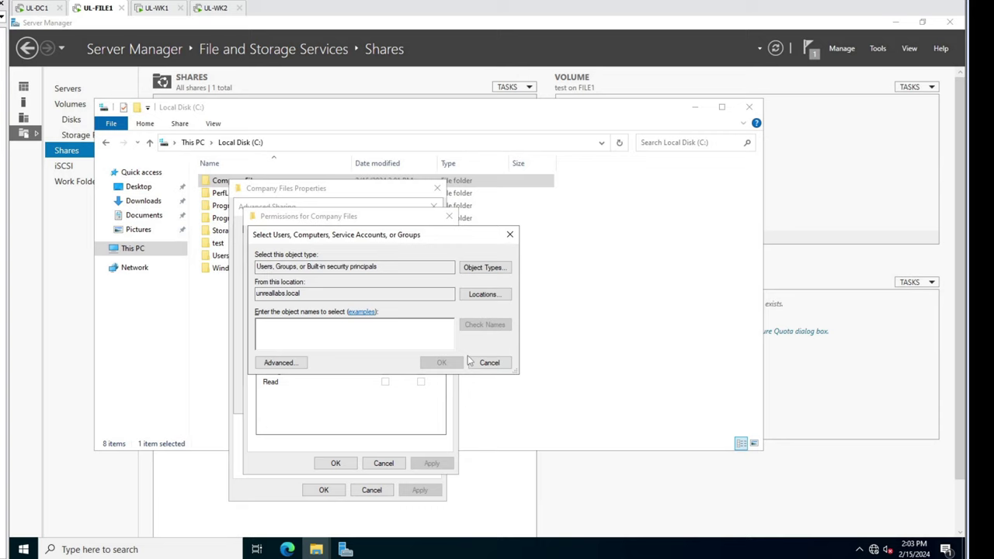
text(en)
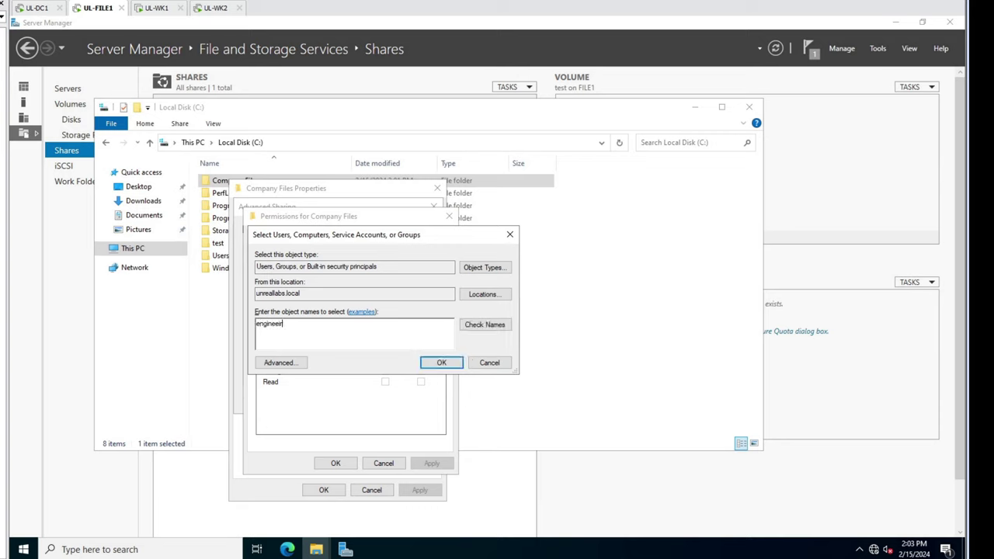
text(gineeing.)
key(Return)
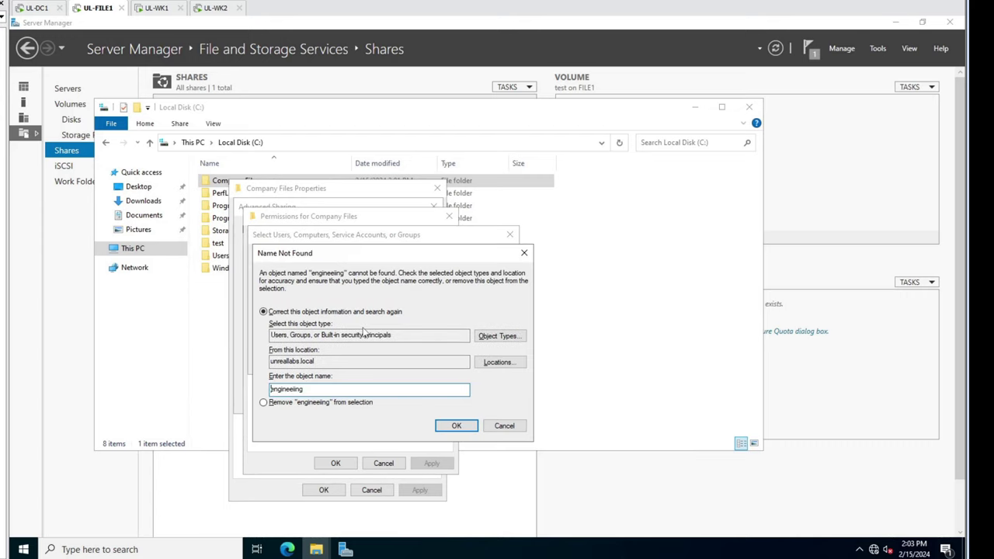
key(ctrl+a)
key(BackSpace)
text(engineering)
key(Return)
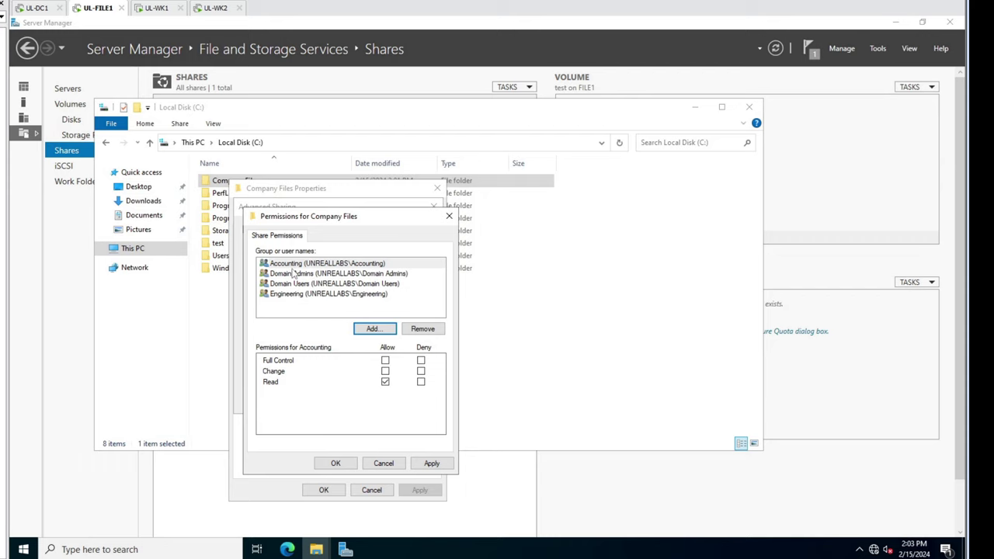
Allow Change for the Accounting and Engineering groups and apply.
click(295, 273)
click(308, 264)
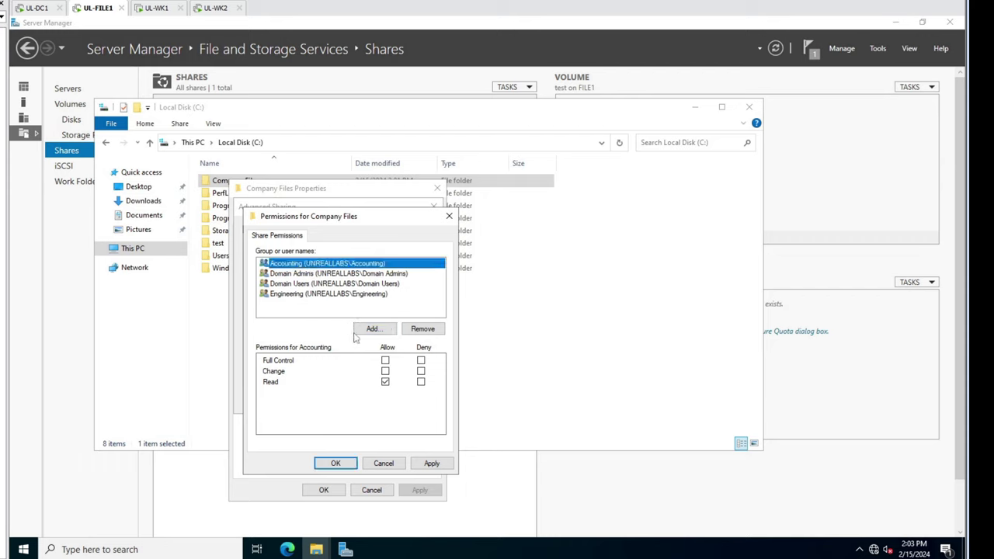
click(385, 371)
click(289, 295)
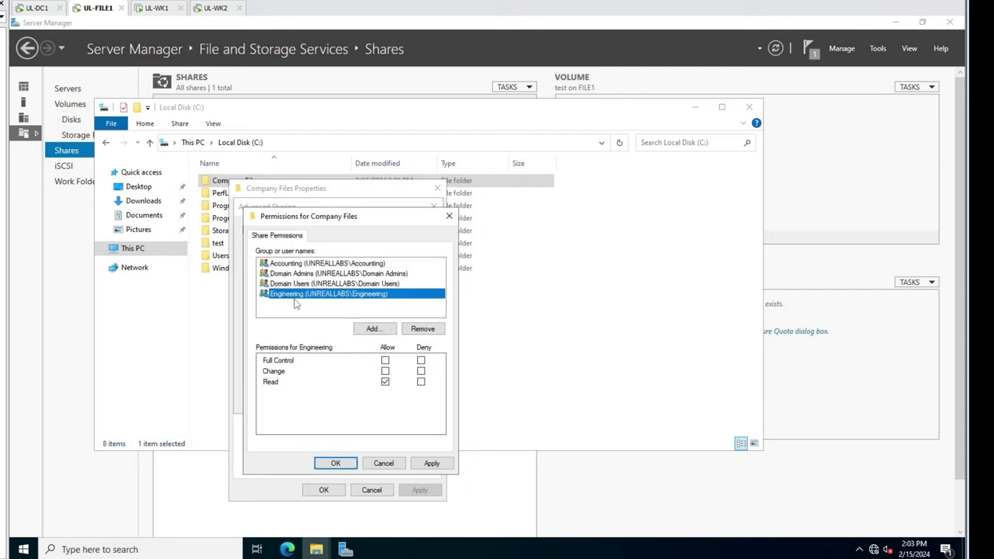
click(385, 371)
click(432, 463)
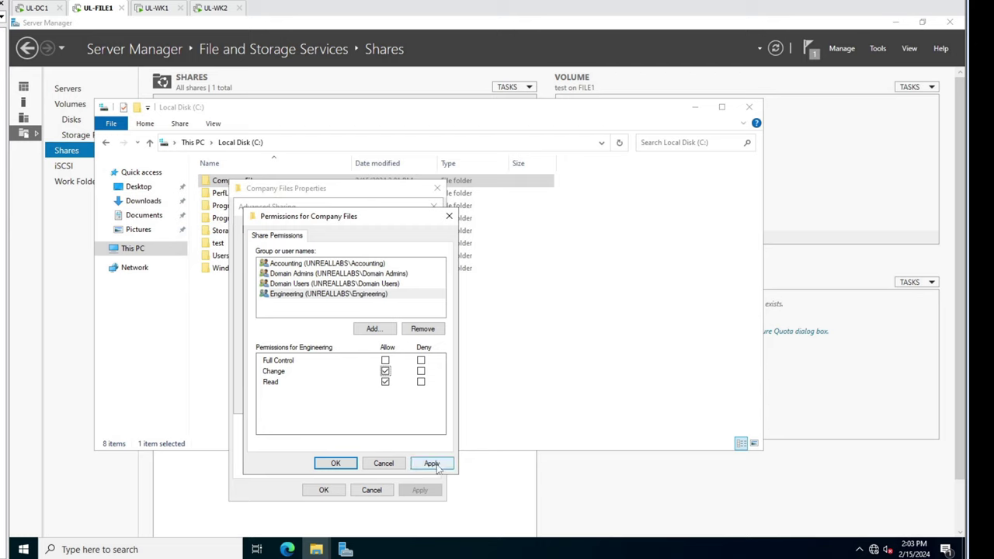
Review each group's share permissions and confirm the Advanced Sharing settings.
click(297, 264)
click(297, 295)
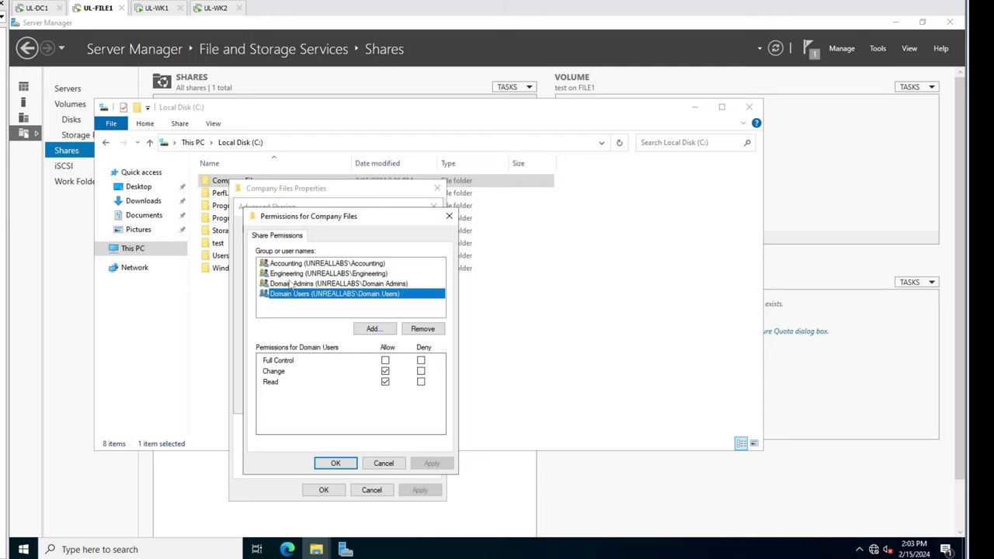
click(289, 275)
click(289, 284)
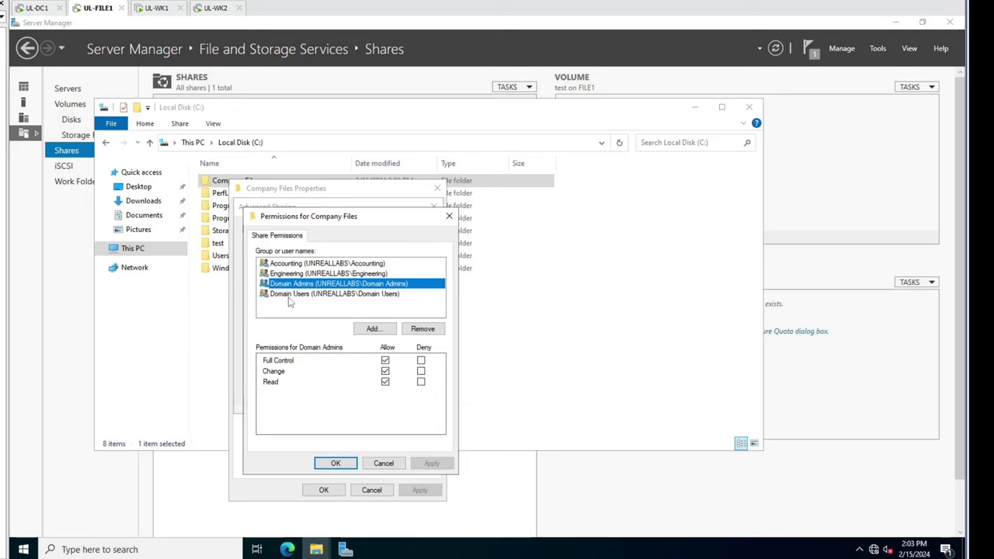
click(290, 304)
click(295, 295)
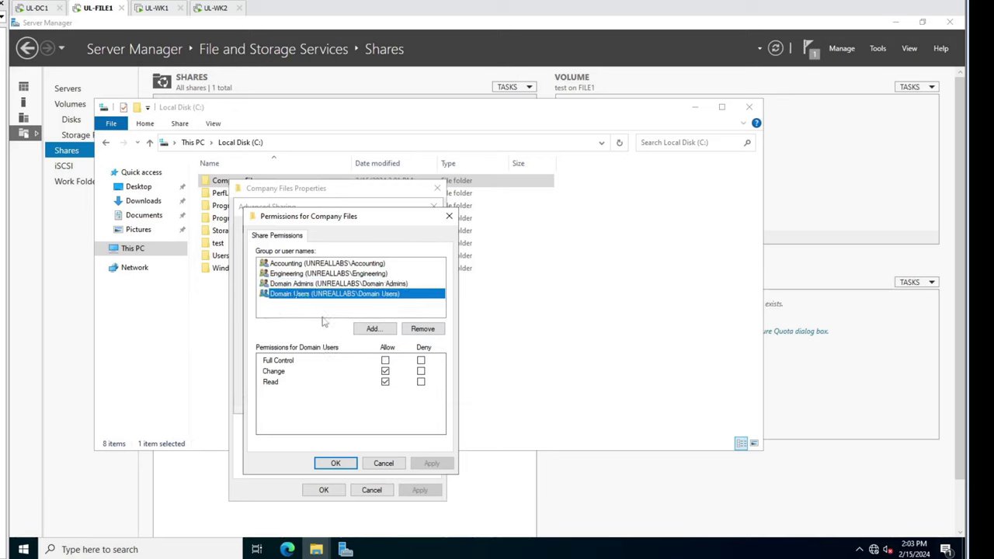
click(337, 463)
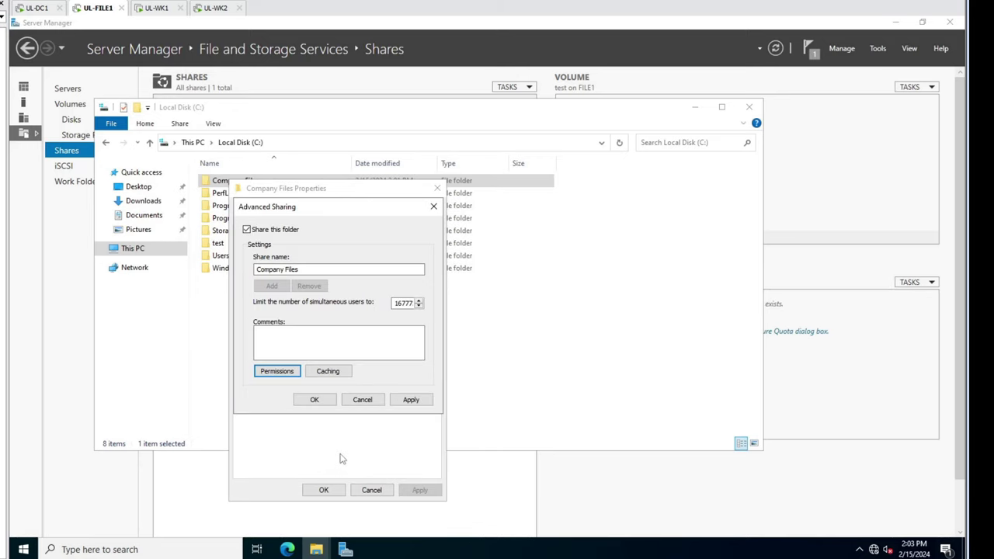
click(408, 401)
click(316, 400)
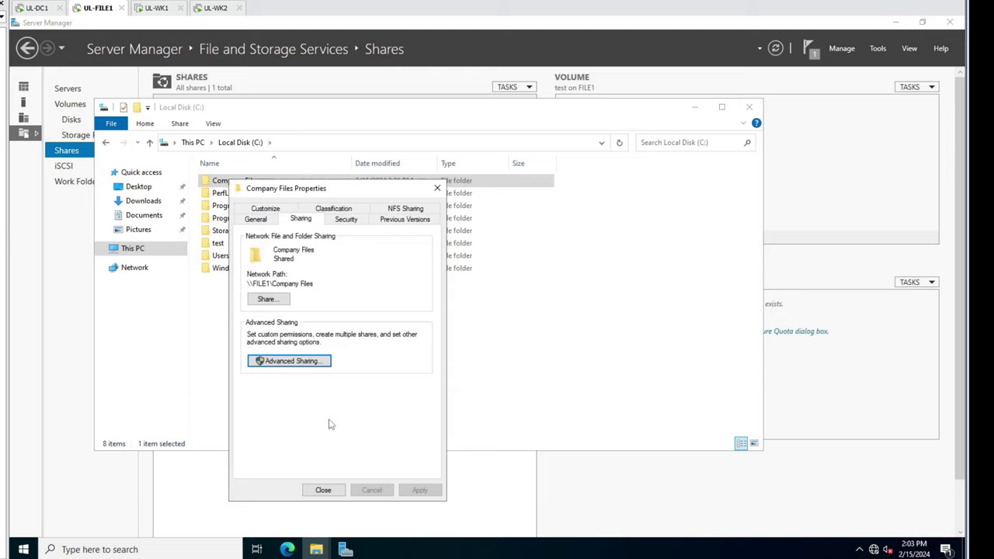
Close the Company Files properties and open the Company Files folder.
click(323, 490)
click(301, 322)
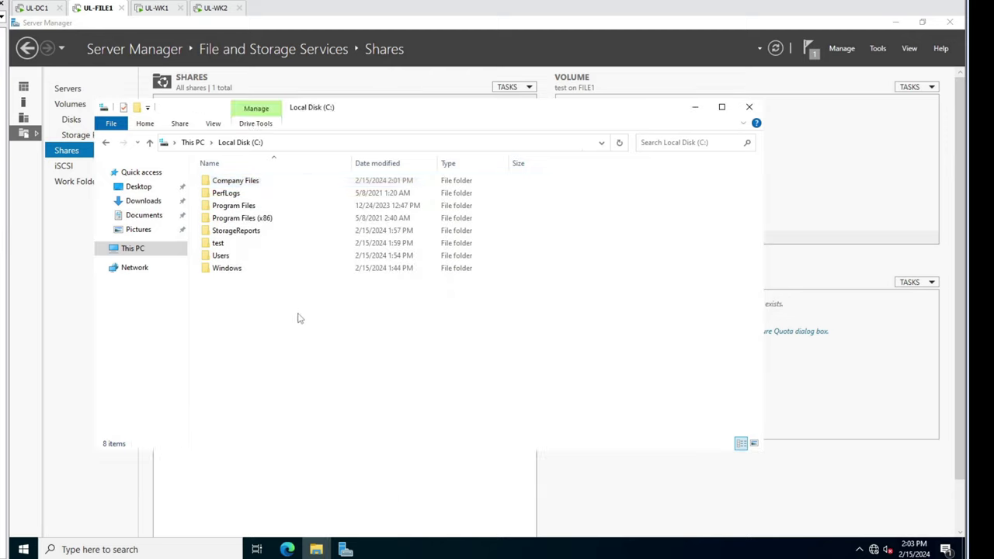
double_click(222, 181)
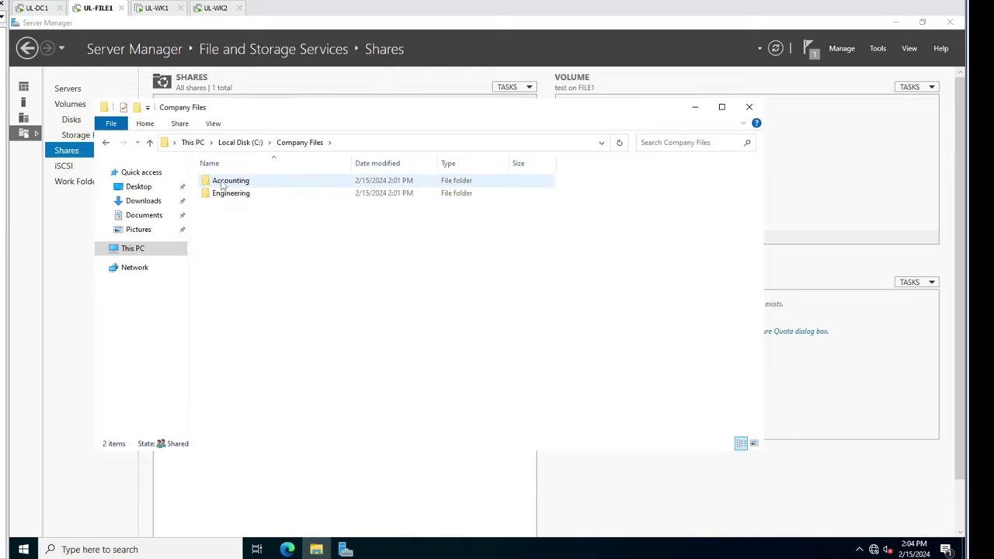
right_click(222, 194)
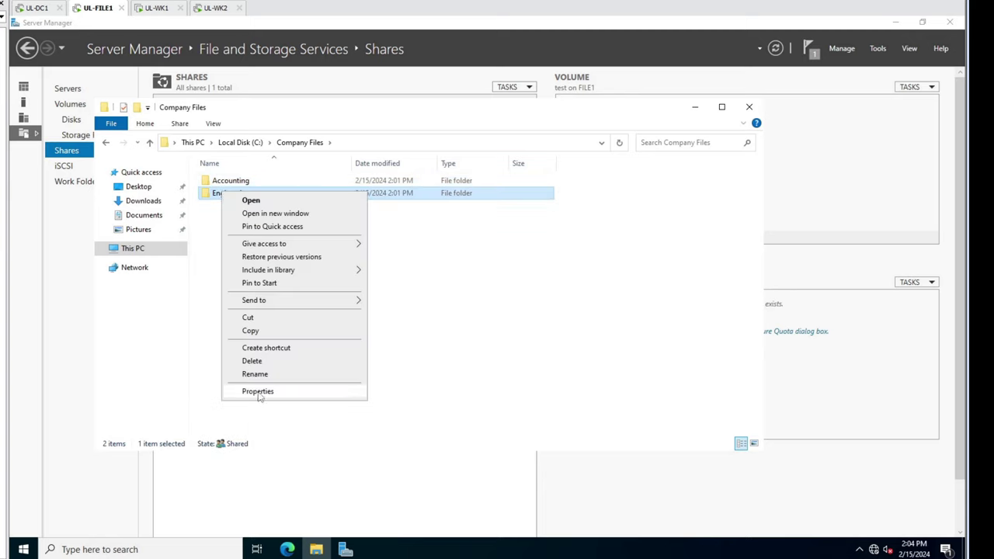
click(249, 310)
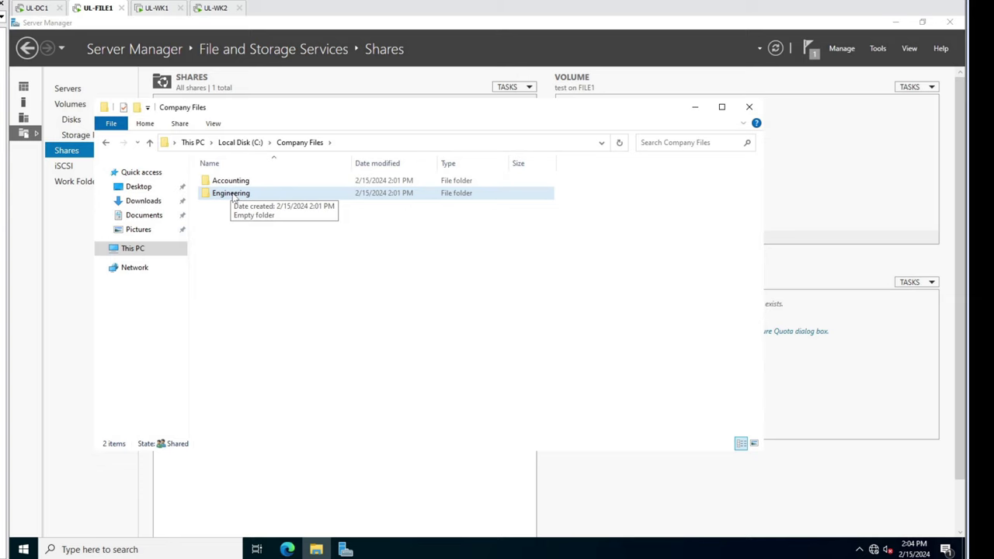
Open the Engineering folder's Security tab and its Advanced settings.
right_click(233, 196)
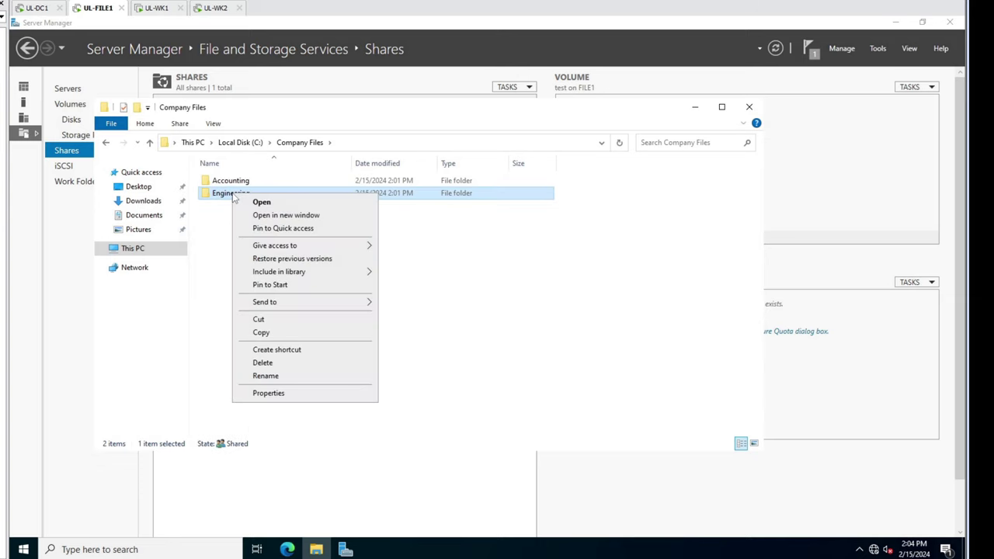
click(264, 392)
drag(294, 203, 220, 131)
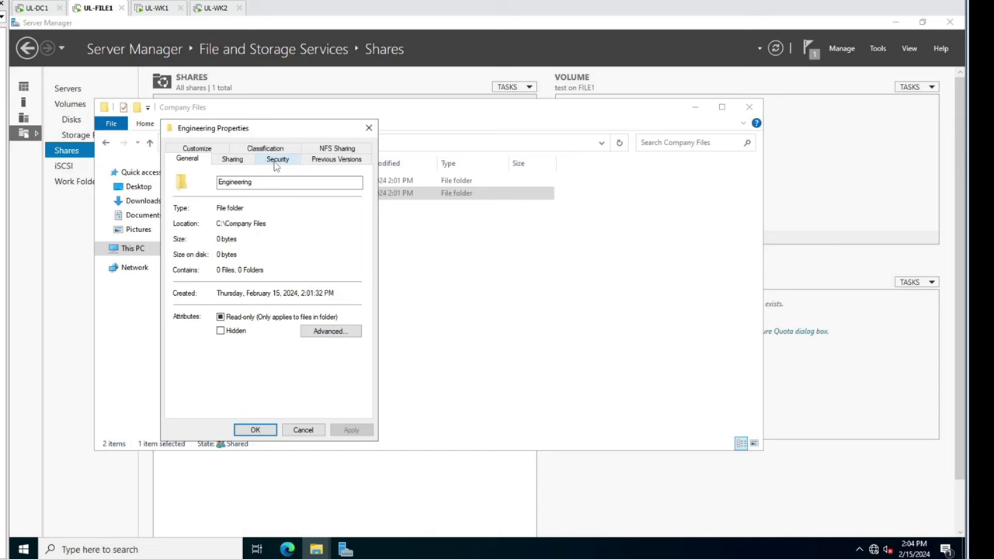
click(276, 160)
click(330, 386)
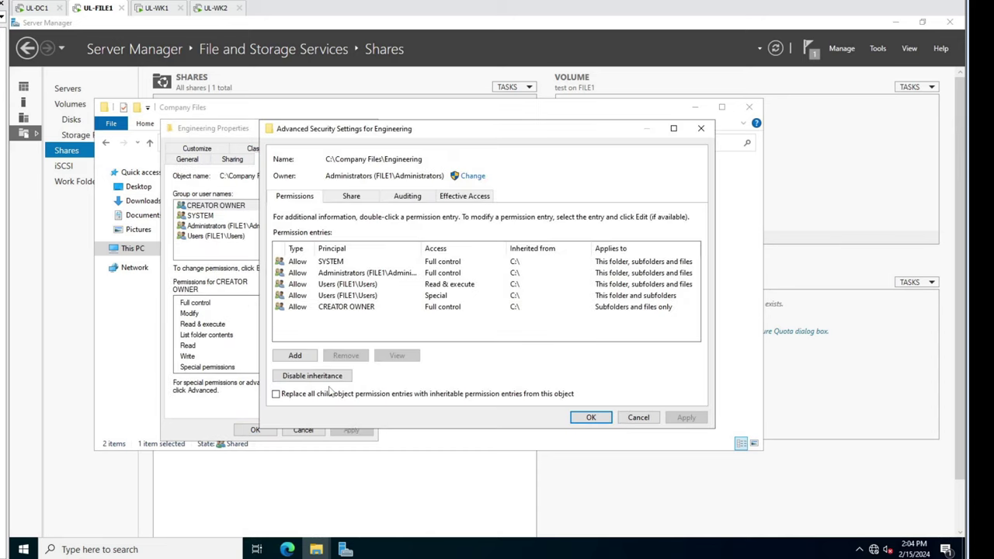
Calculate the domain user's effective access on the Engineering folder.
click(460, 198)
click(350, 254)
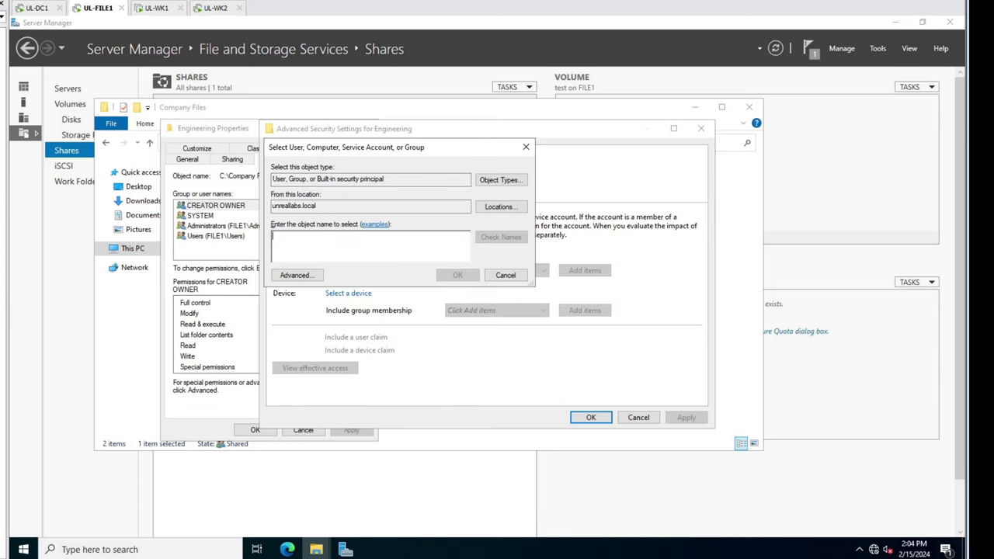
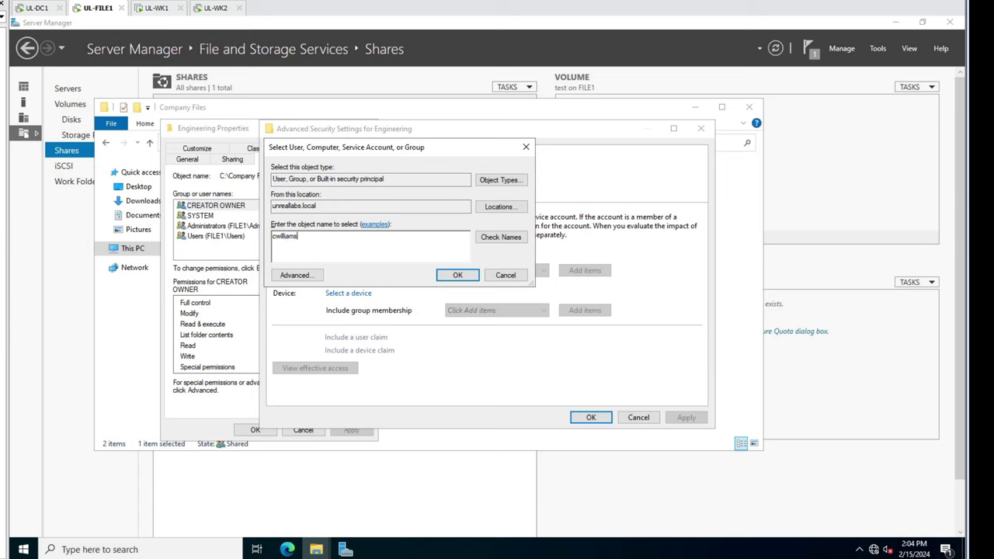
key(Return)
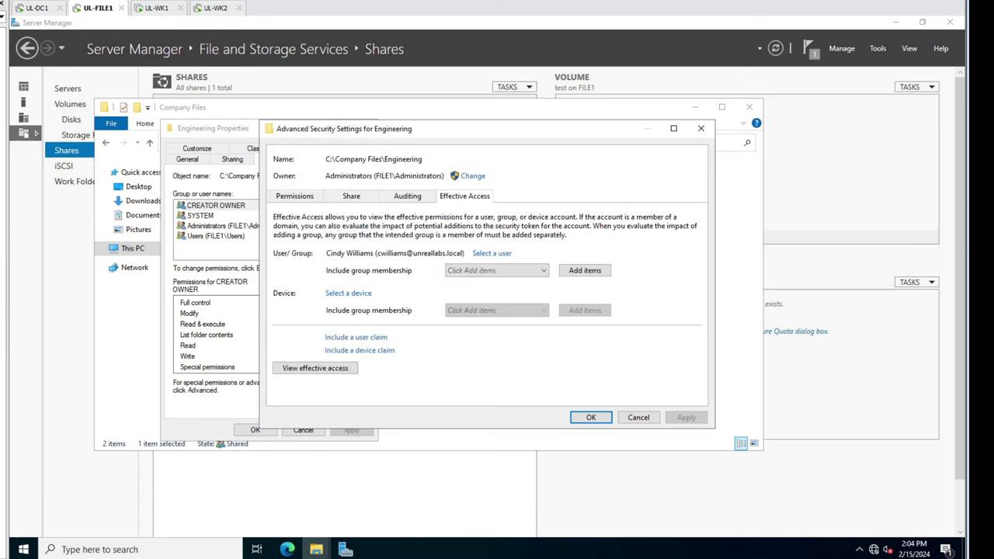
drag(364, 129, 328, 131)
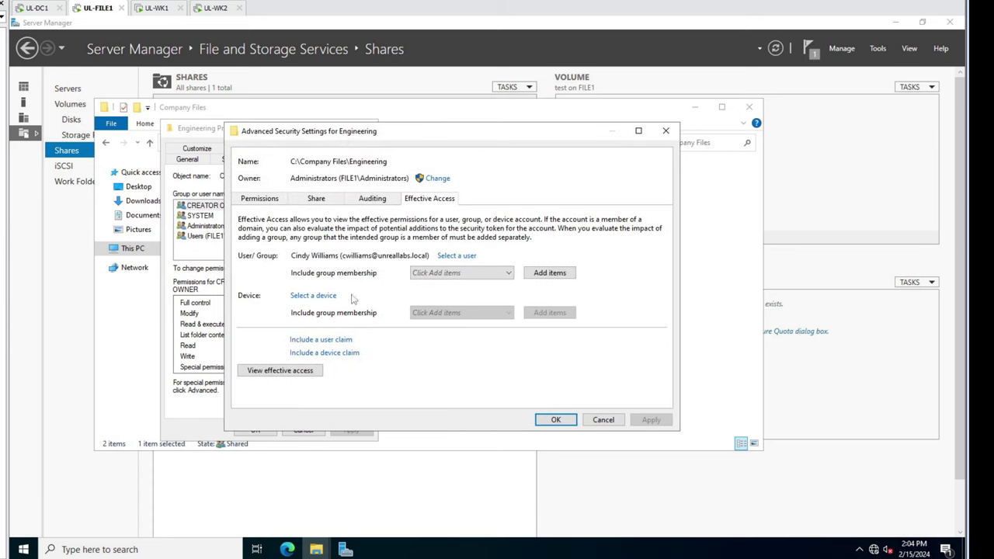
click(281, 371)
Review the Write attributes and Read permissions entries, then close the security windows.
scroll(322, 295, down, 4)
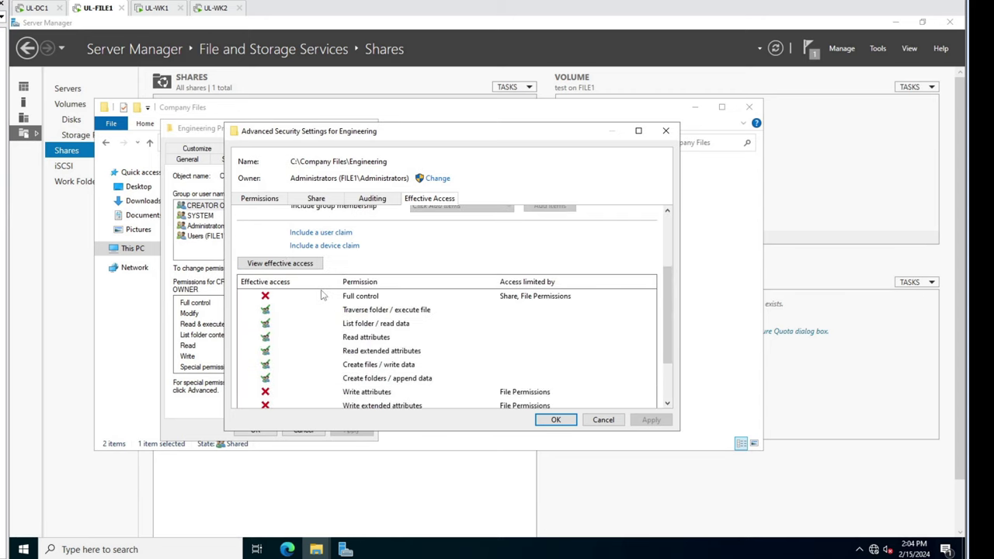
scroll(280, 318, down, 2)
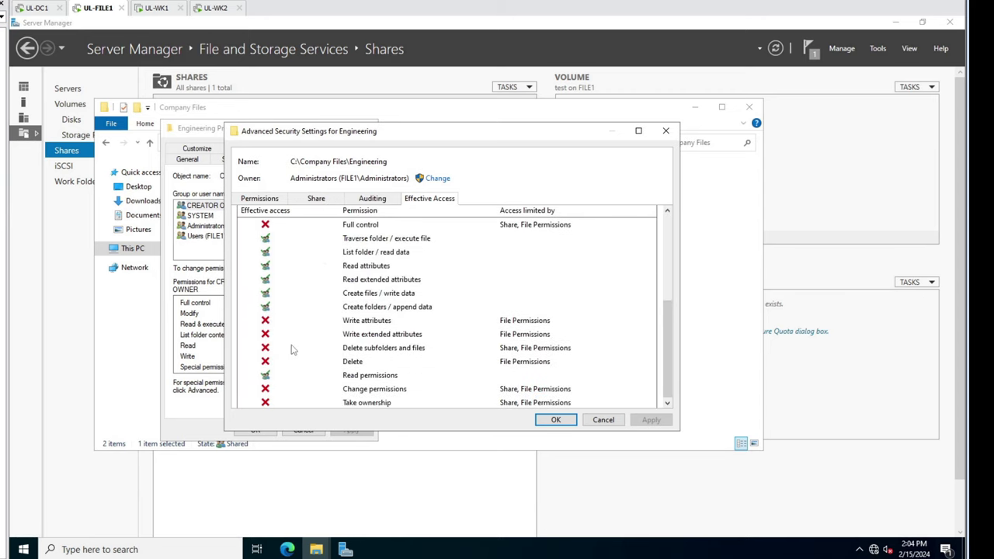
scroll(319, 371, up, 1)
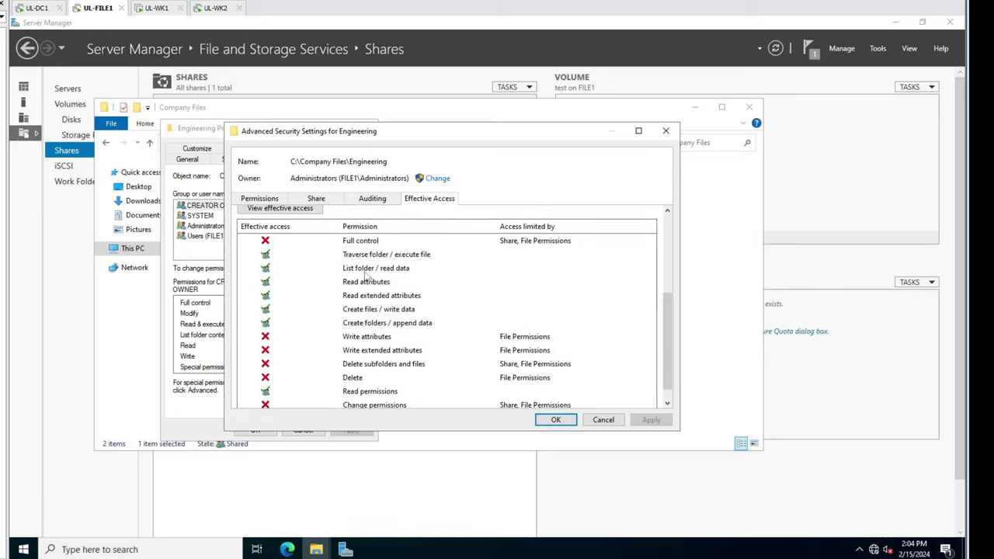
click(356, 340)
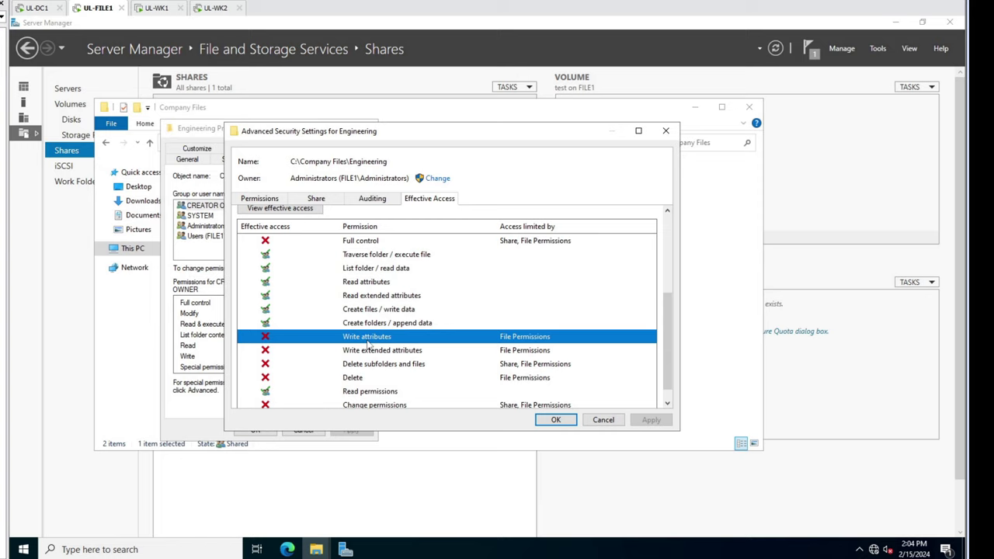
scroll(370, 322, down, 1)
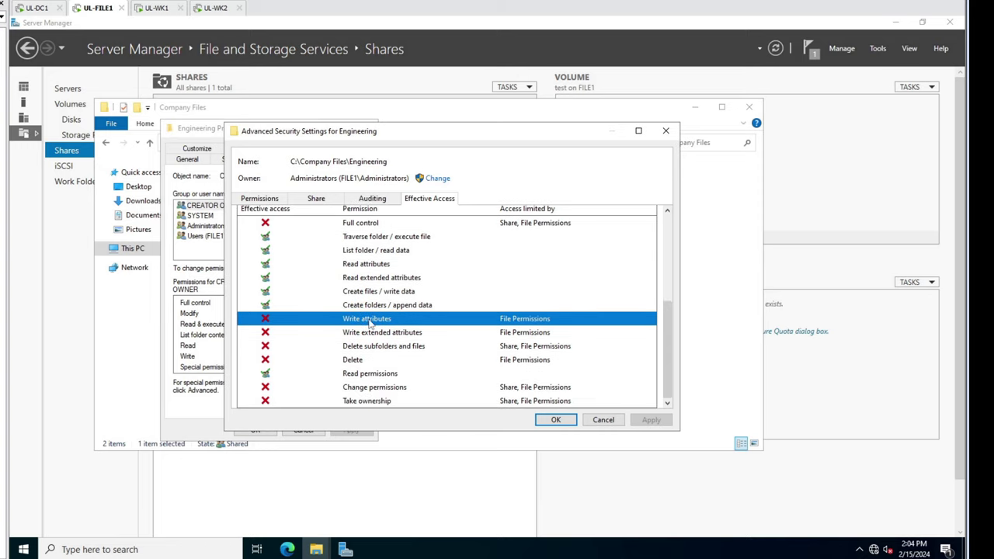
click(353, 375)
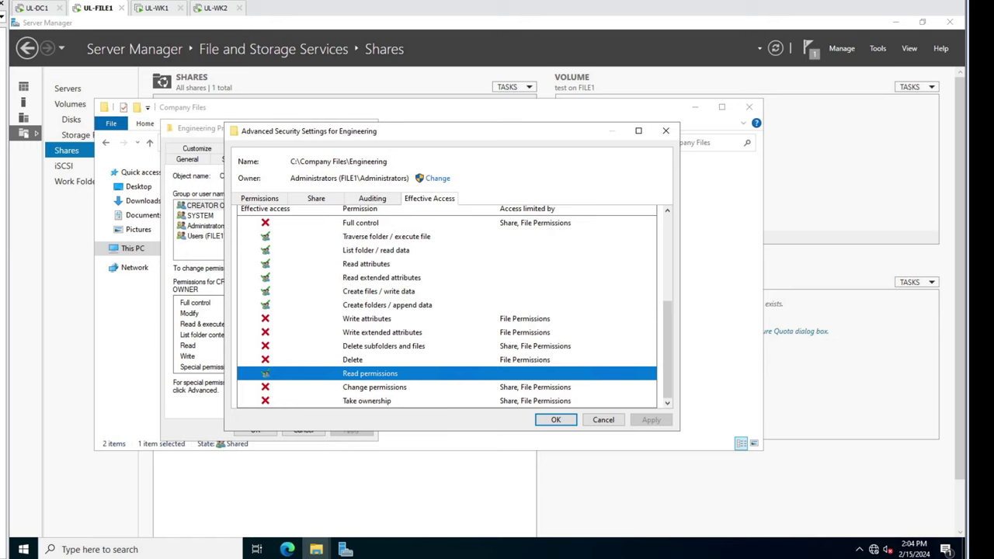
drag(317, 137, 264, 136)
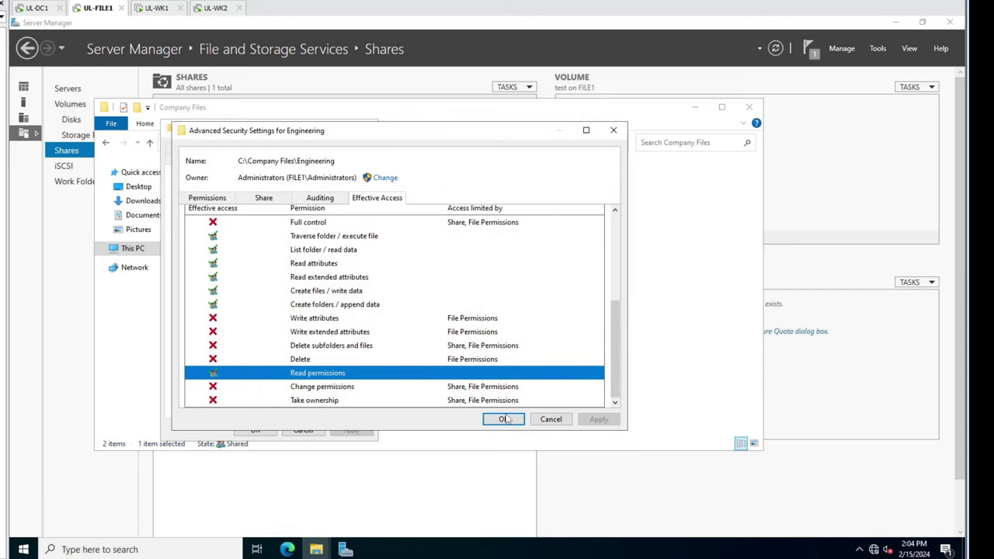
click(503, 420)
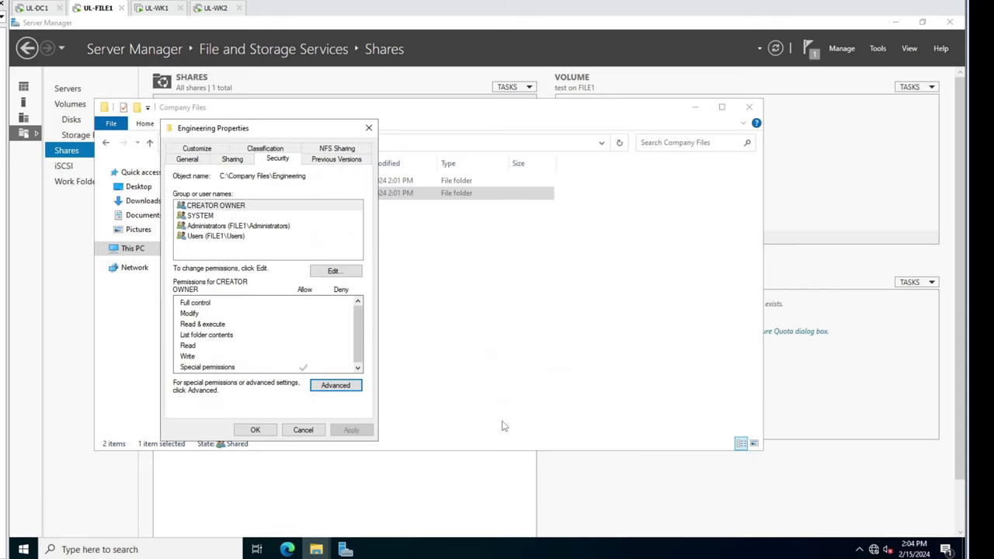
click(257, 430)
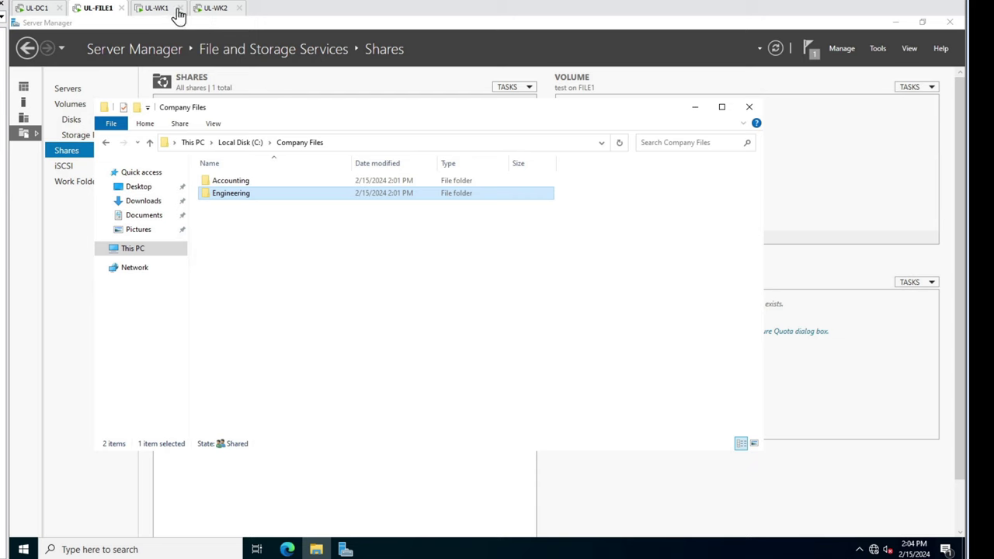
Sign in to UL-WK2 with the domain user's password.
click(216, 10)
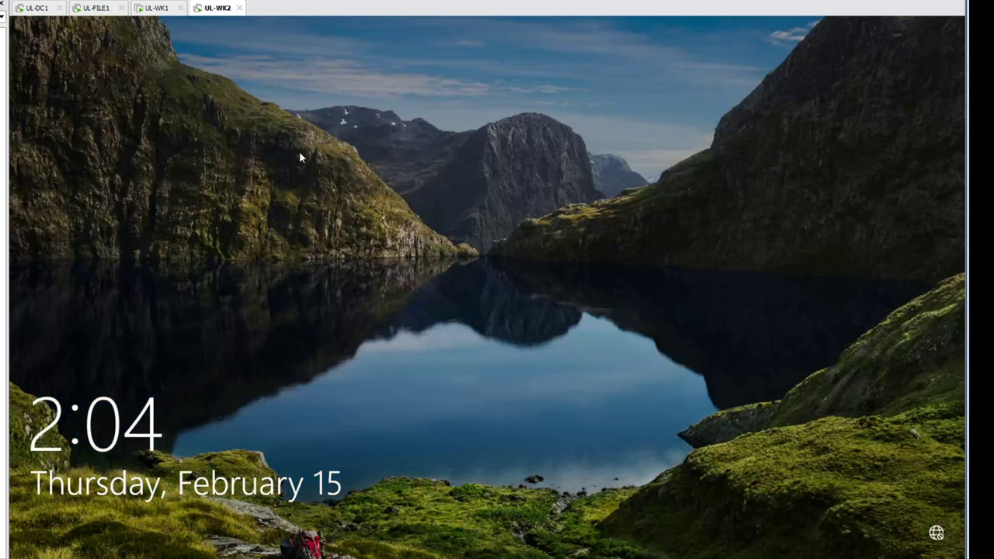
click(323, 259)
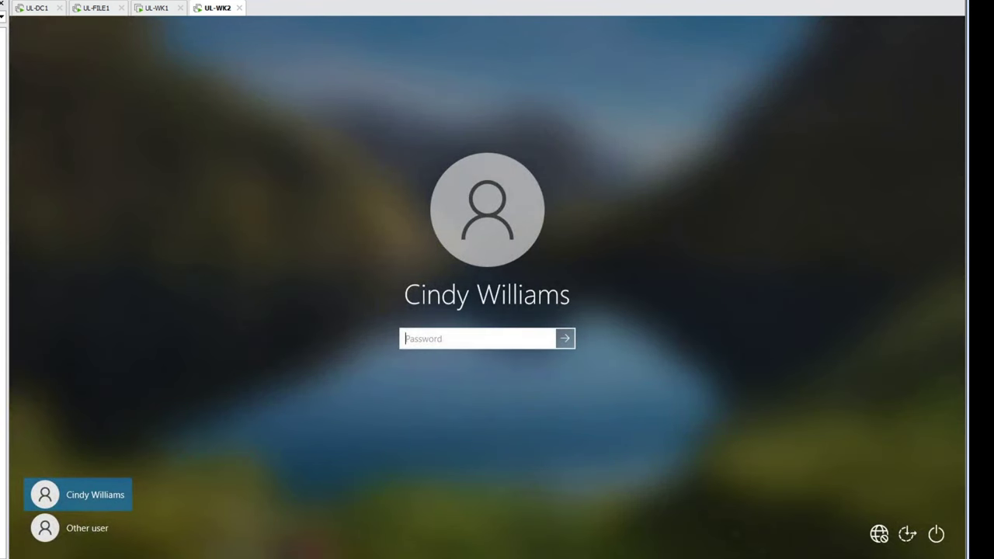
text(••••••••••••)
key(Return)
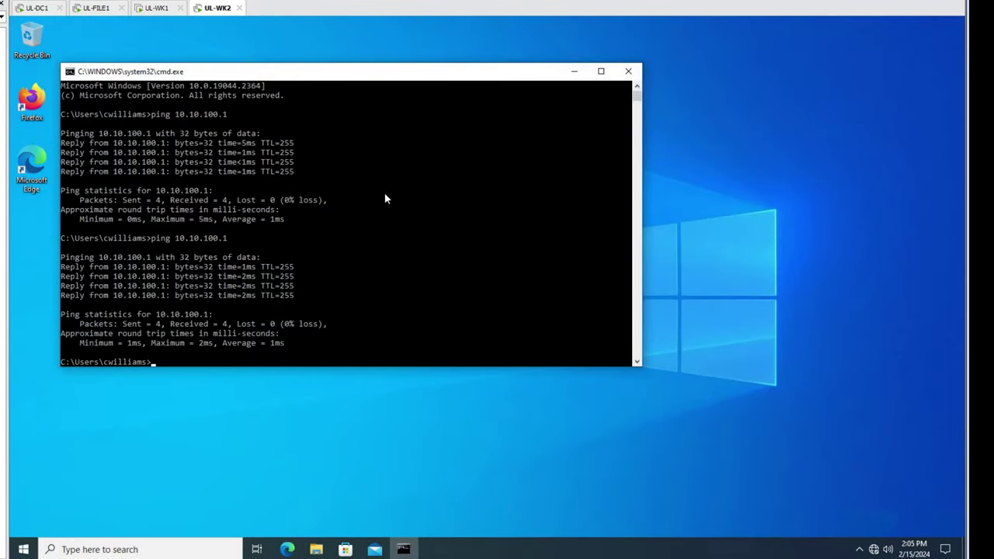
Rerun the ping to 10.10.100.20 and open File Explorer.
key(Up)
key(Return)
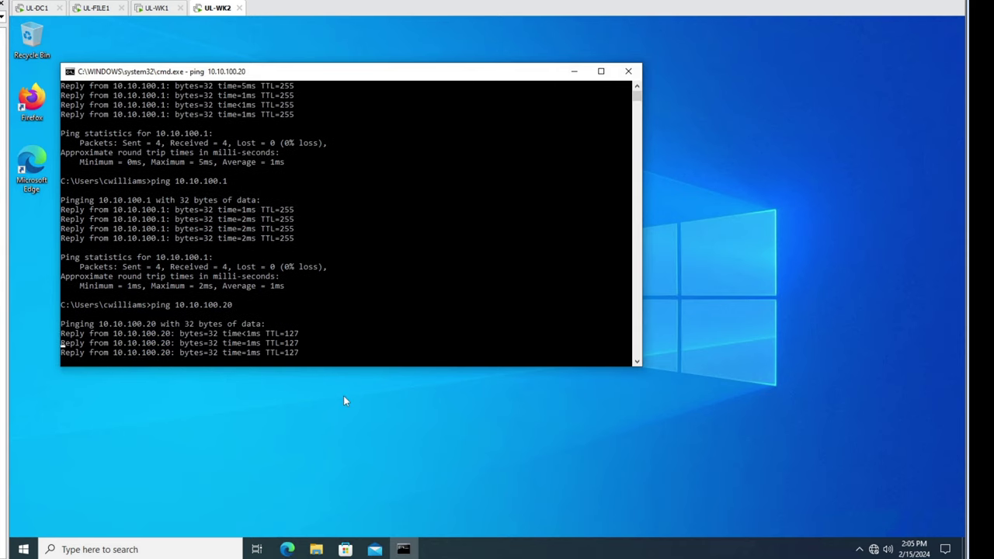
click(317, 549)
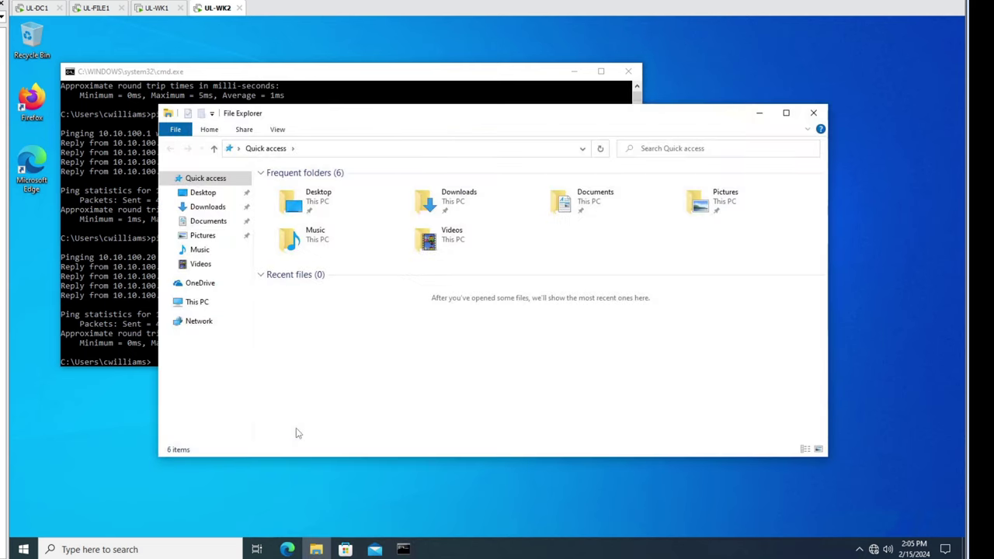
Browse to \\file1 and open Company Files > Engineering.
click(322, 151)
key(BackSpace)
text(\\file1)
key(Return)
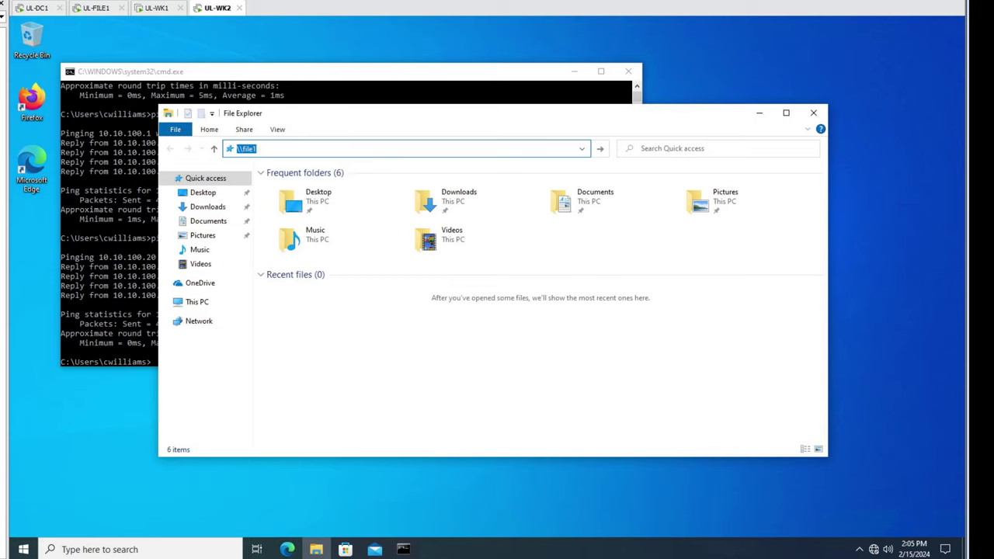
click(874, 549)
click(542, 372)
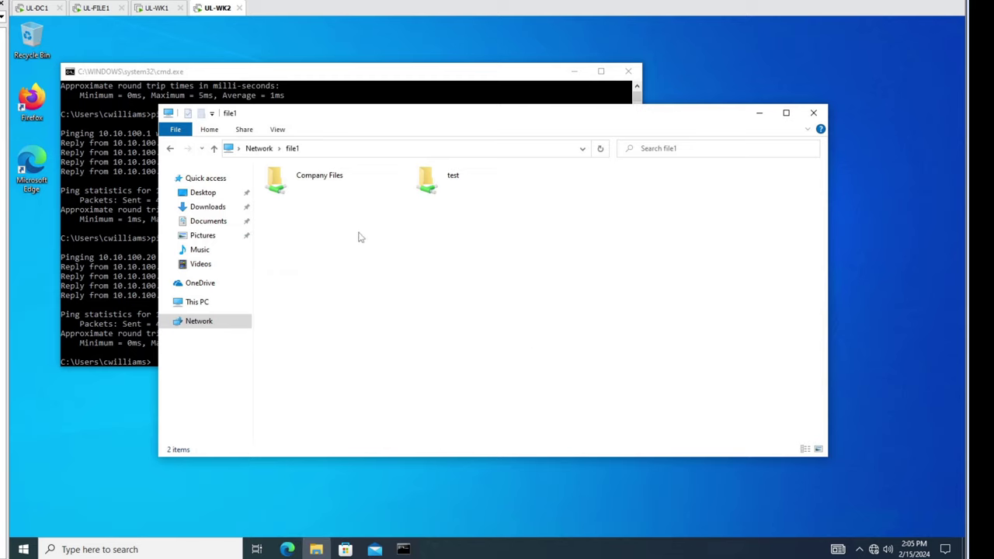
click(321, 191)
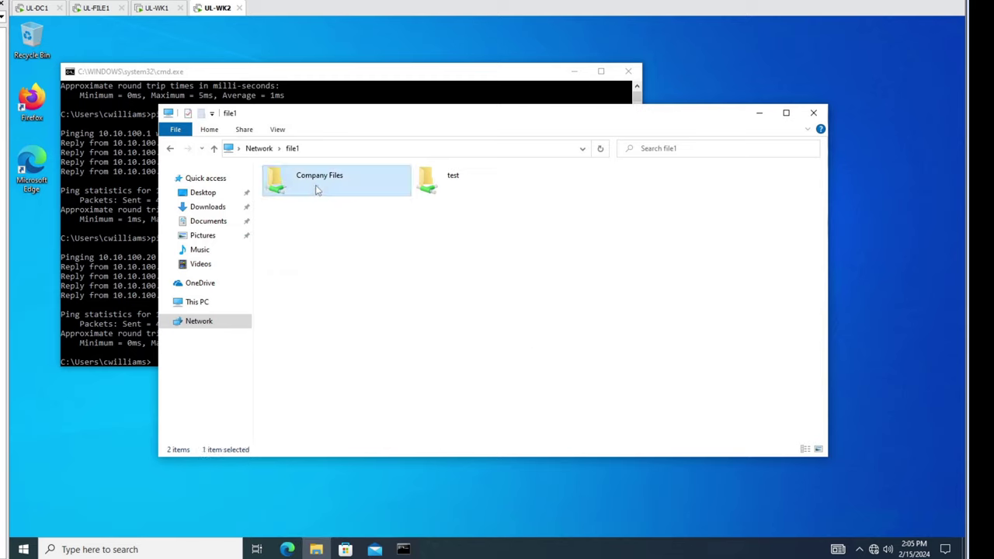
double_click(316, 190)
double_click(303, 200)
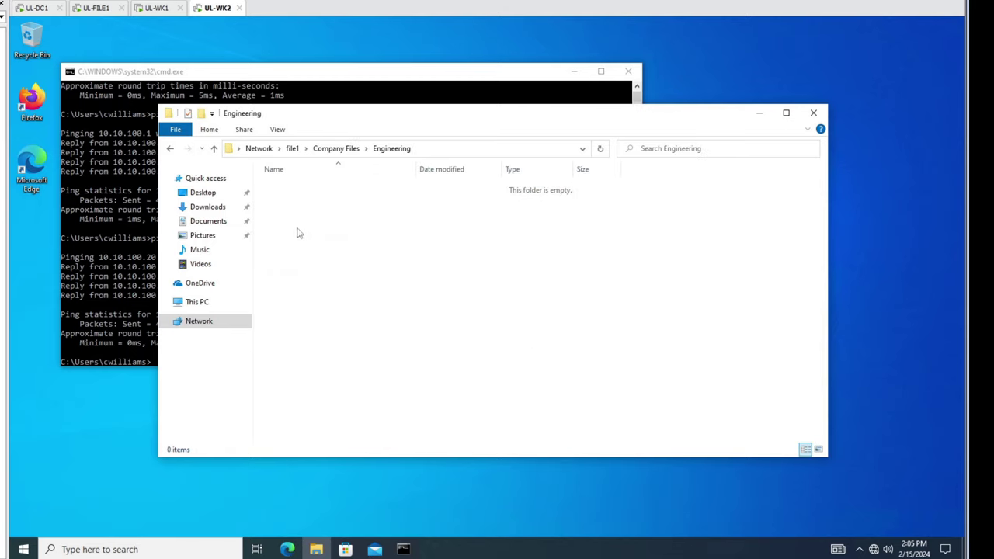
Create a 'New folder' in Engineering, delete it, and return to UL-FILE1.
right_click(298, 236)
mouse_move(395, 355)
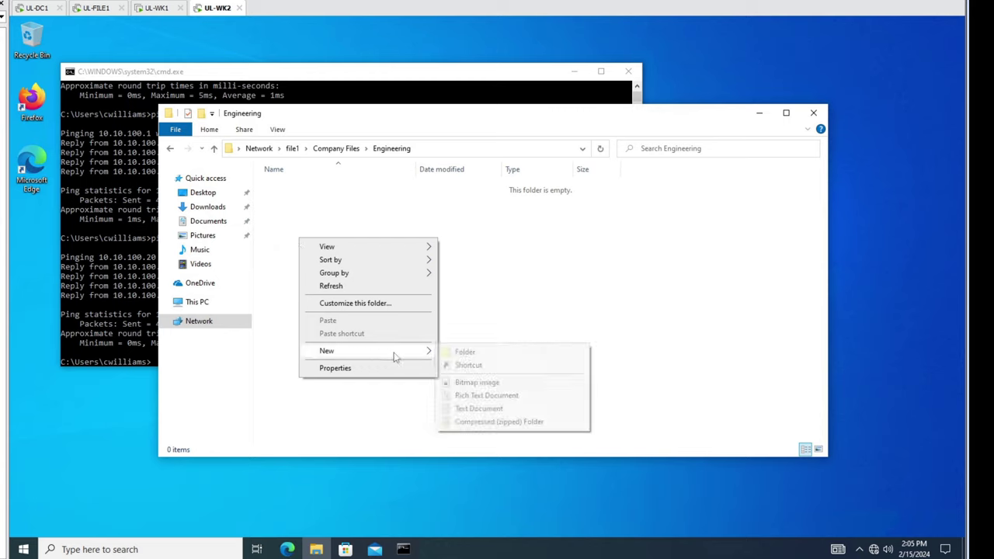
click(465, 352)
click(347, 251)
click(288, 189)
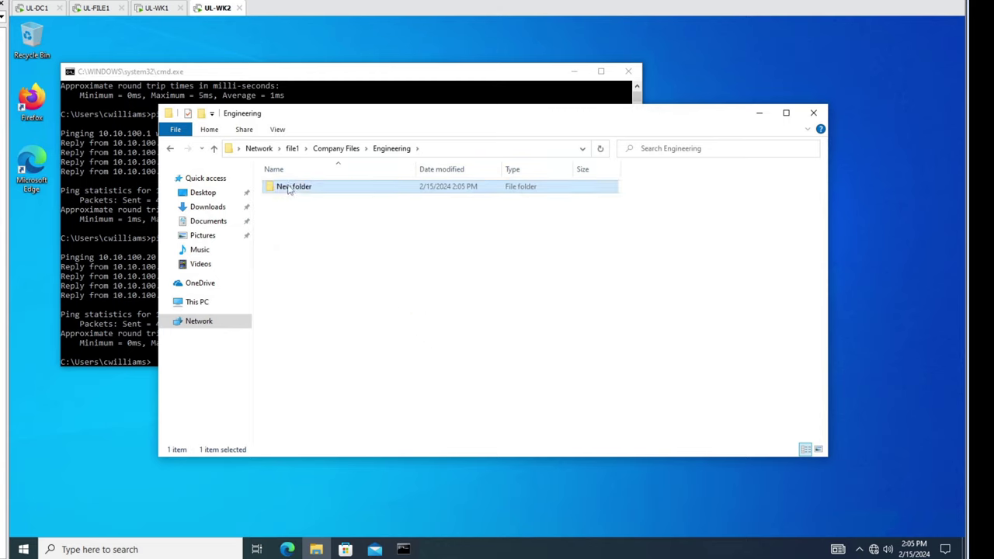
right_click(288, 189)
click(312, 350)
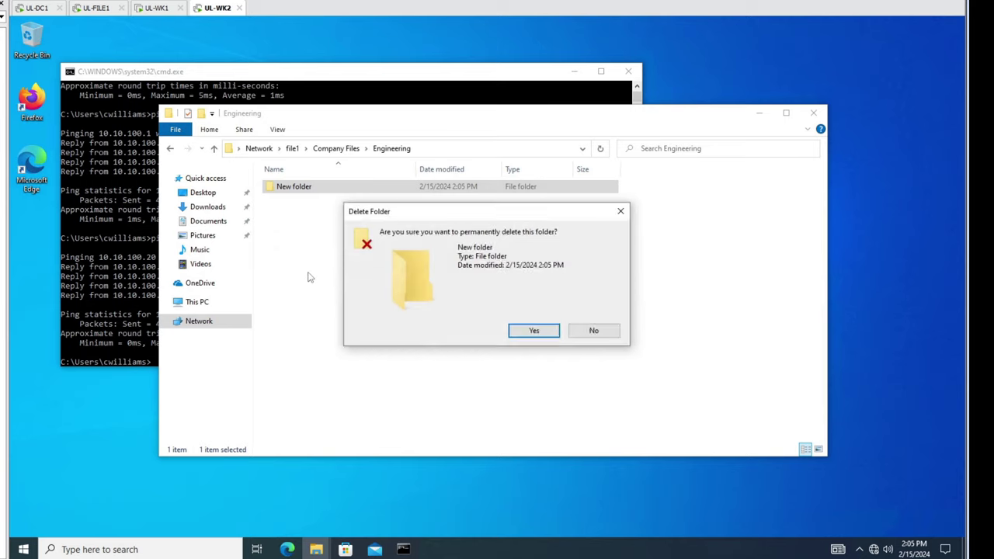
click(516, 332)
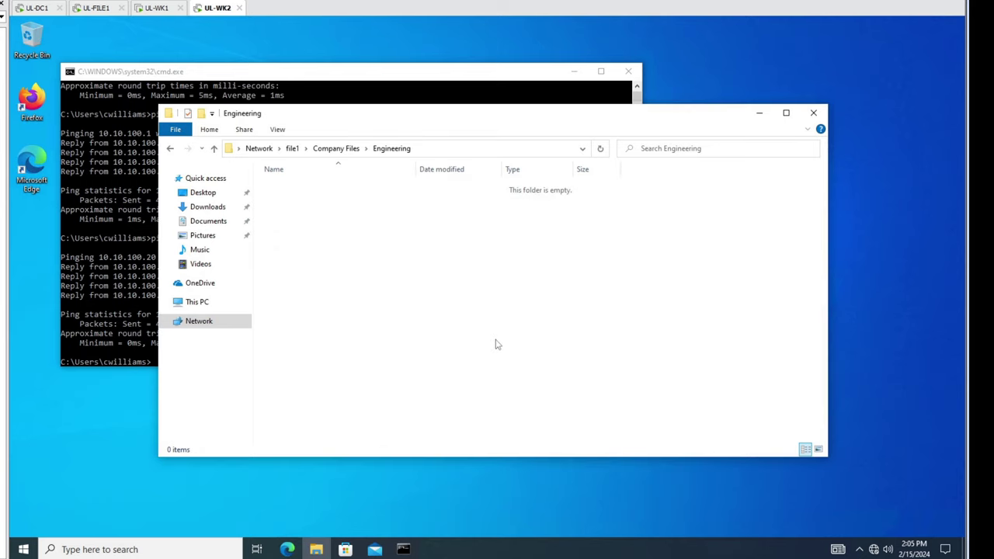
click(813, 113)
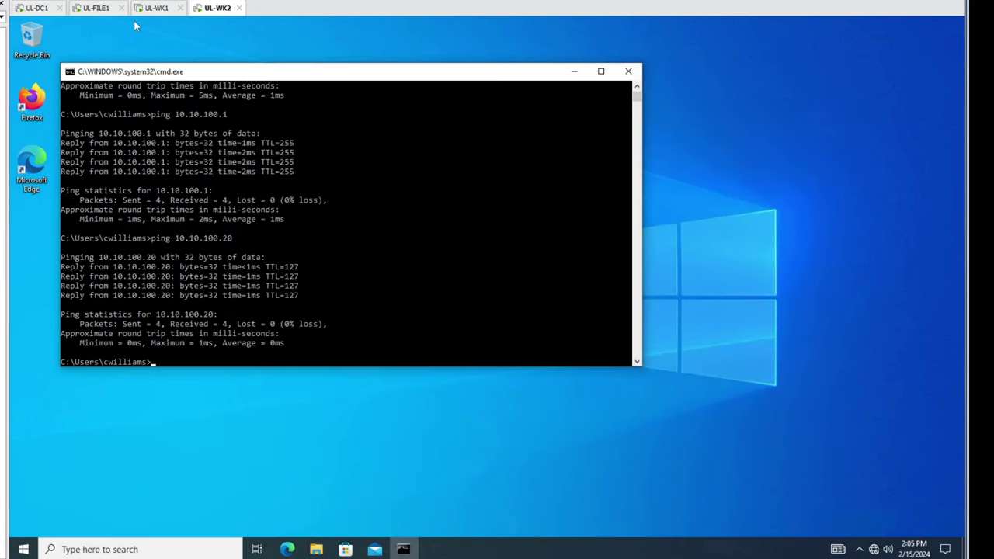
click(99, 10)
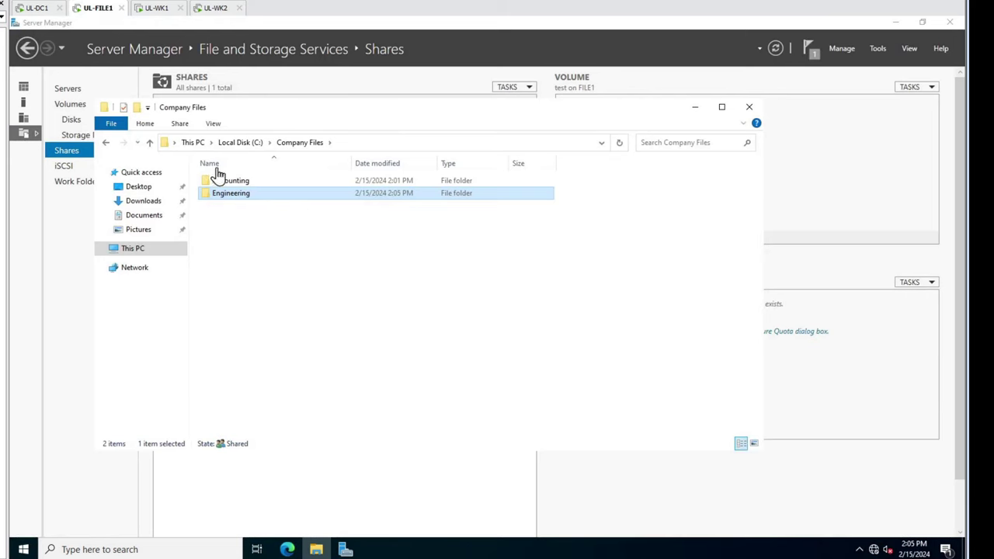
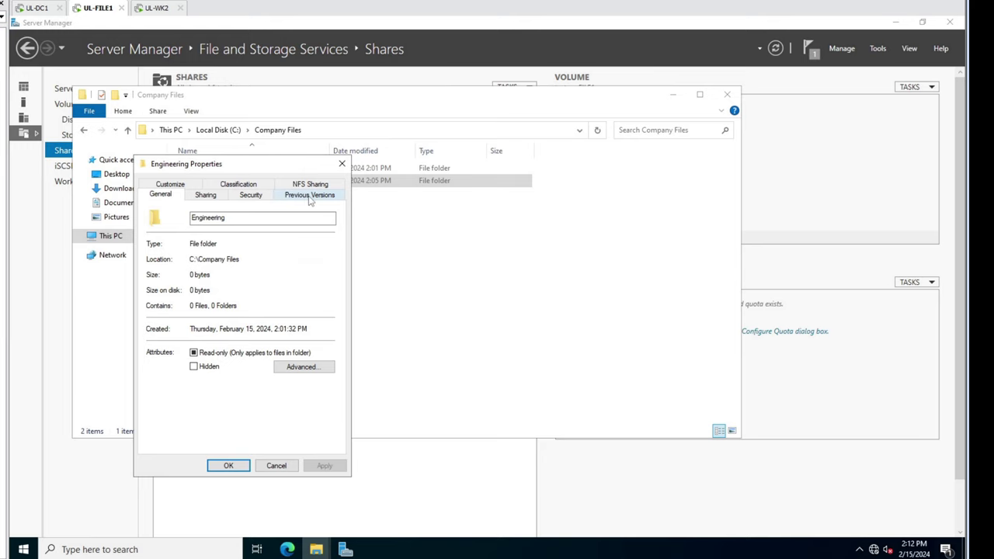
Open the Engineering folder's Security tab and its Advanced Security Settings, listing five inherited entries.
click(309, 196)
click(253, 197)
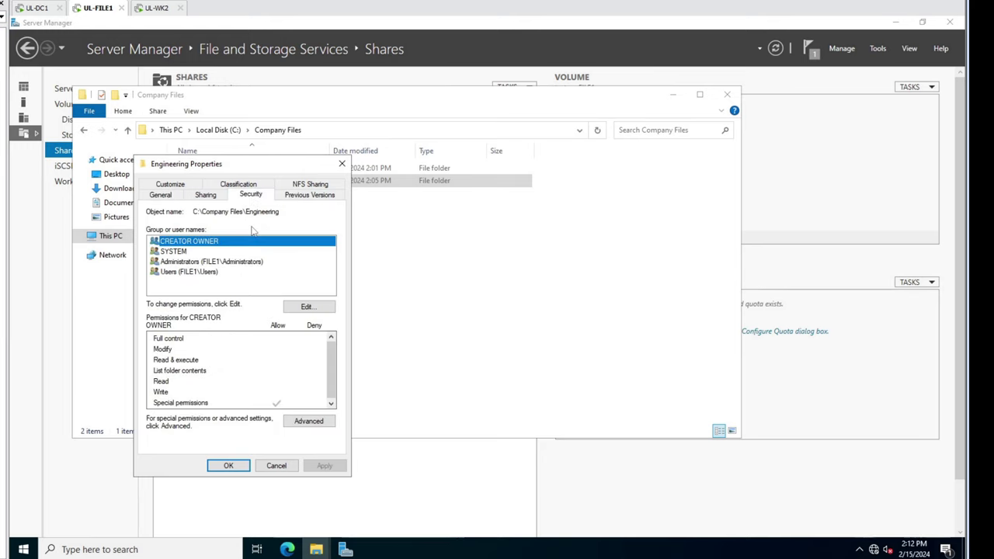
click(308, 422)
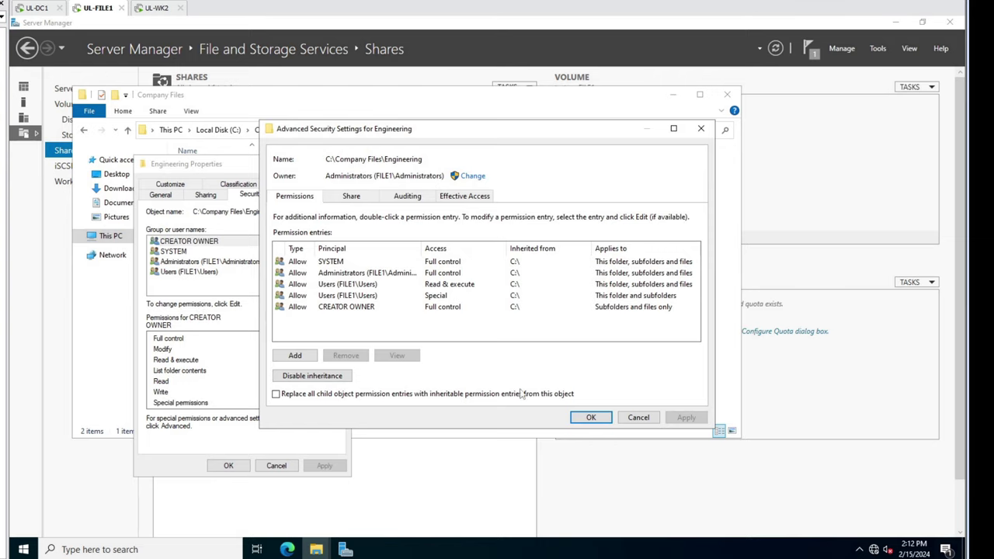
click(625, 418)
click(310, 306)
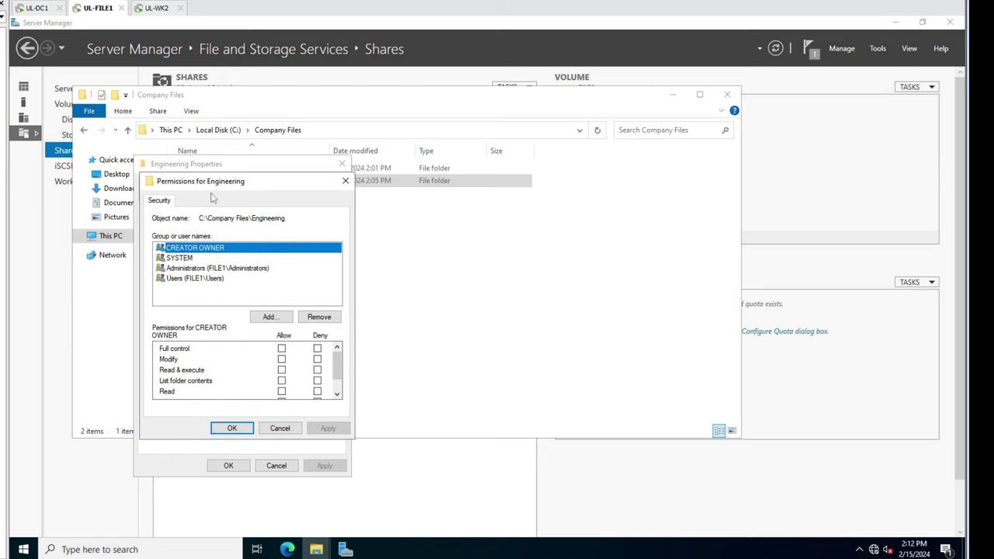
click(280, 428)
click(307, 424)
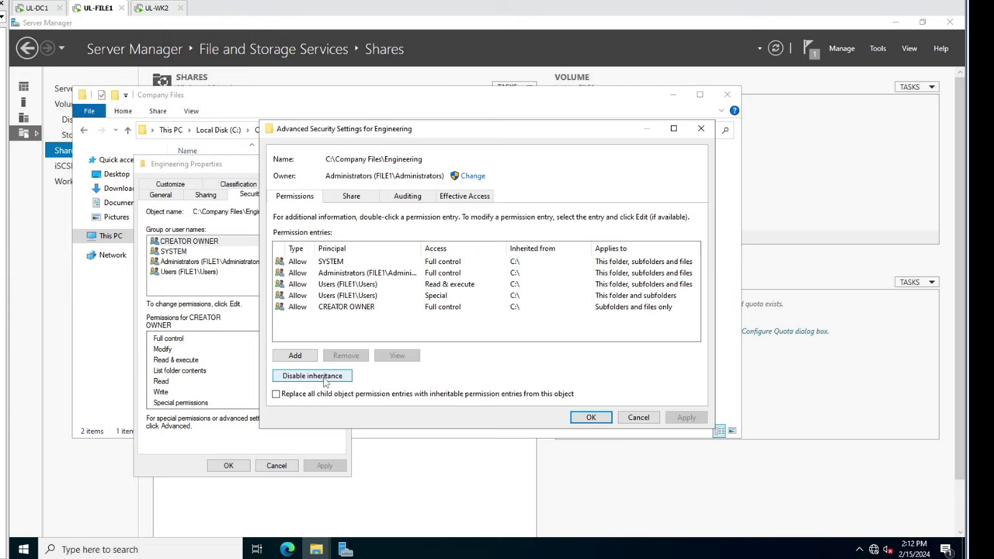
Disable inheritance on Engineering, converting the five inherited entries into explicit permissions.
click(324, 379)
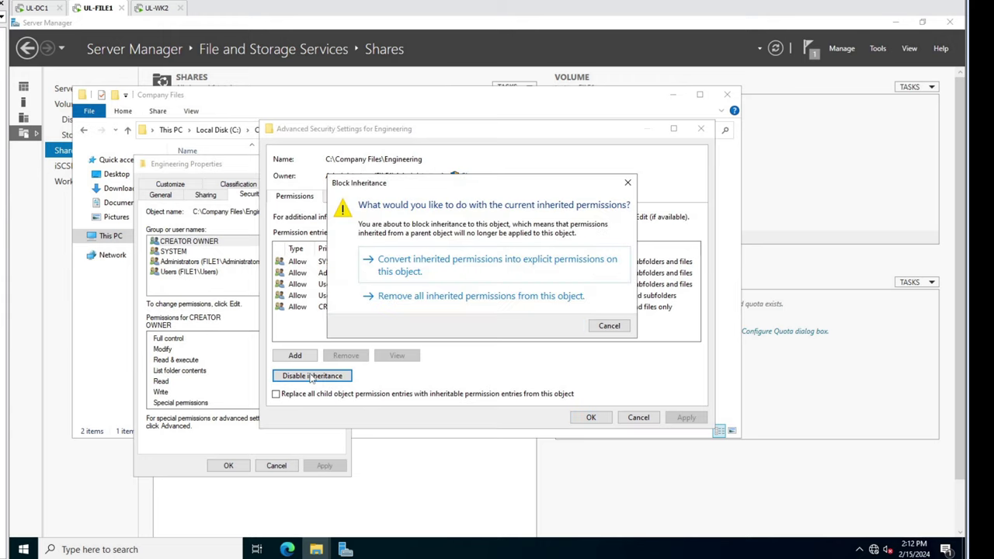
drag(409, 186, 327, 178)
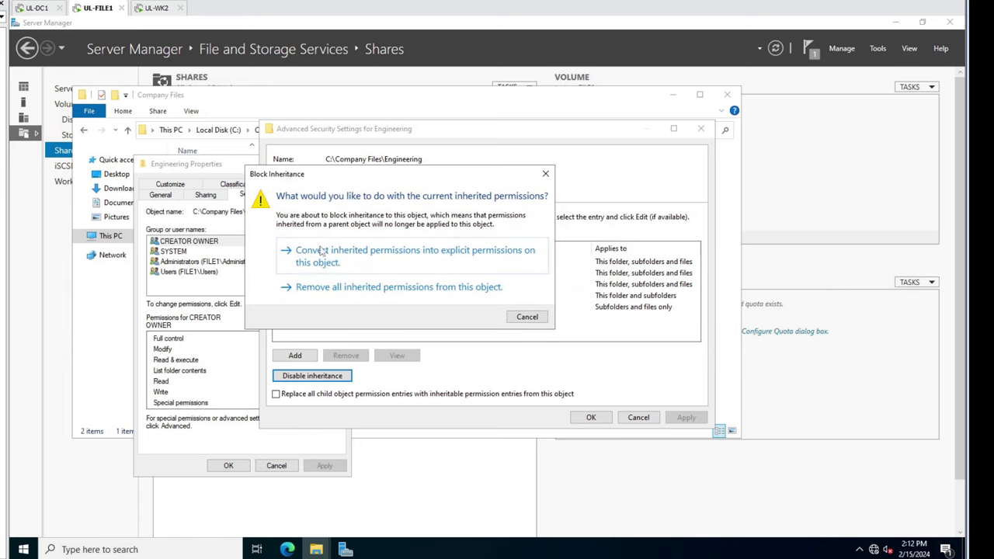
click(403, 258)
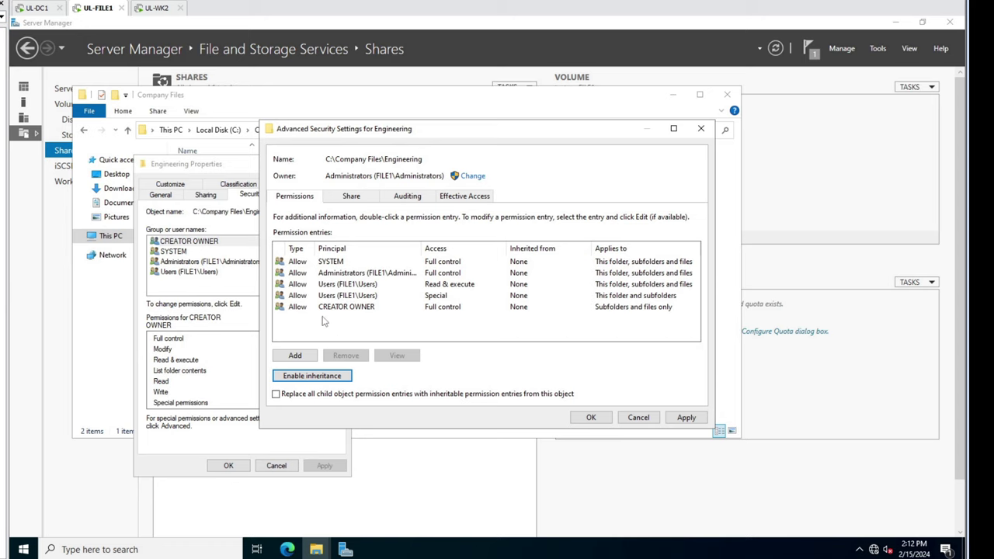
Add an Allow Modify entry for the Engineering group on this folder, subfolders and files.
click(295, 356)
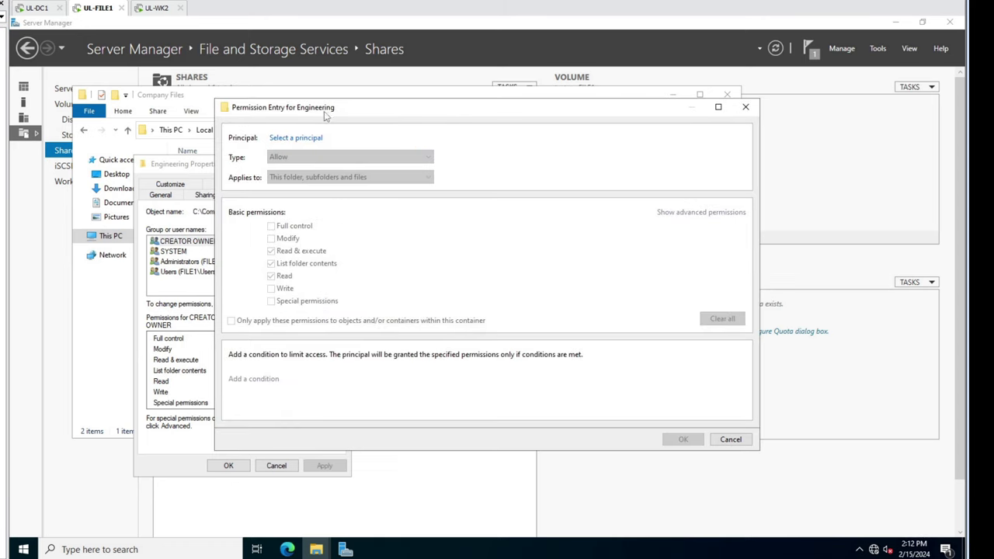
drag(326, 114, 320, 117)
click(289, 141)
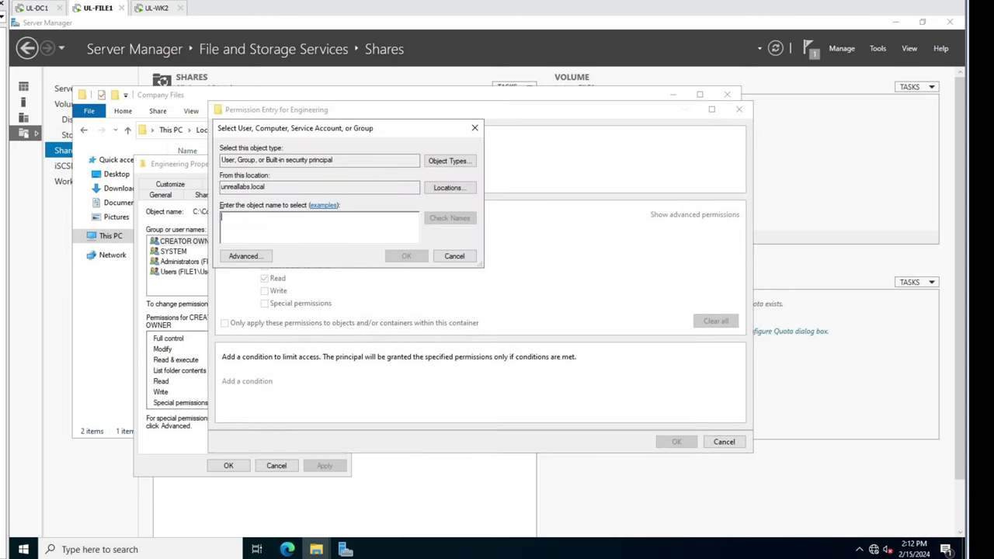
text(engineering)
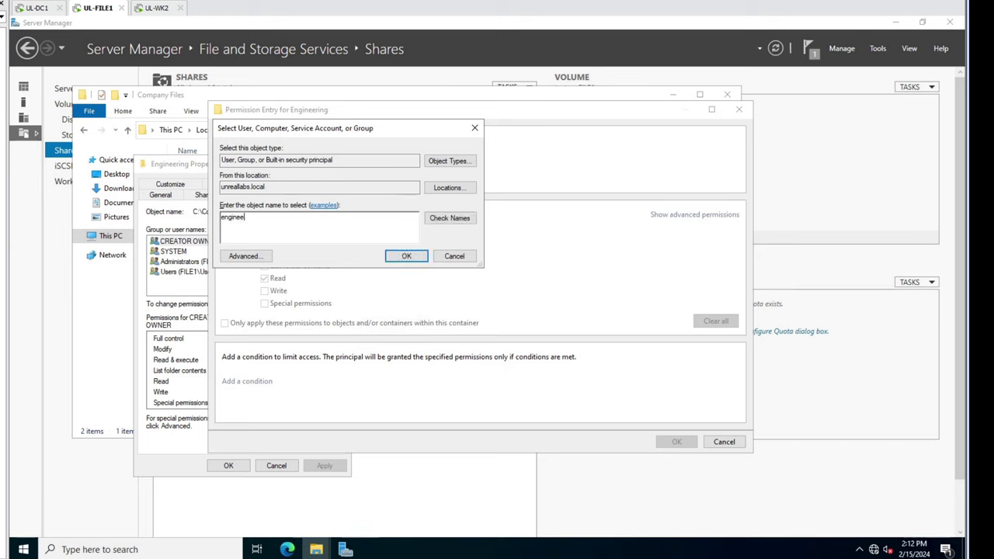
key(Return)
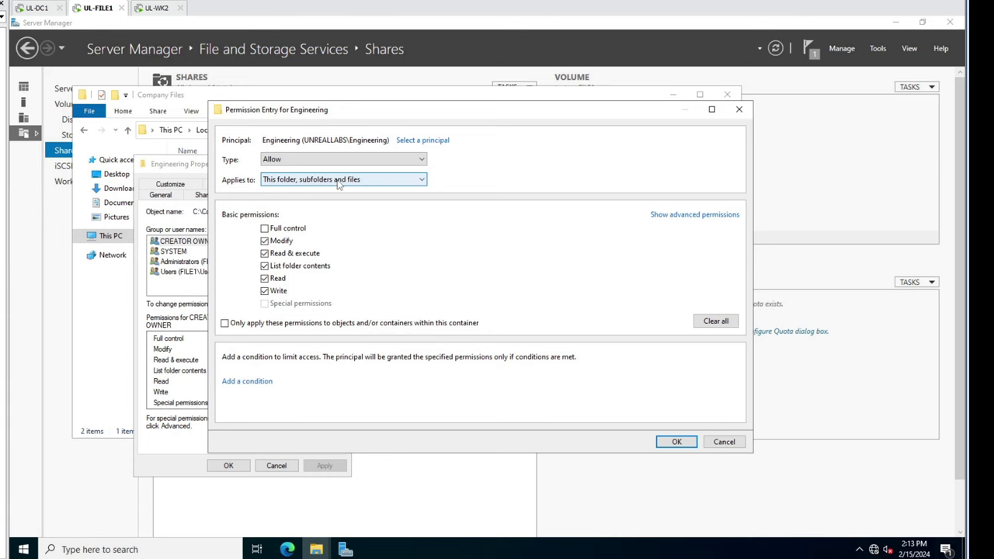
click(673, 441)
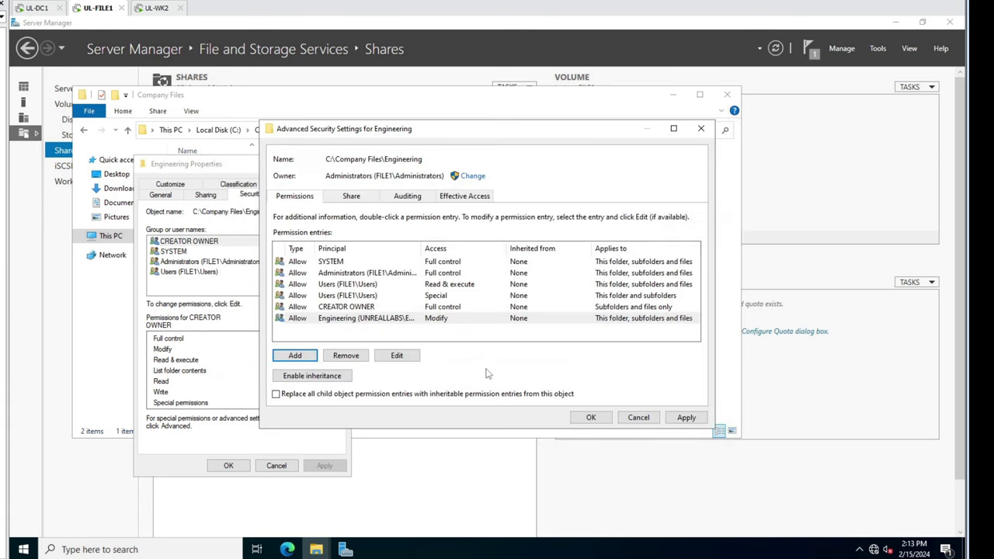
Apply the Engineering entry, then remove both Users entries (Read & execute and Special) and apply.
click(683, 418)
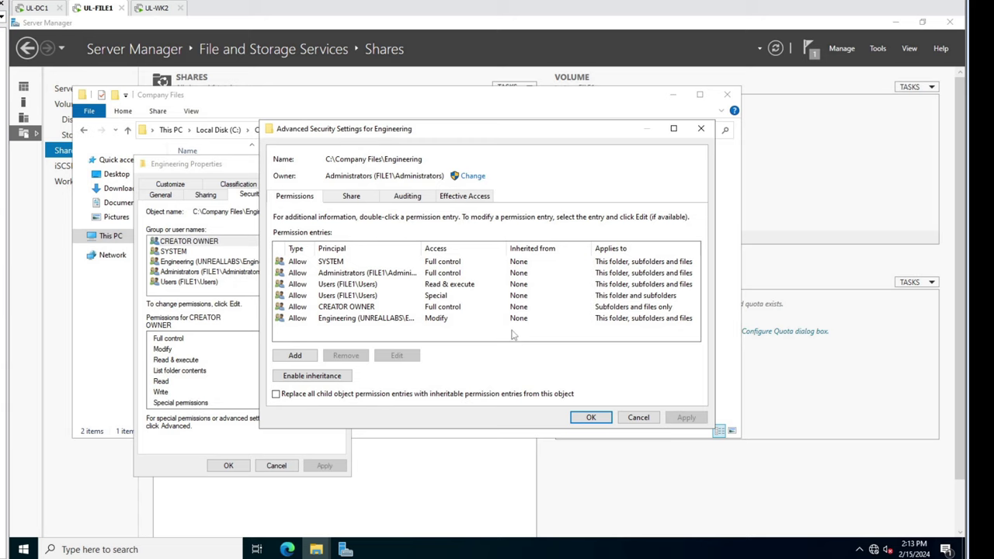
click(323, 286)
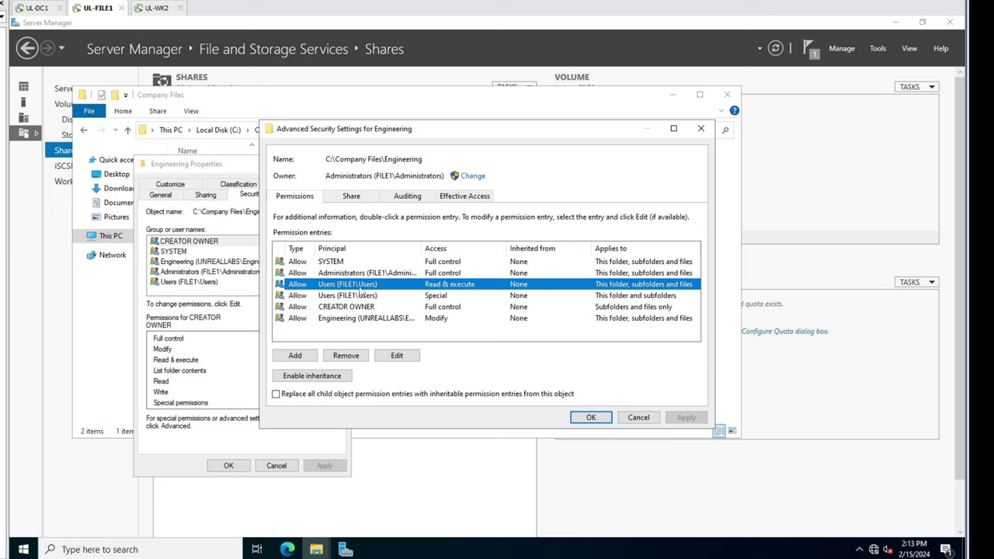
click(350, 264)
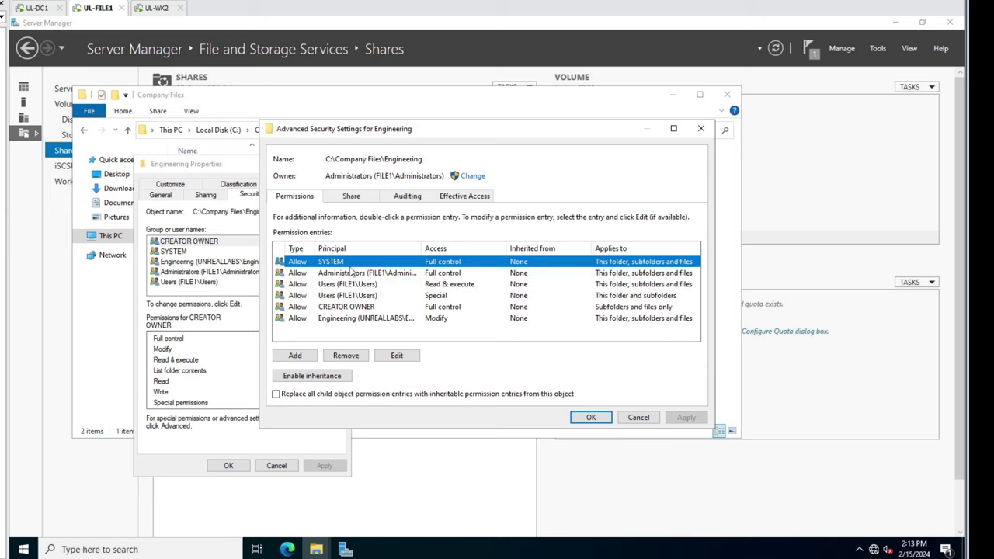
click(349, 273)
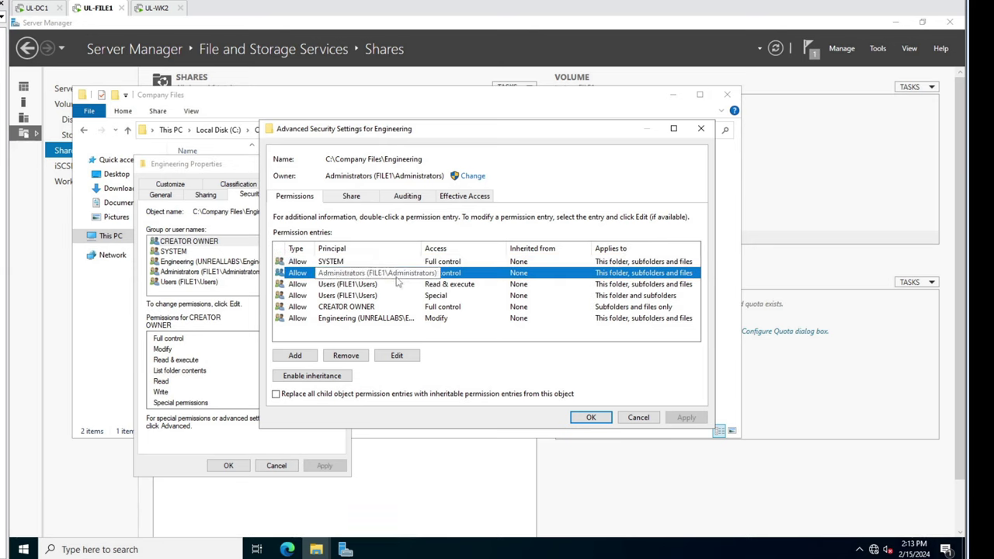
click(367, 295)
click(363, 285)
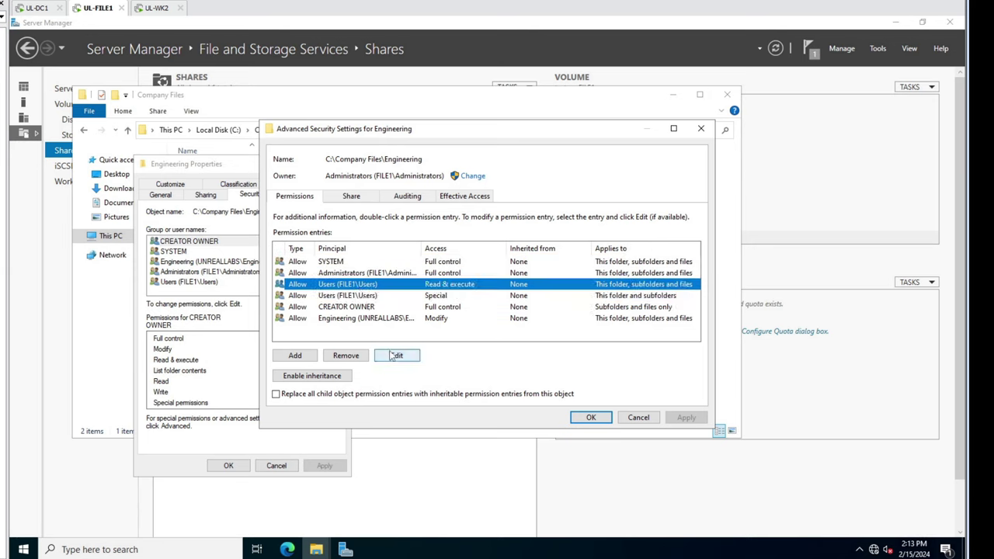
click(347, 355)
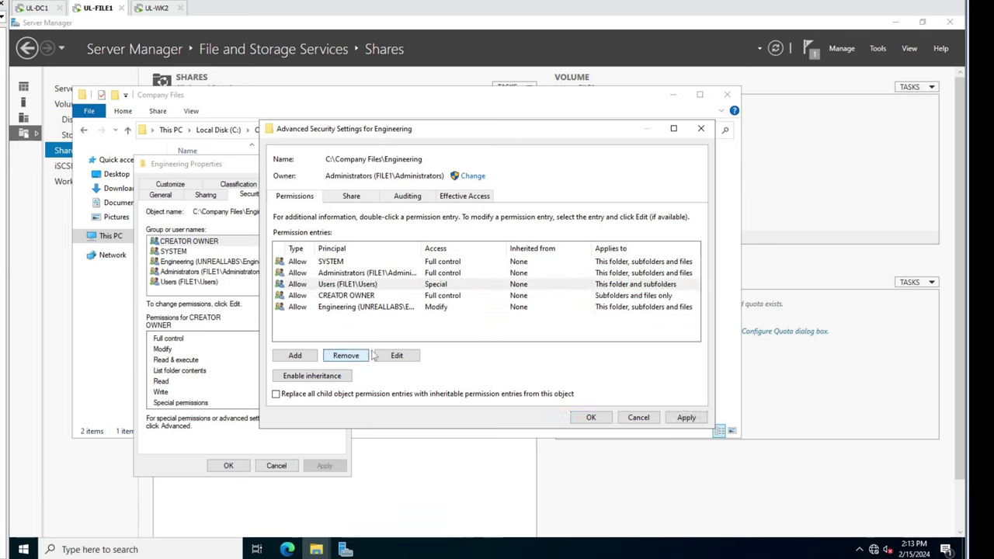
click(353, 284)
click(346, 356)
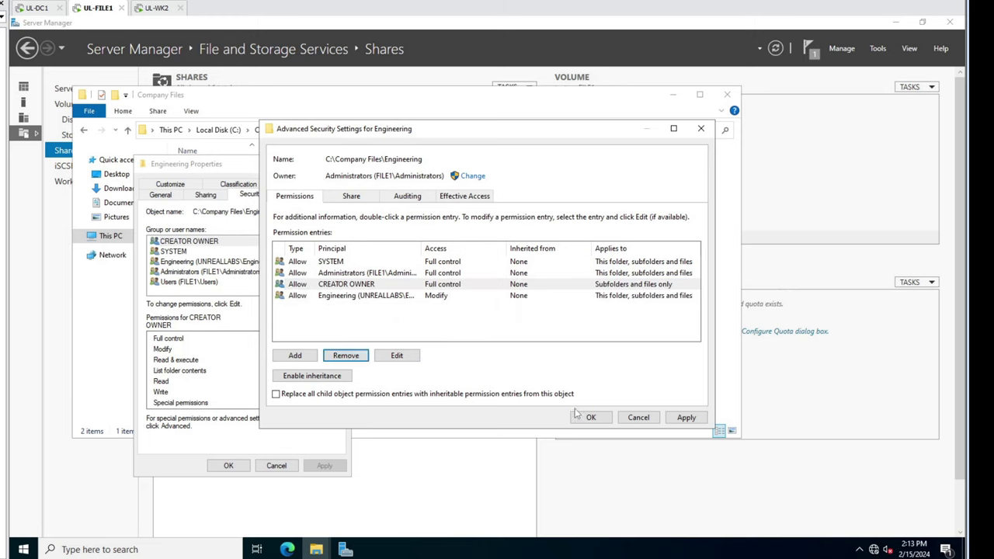
click(675, 419)
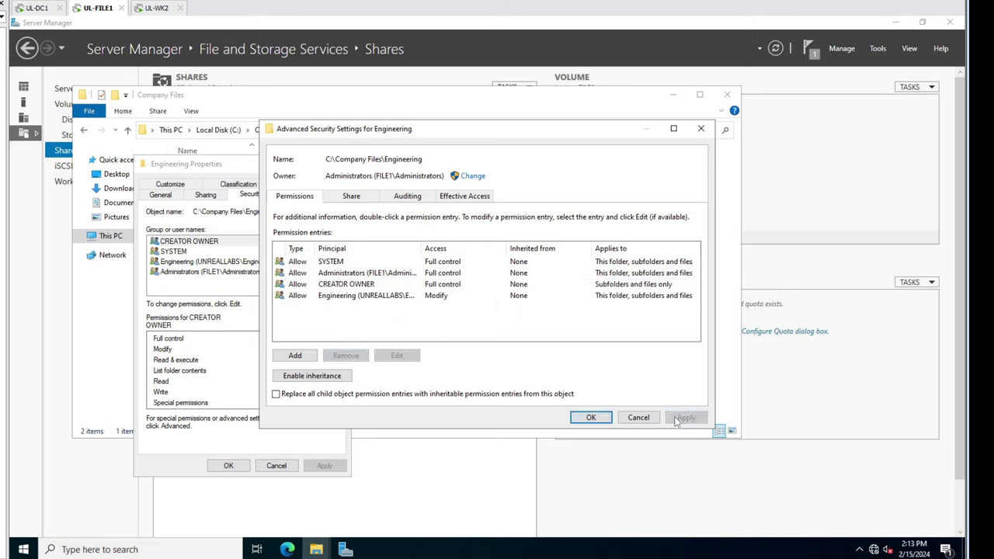
Remove the CREATOR OWNER entry, leaving SYSTEM, Administrators and Engineering.
click(342, 286)
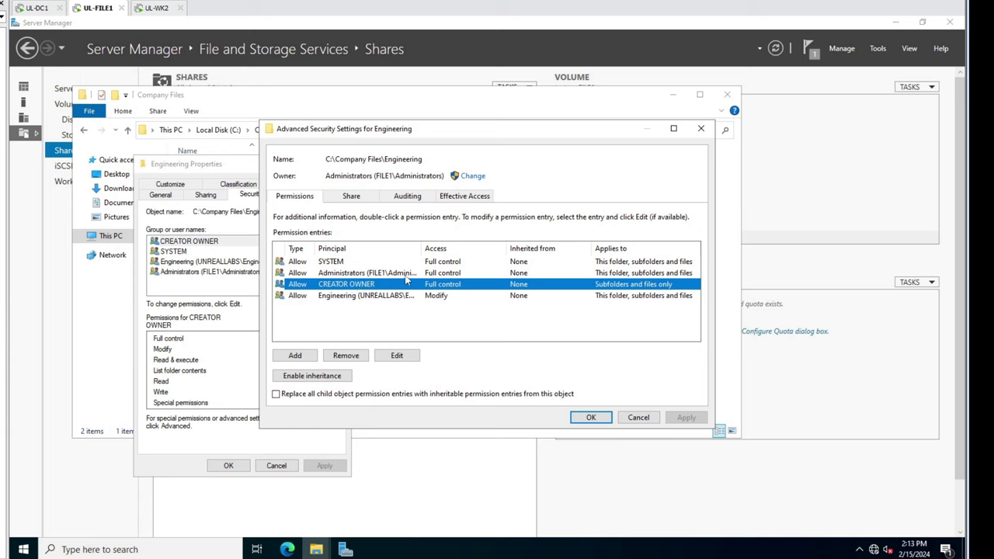
click(347, 355)
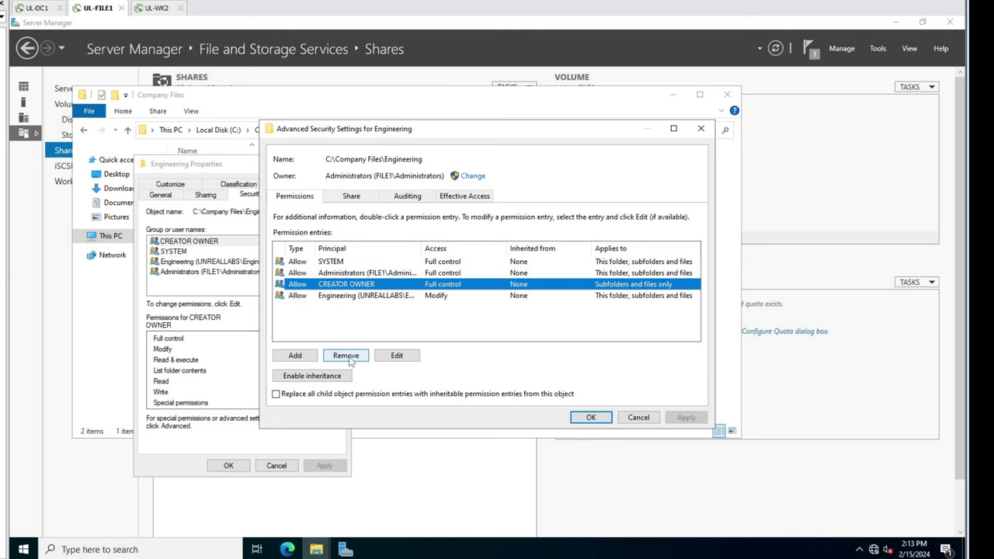
click(340, 265)
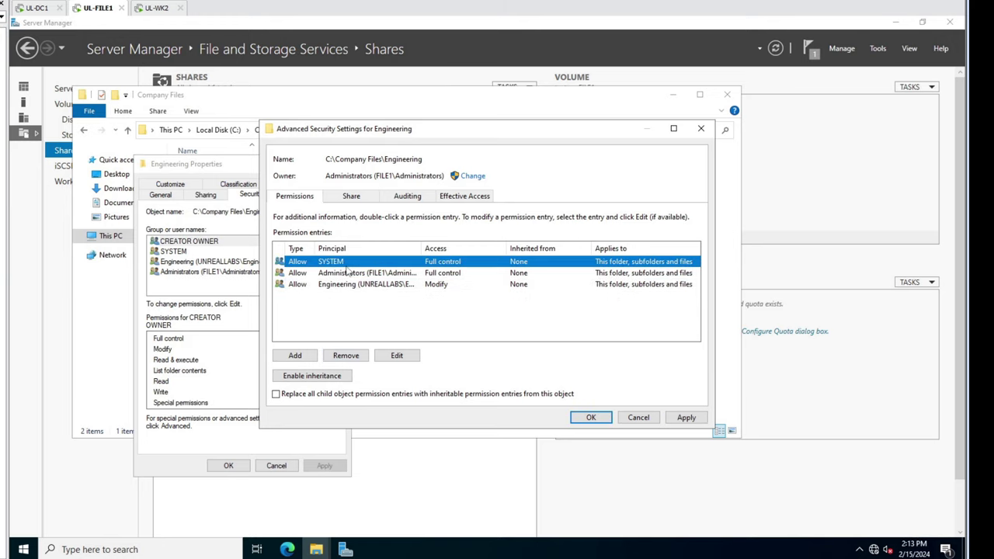
Add the Accounting group, resolved from 'ac', with an Allow Read & execute entry.
click(299, 358)
click(295, 138)
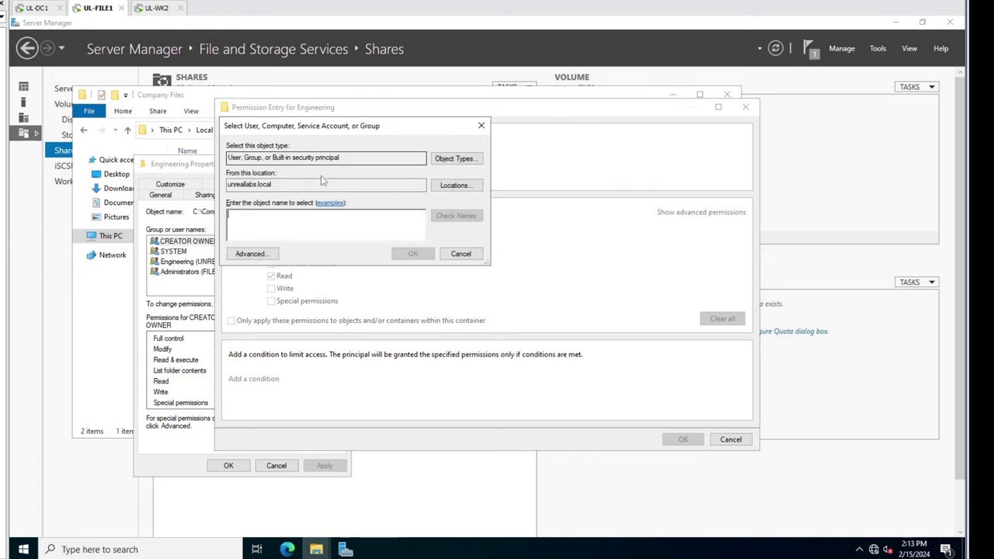
text(account)
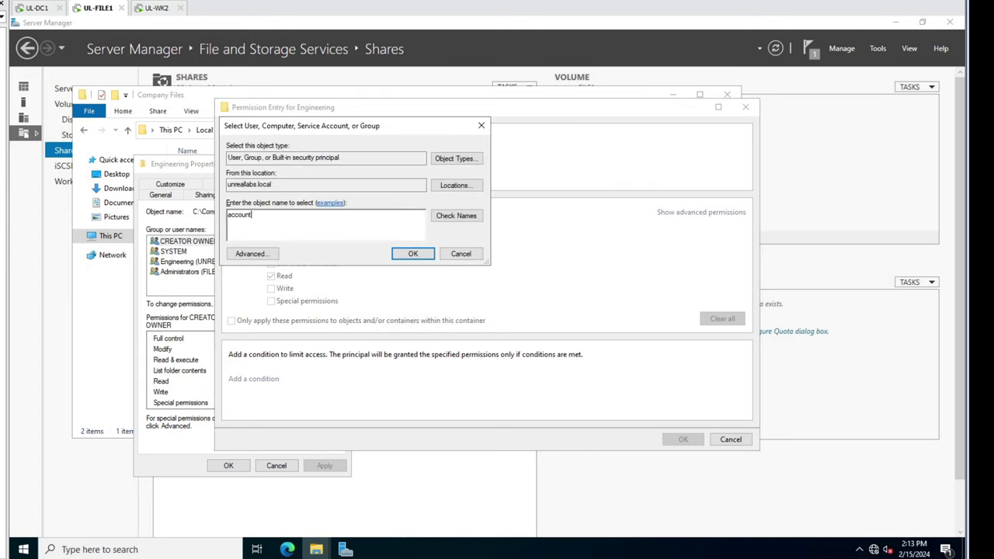
key(Return)
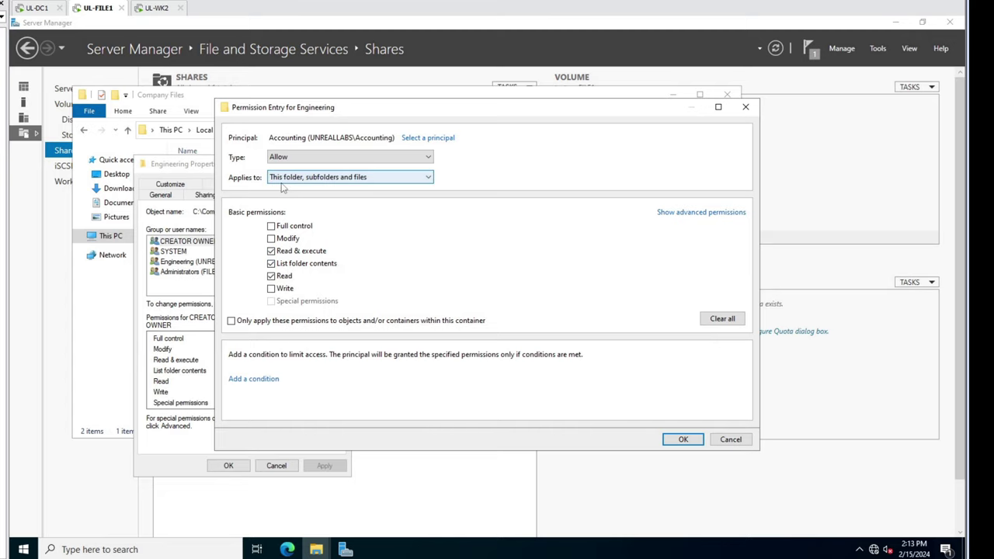
click(683, 439)
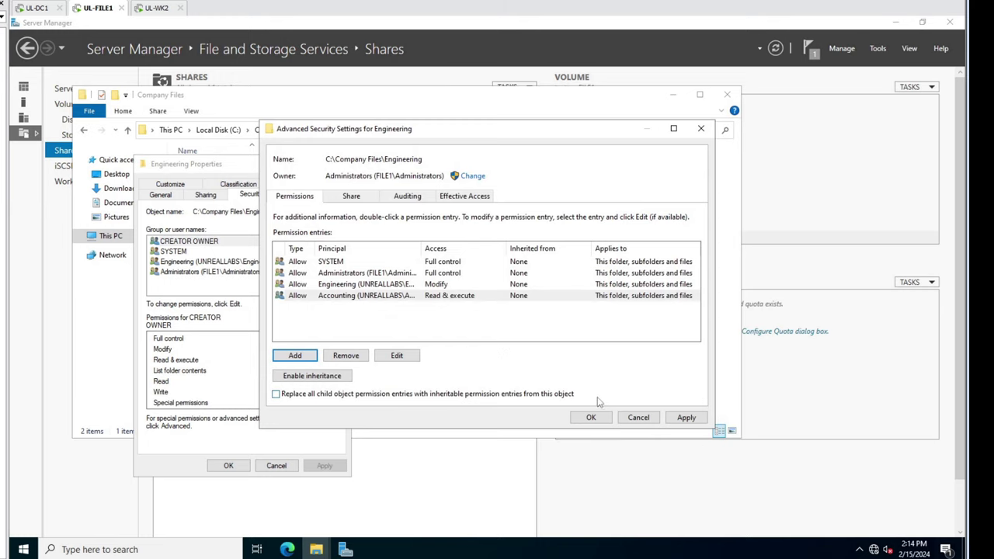
Add Domain Admins, resolved from 'domain adm', with Full control and apply the entries.
click(295, 355)
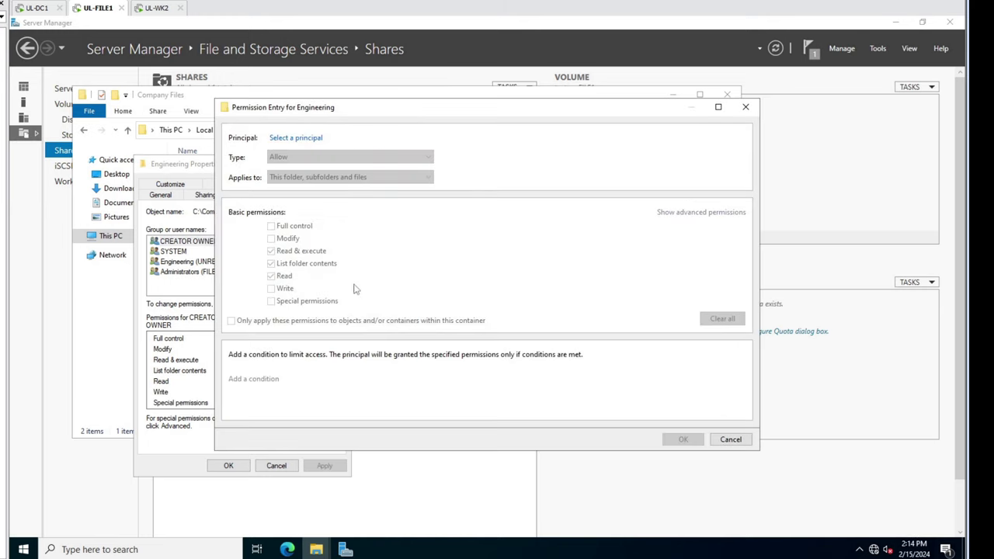
click(293, 139)
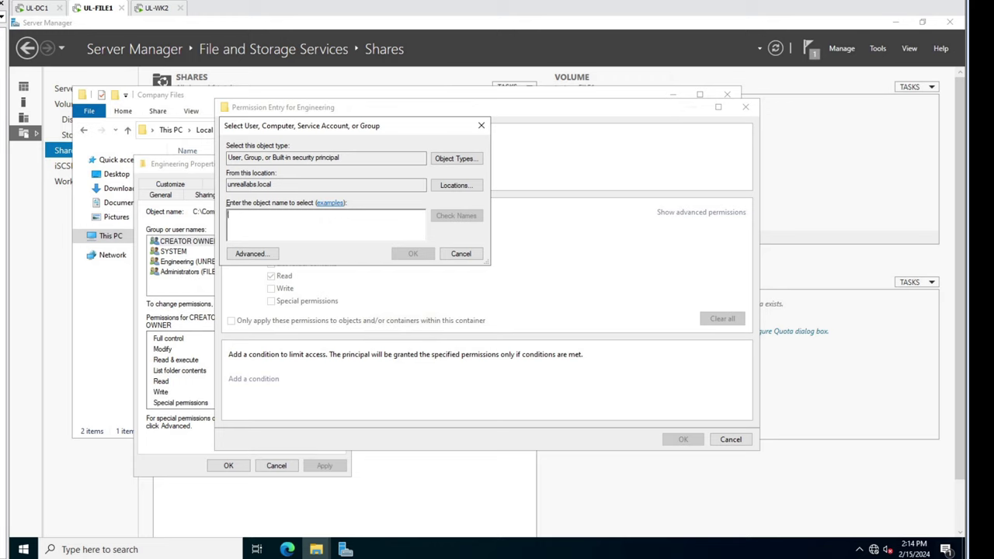
text(domain adm)
key(Return)
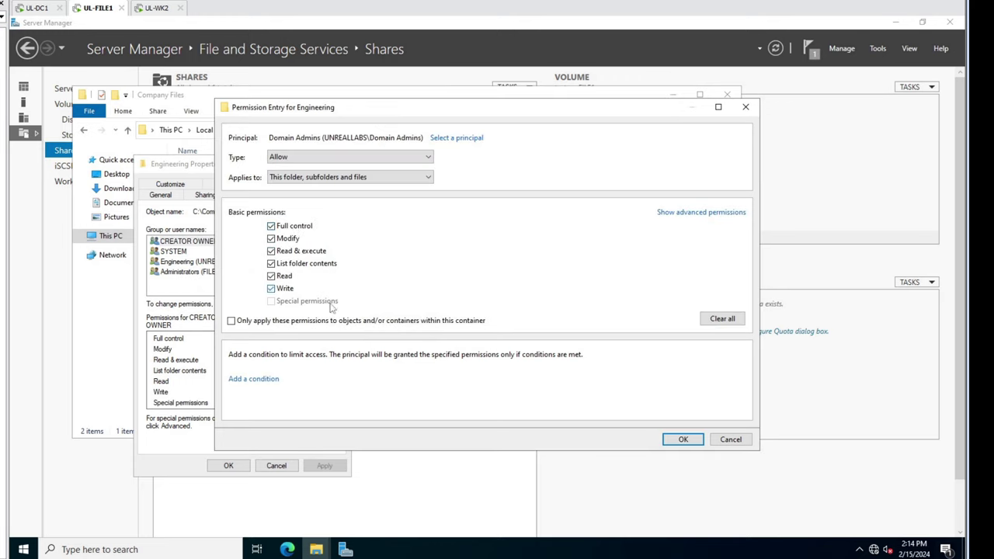
click(680, 440)
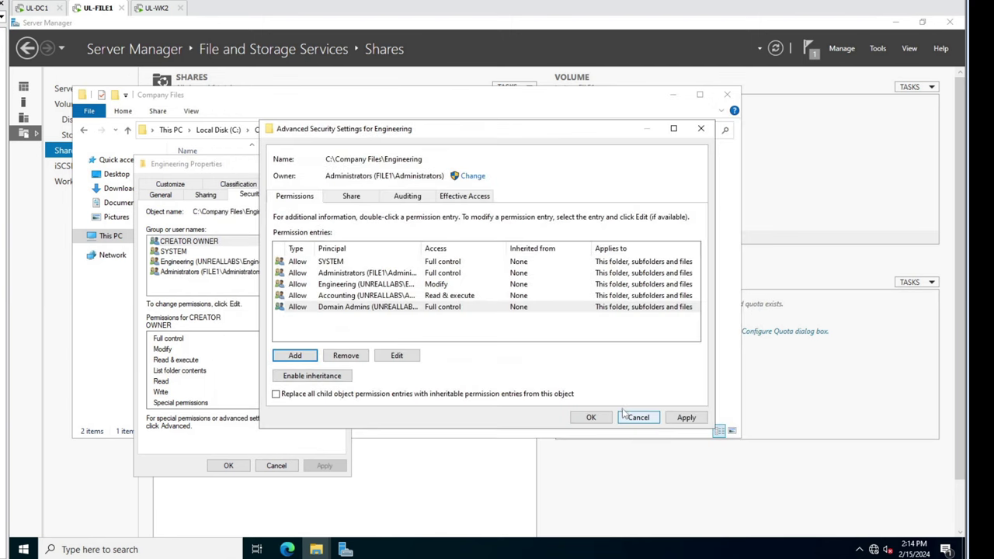
click(685, 417)
drag(489, 142, 380, 129)
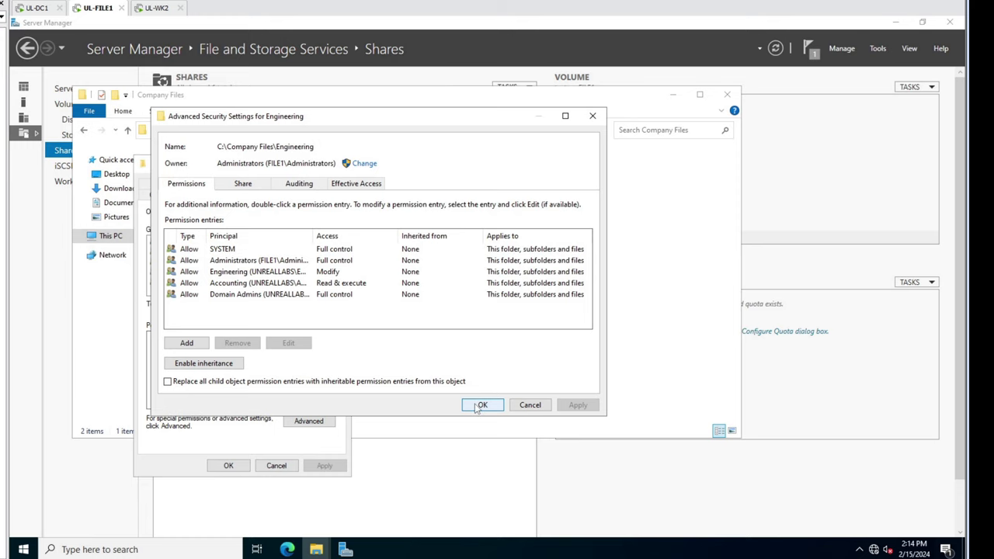
Save the permissions, close Properties, and reopen Engineering's Properties on the Security tab.
click(480, 406)
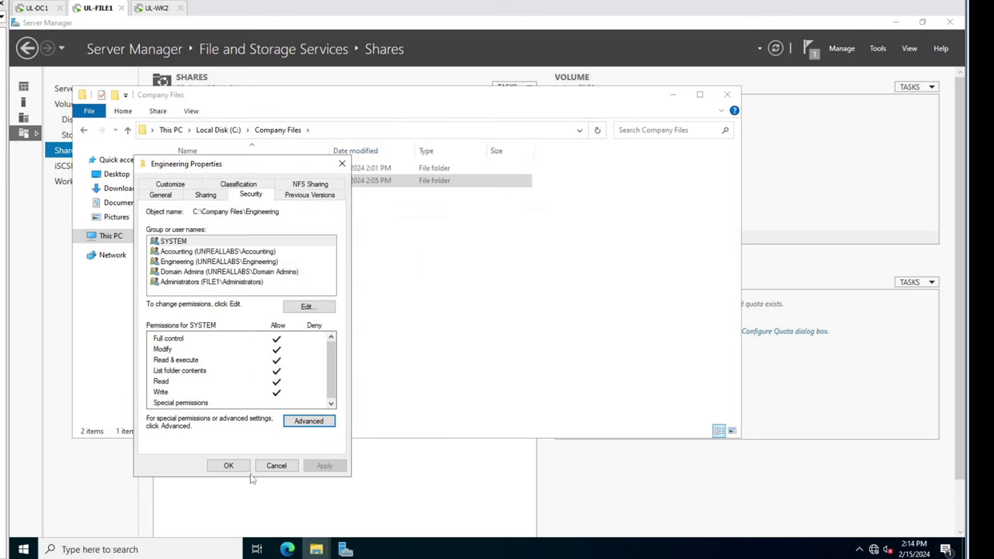
click(228, 466)
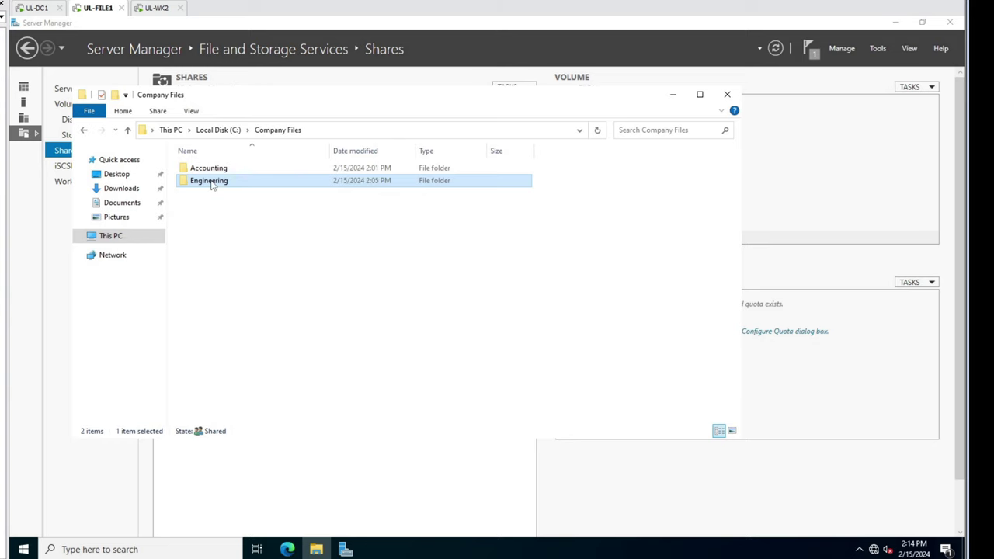
right_click(211, 182)
click(247, 380)
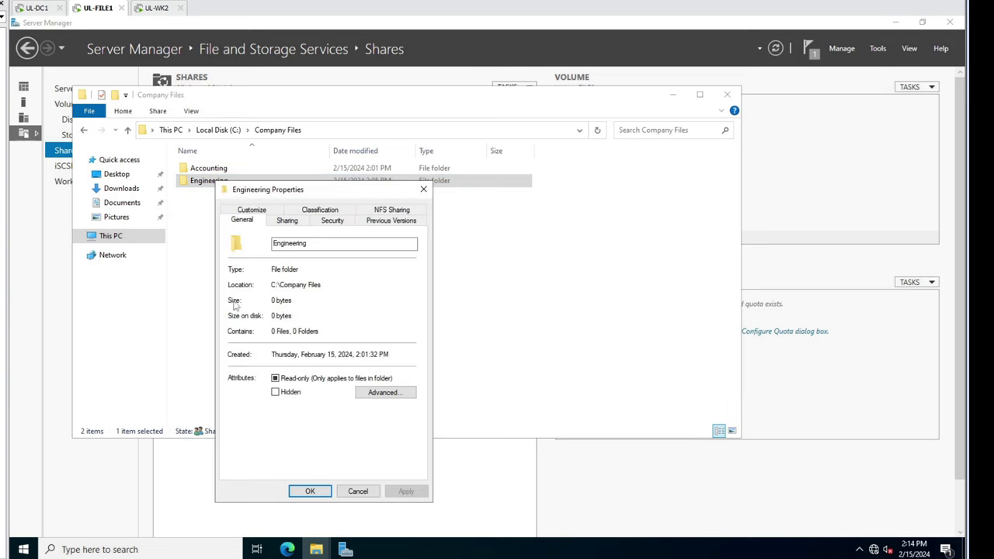
click(333, 221)
drag(334, 192, 261, 148)
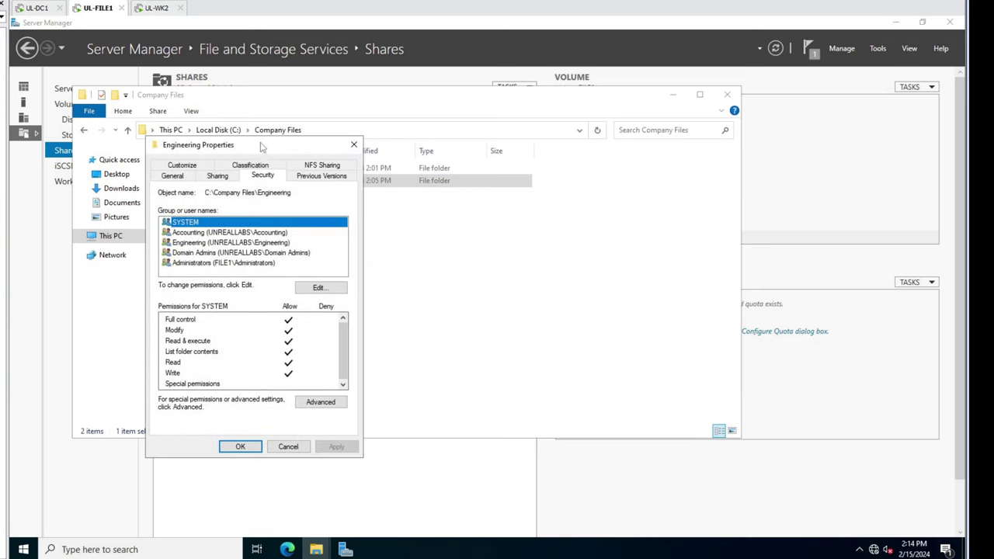
Check the SYSTEM, Accounting, Engineering and Domain Admins permissions, then close Properties.
click(188, 233)
click(189, 243)
click(190, 252)
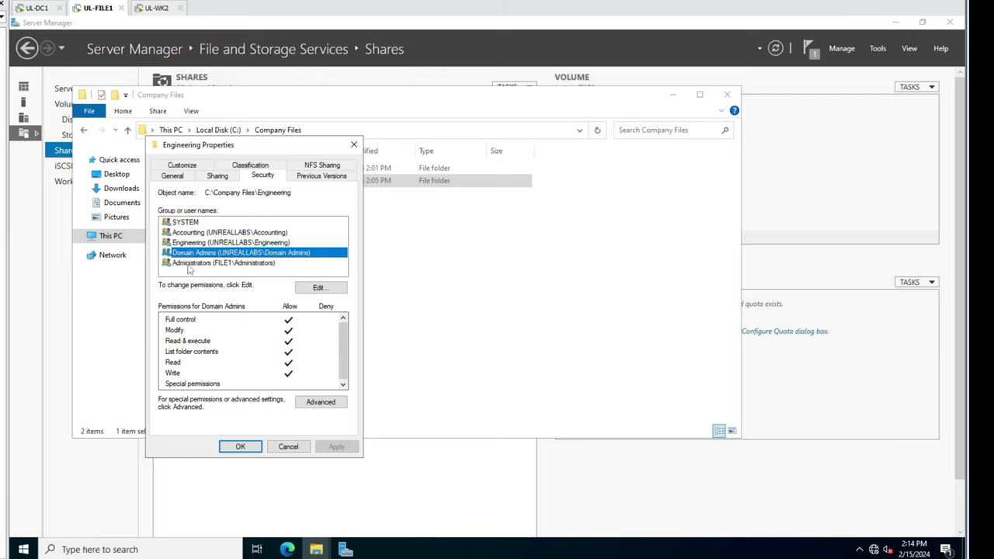
click(191, 262)
click(242, 448)
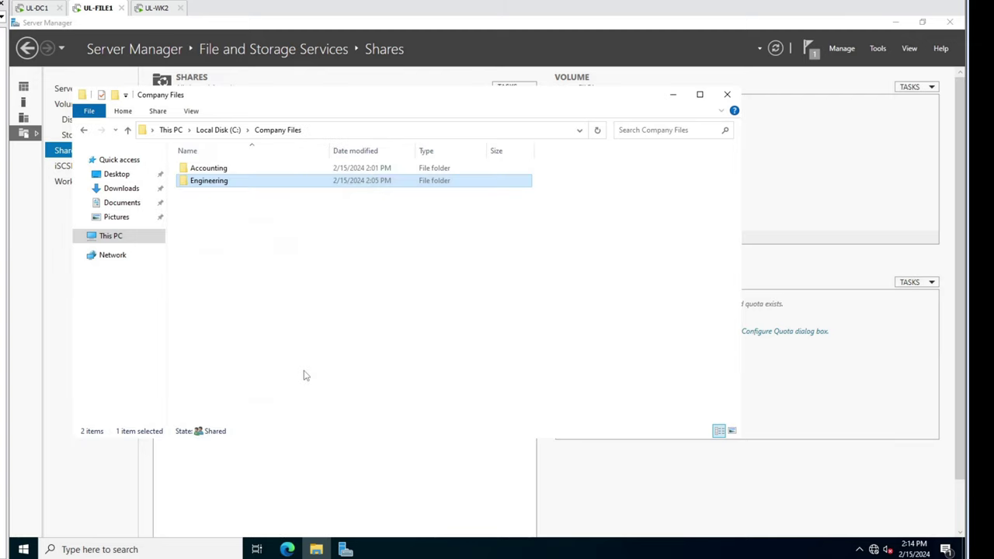
On UL-WK2, browse to \\file1 > Company Files > Engineering in File Explorer.
click(157, 9)
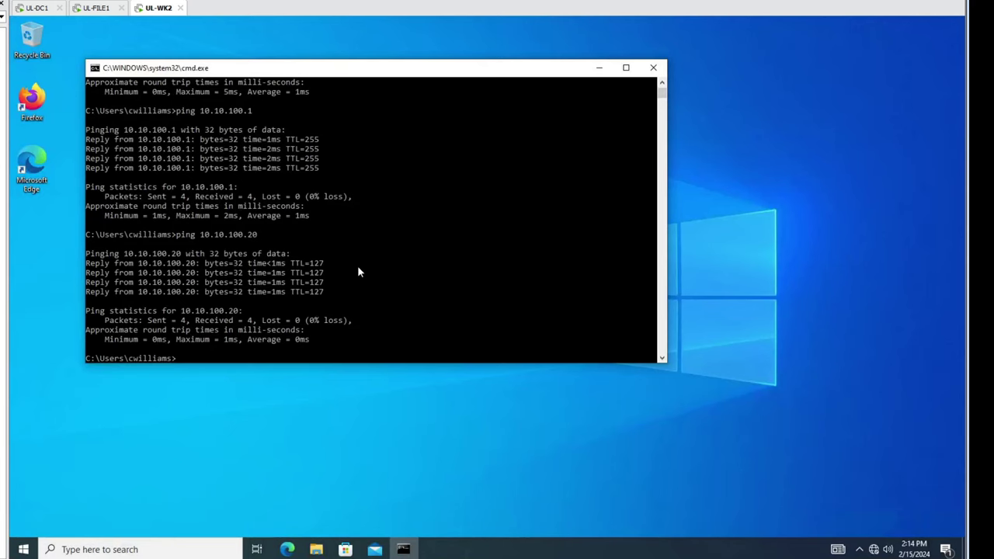
click(316, 549)
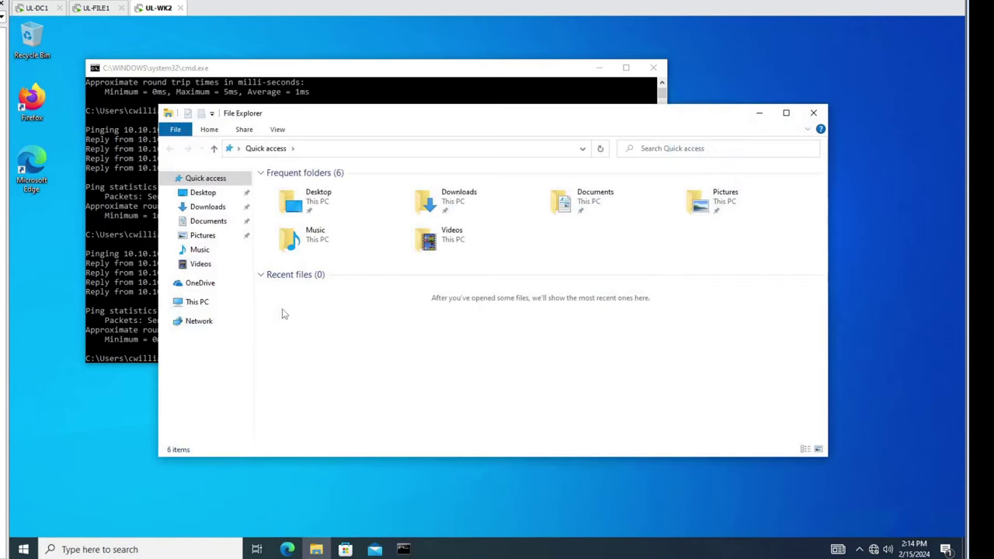
click(333, 152)
text(\)
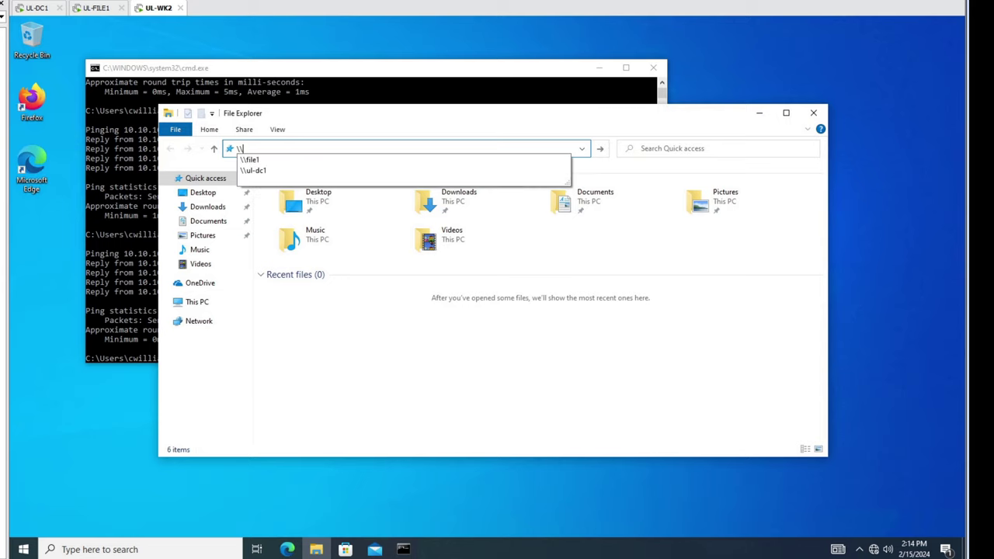
text(file1)
key(Return)
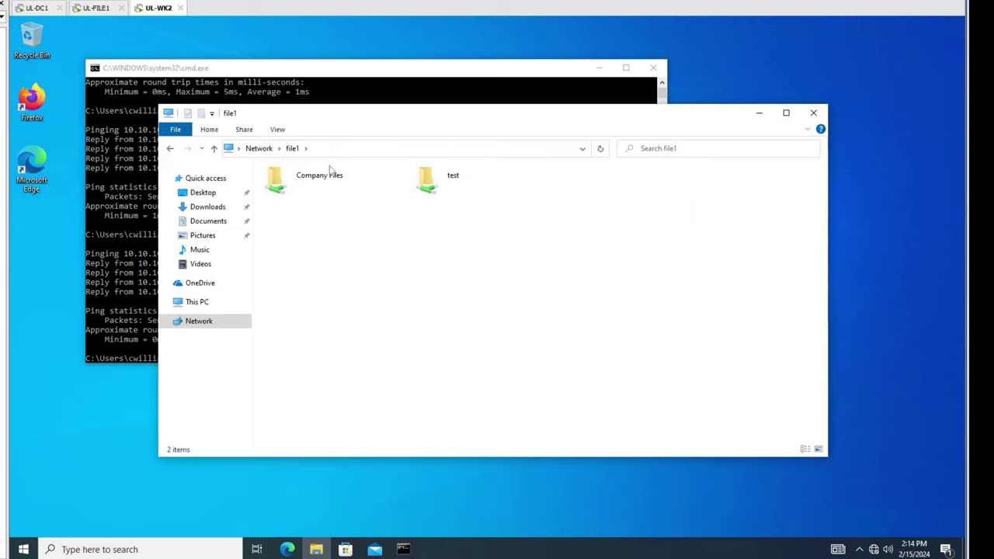
double_click(314, 177)
double_click(284, 201)
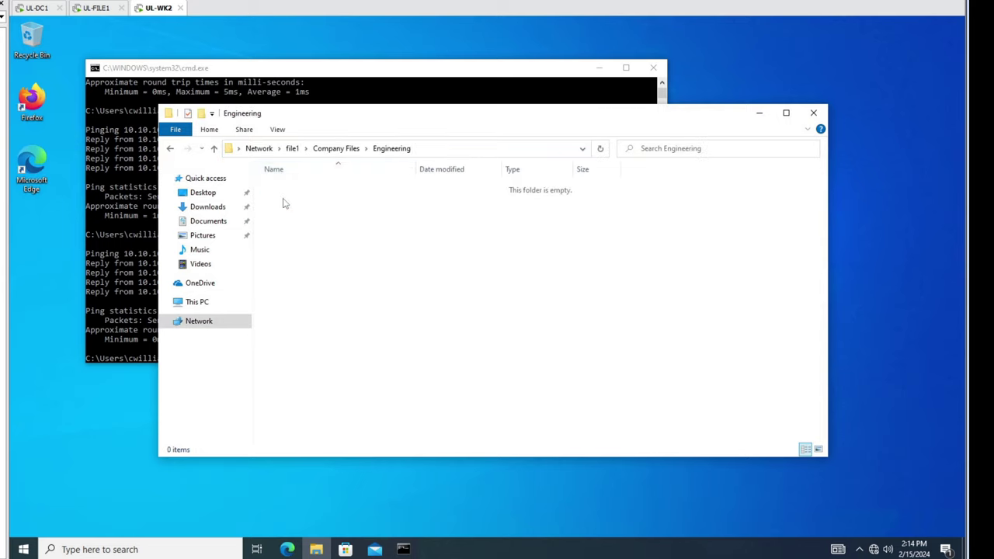
Try creating a new folder in Engineering and dismiss the access denied warning.
right_click(291, 222)
mouse_move(327, 342)
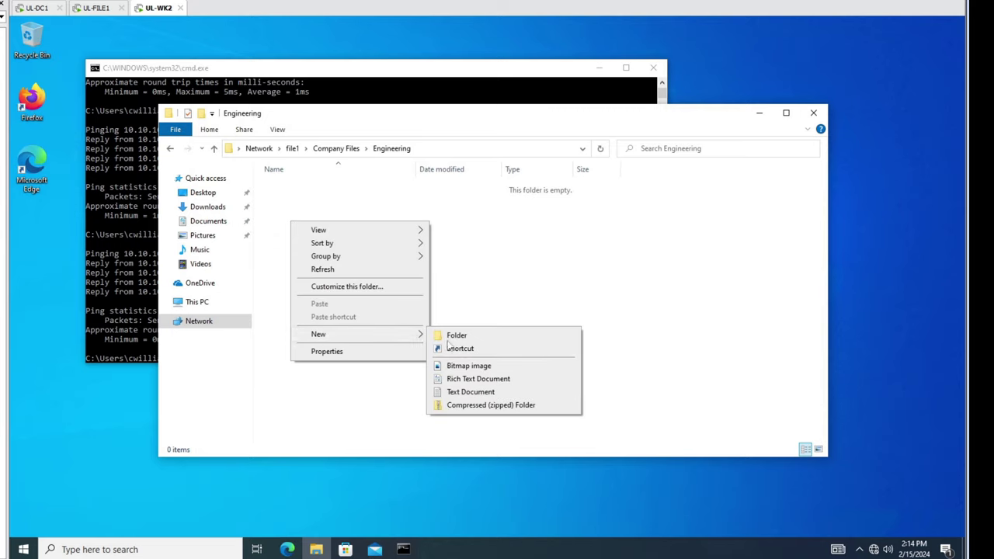
click(439, 338)
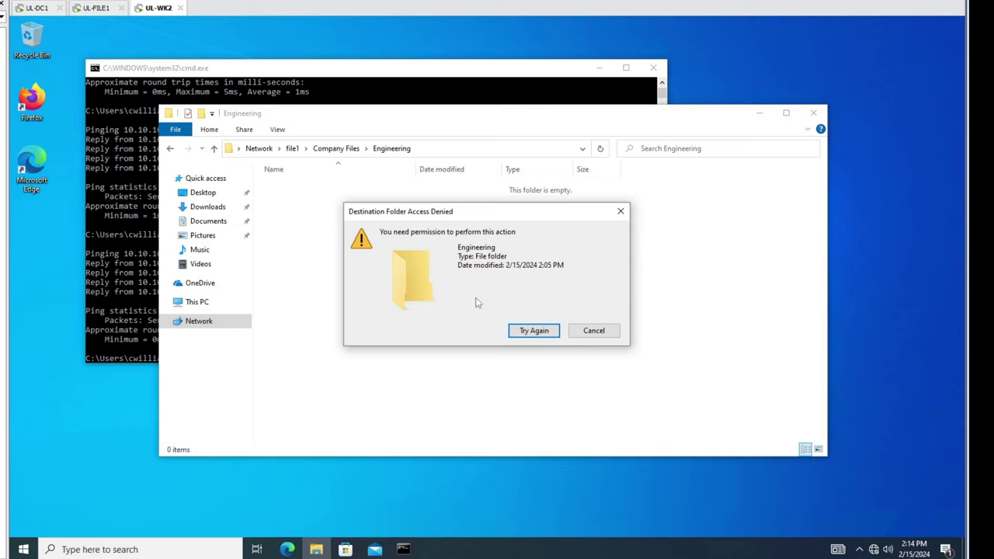
click(586, 331)
In the Accounting folder, create a New folder with the default name, then delete it.
click(339, 152)
double_click(290, 189)
right_click(326, 241)
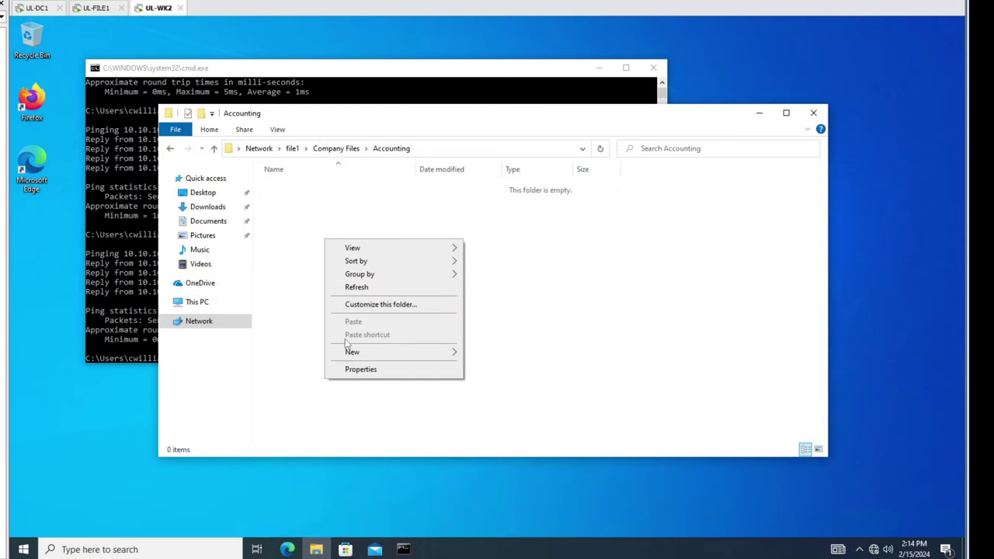
mouse_move(352, 352)
click(489, 351)
click(349, 265)
right_click(284, 186)
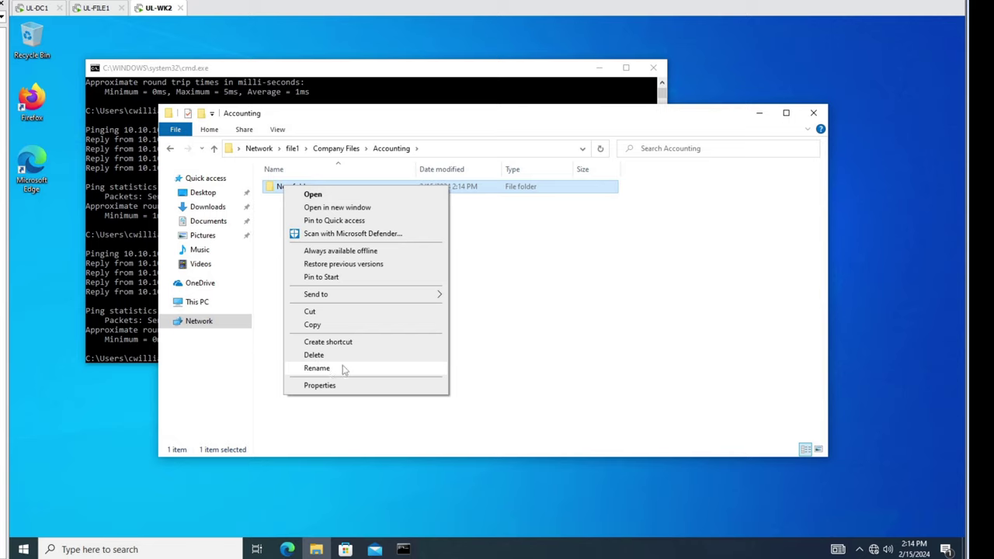
click(318, 354)
key(Return)
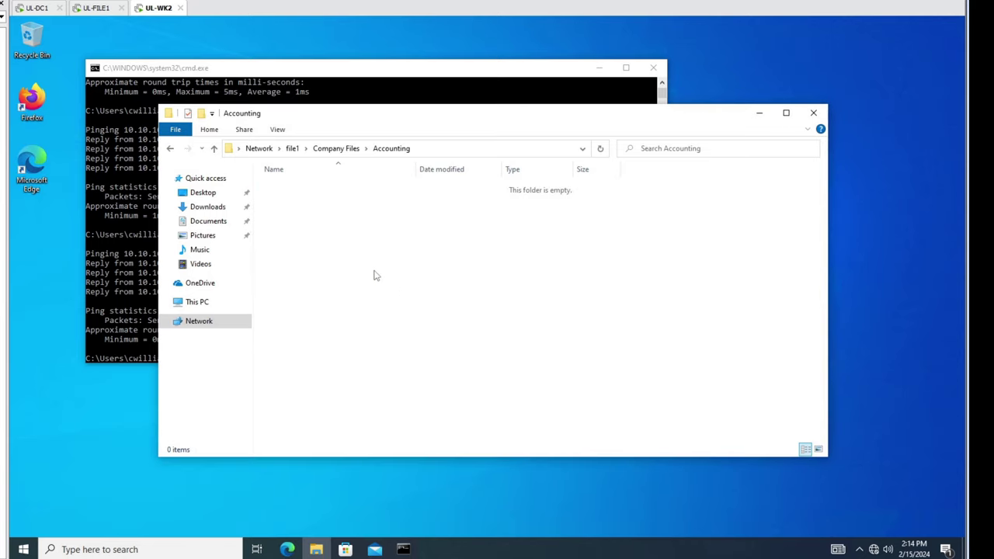
Sign in to UL-WK1 with the domain user's password, retrying after an incorrect-password message.
drag(431, 116, 381, 108)
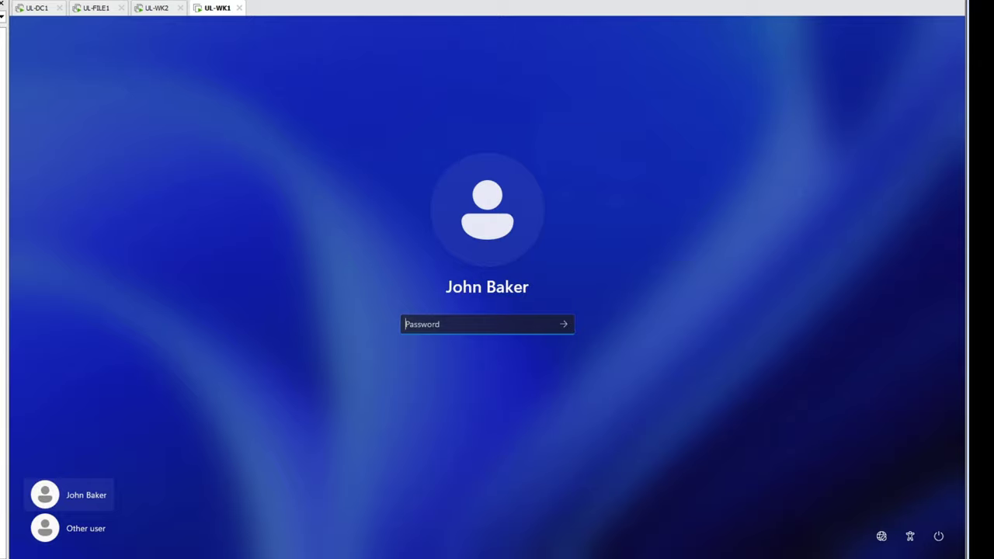
key(Return)
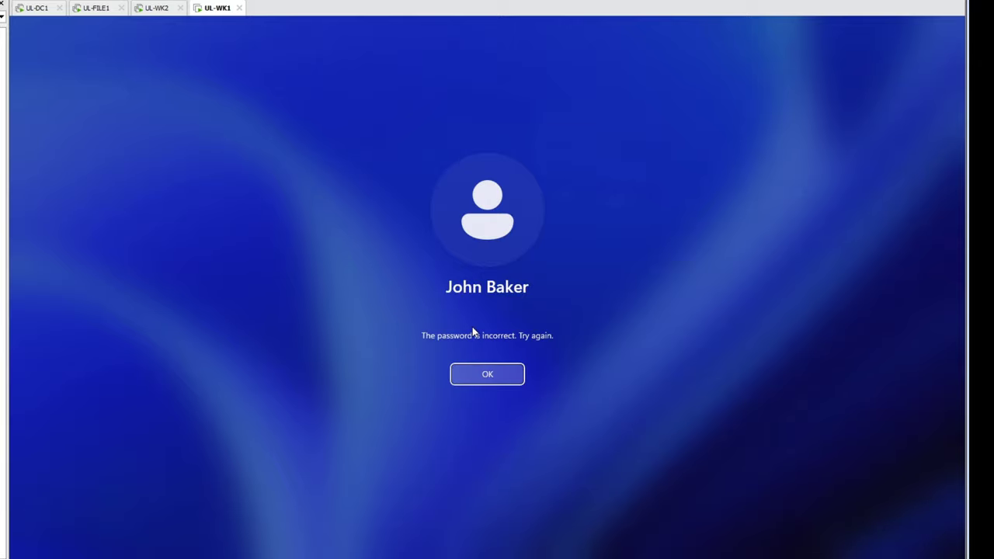
click(492, 378)
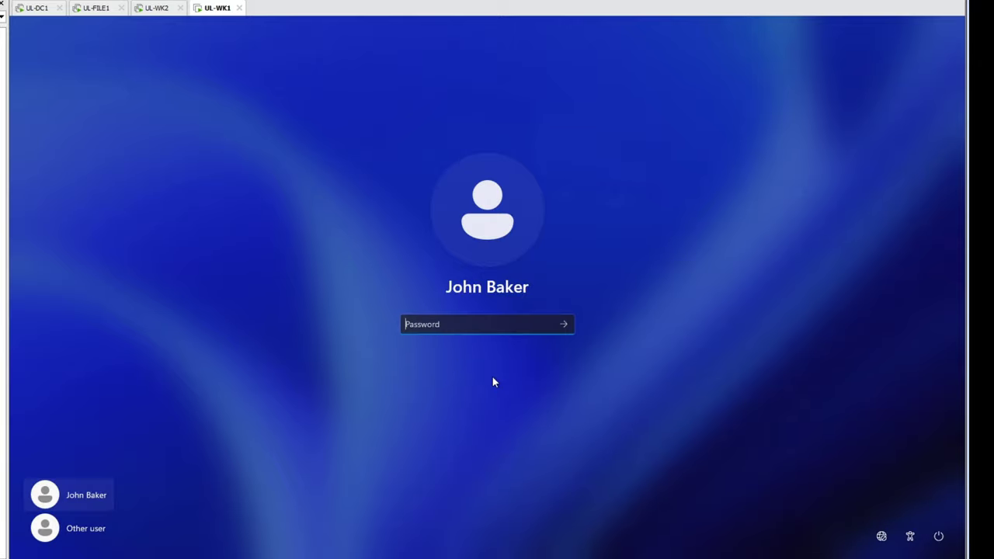
key(Return)
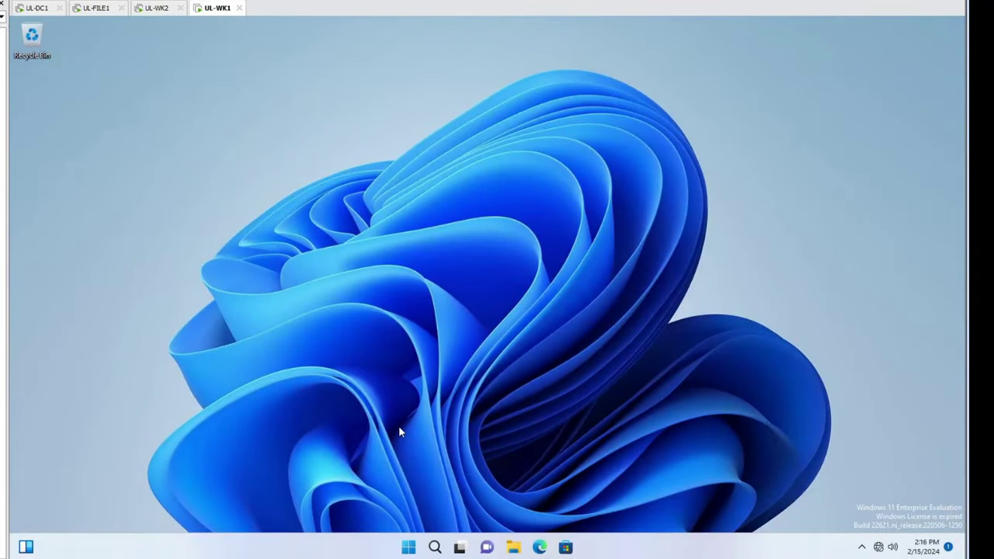
Open File Explorer and browse to \\file1 > Company Files > Engineering.
click(513, 547)
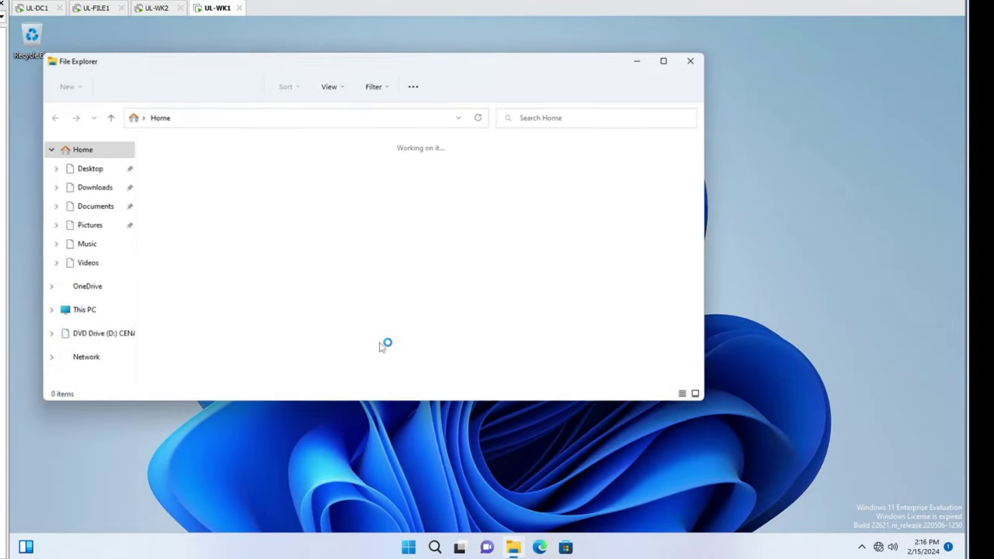
click(301, 118)
key(BackSpace)
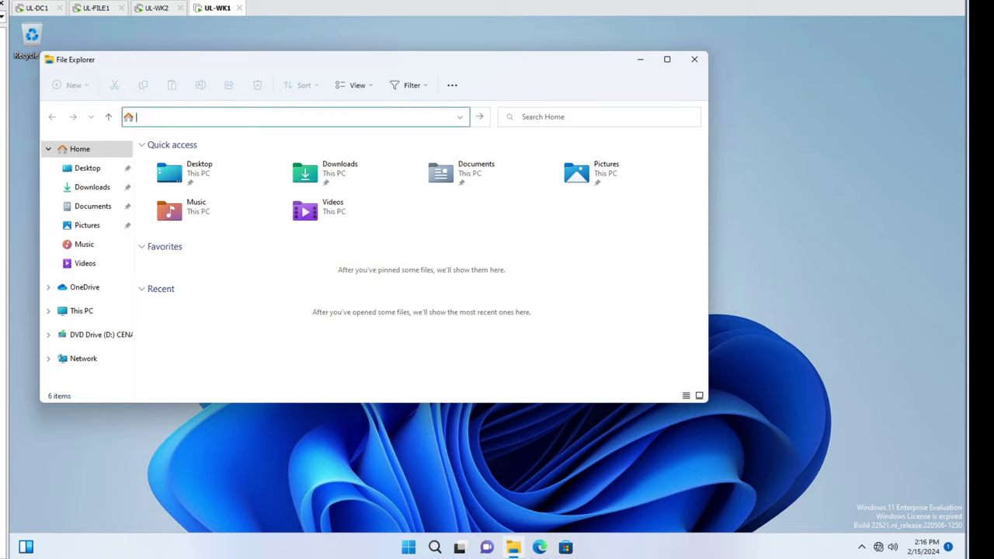
text(1)
key(Return)
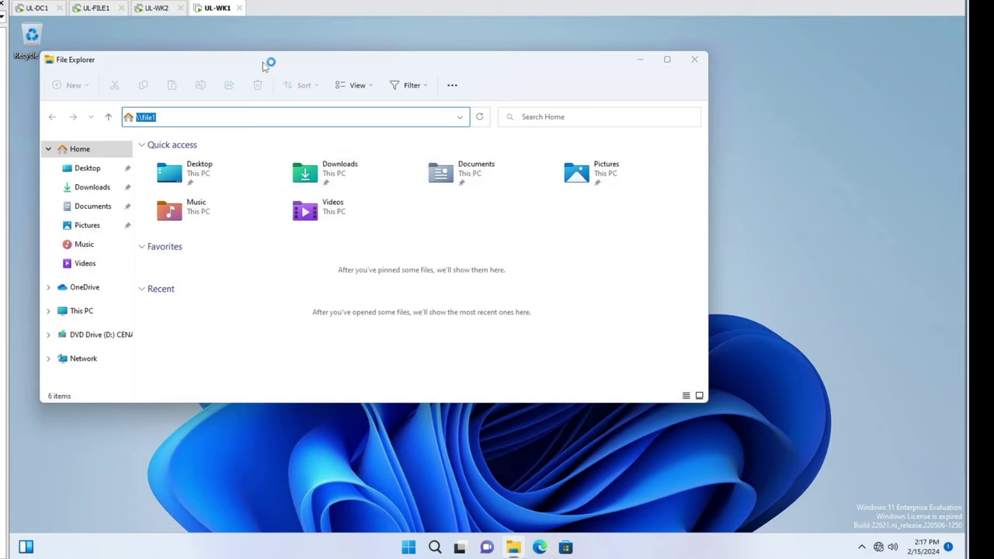
double_click(181, 162)
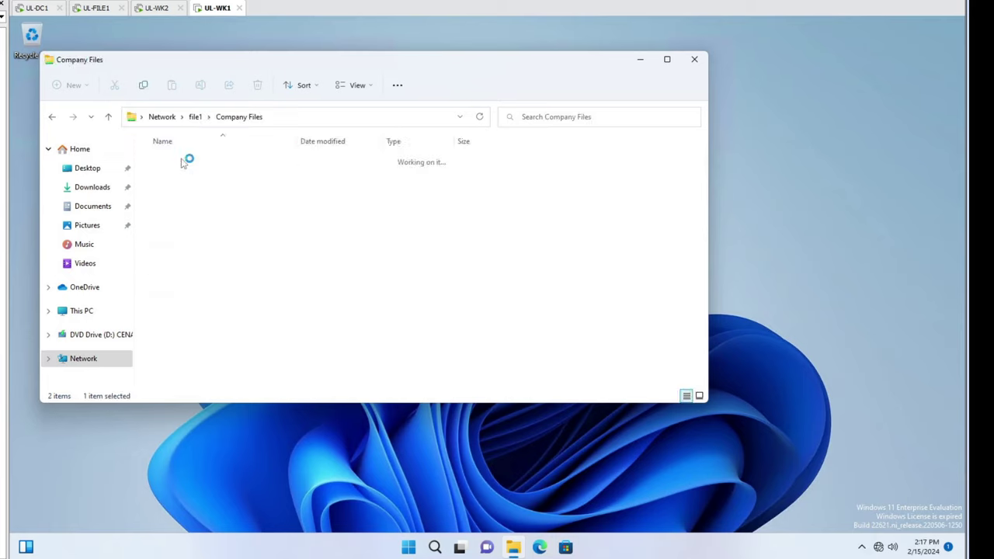
double_click(178, 181)
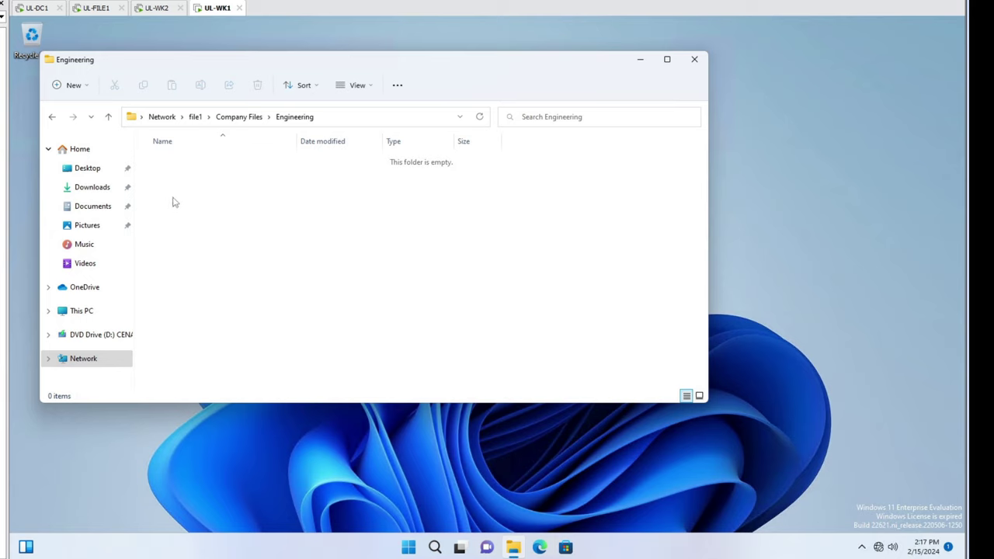
Create a New folder in Engineering with the default name and select it.
right_click(174, 202)
mouse_move(251, 275)
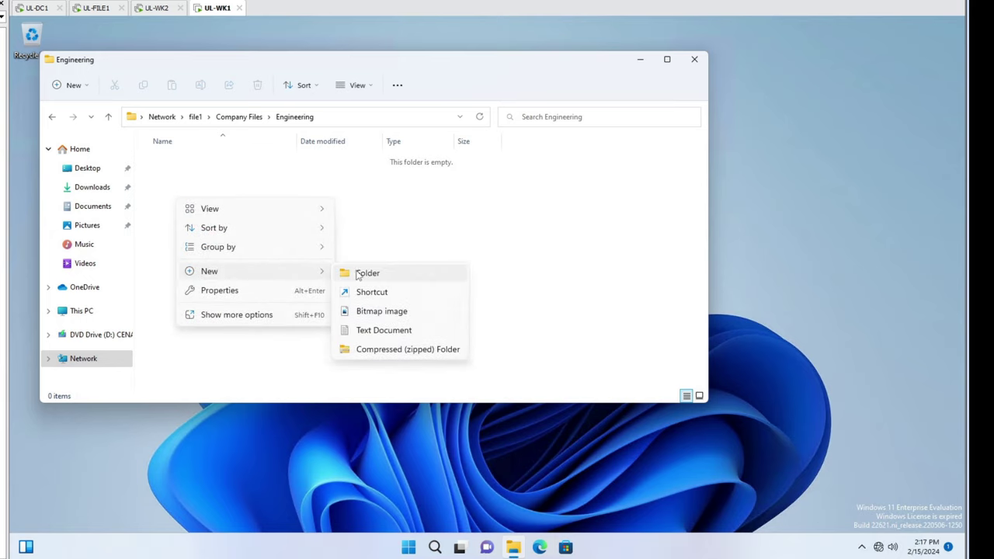
click(358, 275)
click(286, 244)
click(176, 168)
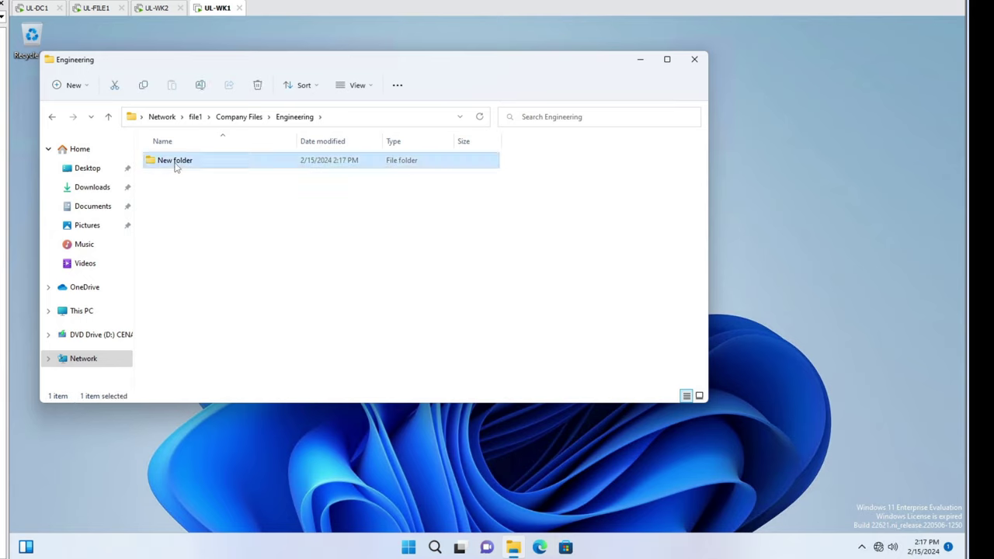
right_click(176, 168)
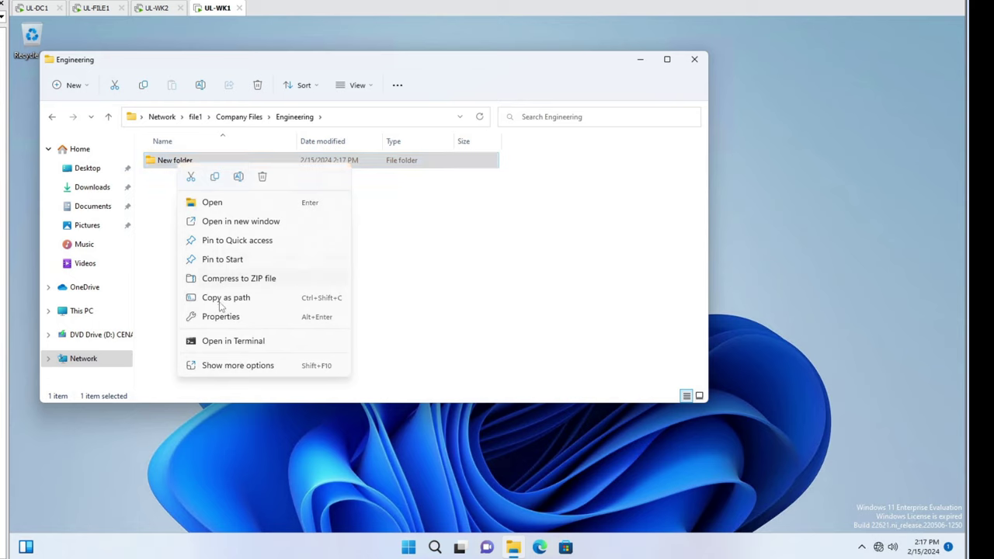
Check the Accounting, Engineering and Domain Admins permissions on New folder's Security tab, then close it.
click(248, 316)
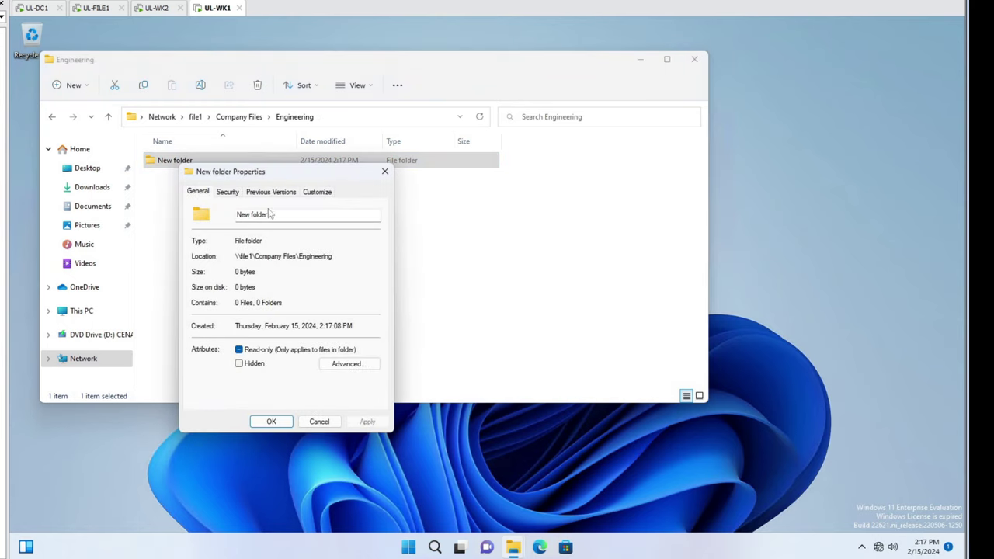
click(227, 191)
drag(235, 178, 232, 127)
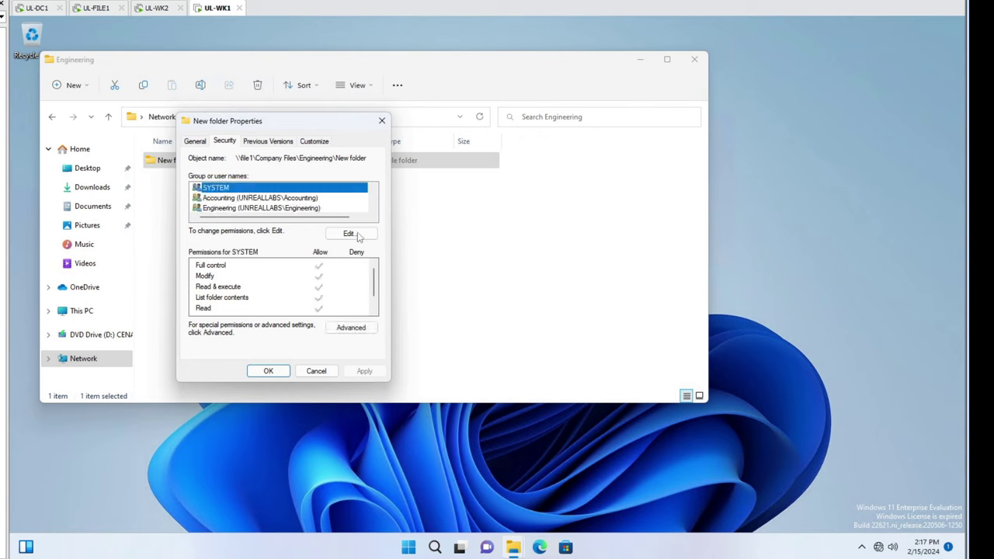
click(235, 199)
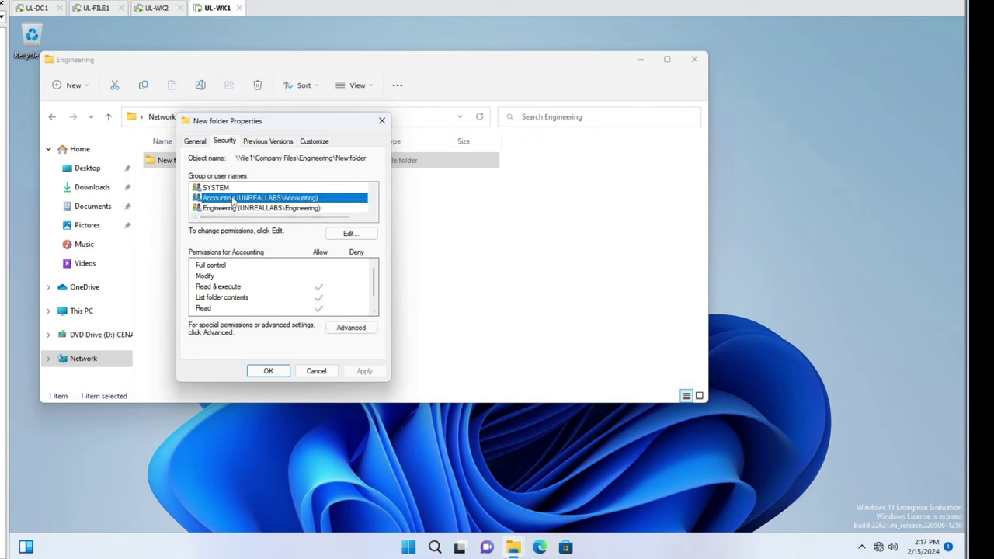
click(233, 207)
scroll(233, 209, down, 1)
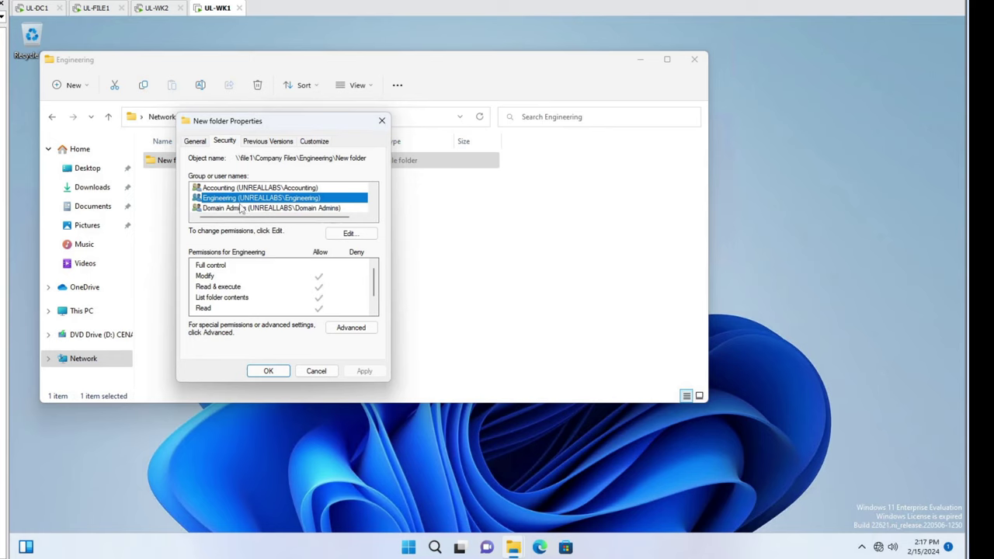
click(241, 208)
scroll(235, 213, down, 1)
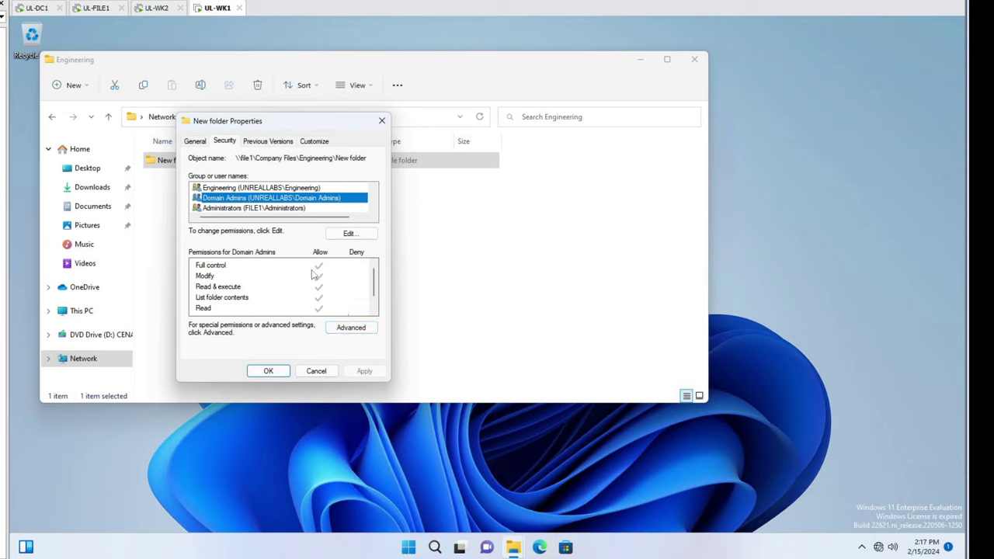
click(316, 372)
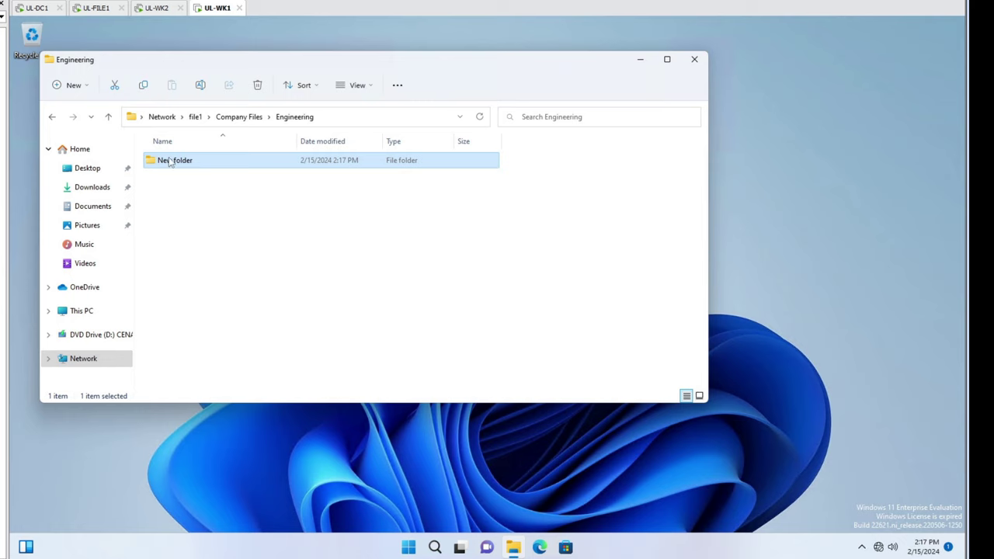
Reopen New folder's Security properties and review the Accounting and Engineering group permissions again.
right_click(170, 161)
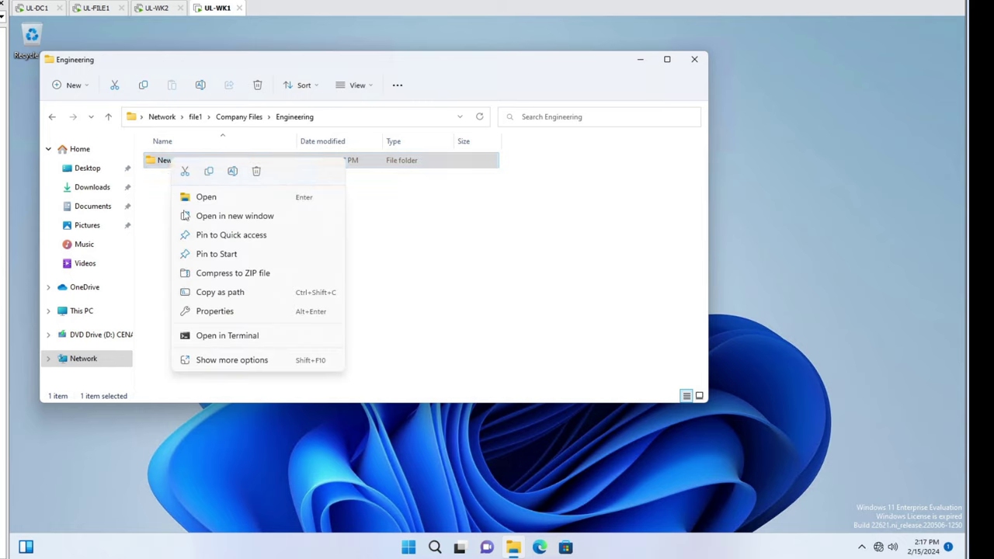
right_click(158, 161)
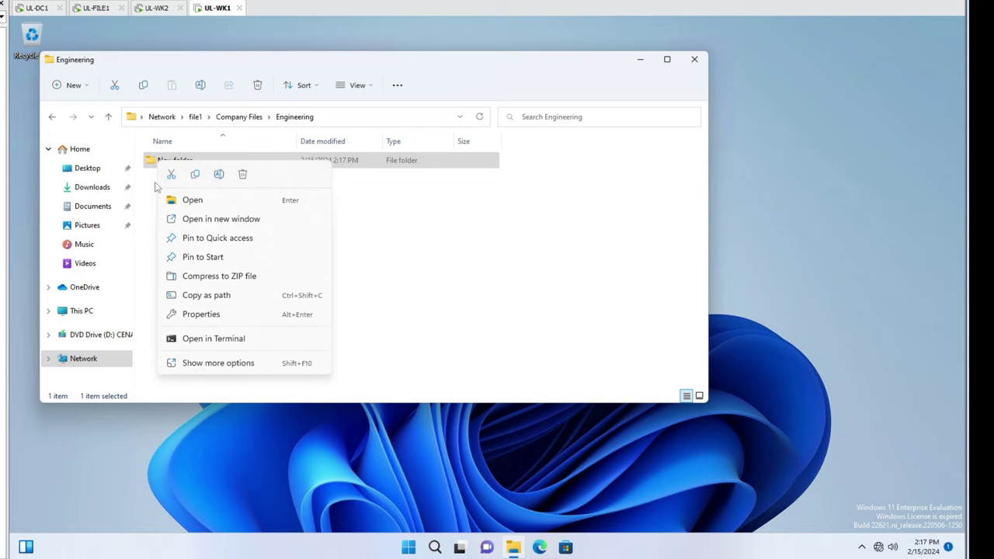
click(155, 185)
right_click(163, 162)
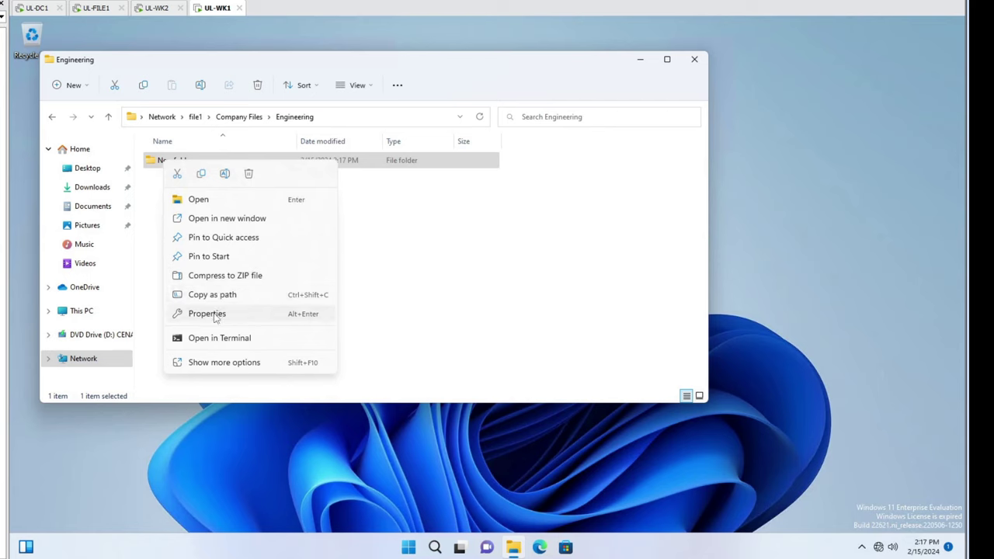
click(243, 317)
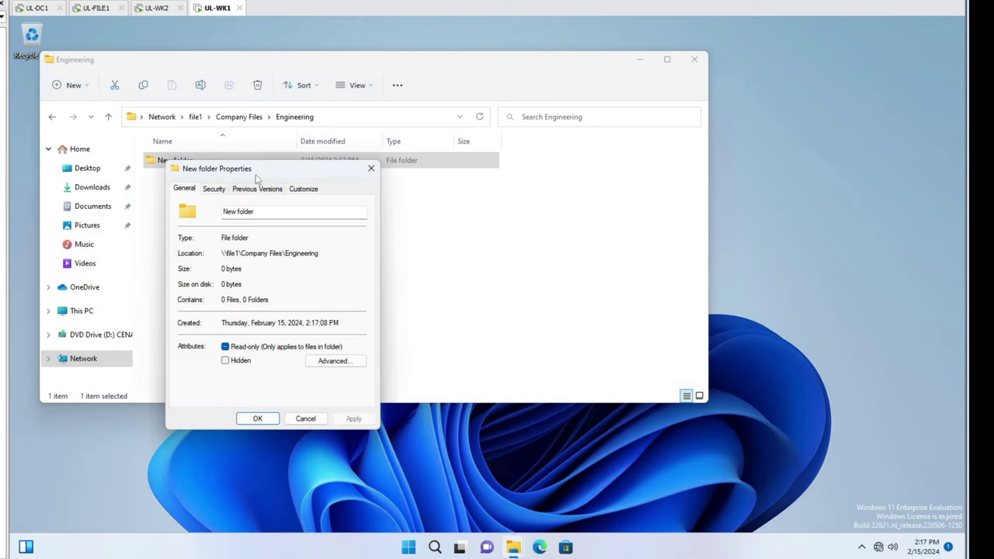
drag(256, 178, 262, 163)
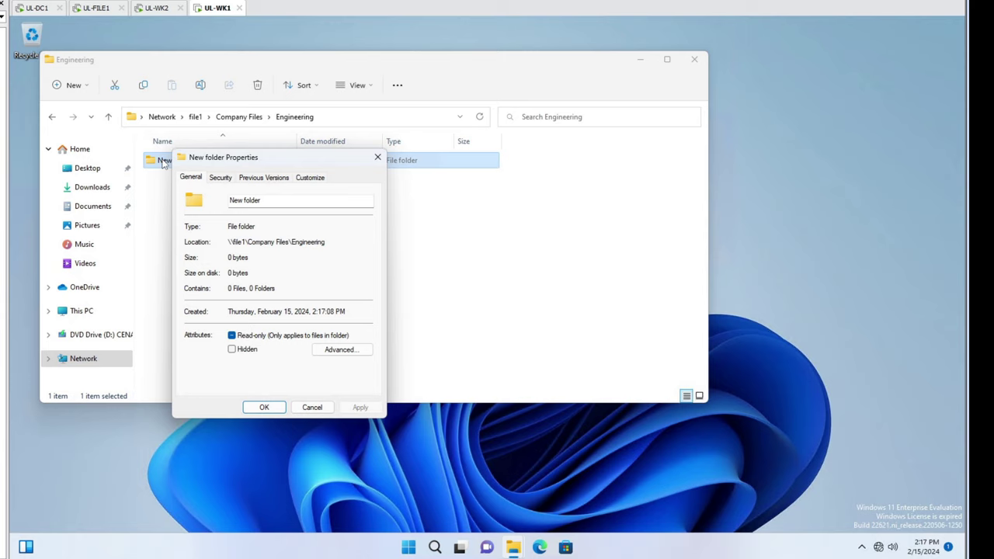
click(222, 178)
drag(236, 158, 232, 154)
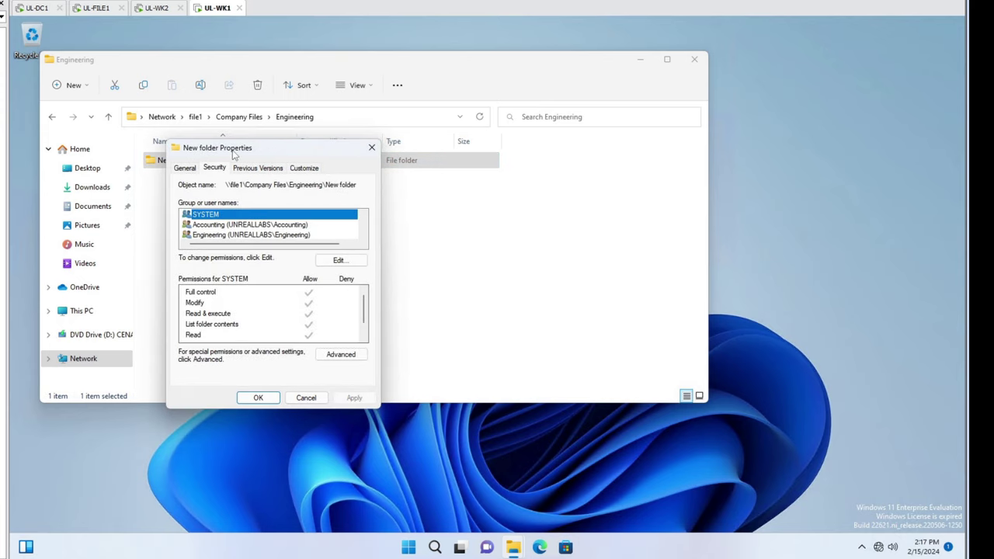
click(237, 225)
click(237, 234)
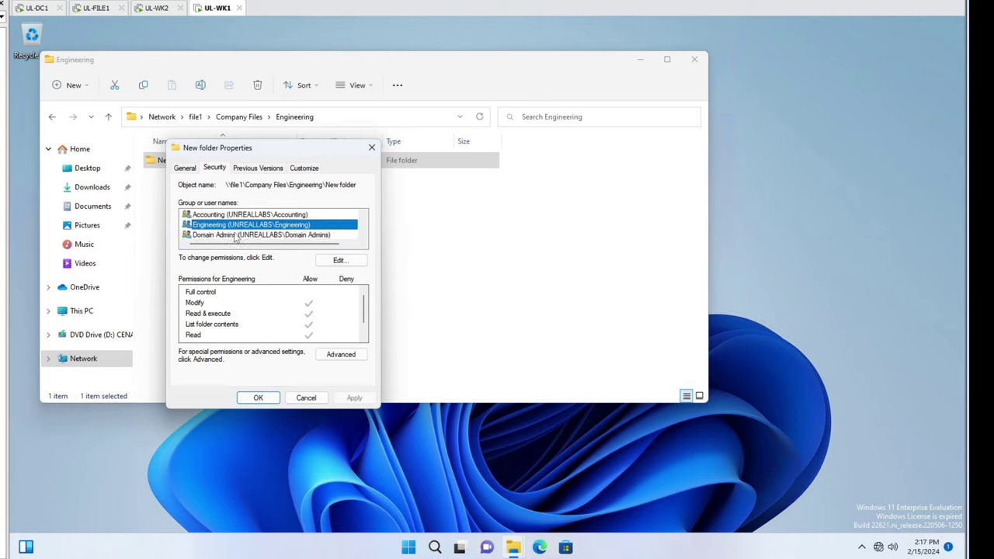
Open the permission editor and its Add dialog, then cancel out of every dialog without changes.
click(332, 261)
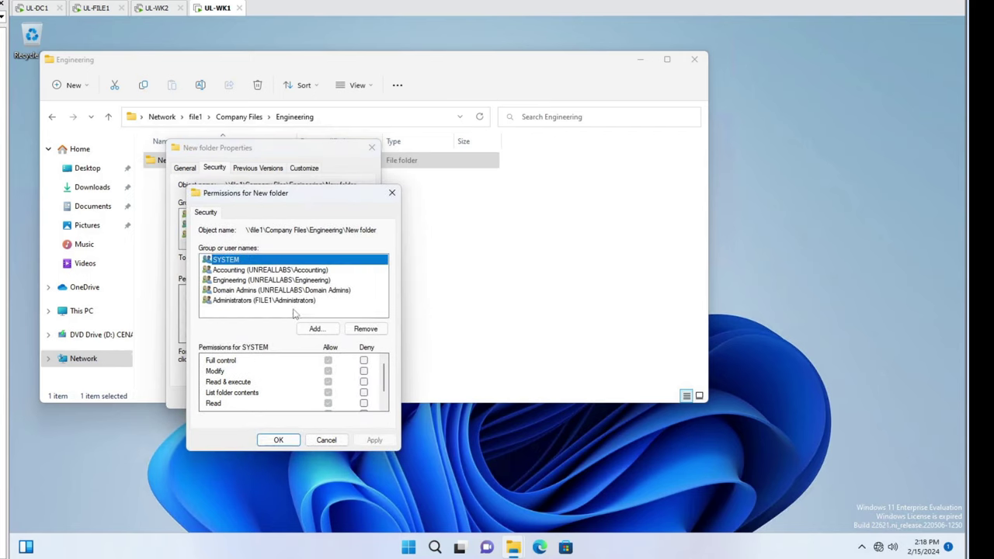
click(302, 329)
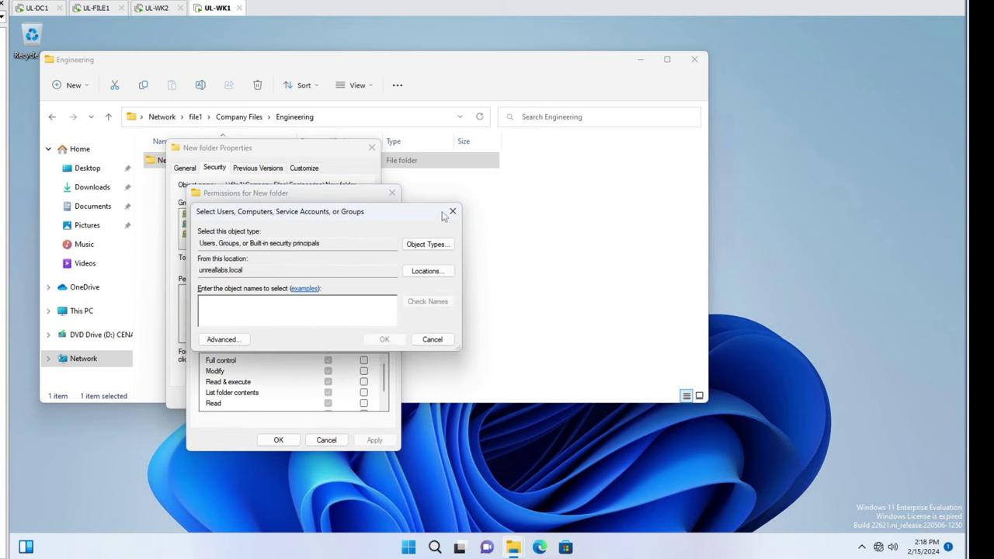
click(452, 212)
click(392, 193)
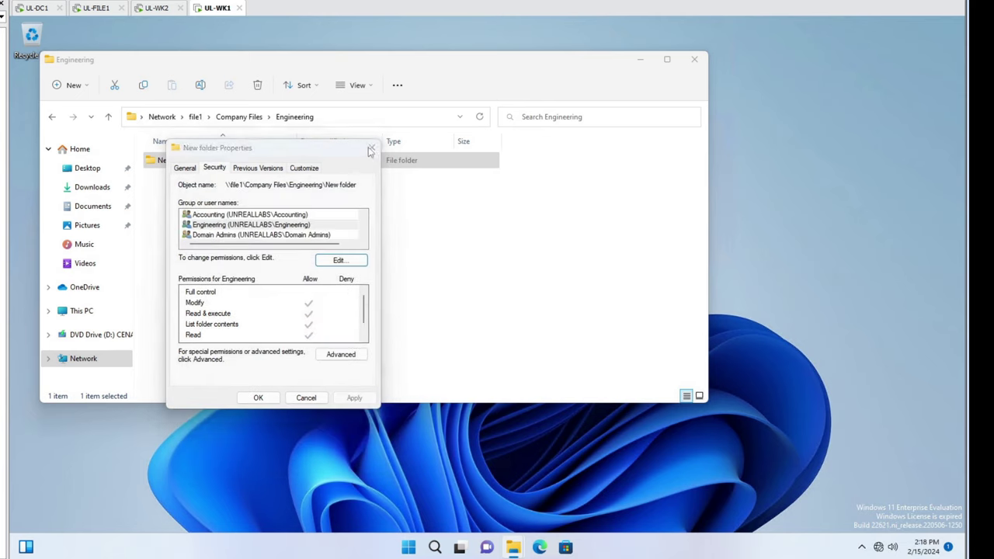
click(371, 148)
click(239, 208)
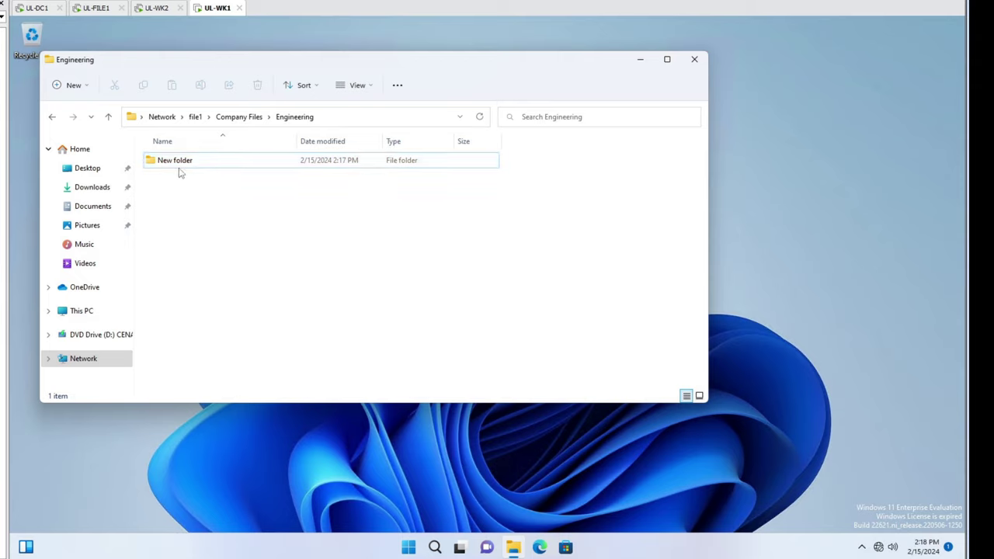
On FILE1, disable inheritance on Accounting, converting inherited entries into explicit permissions, and apply.
click(108, 12)
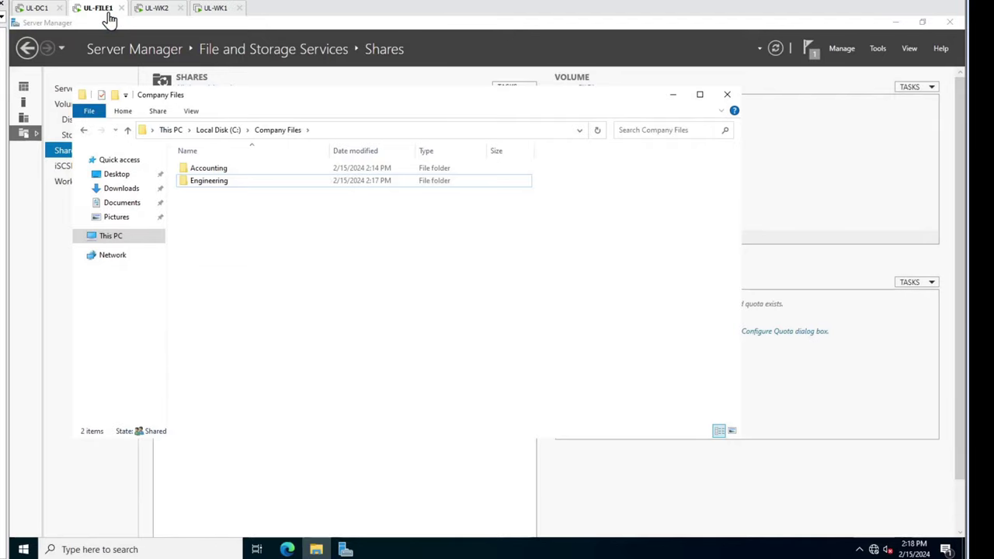
click(204, 171)
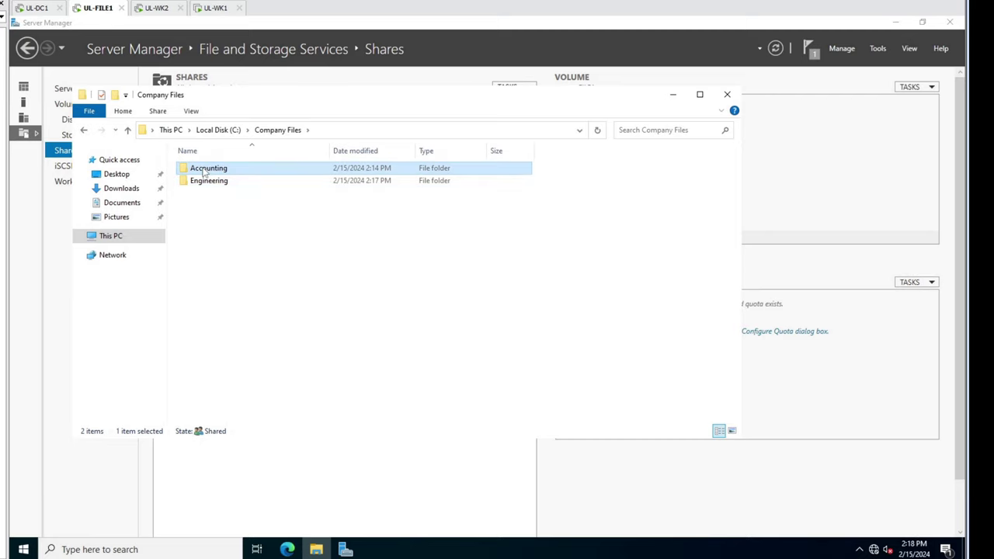
right_click(204, 172)
click(257, 367)
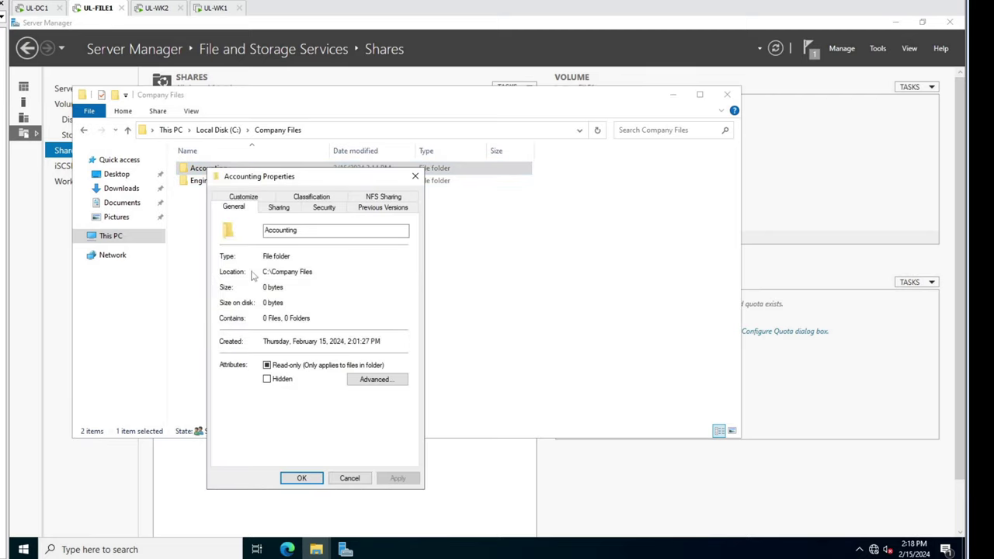
click(322, 207)
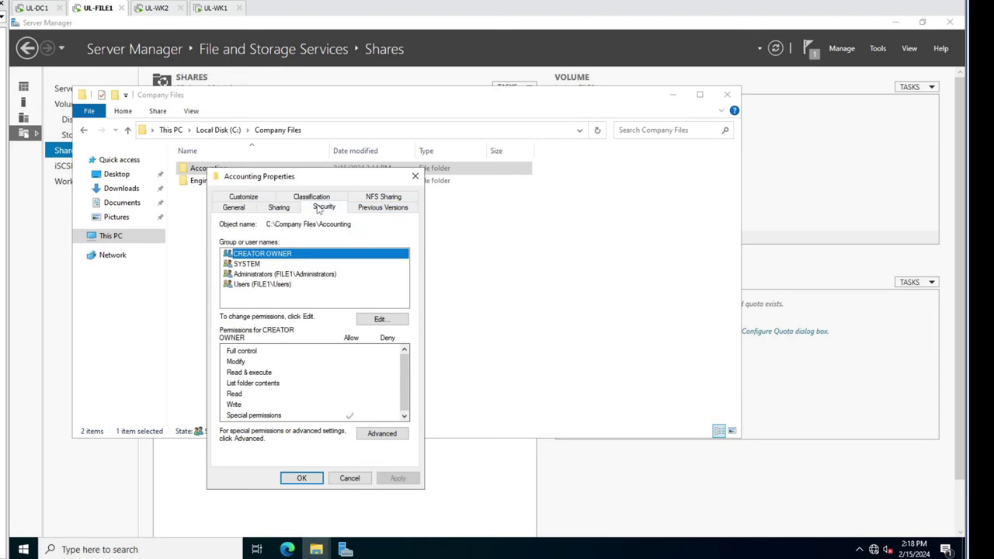
click(393, 435)
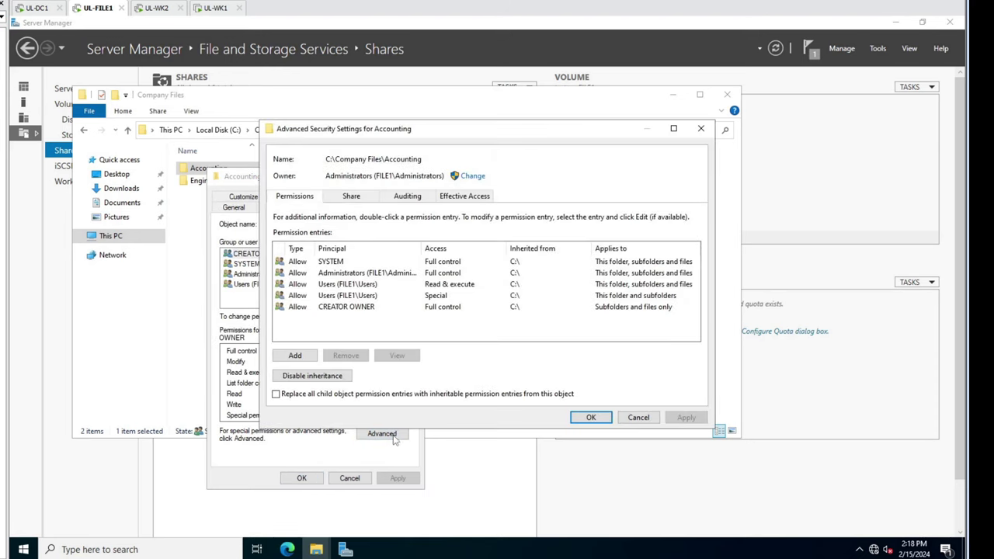
click(306, 376)
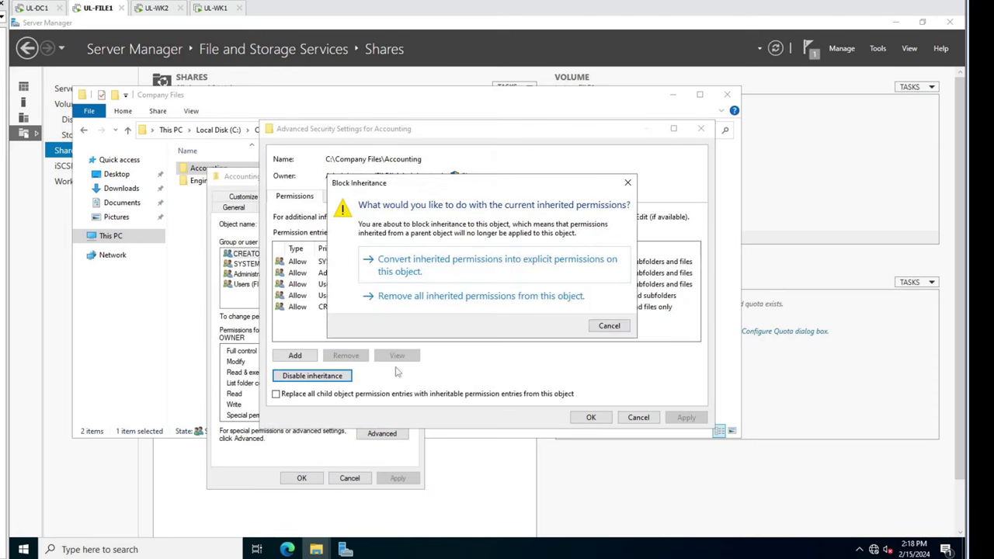
click(409, 275)
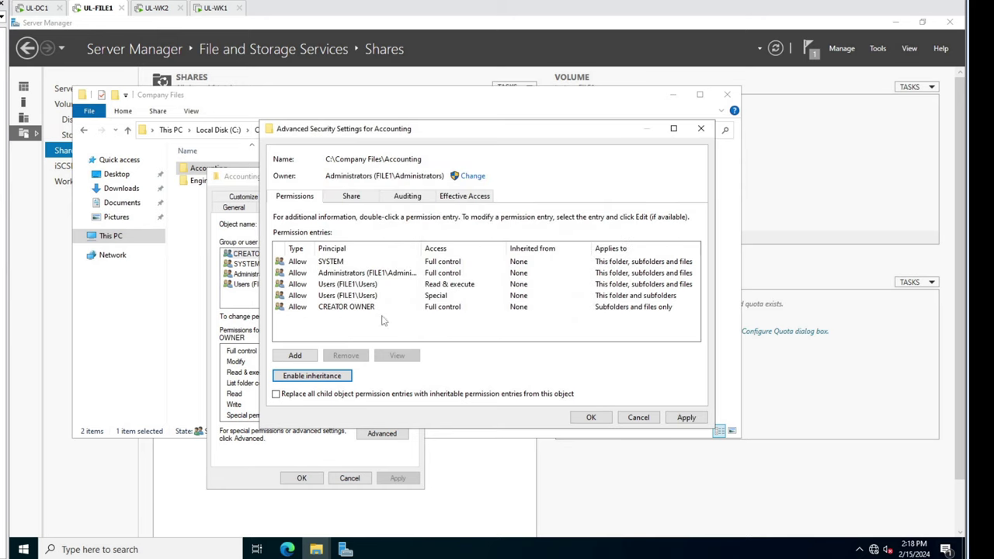
click(685, 417)
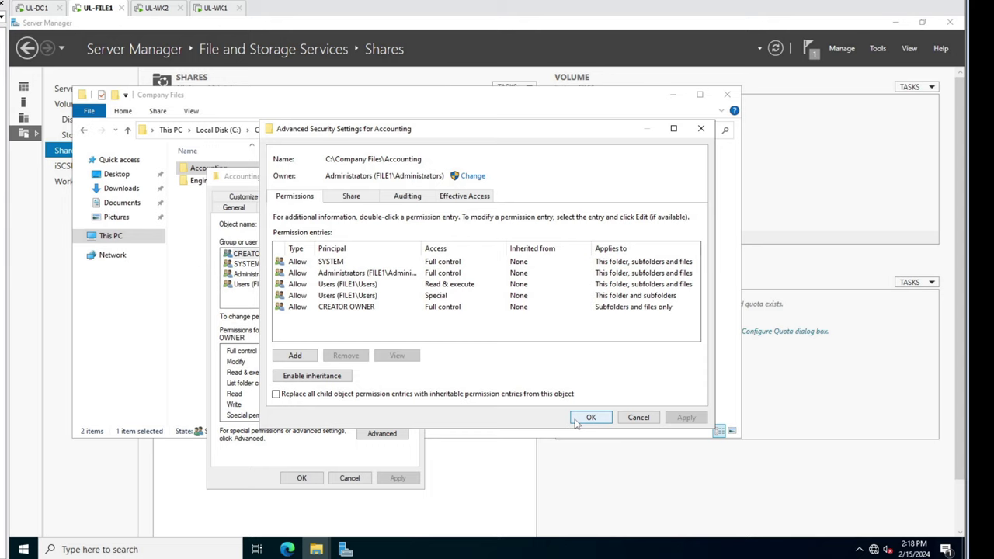
Add an Allow Modify permission entry for the Accounting group on the Accounting folder.
click(281, 356)
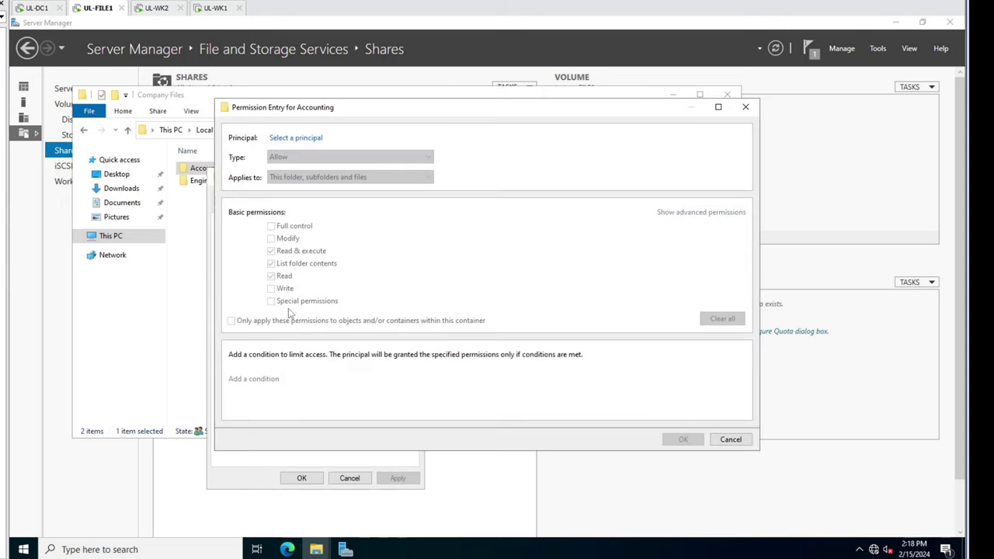
drag(354, 112, 287, 98)
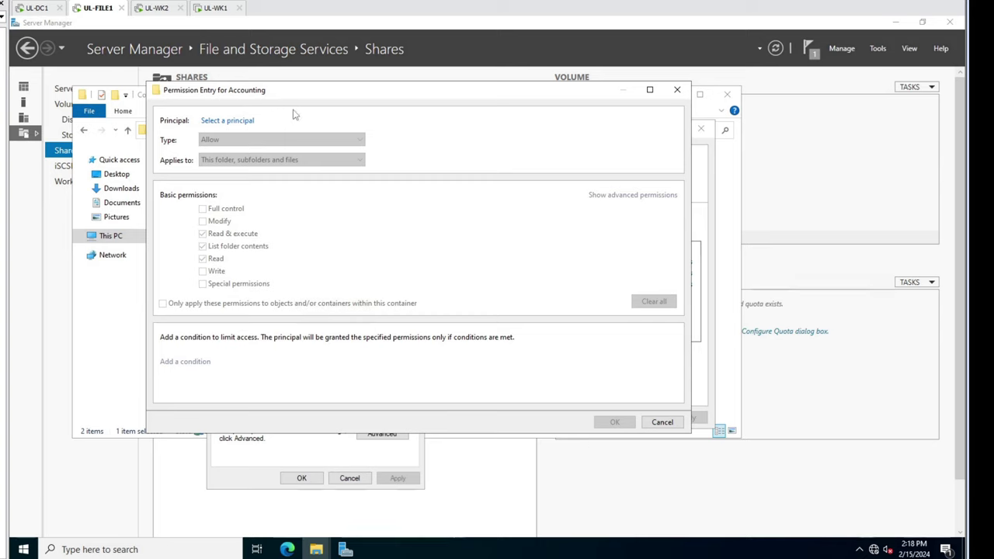
click(245, 122)
text(accounting)
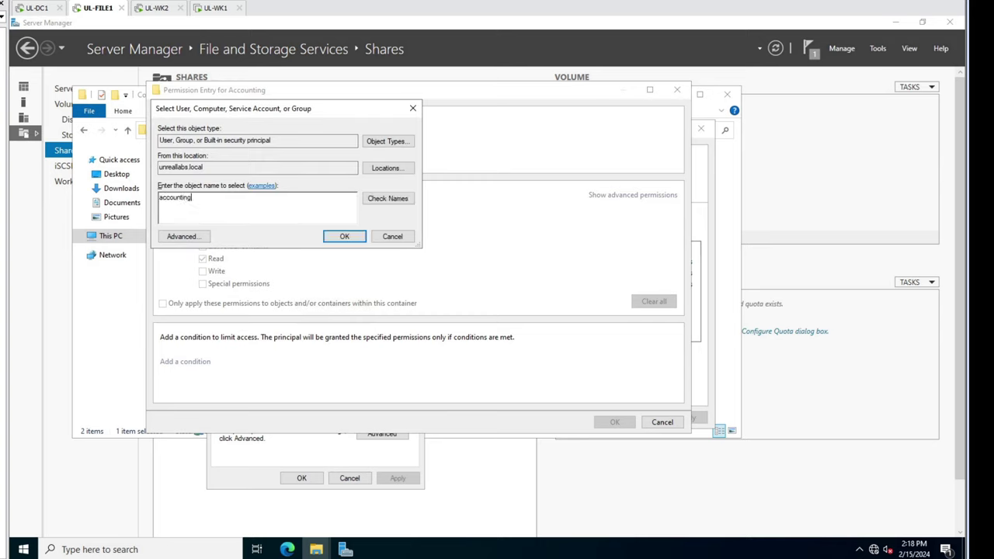
key(Return)
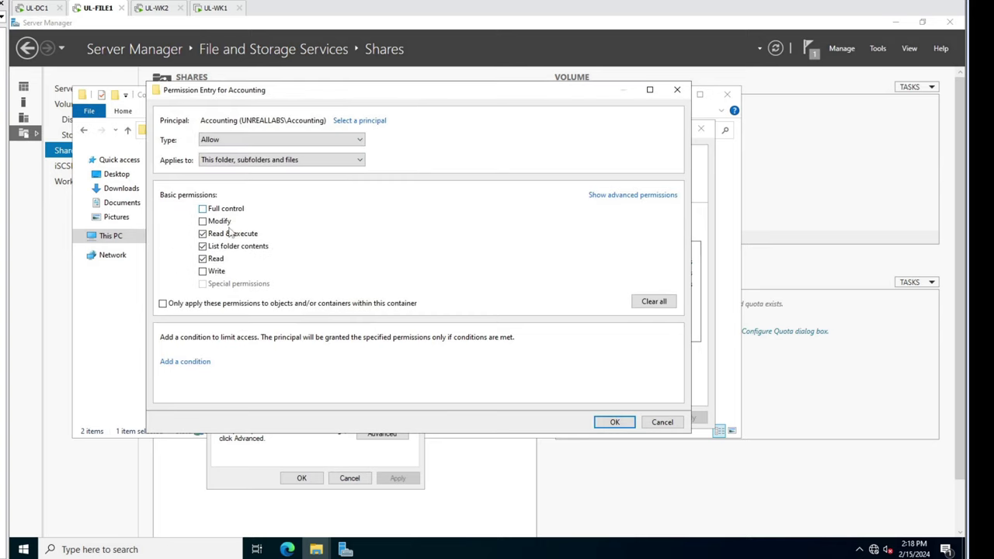
click(219, 222)
click(614, 422)
Abandon a second empty permission entry and select the Users Read & execute entry.
click(294, 358)
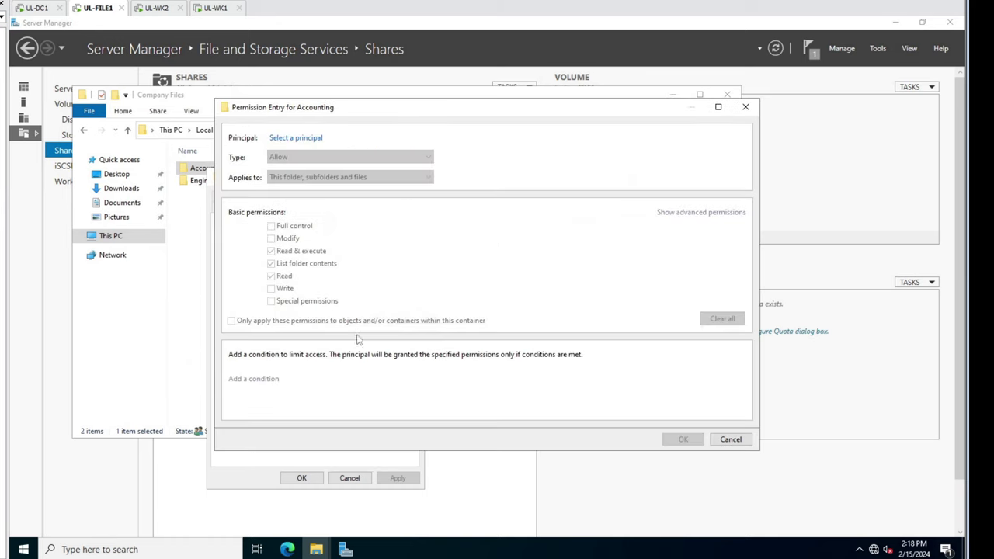
click(295, 138)
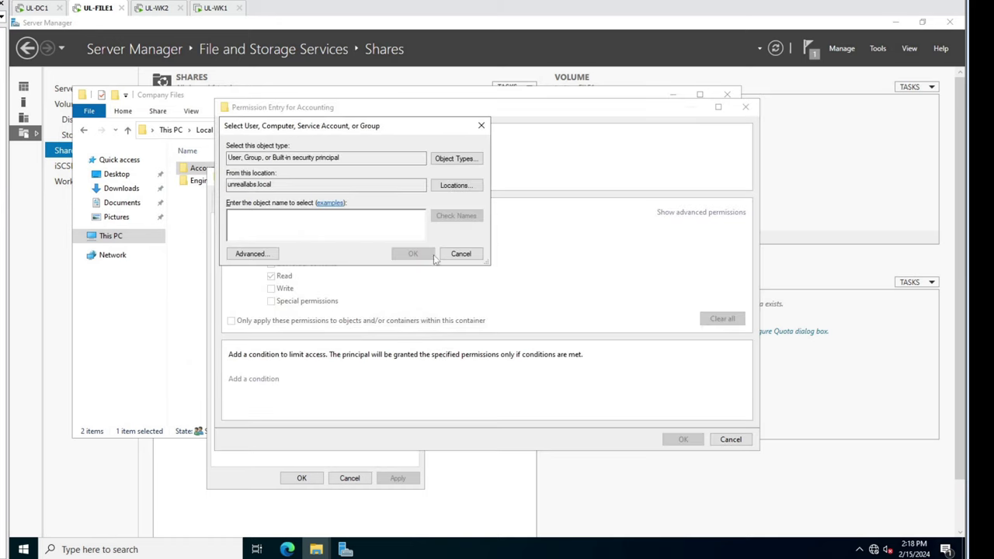
click(461, 253)
click(730, 441)
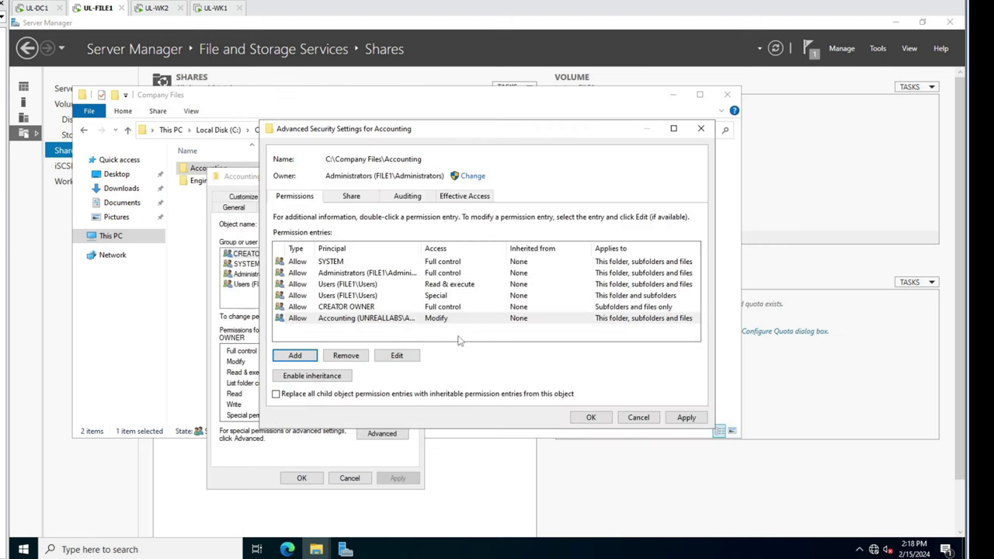
click(335, 286)
click(299, 358)
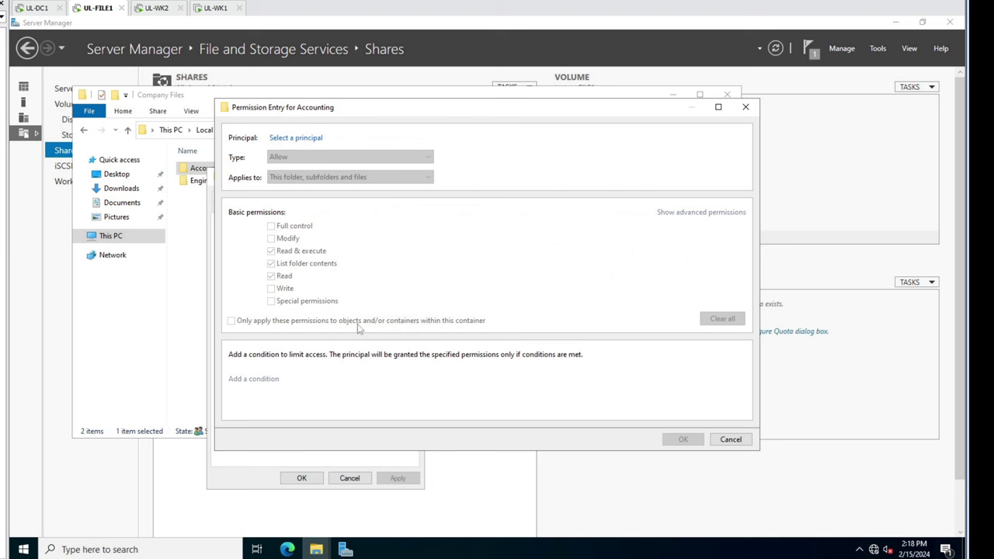
Remove the Users Read & execute and Users Special entries from Accounting's permissions.
click(727, 441)
click(357, 285)
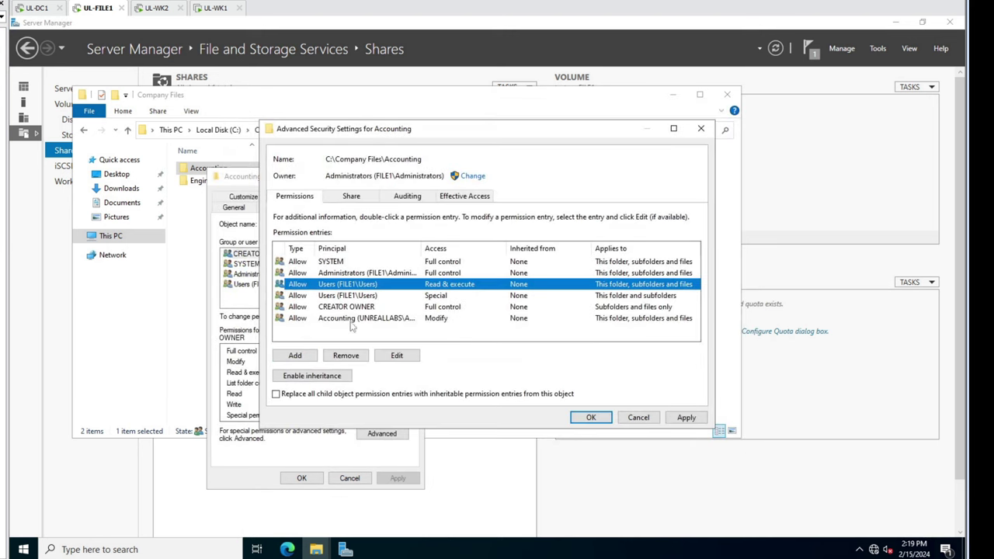
click(347, 356)
click(348, 284)
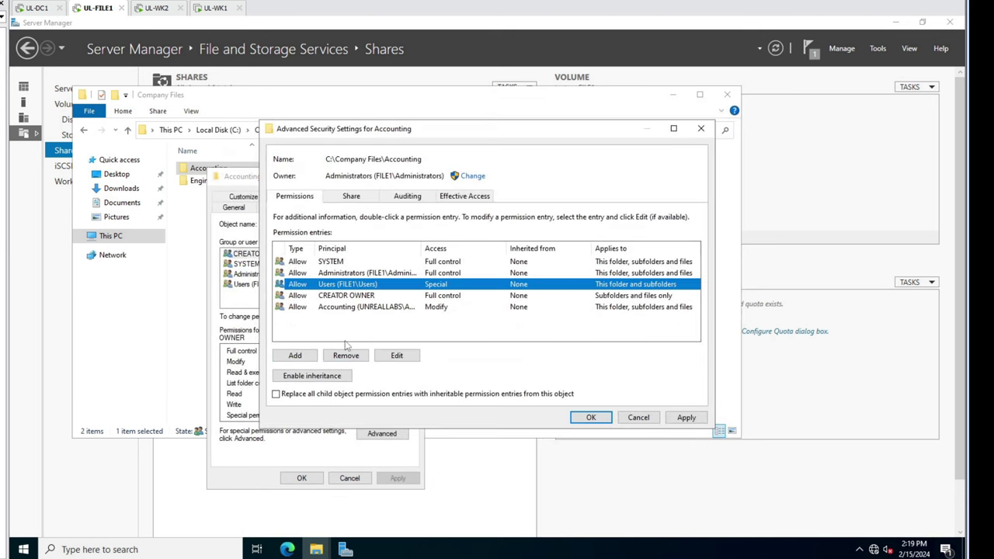
click(346, 355)
Add a Full control permission entry for the Domain Admins group.
click(295, 355)
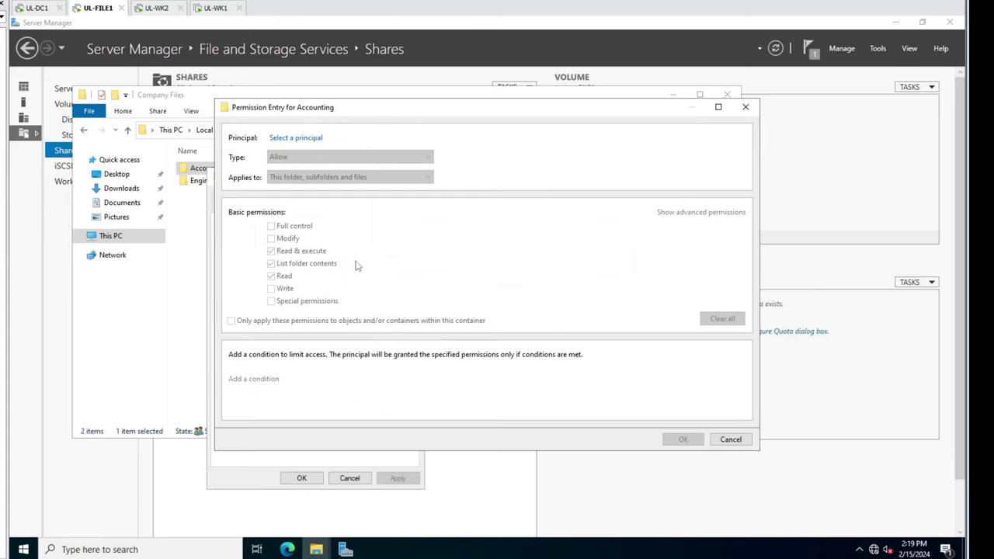
click(295, 138)
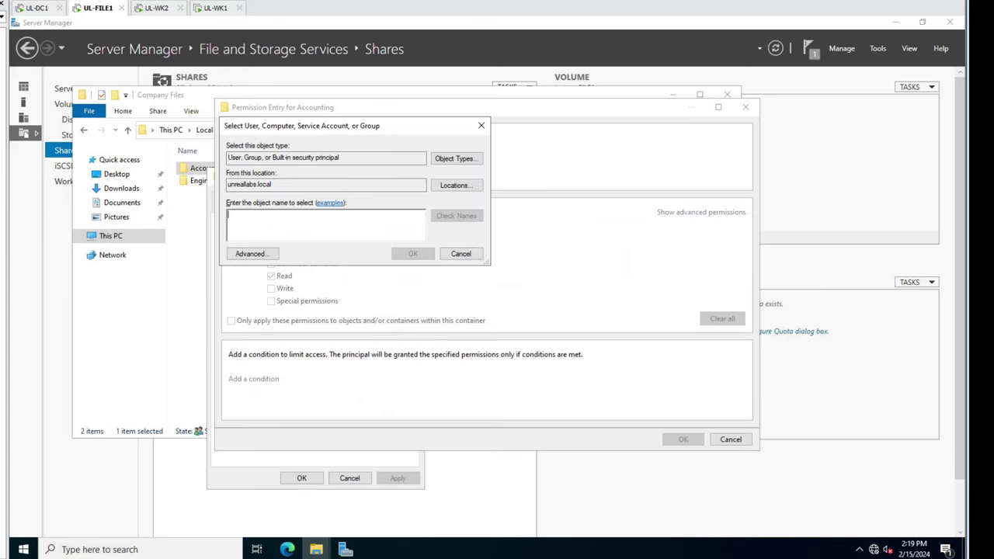
text(domain admins)
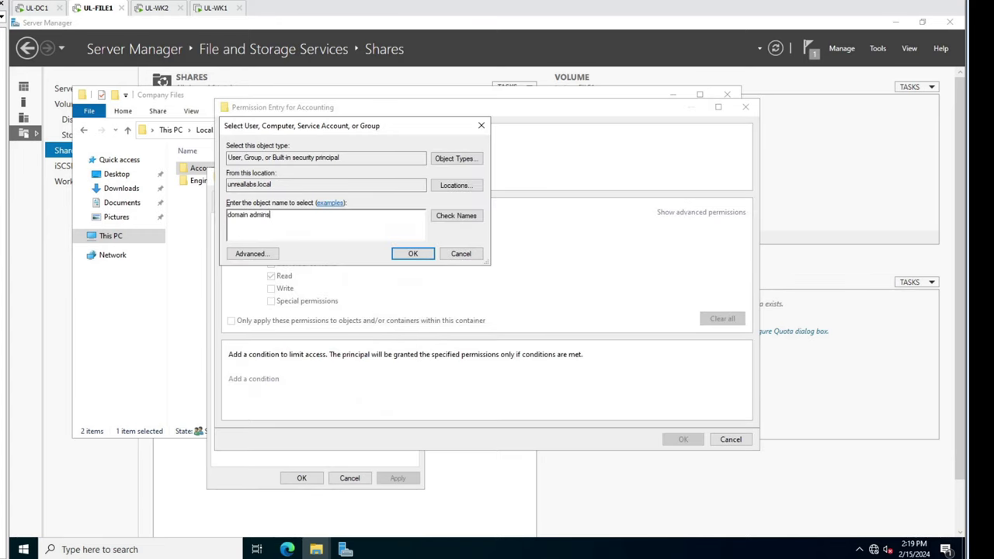
key(Return)
click(303, 226)
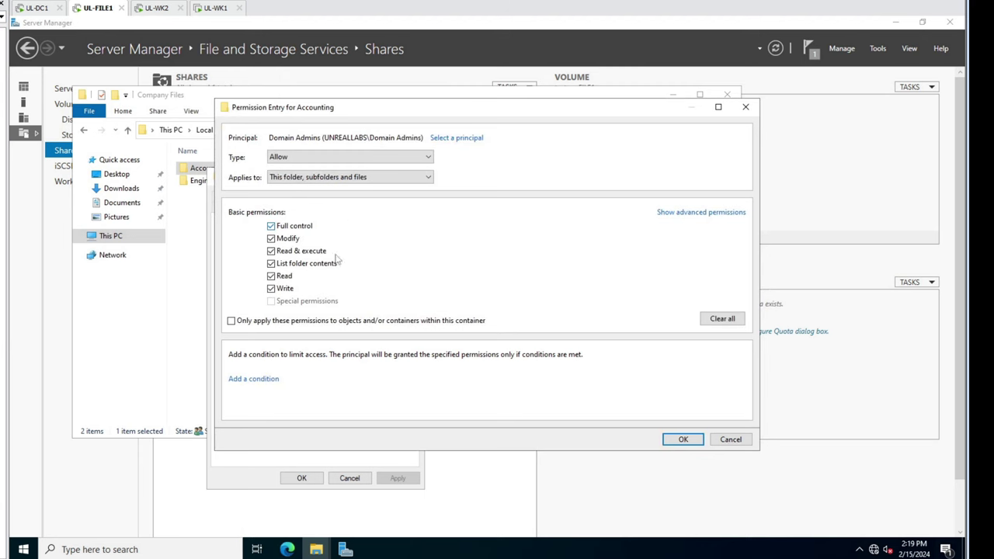
click(677, 440)
click(359, 274)
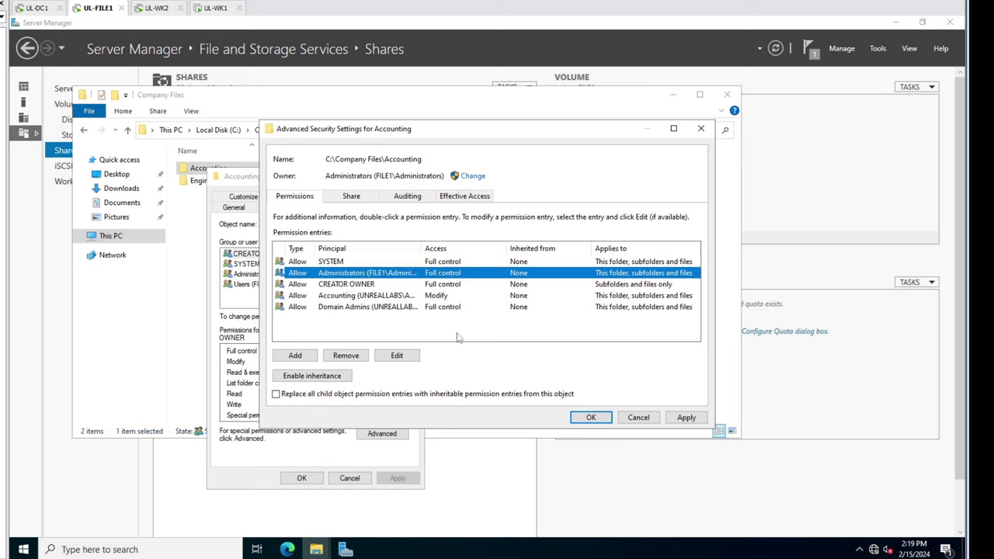
Remove the CREATOR OWNER entry, apply the changes, and close Accounting's security dialogs.
click(686, 417)
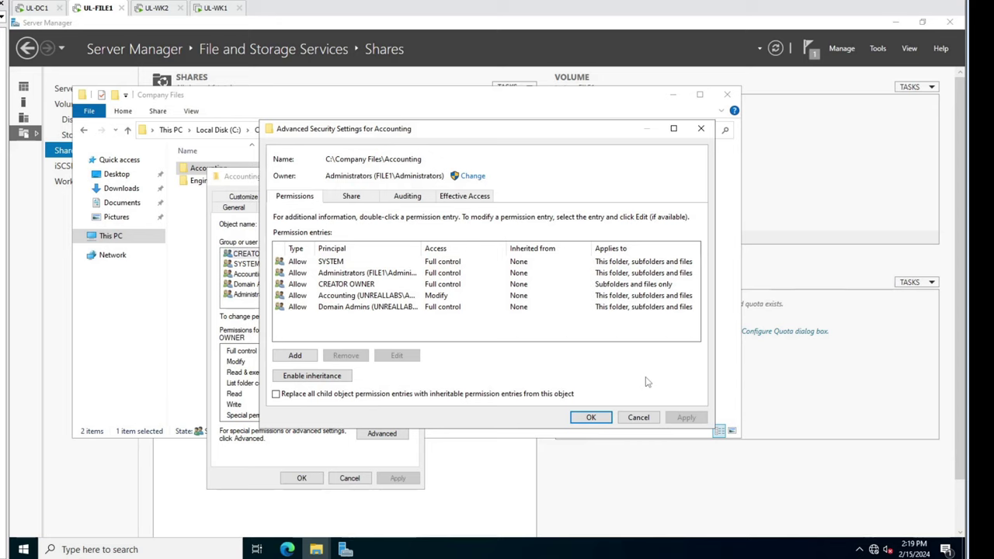
click(359, 275)
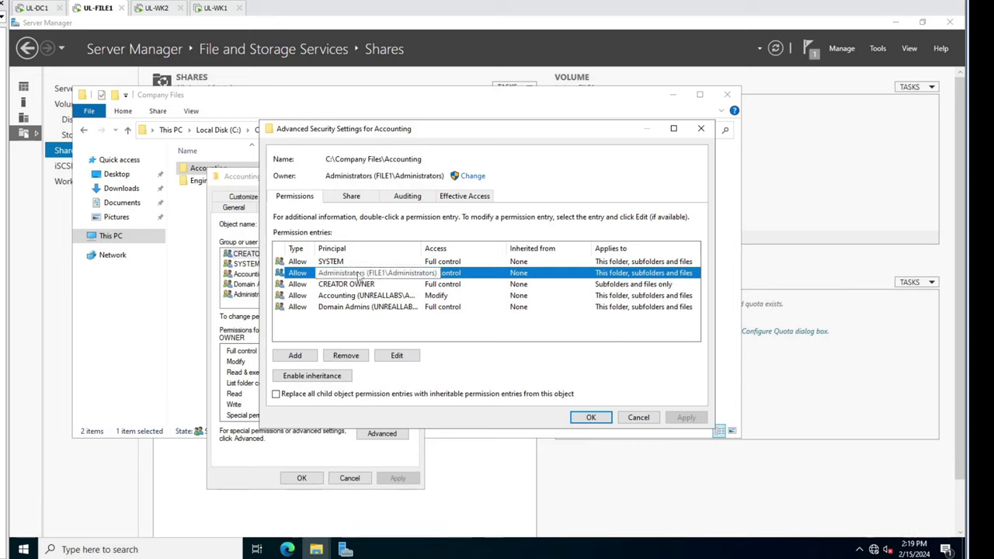
drag(421, 249, 447, 249)
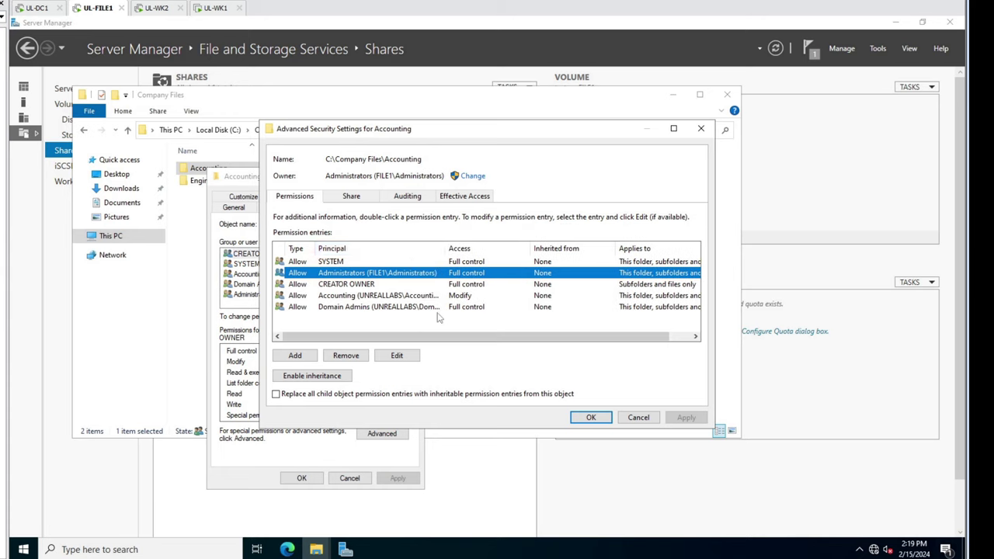
click(331, 308)
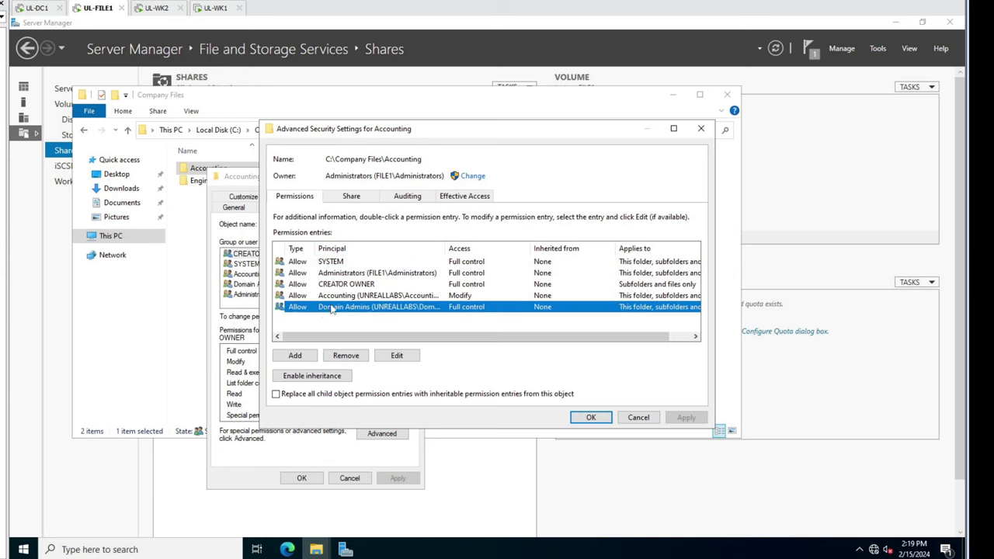
click(333, 286)
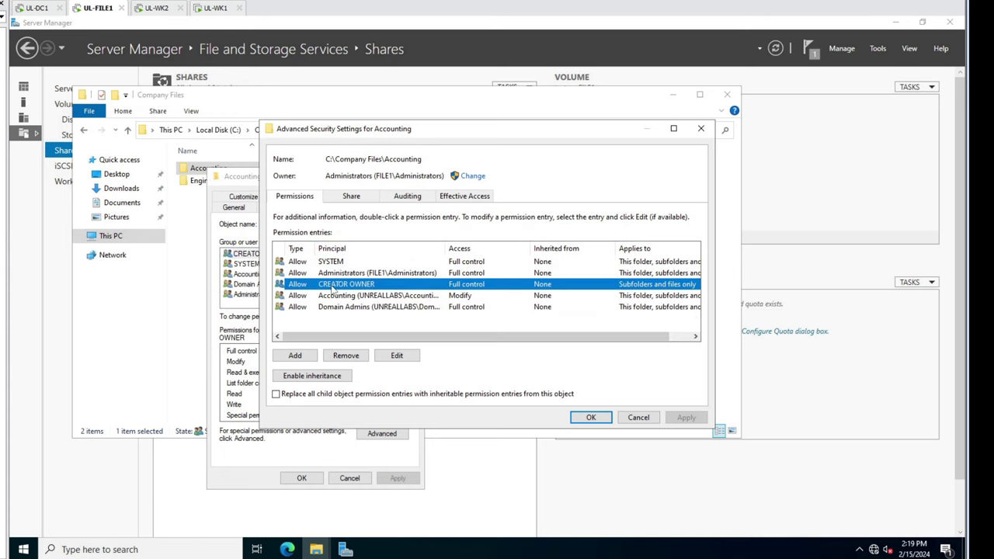
click(343, 357)
click(686, 419)
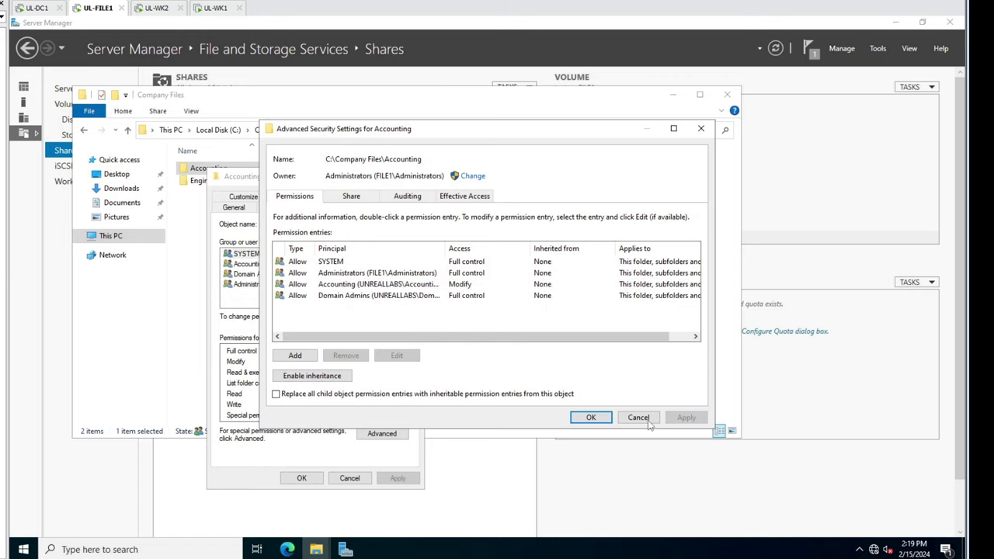
click(590, 417)
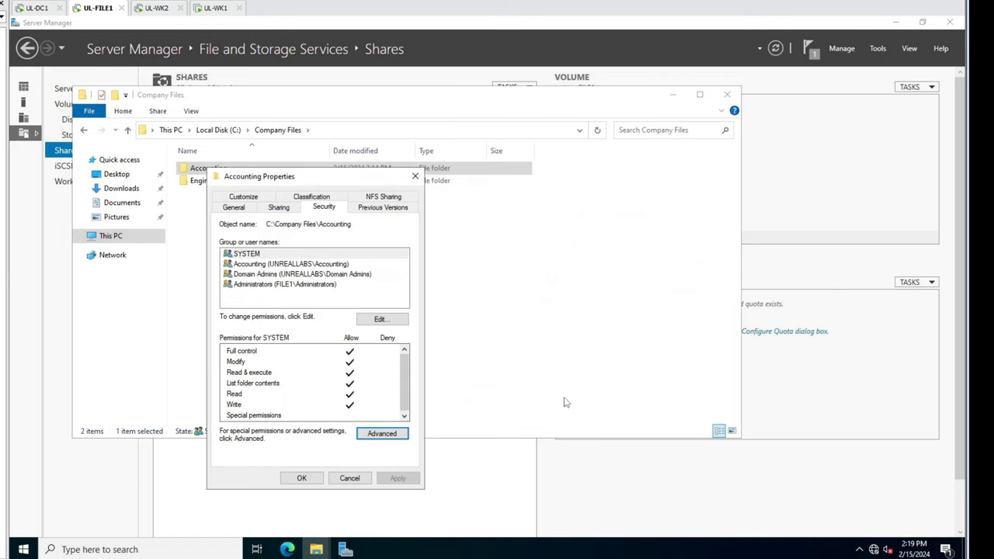
click(350, 478)
Reopen Accounting's Security properties to verify the remaining four entries, then close them.
click(287, 293)
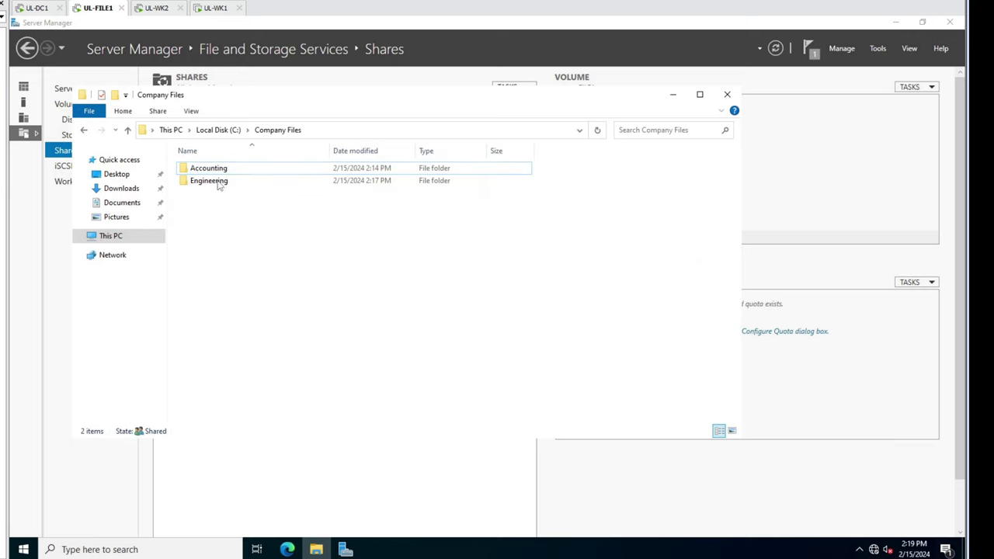
click(210, 170)
right_click(210, 170)
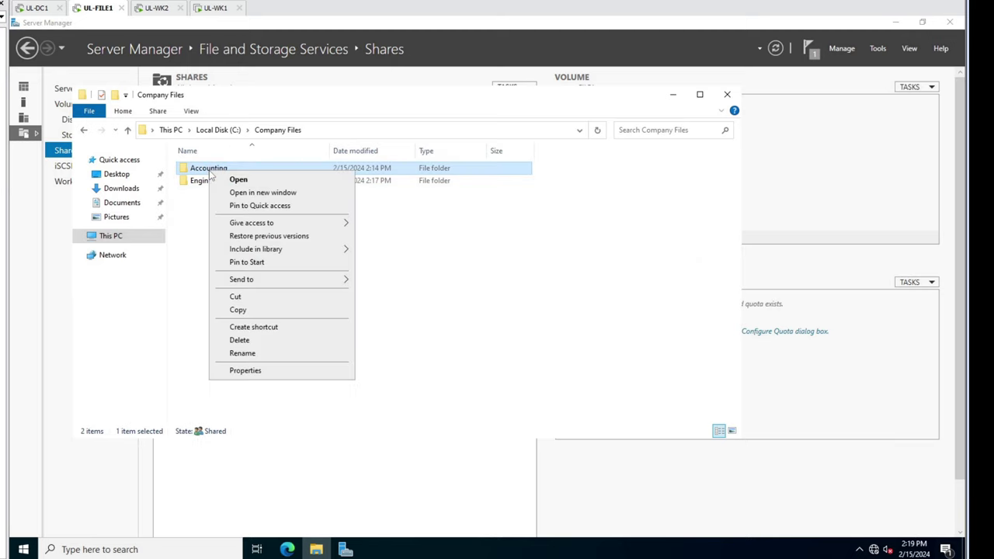
click(256, 370)
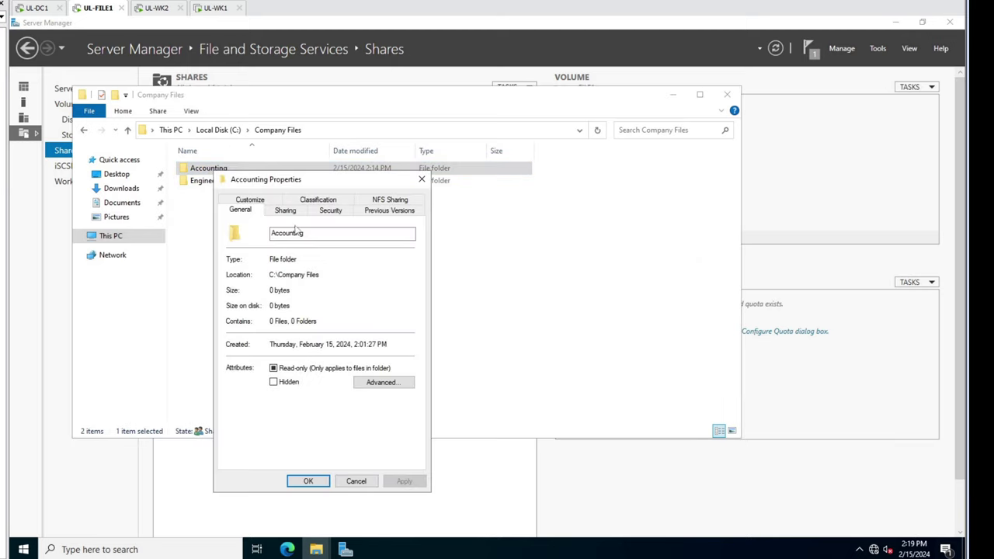
click(330, 210)
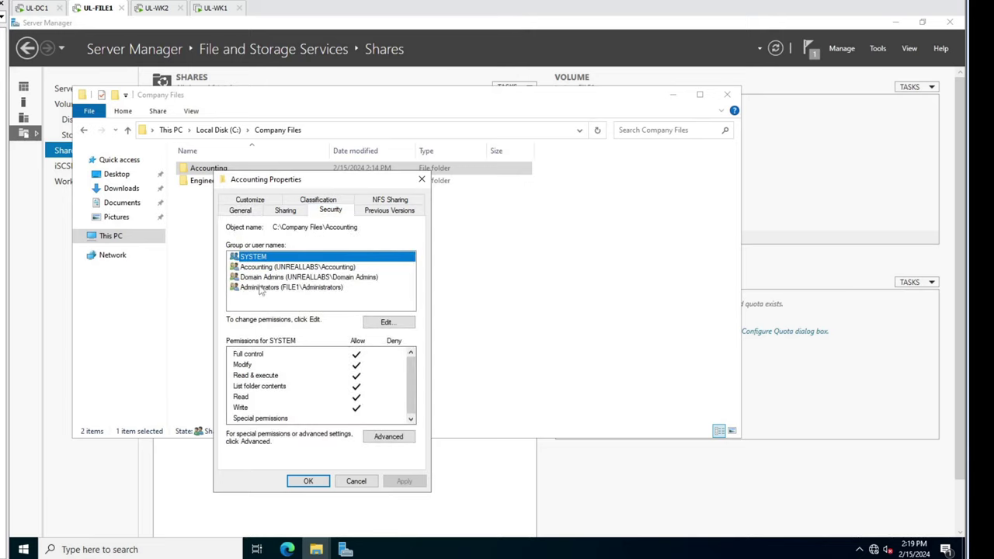
click(308, 481)
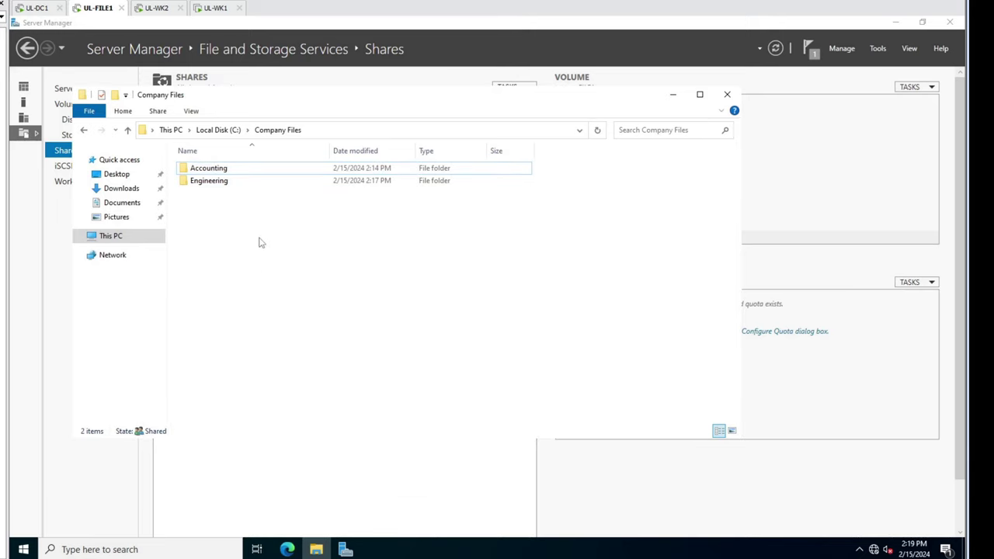
click(232, 169)
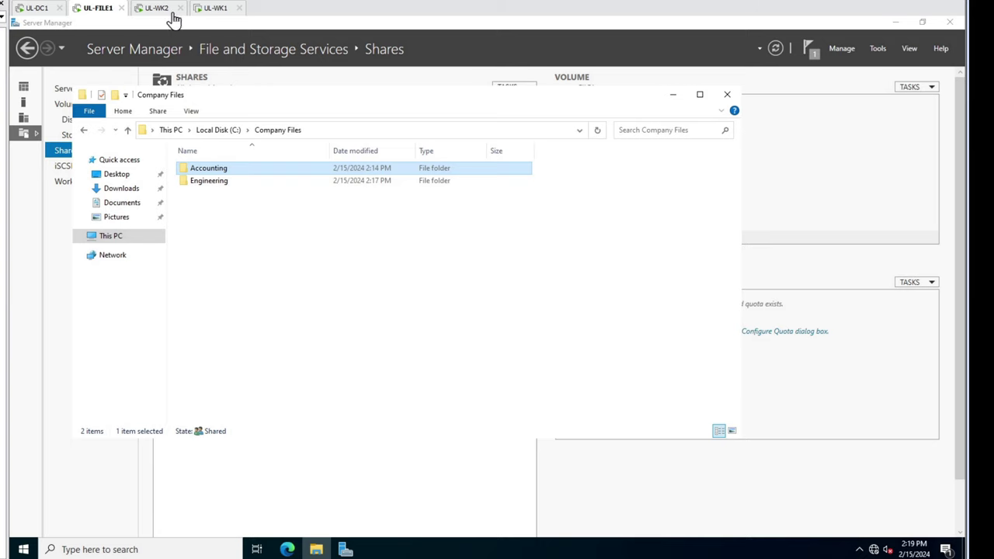
Switch to the UL-WK2 workstation and go up to the Company Files share.
click(199, 9)
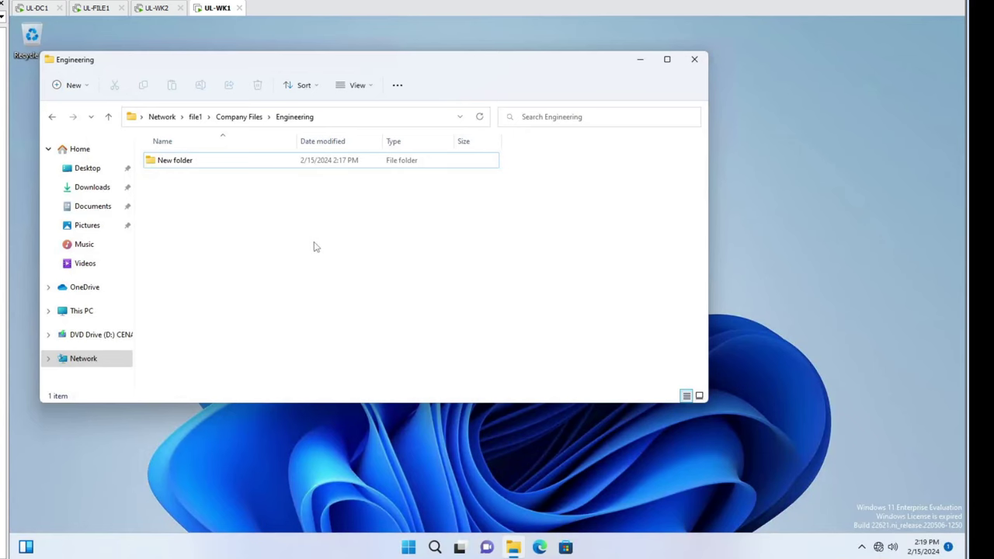
right_click(186, 201)
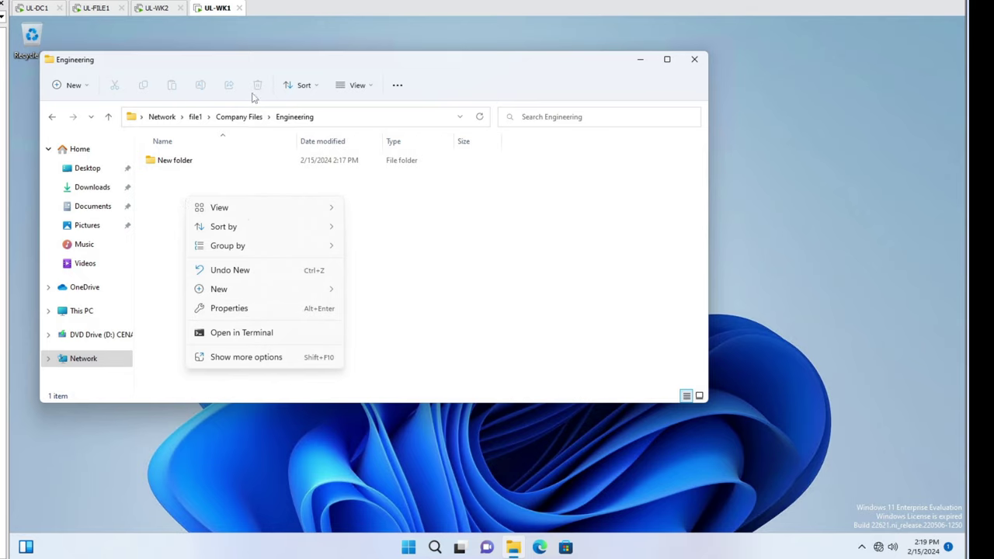
click(164, 8)
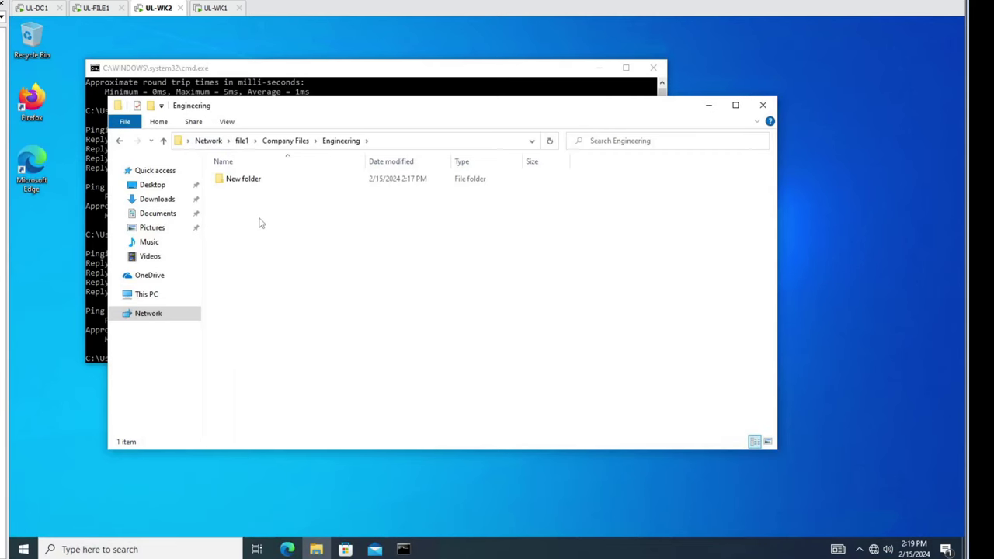
click(287, 143)
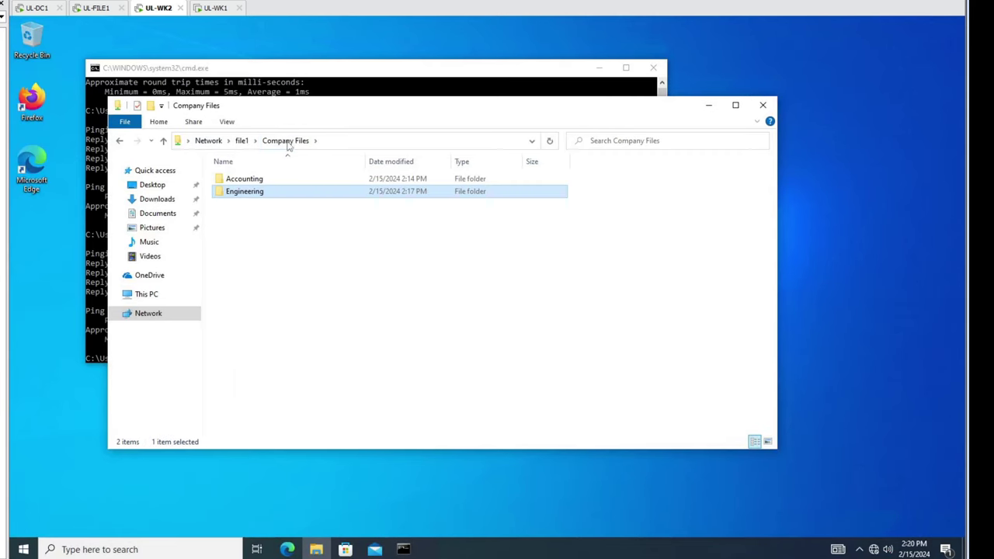
Try creating a new folder in Engineering, dismiss the Access Denied message, and return to Company Files.
double_click(245, 192)
right_click(262, 250)
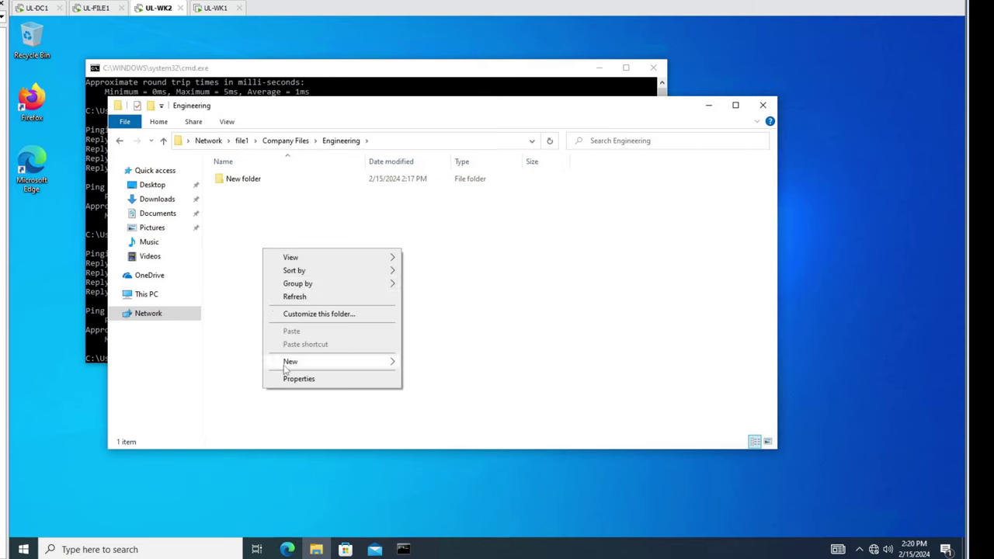
mouse_move(344, 363)
click(430, 363)
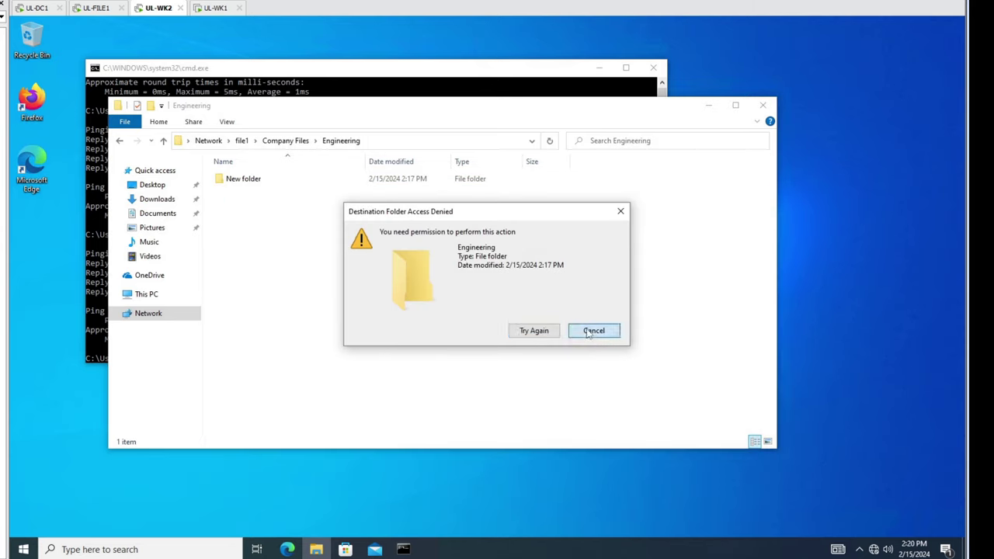
click(588, 331)
click(285, 141)
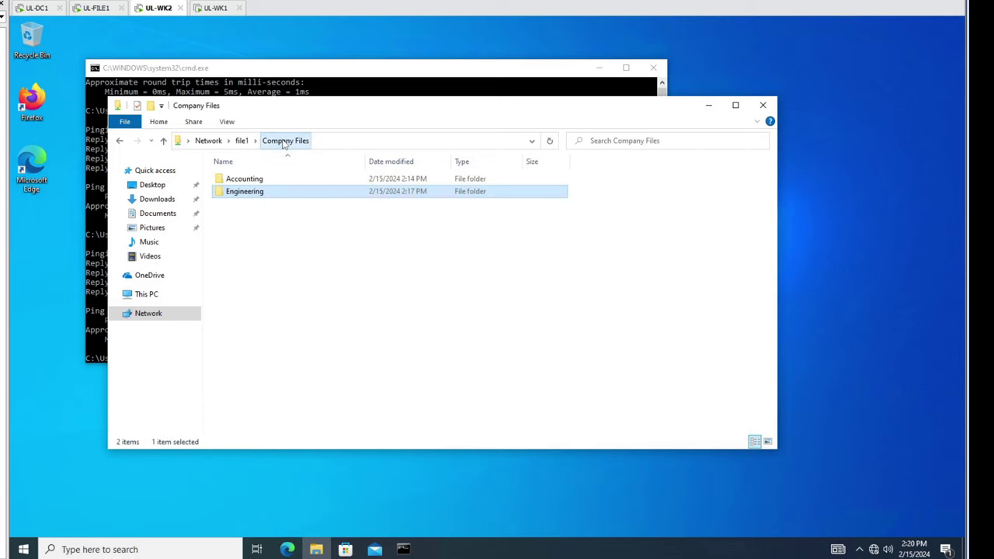
double_click(245, 180)
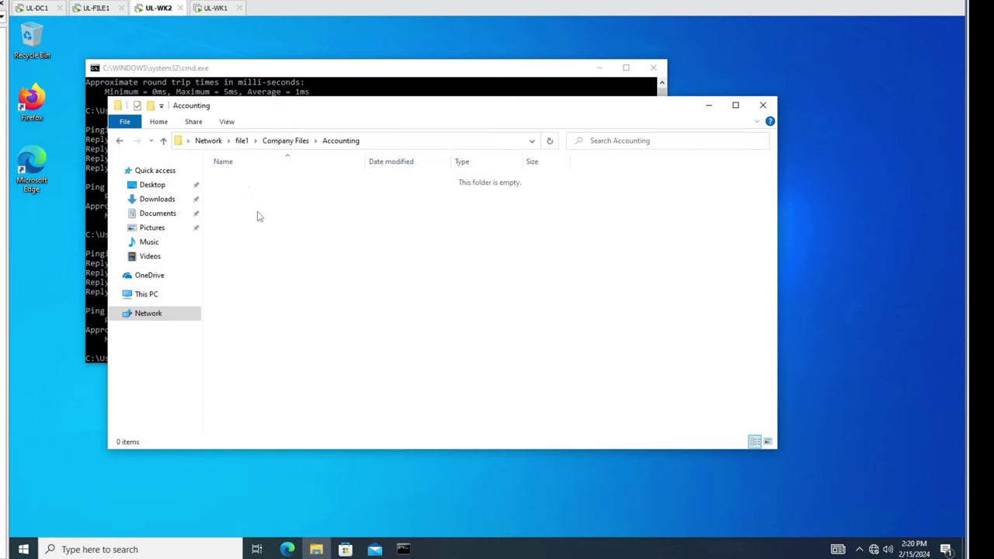
right_click(259, 216)
mouse_move(289, 326)
click(414, 326)
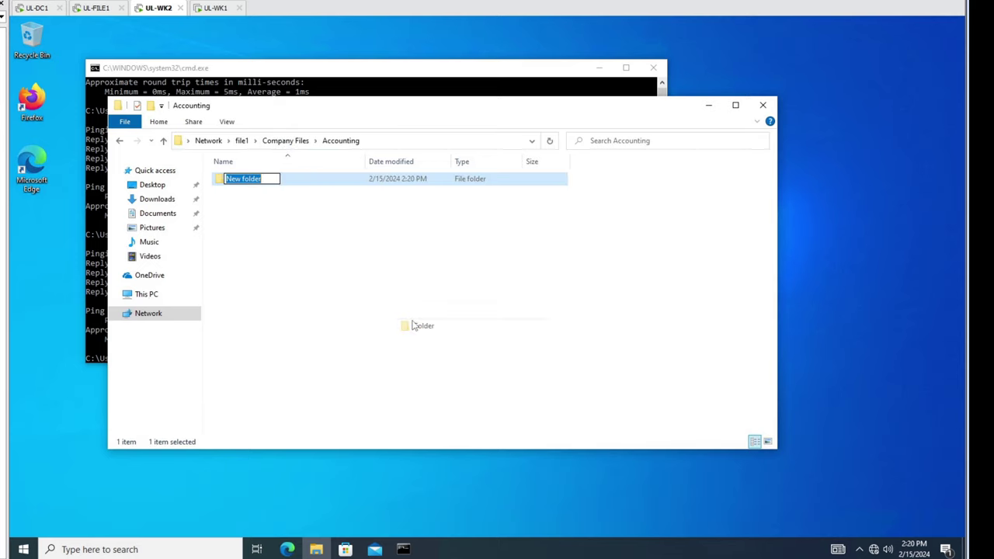
click(413, 326)
right_click(247, 183)
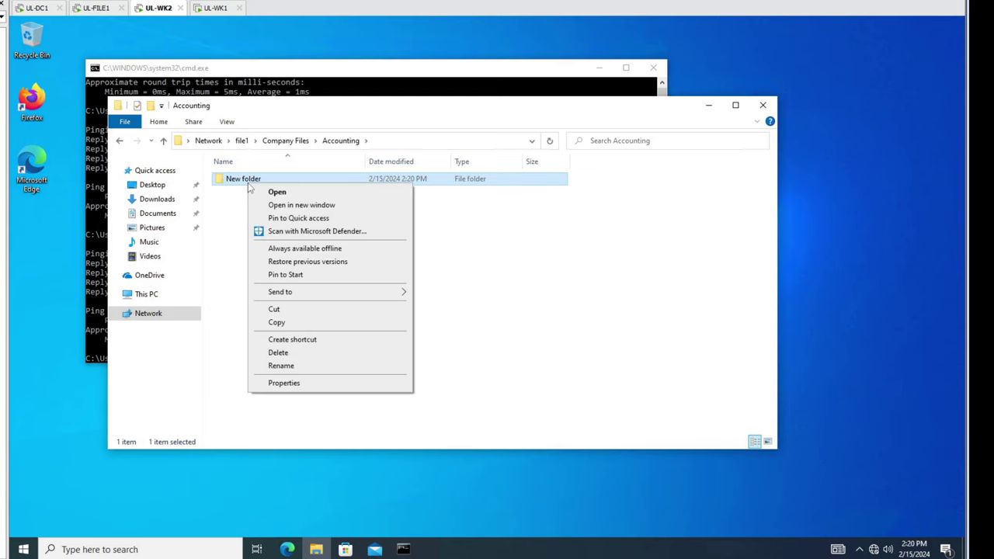
click(303, 383)
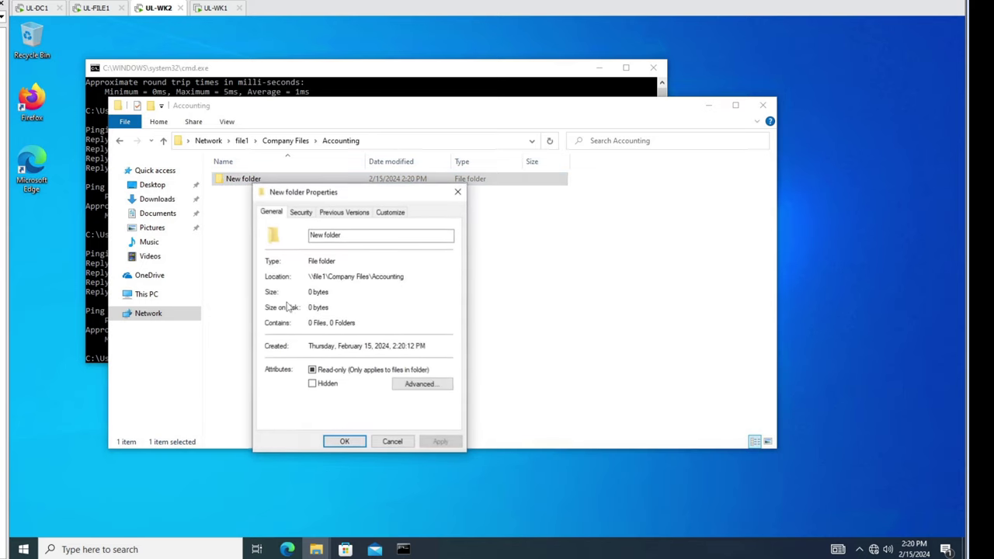
click(301, 212)
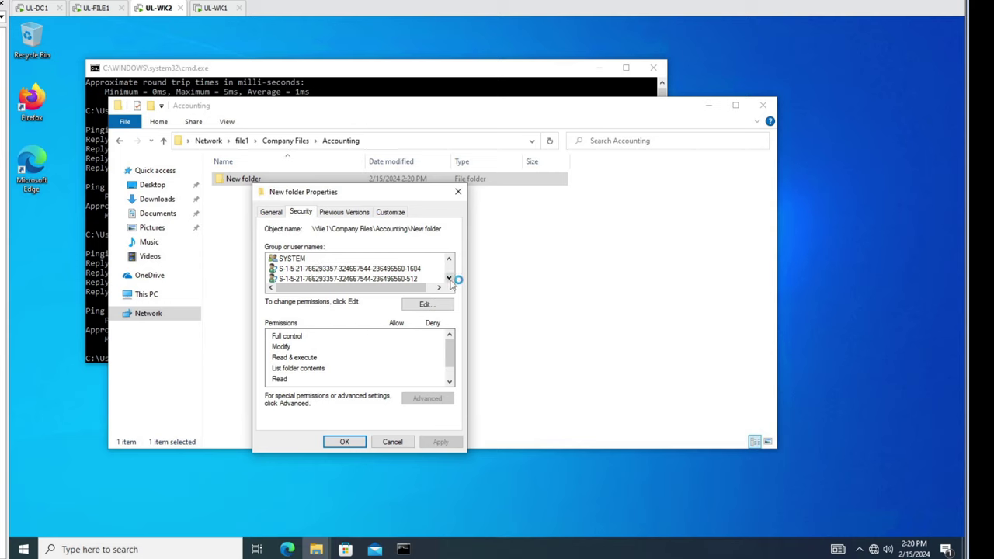
scroll(449, 281, down, 1)
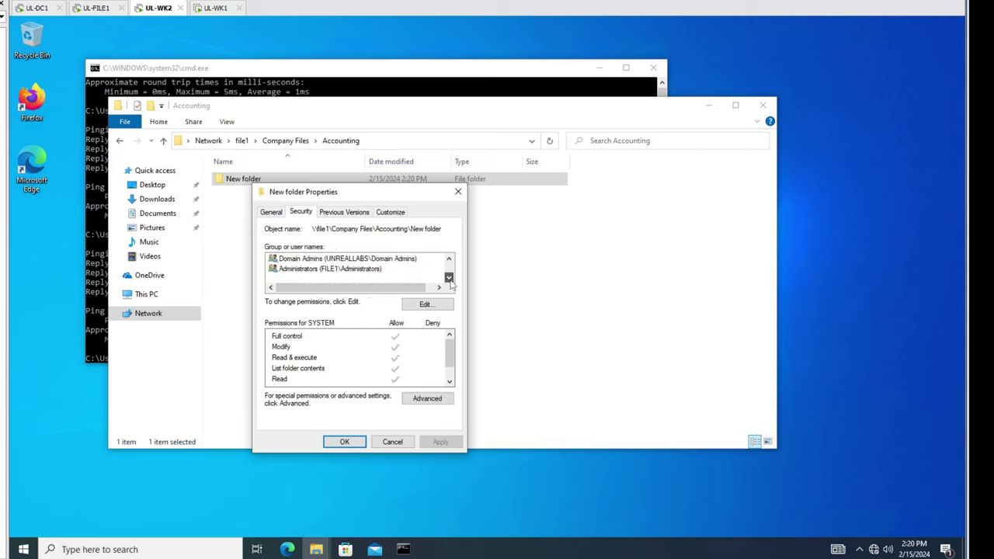
scroll(355, 264, up, 2)
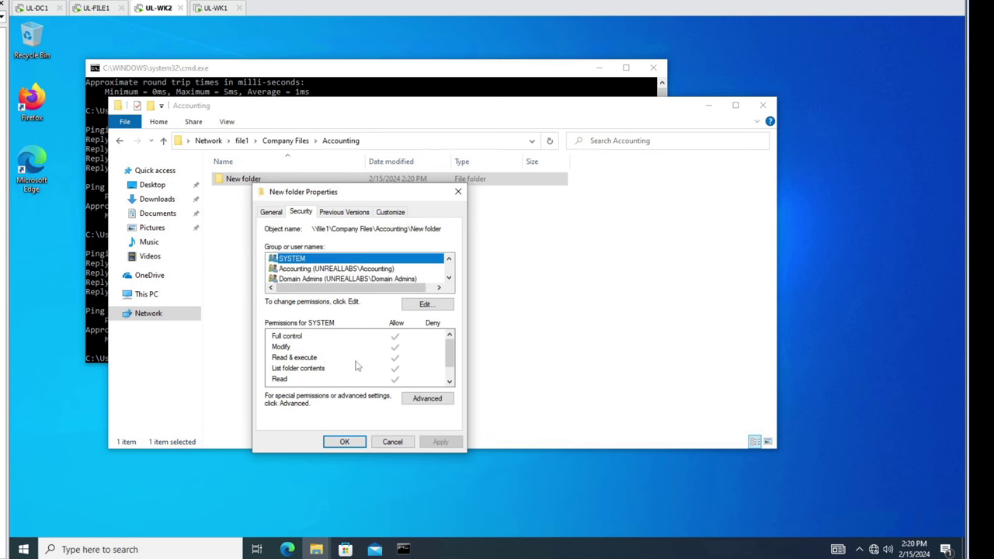
click(423, 398)
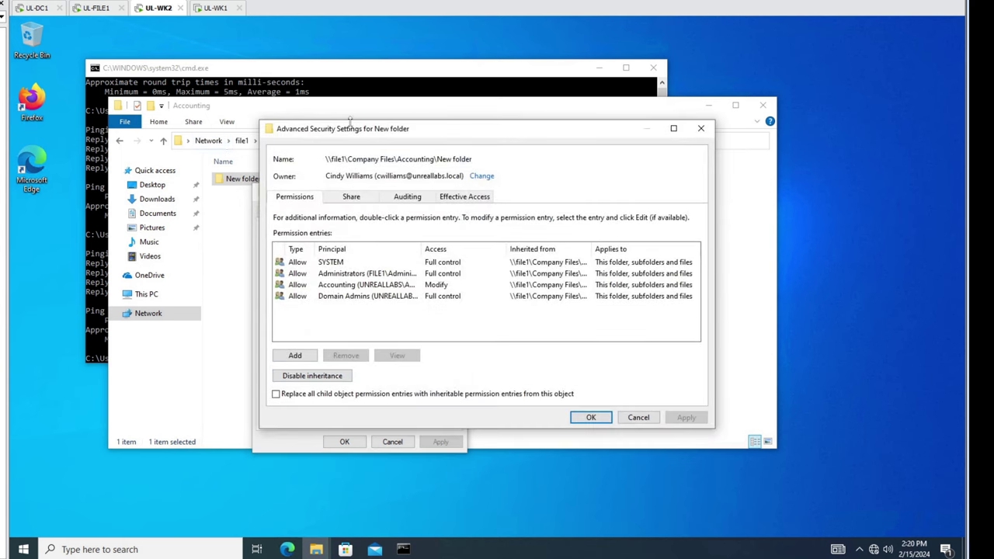
drag(362, 126, 345, 156)
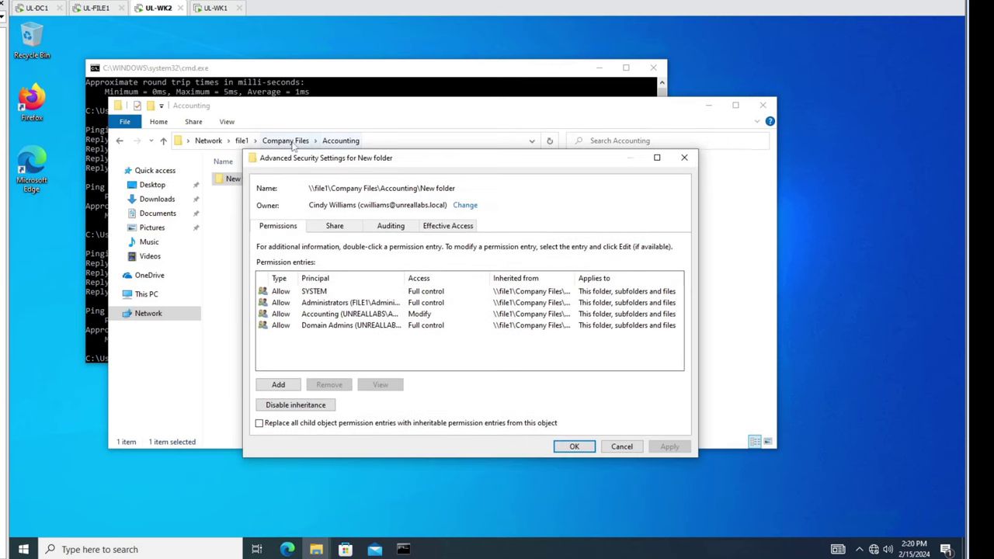
click(589, 447)
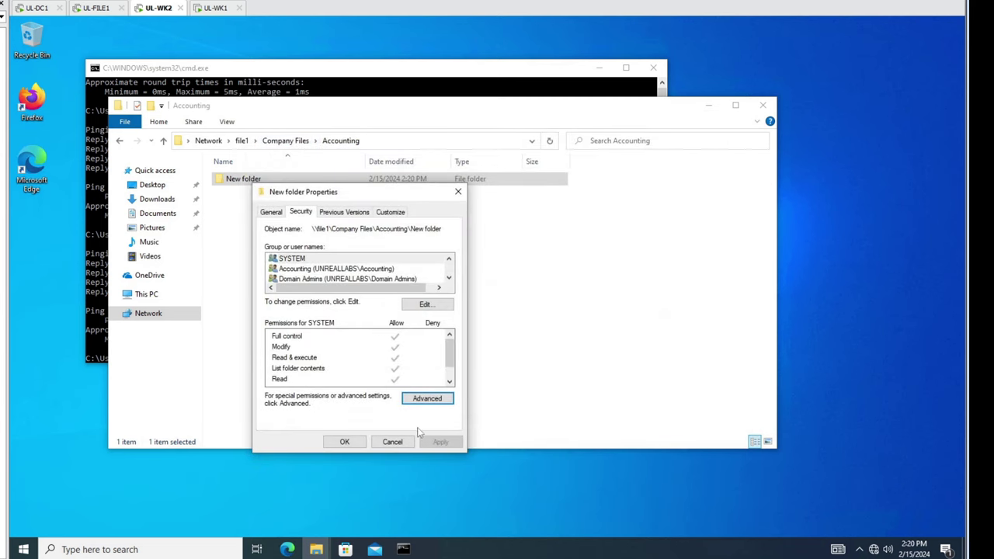
click(392, 442)
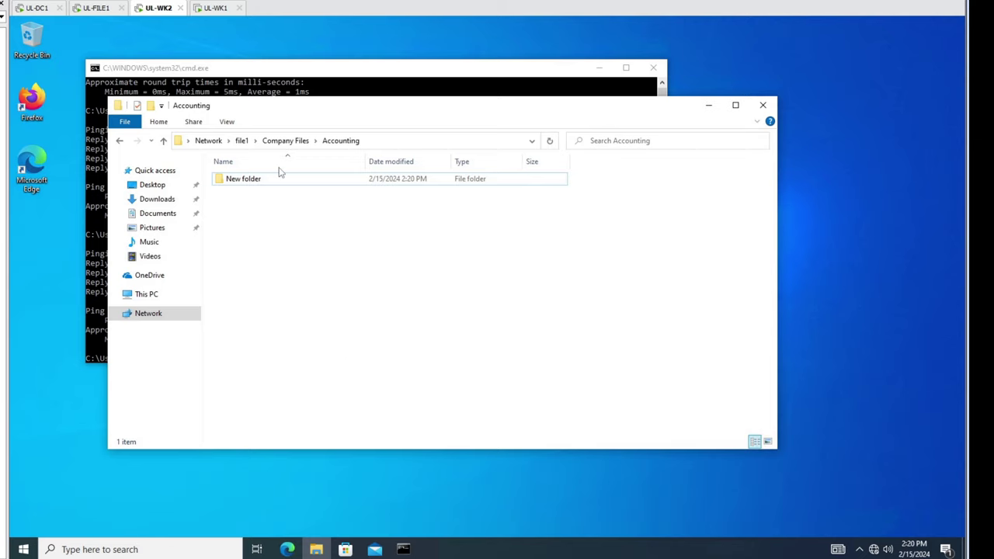
On UL-WK1, try opening Accounting in Company Files, then bring up Unreal-Corp.pdf.
click(215, 7)
right_click(295, 221)
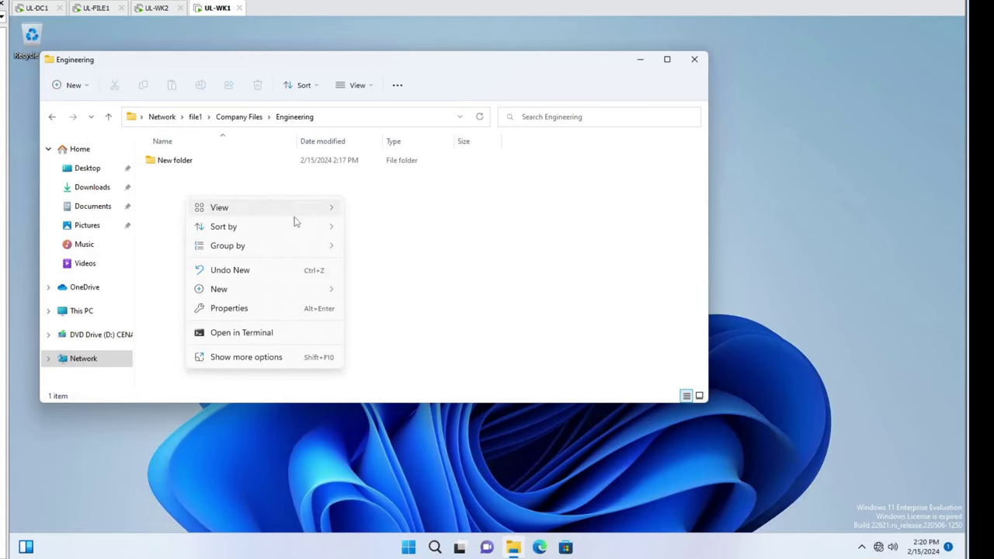
click(419, 238)
click(239, 116)
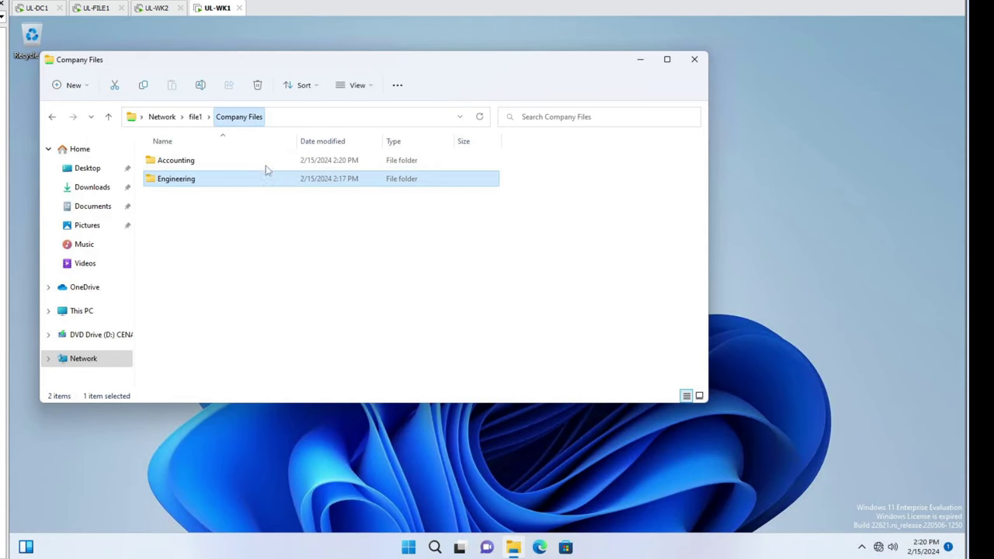
double_click(185, 162)
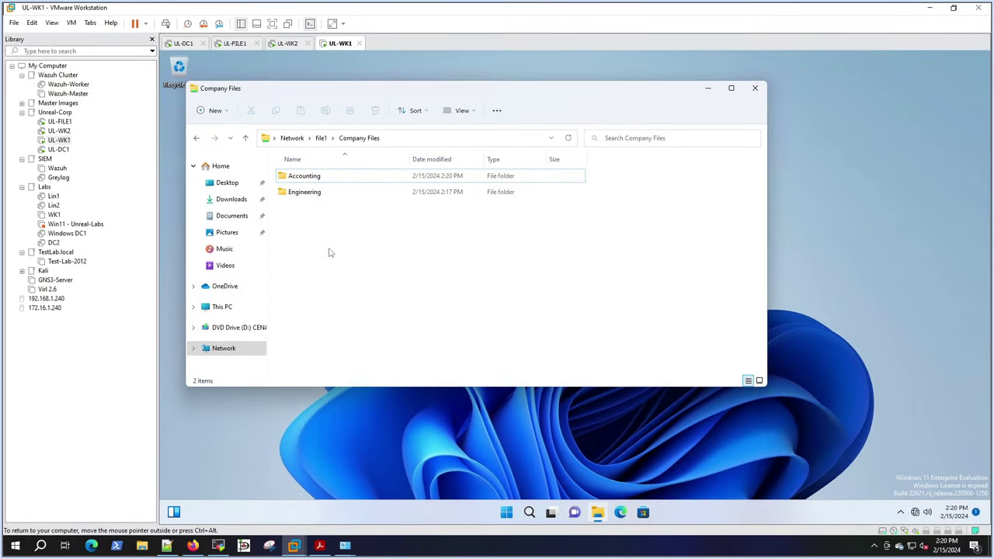
click(319, 545)
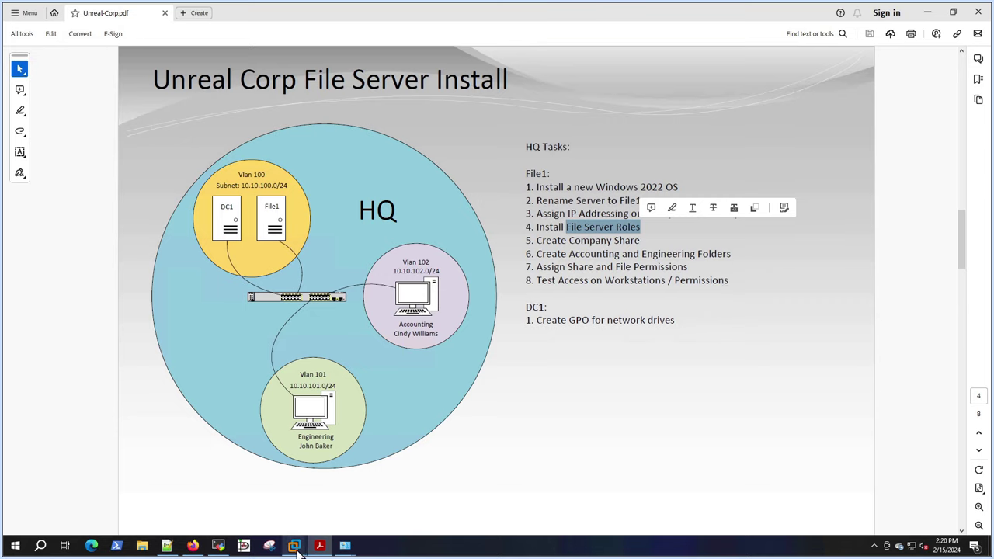
Switch from Acrobat back to the UL-FILE1 server through the VMware taskbar preview.
mouse_move(313, 529)
mouse_move(381, 487)
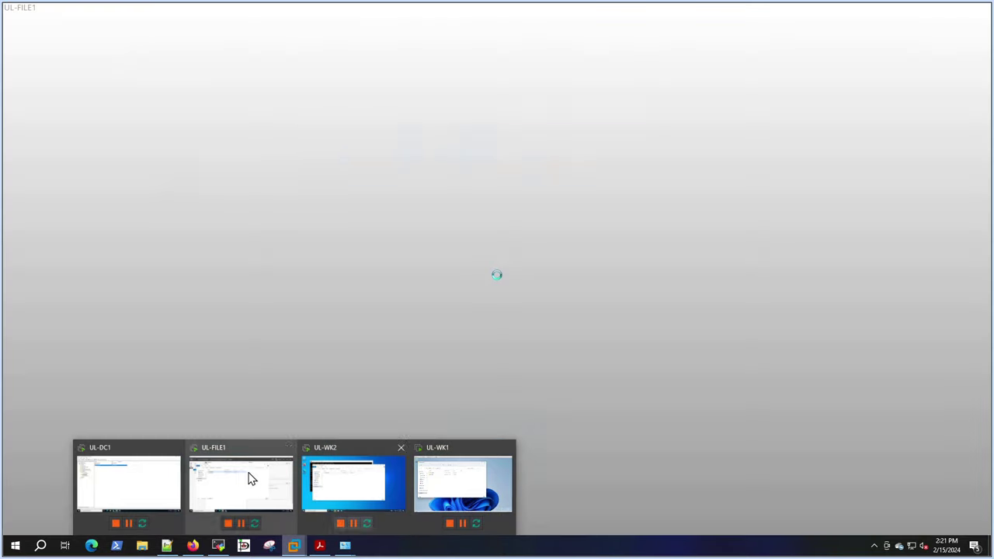
click(248, 475)
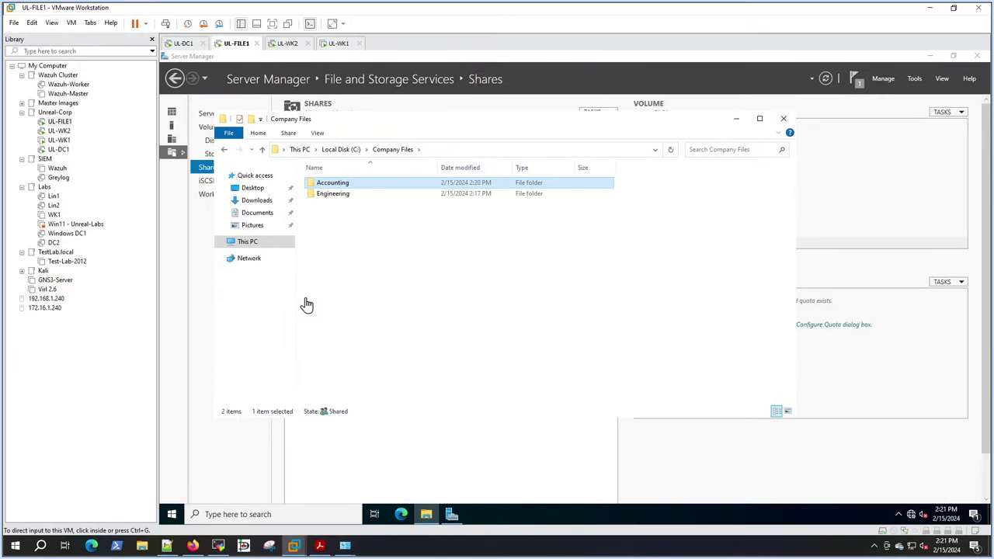
Close Explorer, refresh the File and Storage Services Shares list, and select Company Files.
click(783, 119)
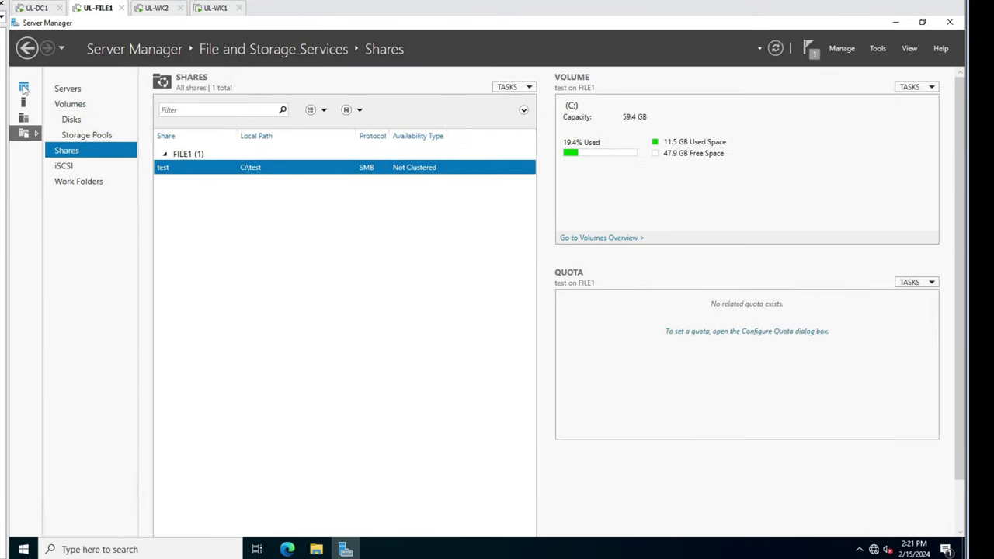
click(177, 117)
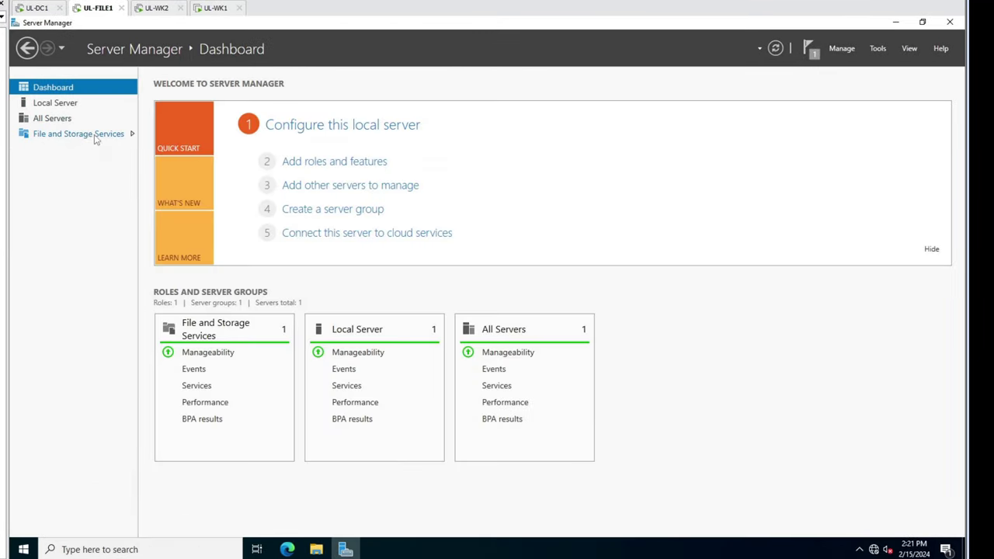
click(78, 134)
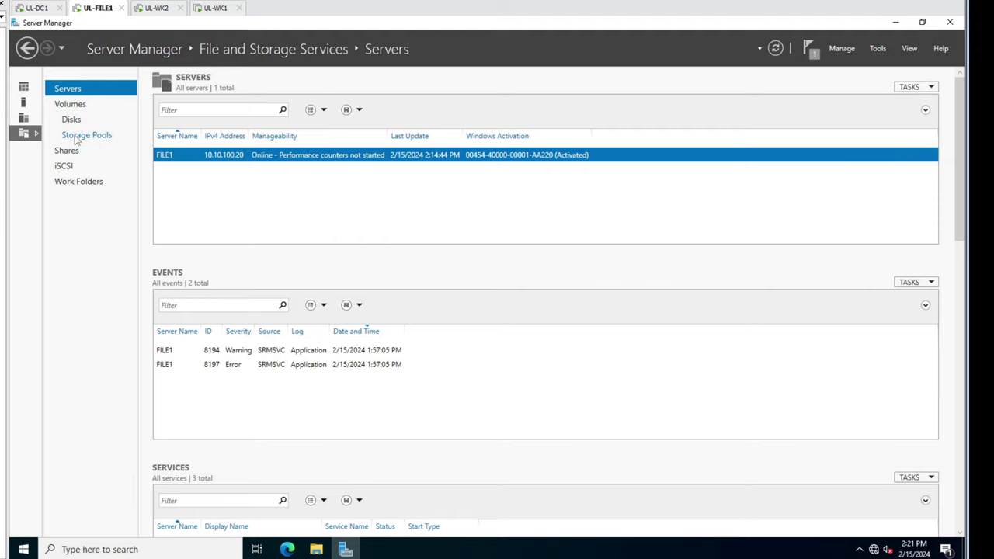
click(76, 135)
click(72, 151)
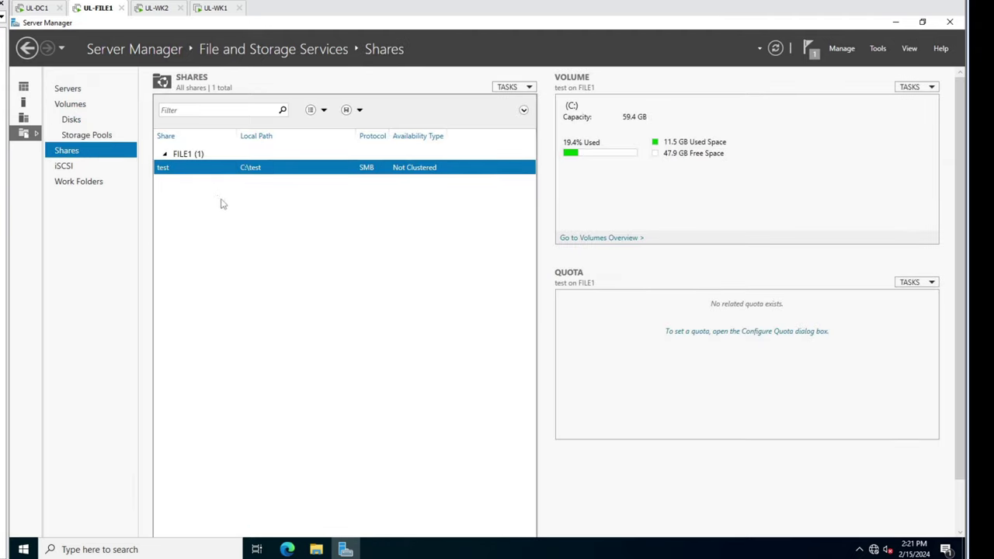
click(774, 49)
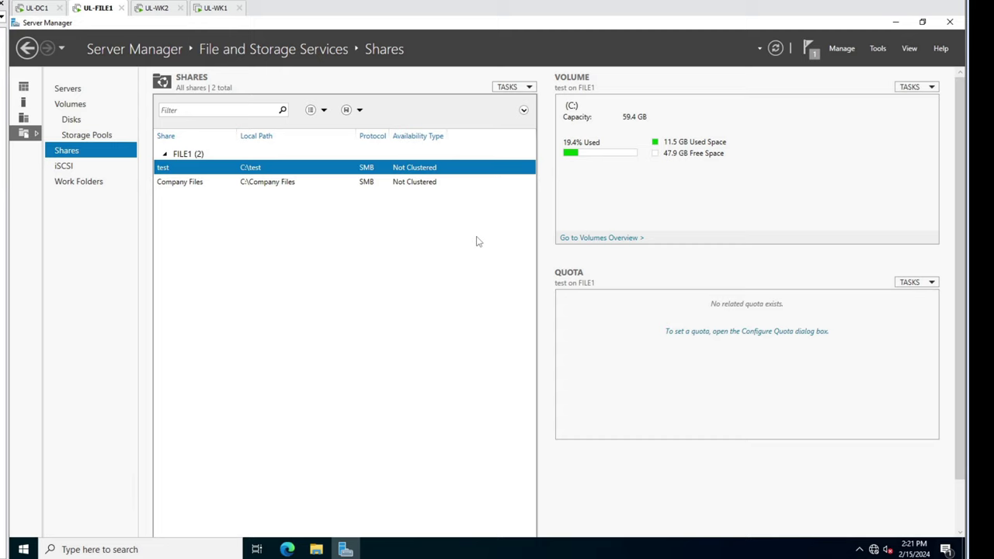
click(178, 186)
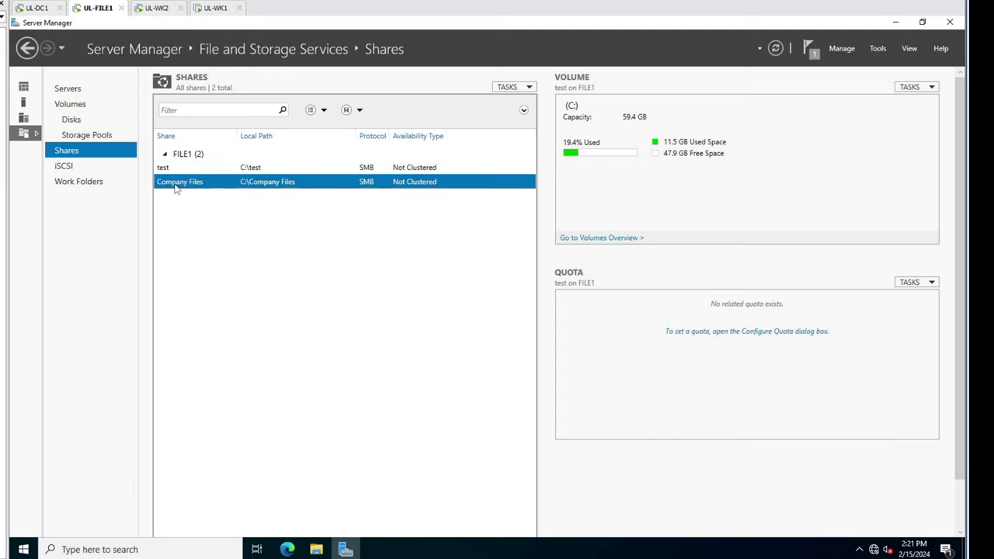
Tick Enable access-based enumeration in the Company Files share's Settings, apply, and close the properties.
right_click(176, 188)
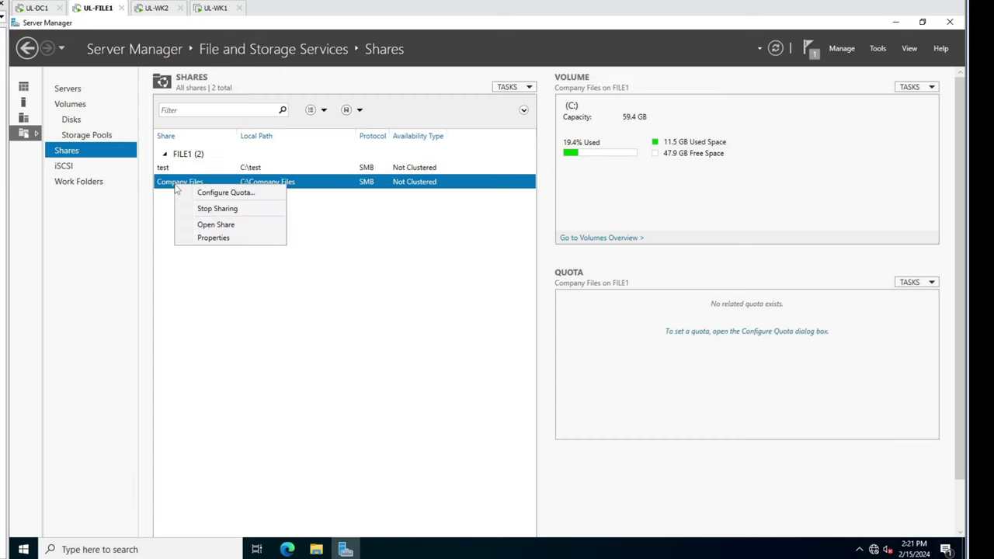
click(214, 238)
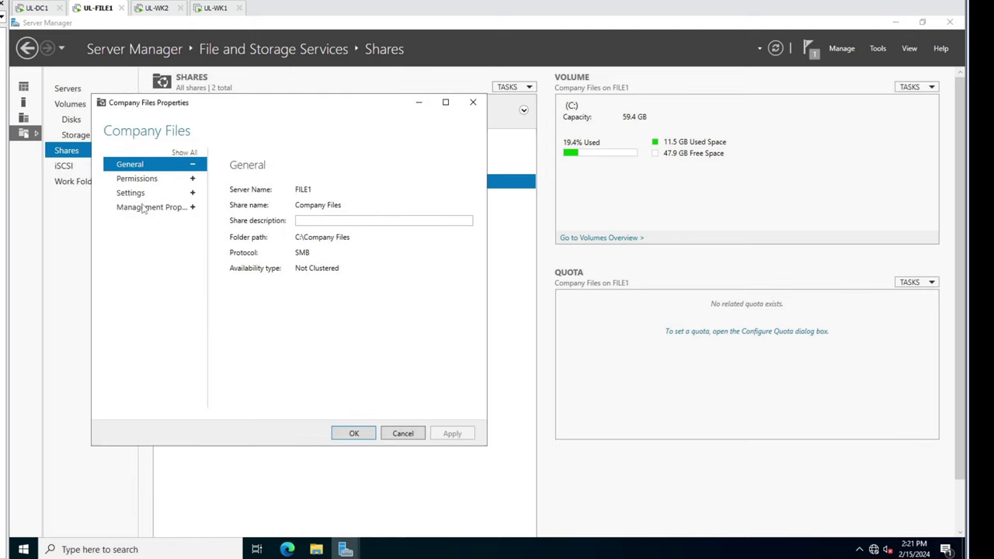
click(143, 209)
click(141, 194)
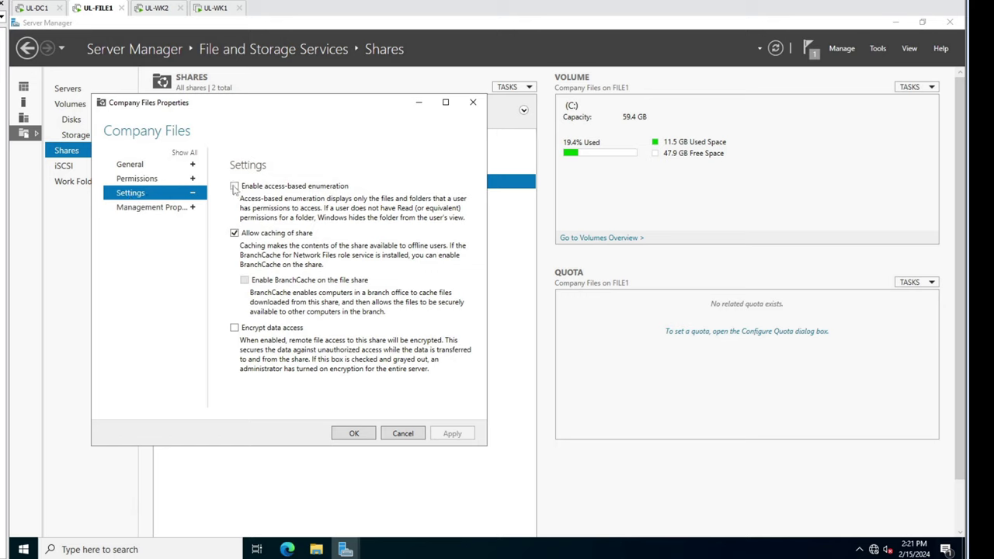
click(234, 187)
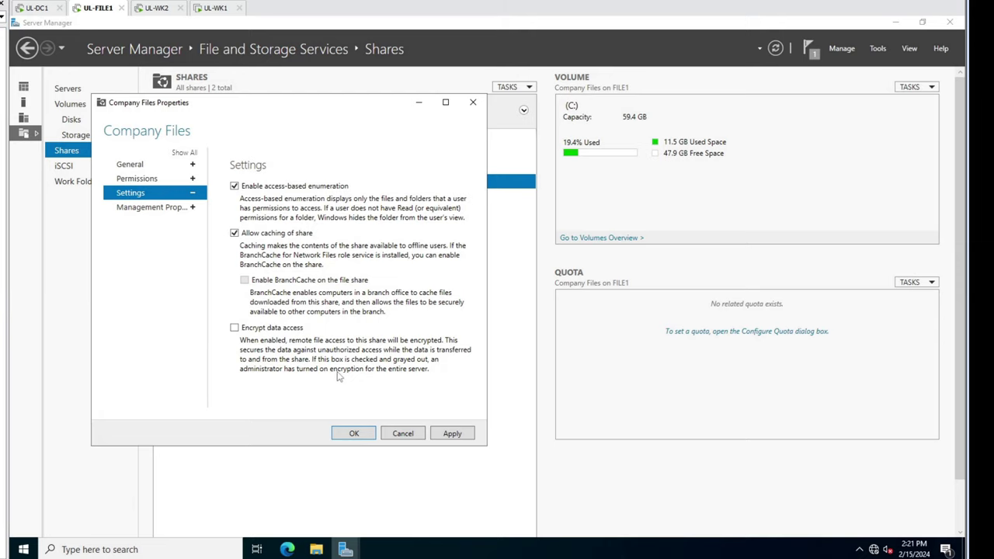
click(455, 434)
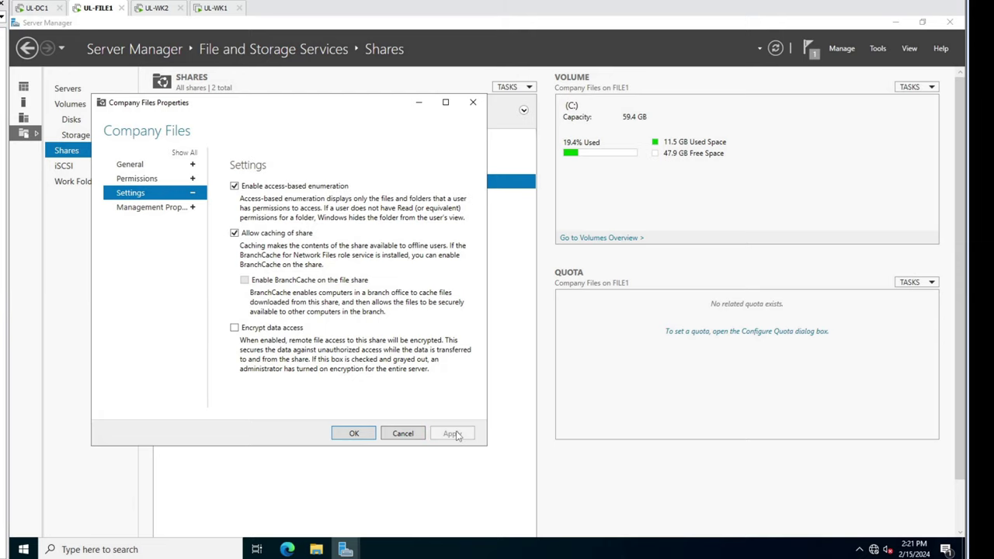
click(354, 435)
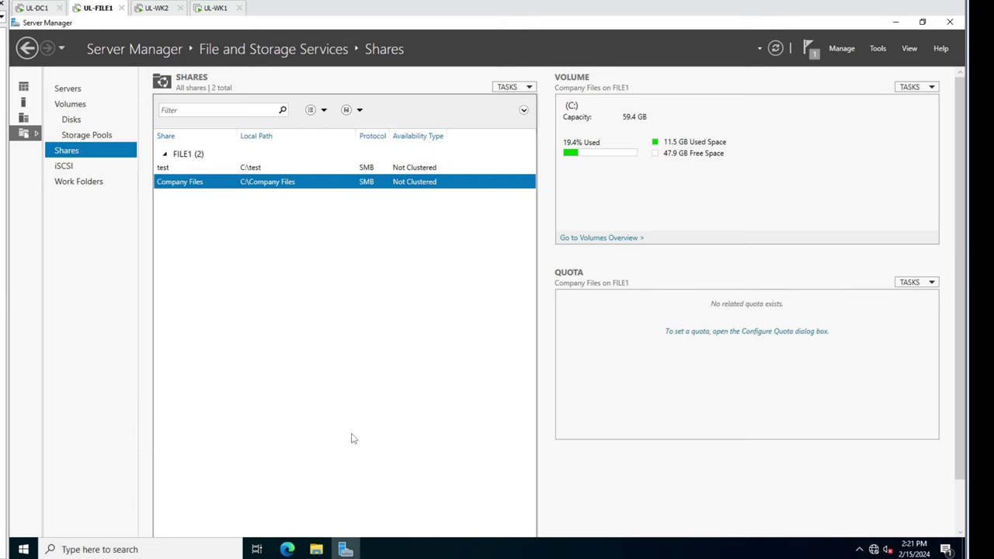
On the Windows 11 workstation, close the Company Files window and sign out.
click(214, 7)
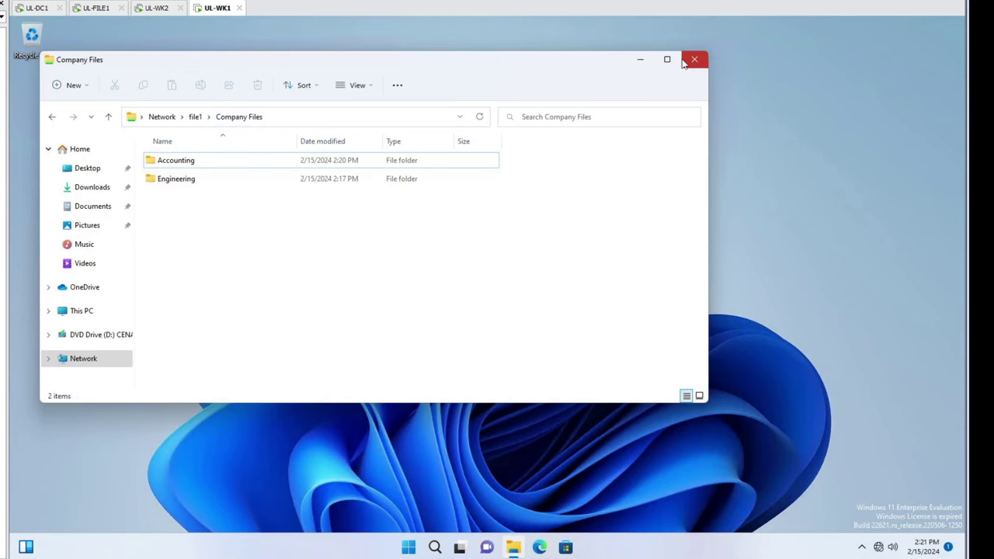
click(694, 58)
right_click(406, 550)
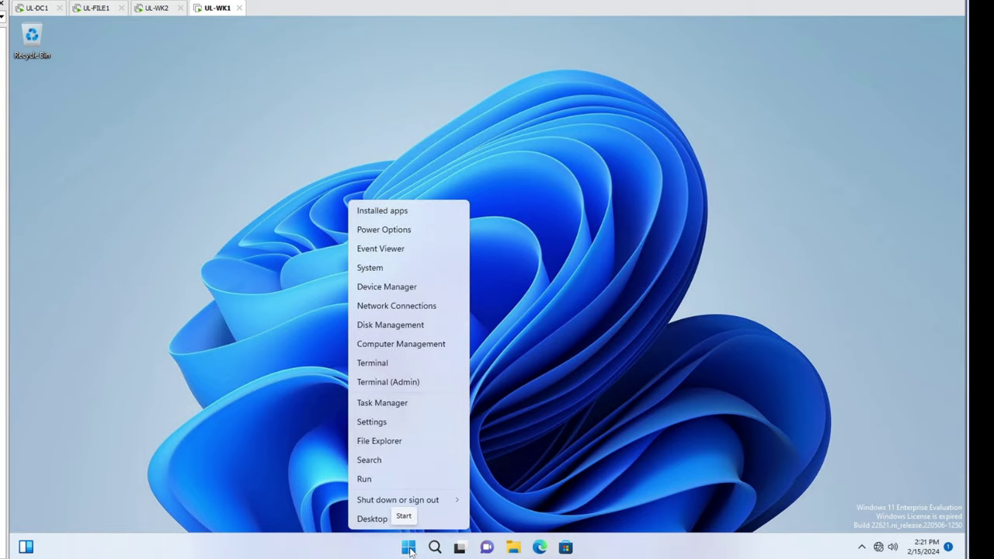
mouse_move(425, 501)
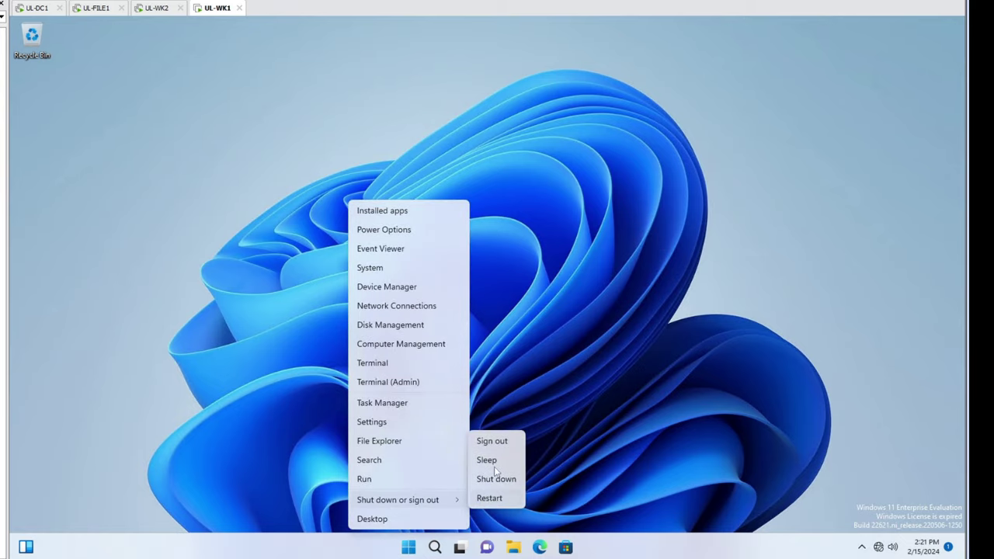
click(492, 443)
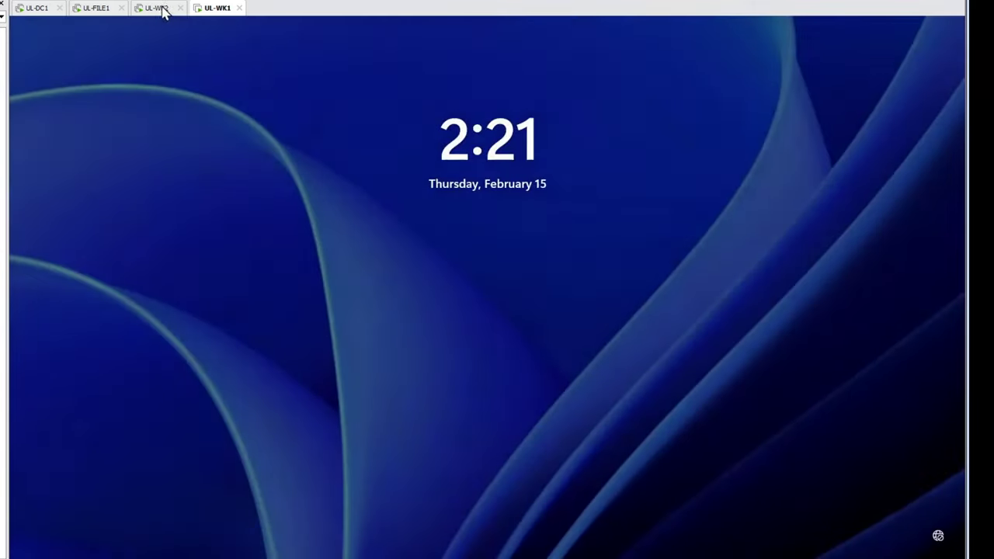
On the second workstation, close the Accounting folder and command prompt, then sign out.
click(157, 8)
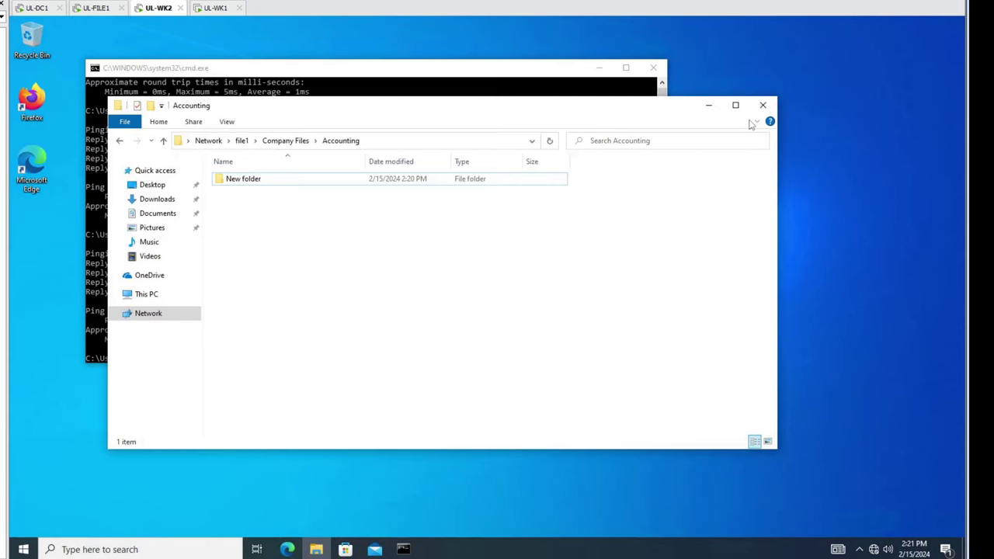
click(762, 106)
click(653, 68)
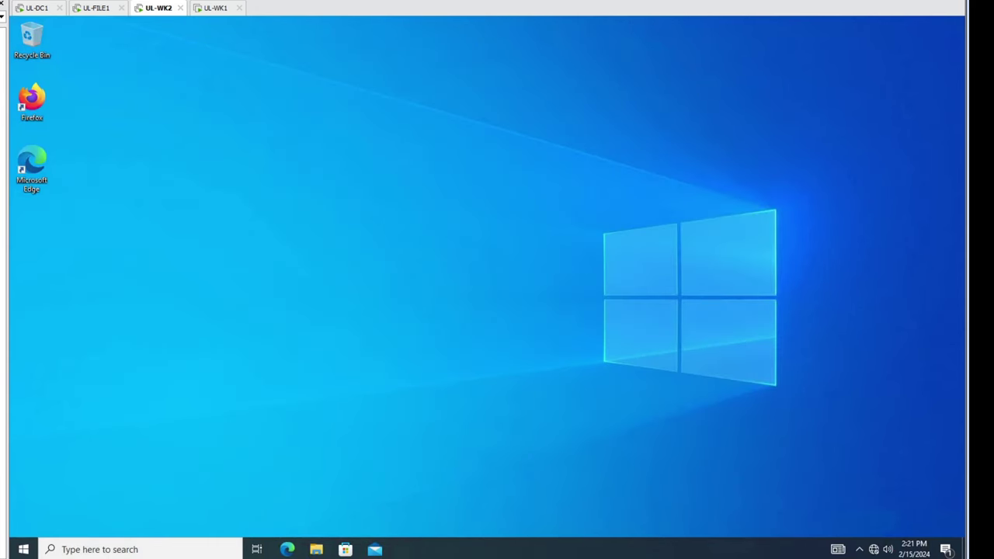
right_click(28, 549)
mouse_move(178, 508)
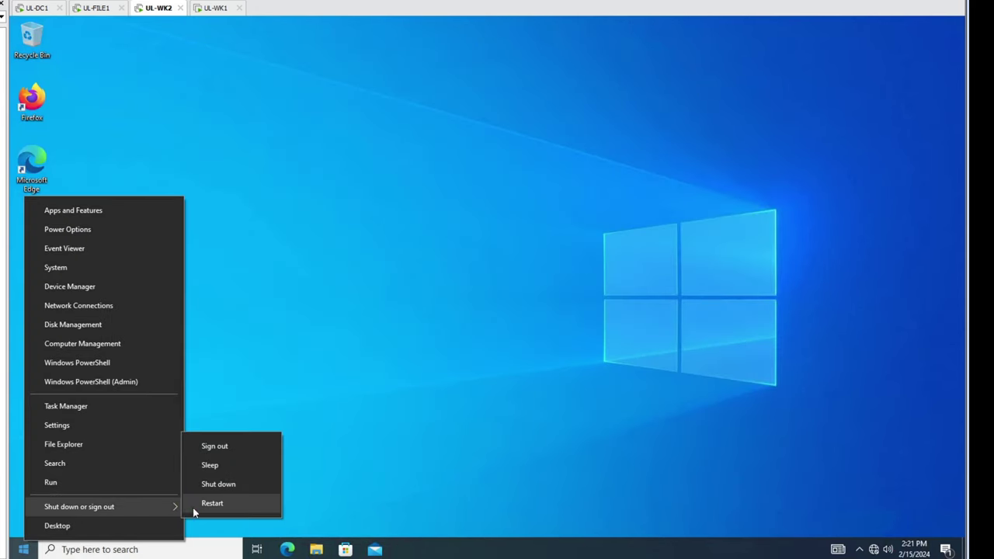
click(216, 449)
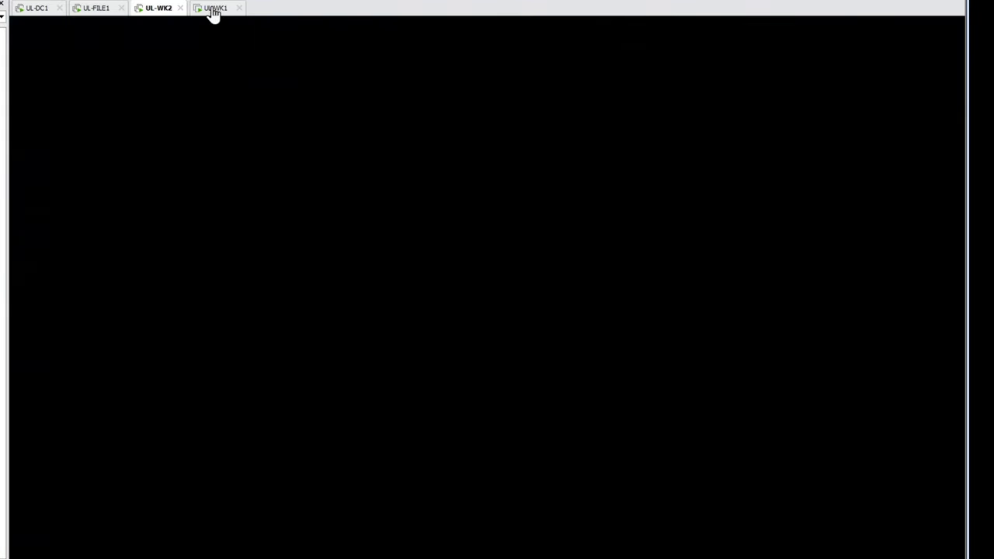
Sign back in to the Windows 11 workstation with the domain user's password, retrying after a wrong entry.
click(211, 9)
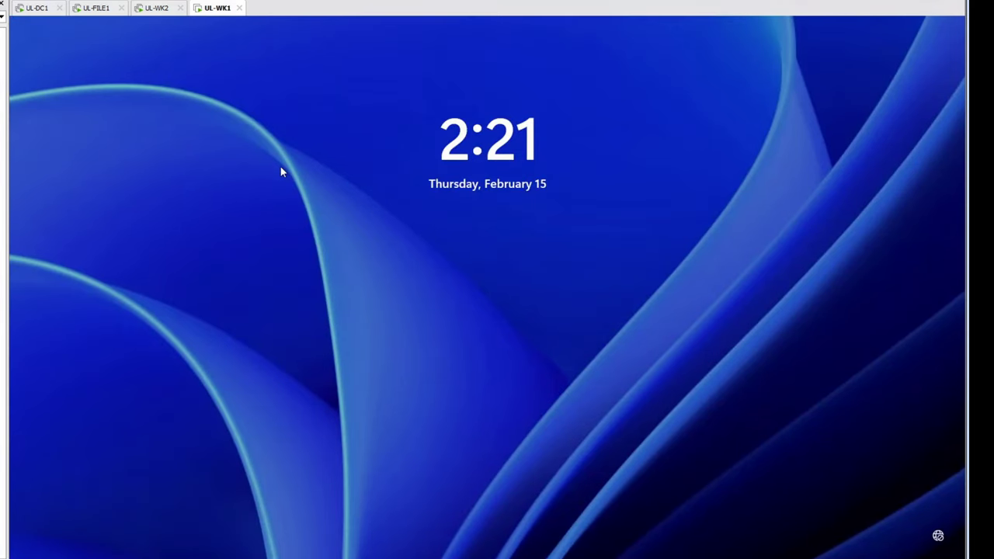
click(281, 171)
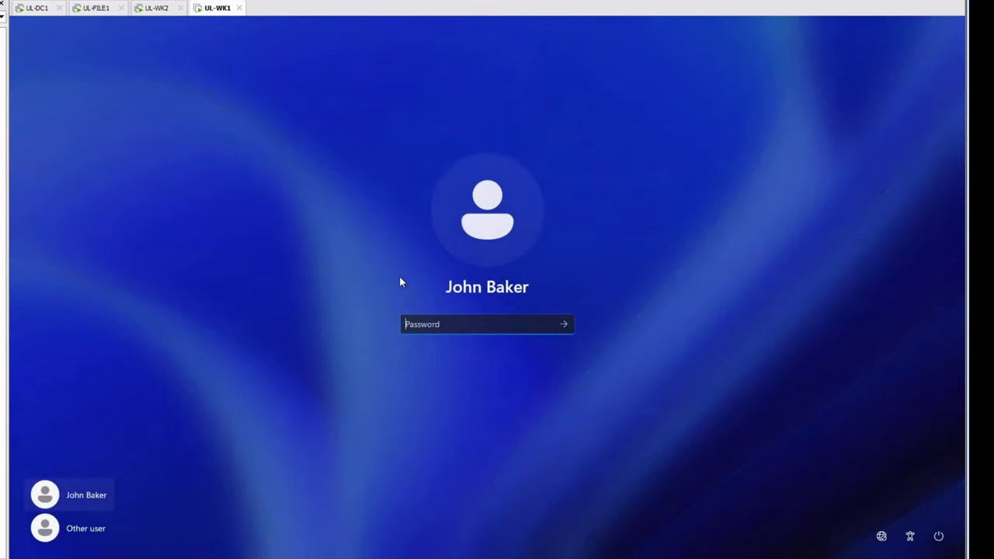
key(Return)
key(Return)
key(Return)
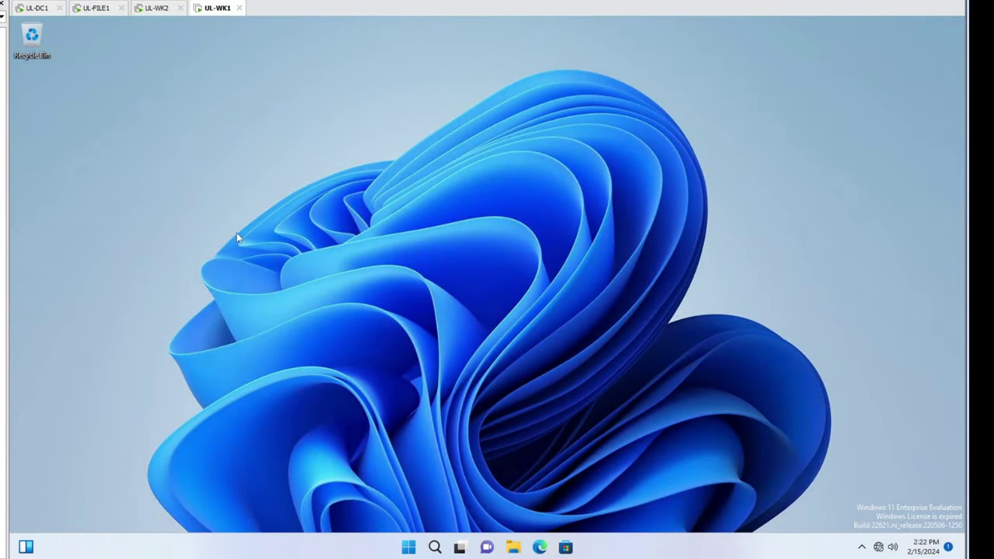
Browse to \\file1 in File Explorer and open Company Files, which lists only Engineering.
click(513, 547)
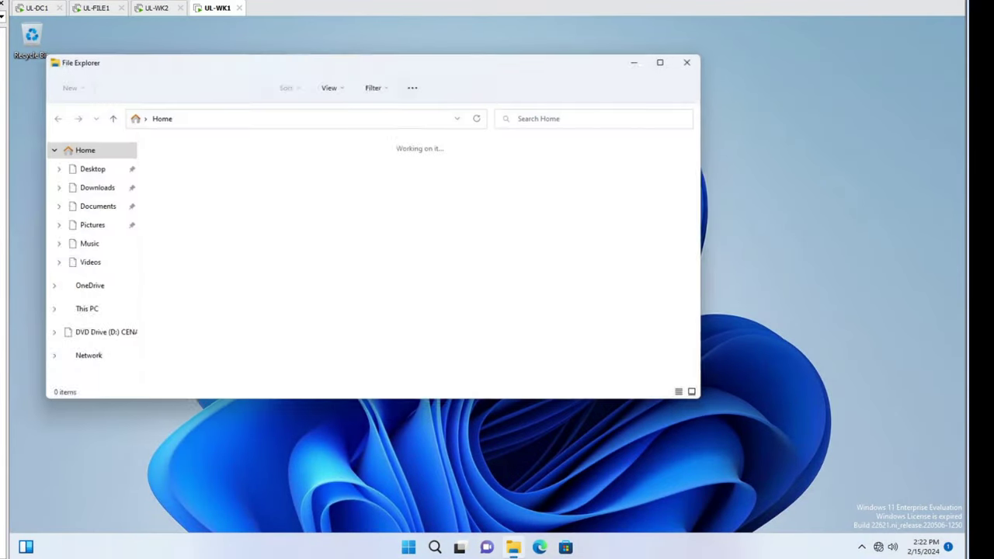
click(223, 118)
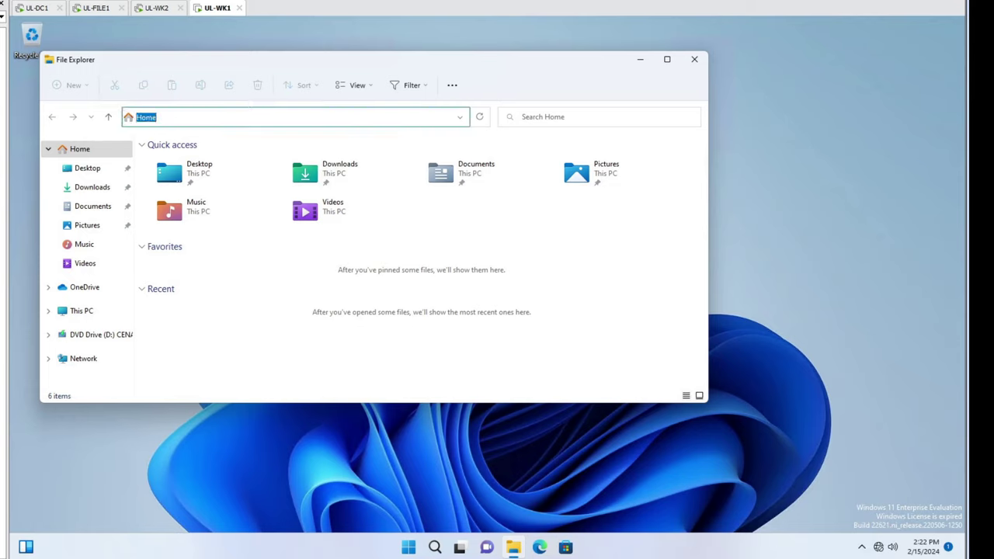
text(\\)
text(feil)
key(BackSpace)
key(BackSpace)
key(BackSpace)
text(i)
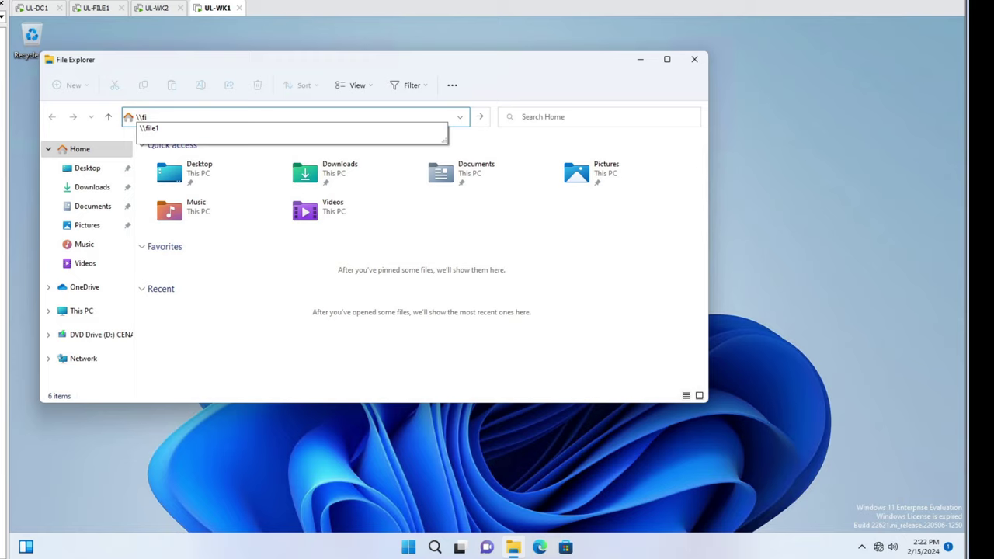
text(le1)
key(Return)
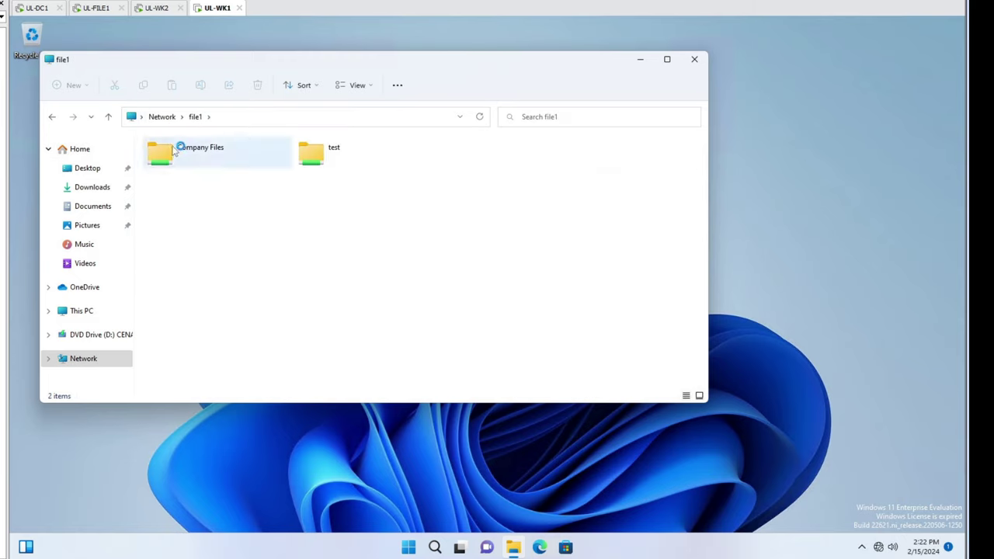
double_click(178, 159)
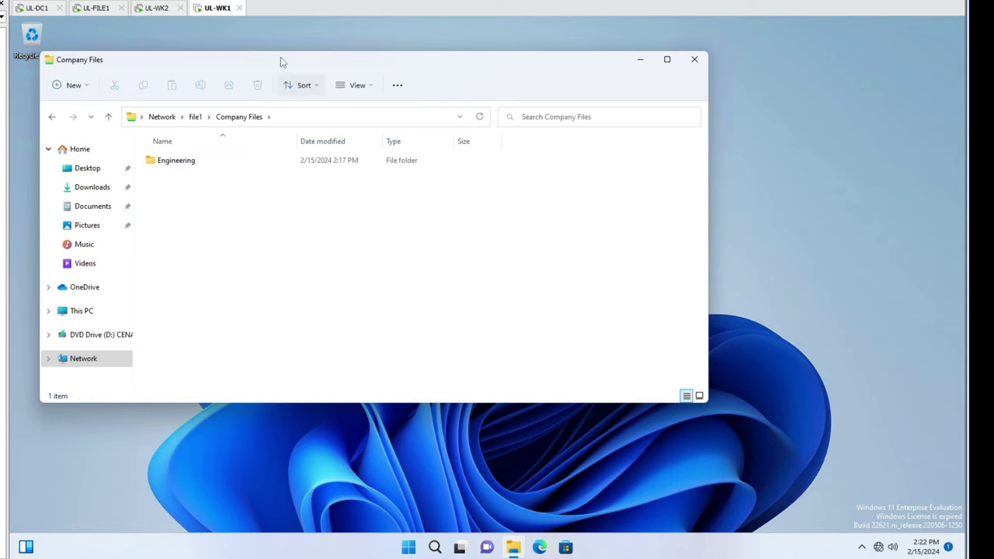
Reposition the Explorer window, then switch to the second workstation's console.
drag(280, 57, 368, 58)
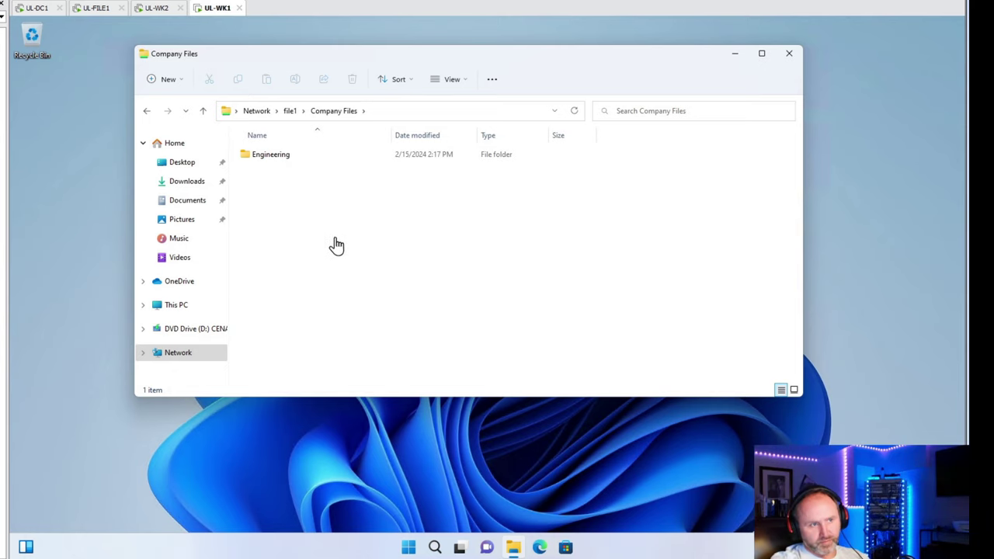
drag(344, 55, 294, 71)
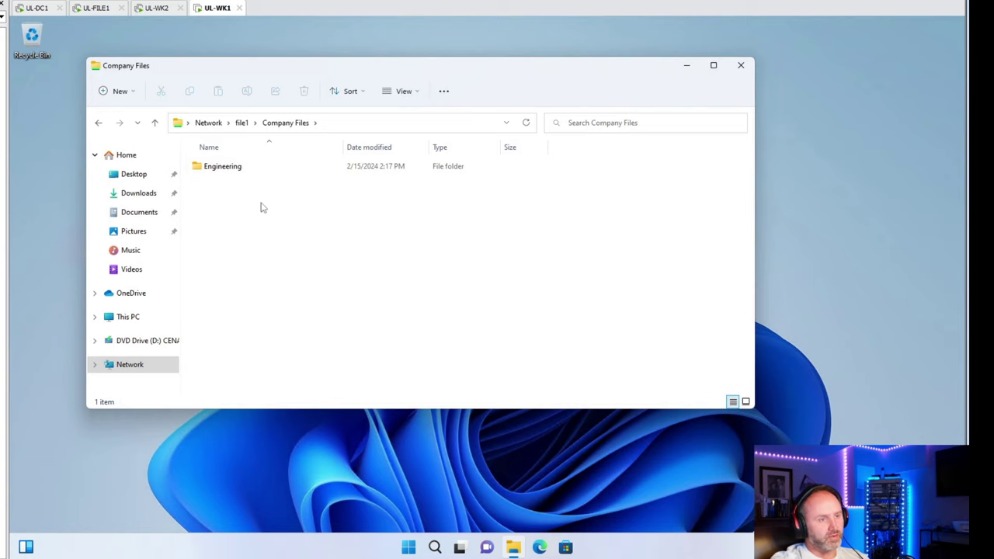
drag(287, 69, 266, 77)
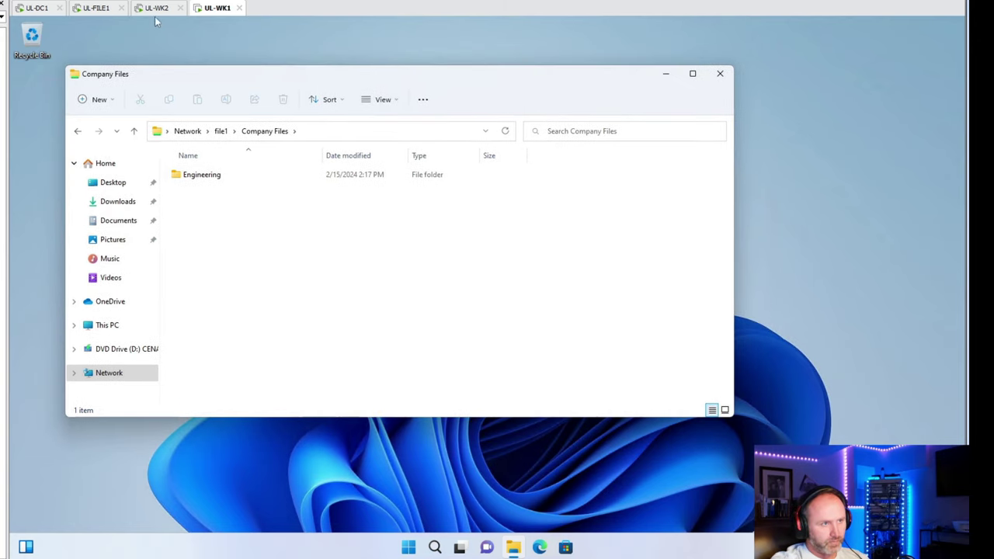
click(155, 9)
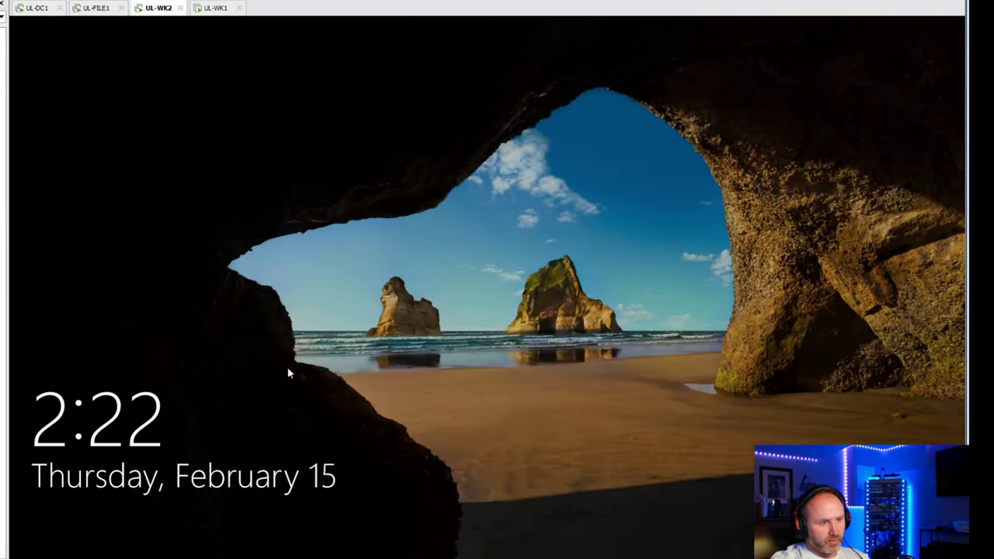
Sign in to the second workstation and open the Company Files share on \\file1 in Explorer.
click(287, 373)
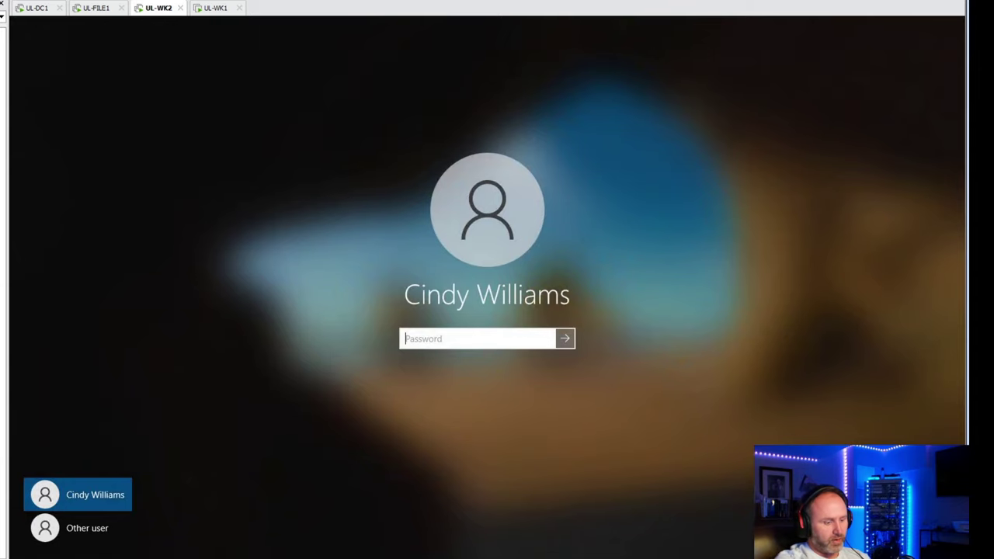
key(Return)
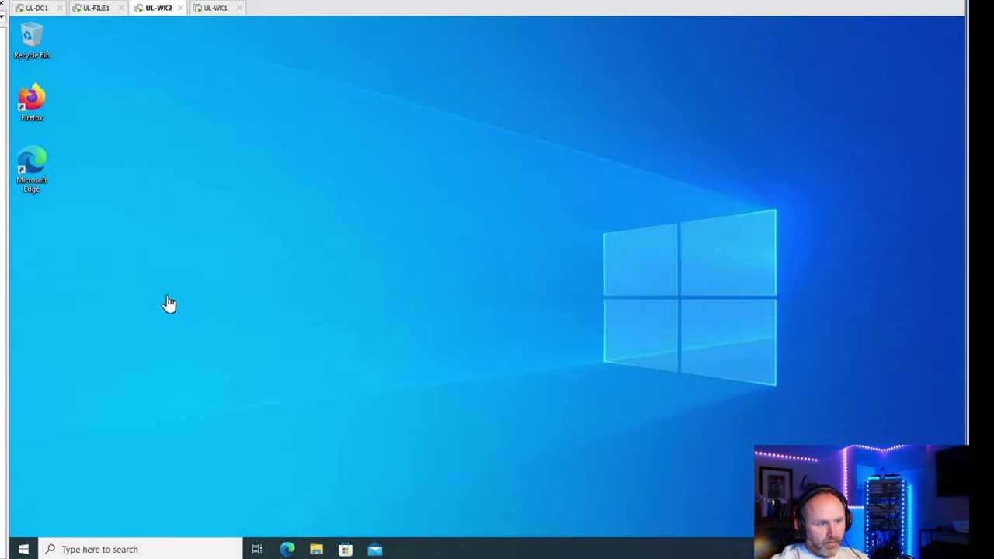
click(311, 545)
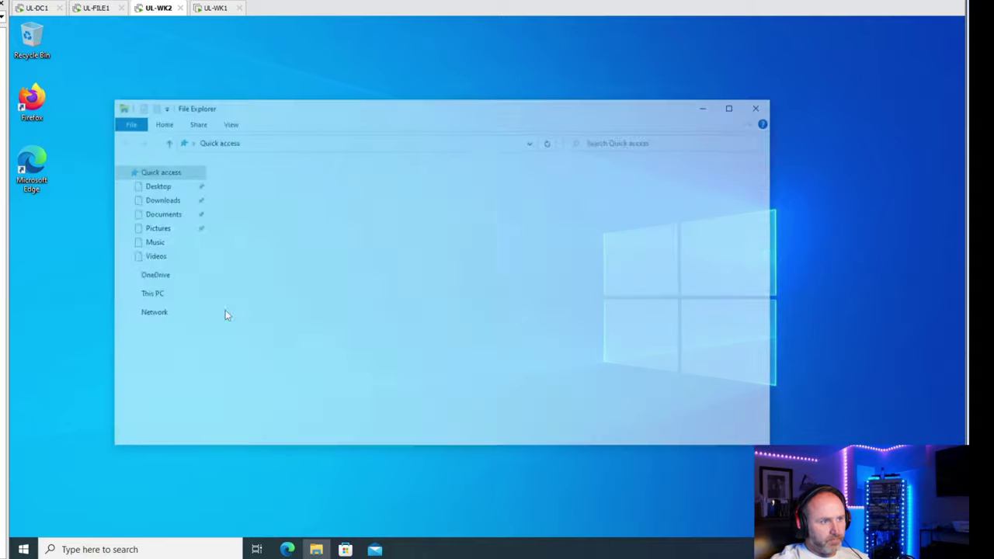
click(264, 142)
text(\\)
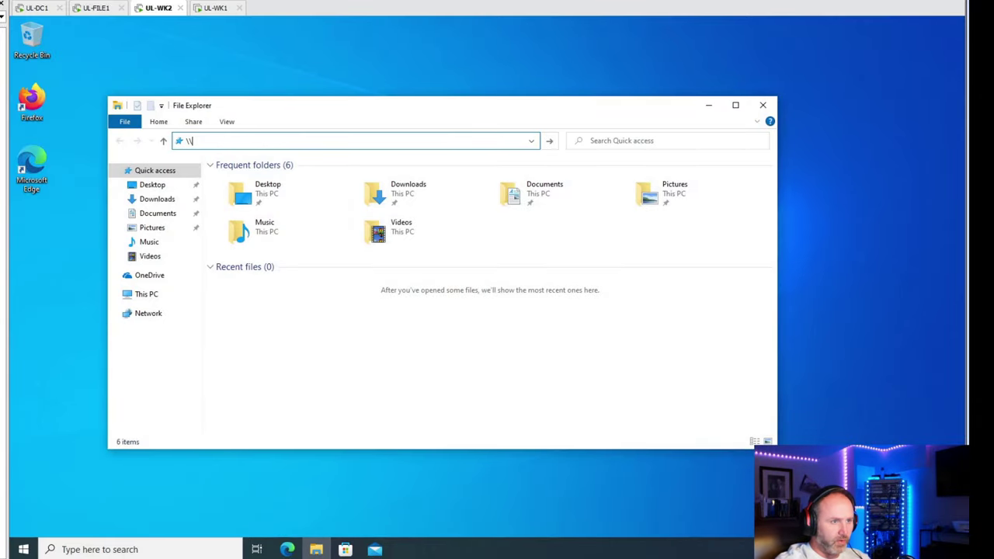
text(file1)
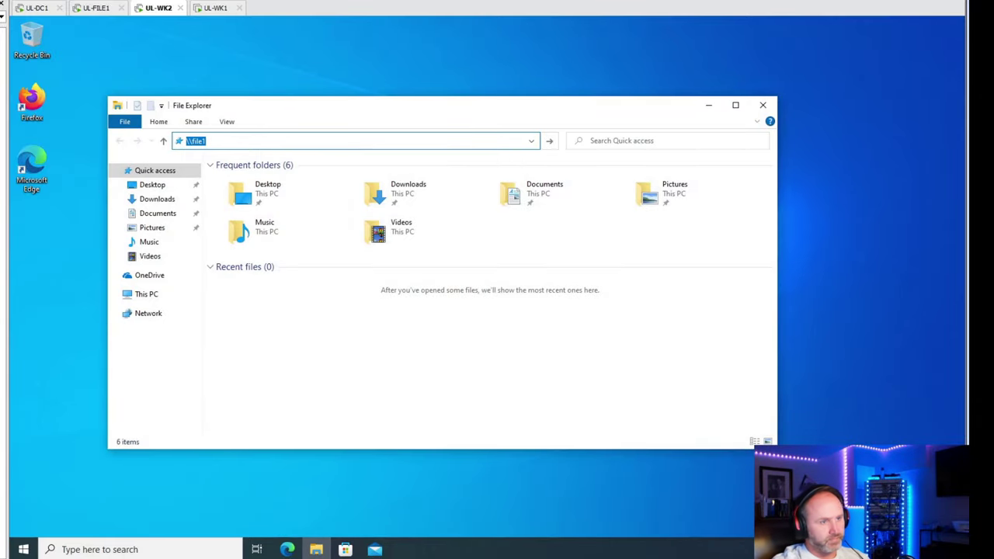
key(super+t)
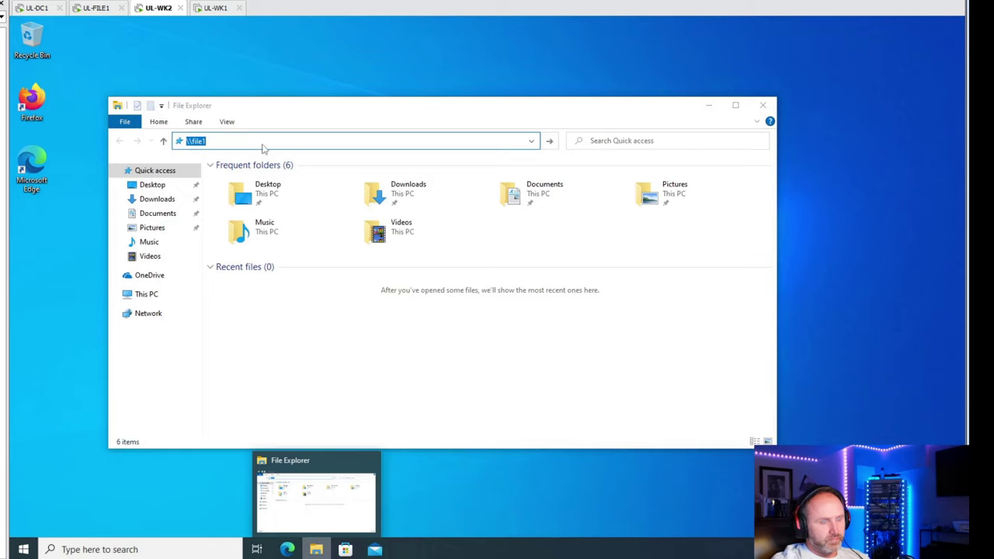
key(Return)
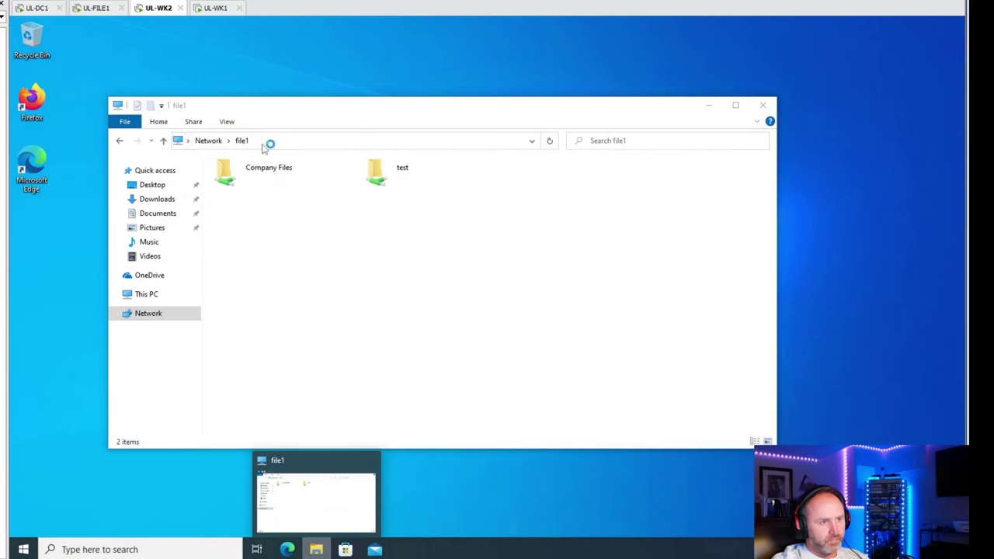
double_click(257, 175)
Open the Engineering folder and confirm that creating a new folder there is access denied.
click(243, 179)
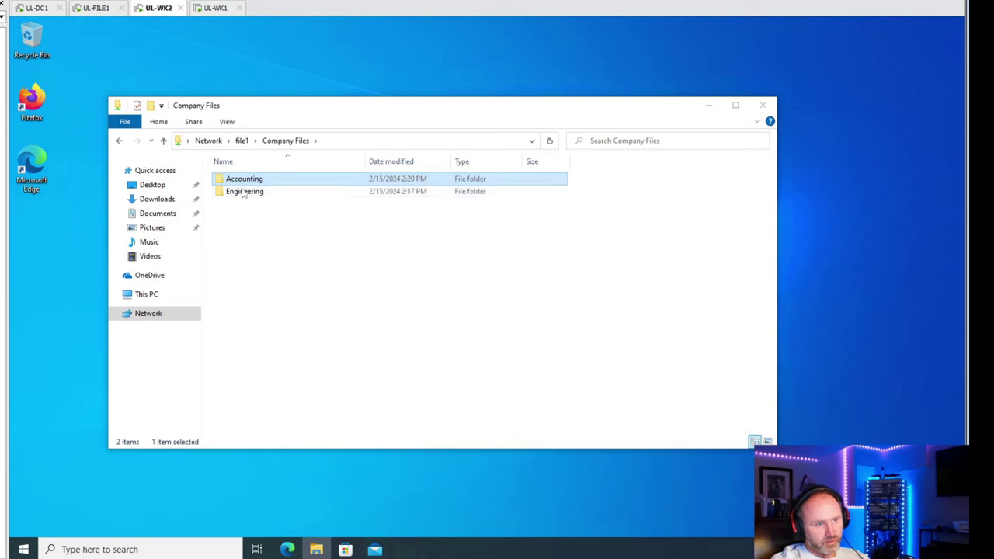
click(243, 193)
right_click(244, 195)
click(230, 195)
double_click(229, 194)
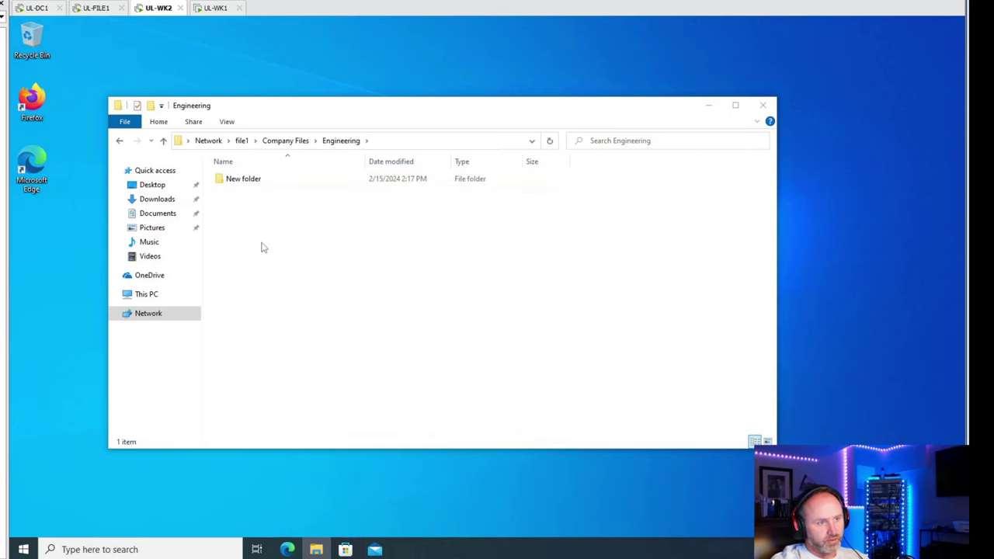
right_click(262, 247)
mouse_move(288, 354)
click(421, 355)
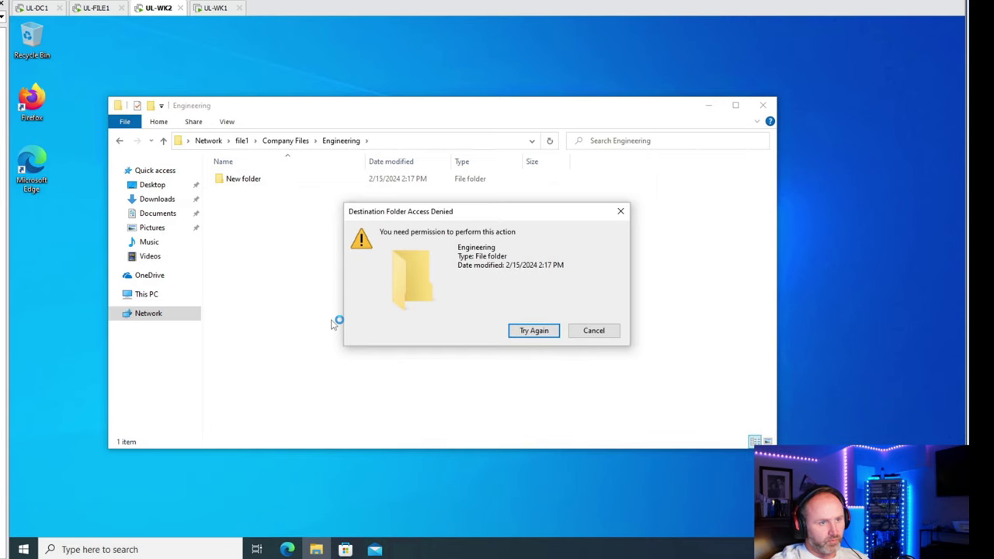
click(593, 330)
Open the existing New folder inside Engineering, then close File Explorer.
click(257, 186)
double_click(257, 187)
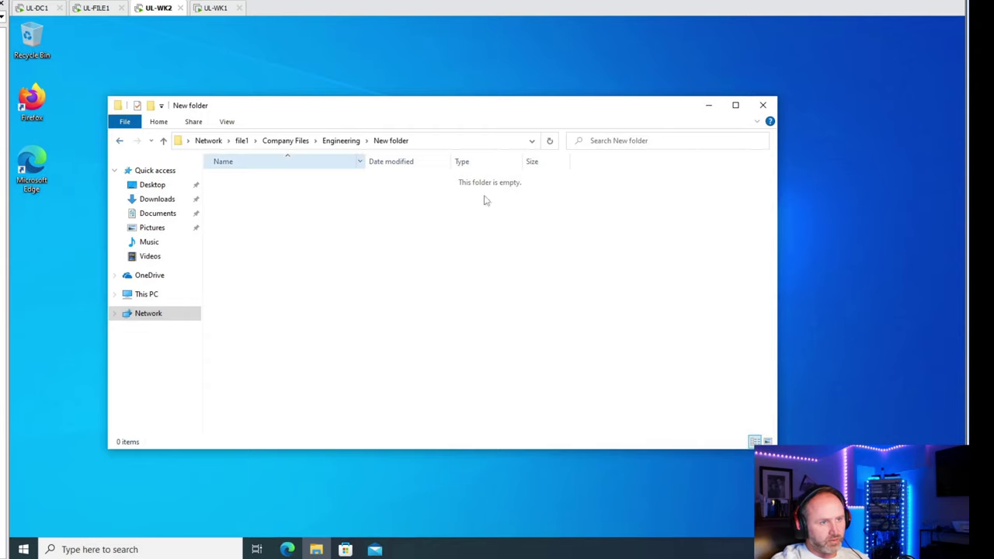
click(763, 105)
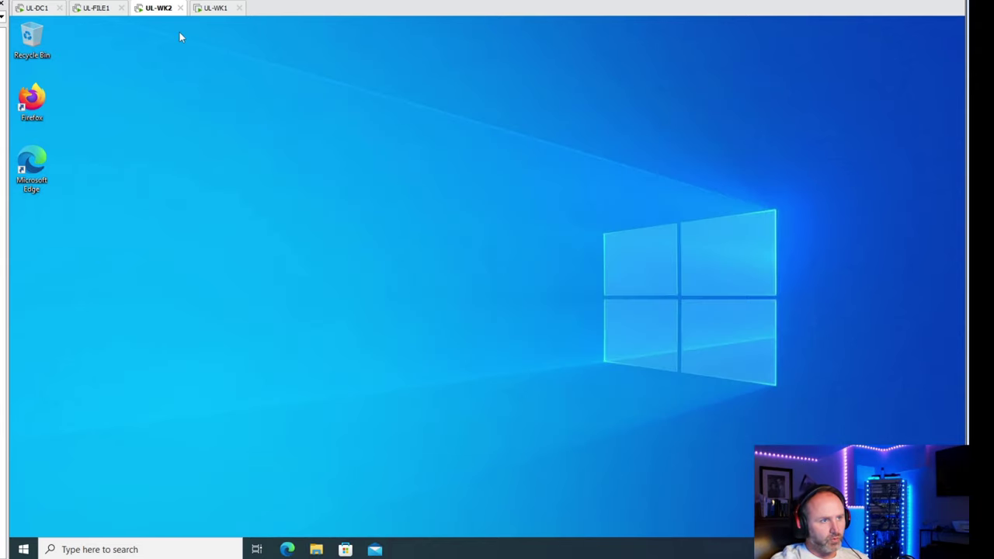
Switch to the UL-DC1 domain controller and bring Server Manager's Local Server page forward.
click(206, 11)
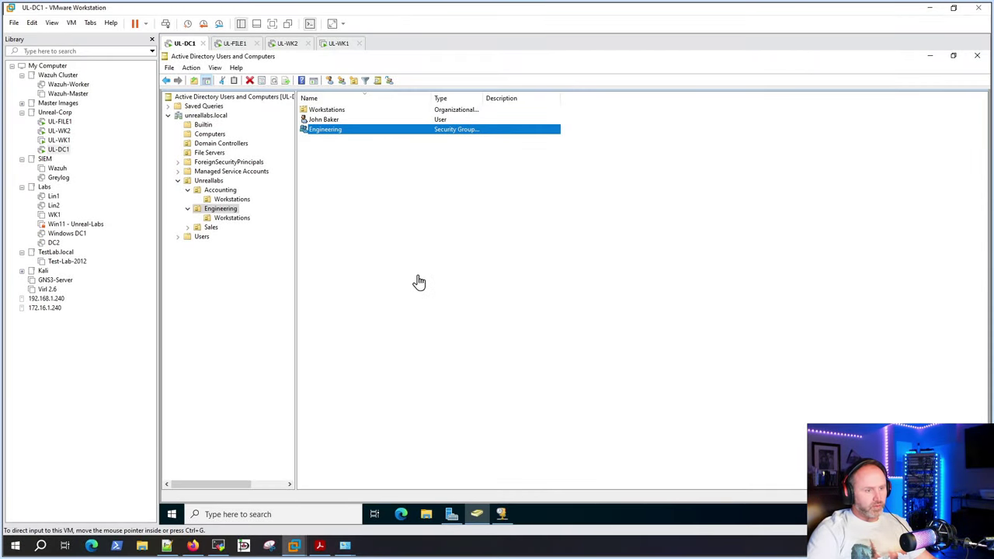
click(451, 514)
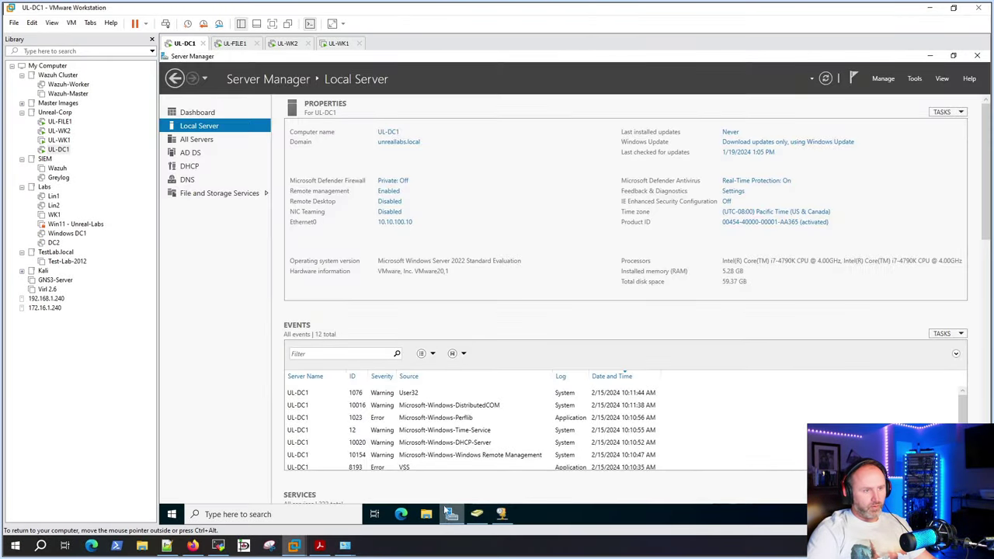
Launch Group Policy Management and expand unreallabs.local down to its Group Policy Objects.
click(915, 79)
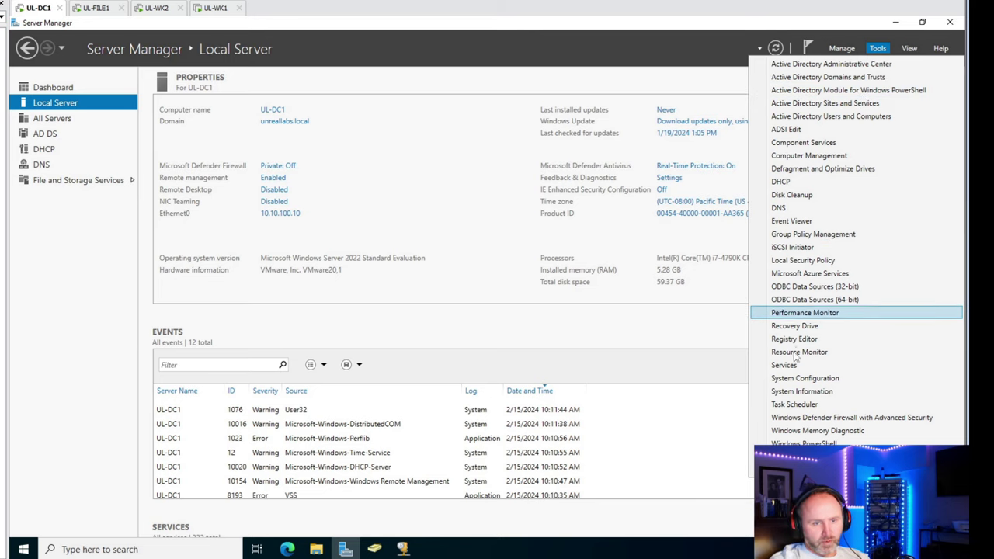
click(815, 235)
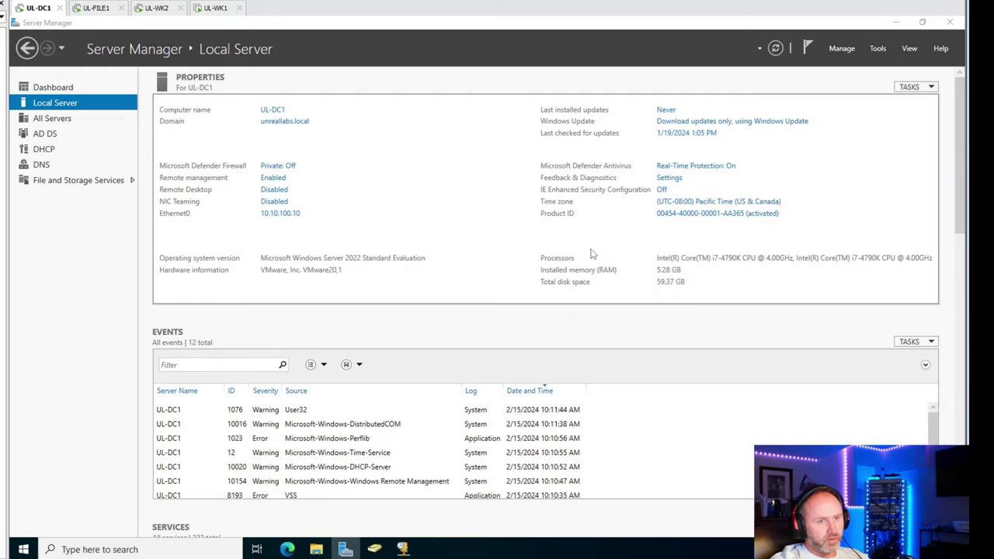
double_click(328, 107)
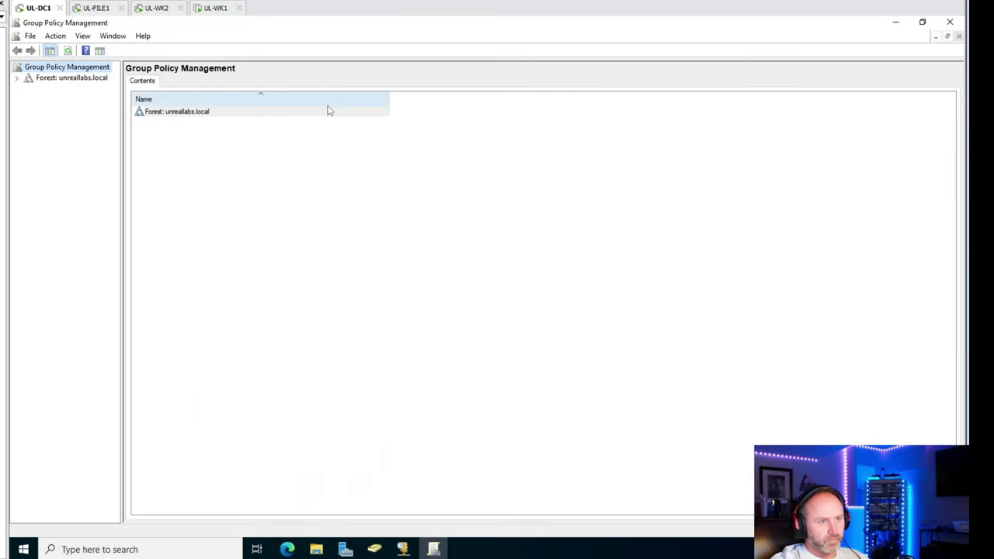
click(19, 78)
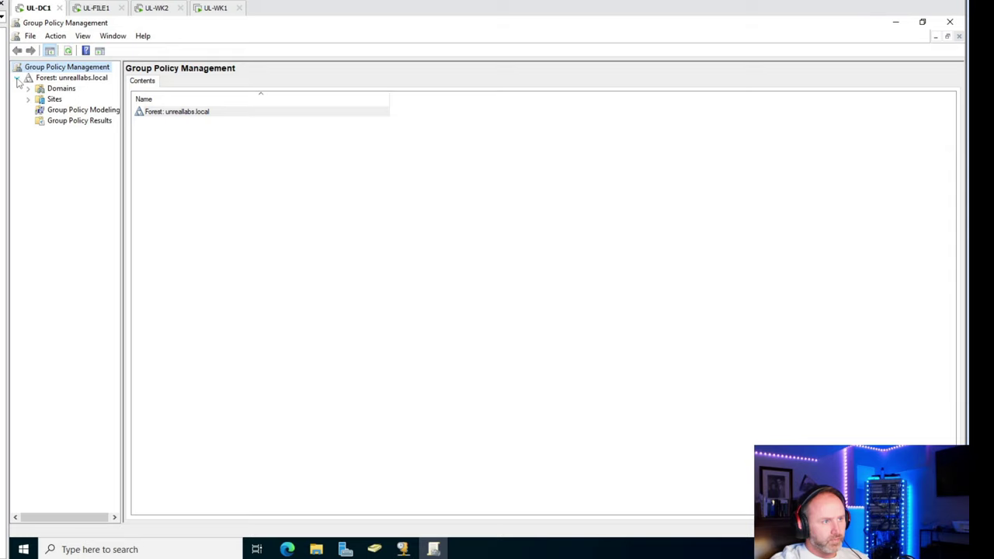
drag(120, 189, 179, 174)
click(29, 89)
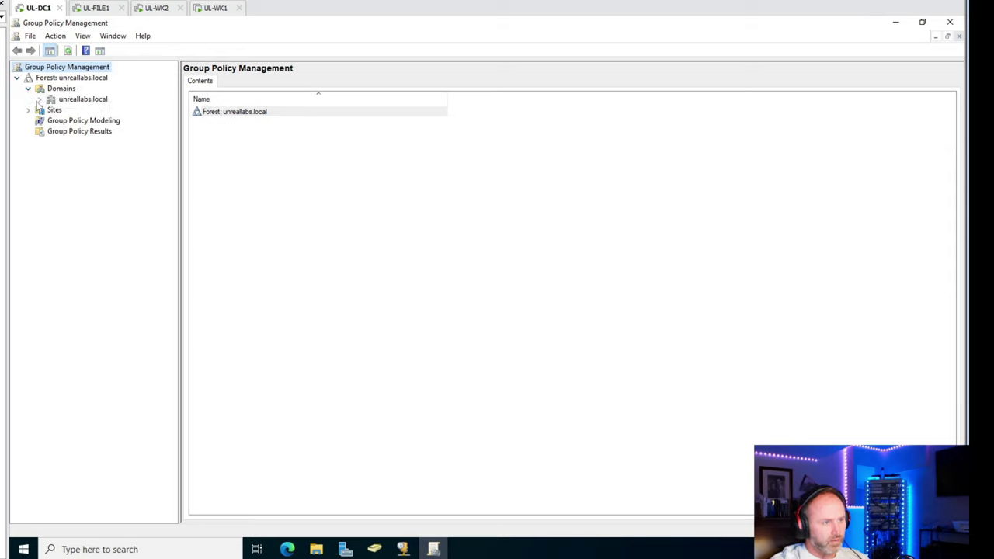
click(39, 99)
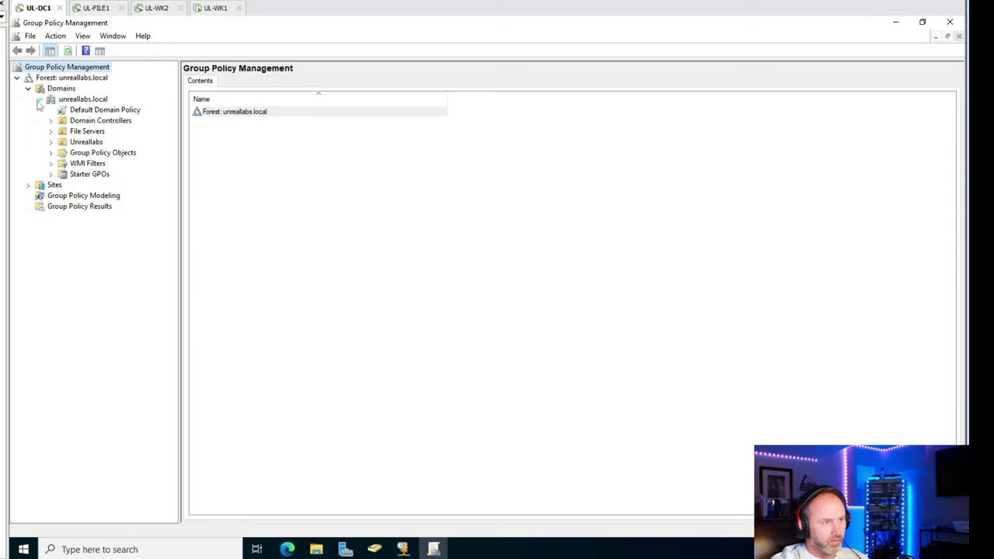
click(71, 175)
click(74, 153)
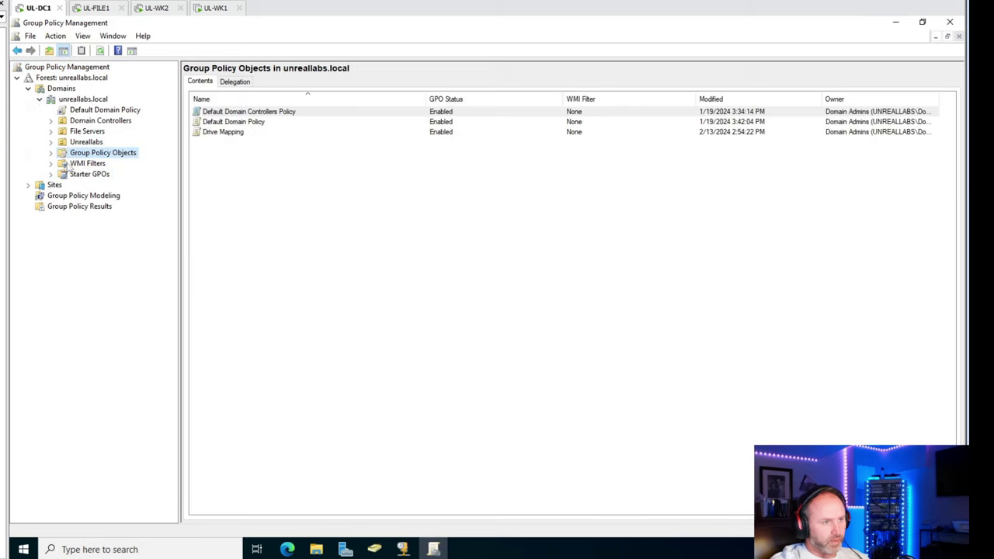
click(51, 153)
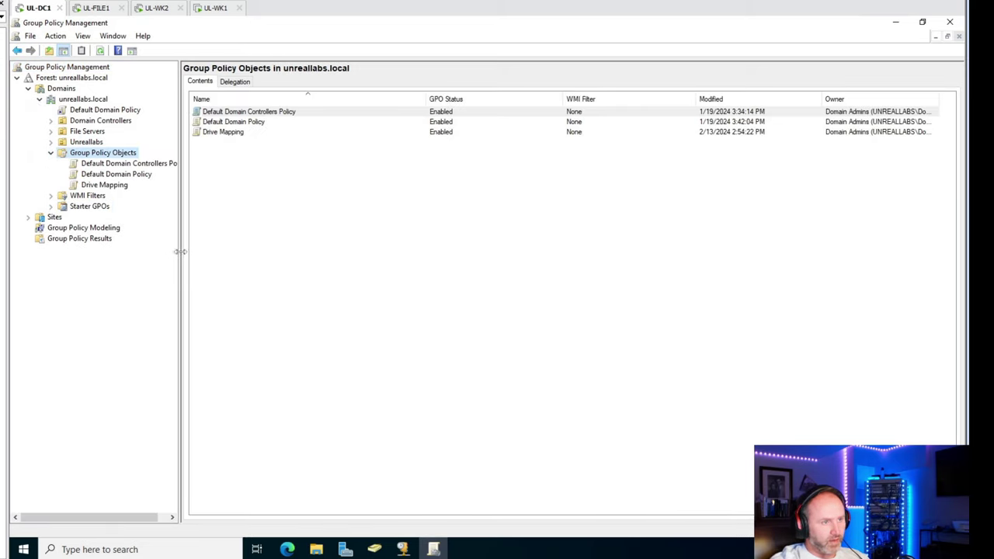
drag(178, 252, 233, 248)
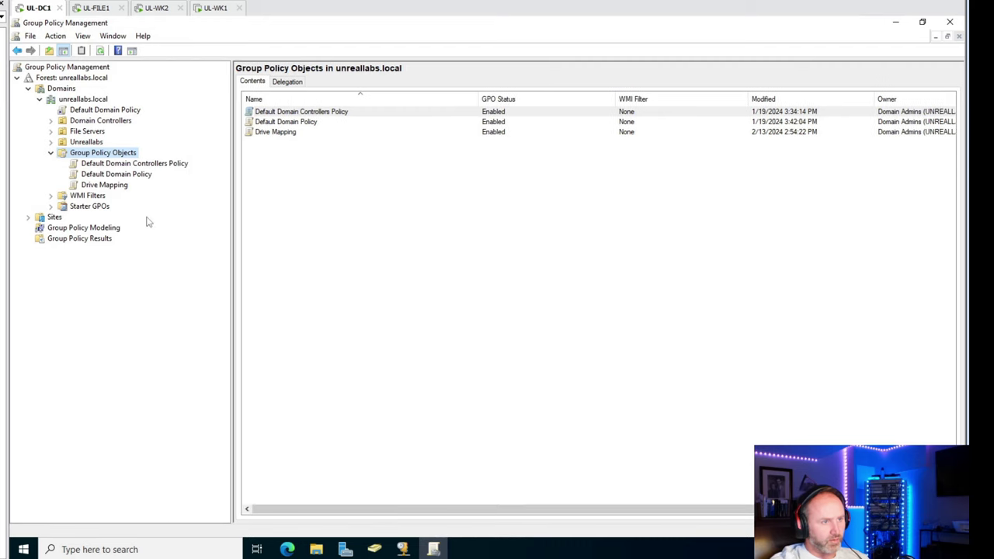
Delete the Drive Mapping GPO and confirm the deletion.
click(105, 186)
right_click(107, 188)
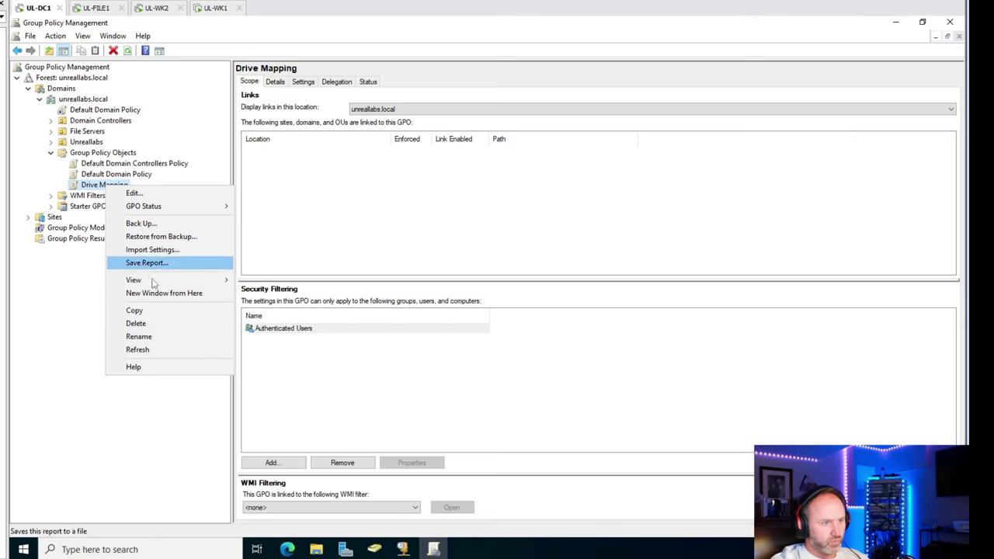
click(152, 324)
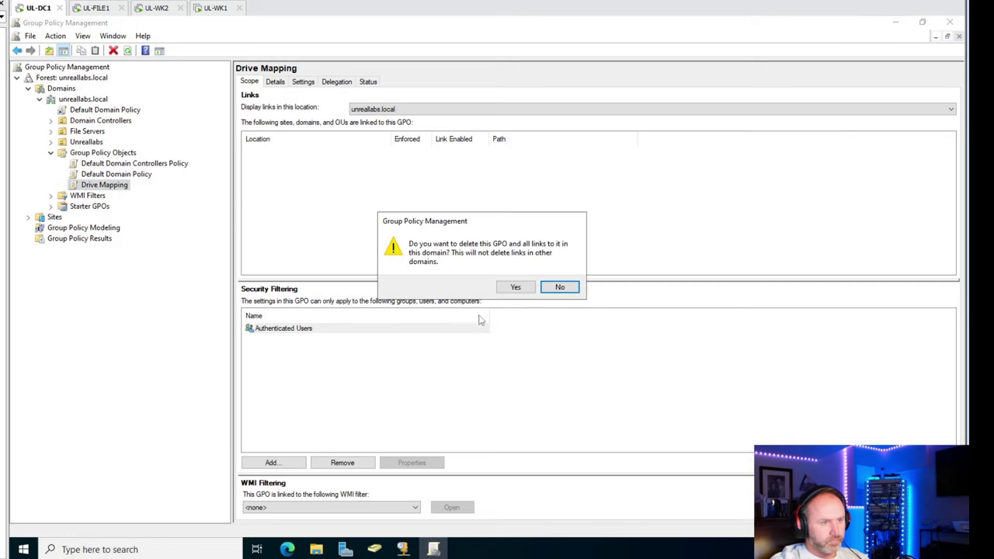
click(513, 286)
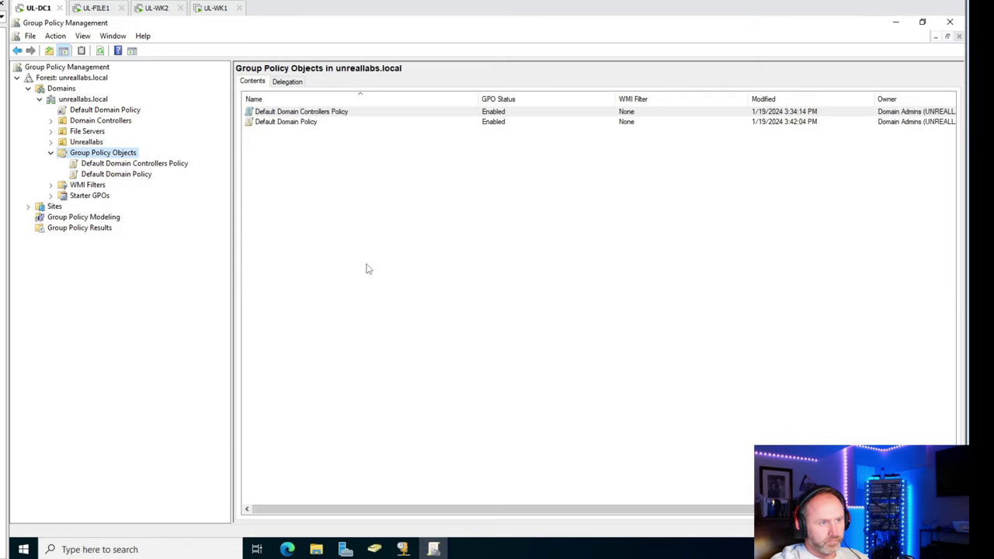
Create a new GPO named Drives under Group Policy Objects.
right_click(93, 160)
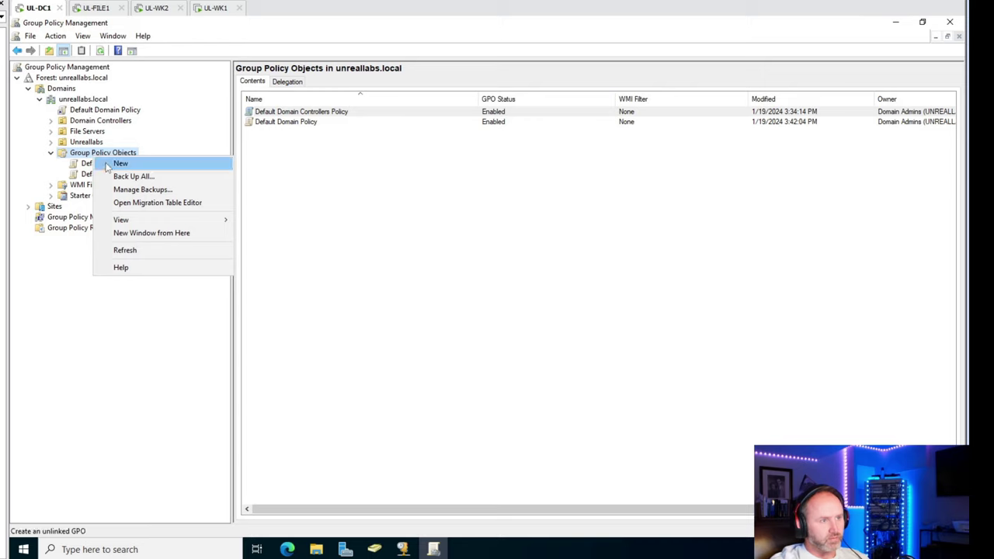
click(332, 210)
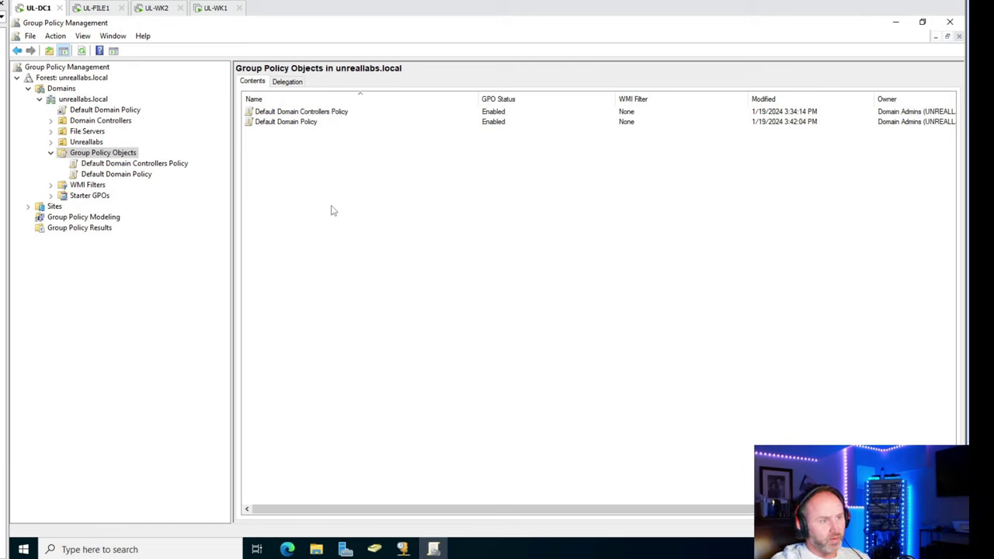
right_click(99, 156)
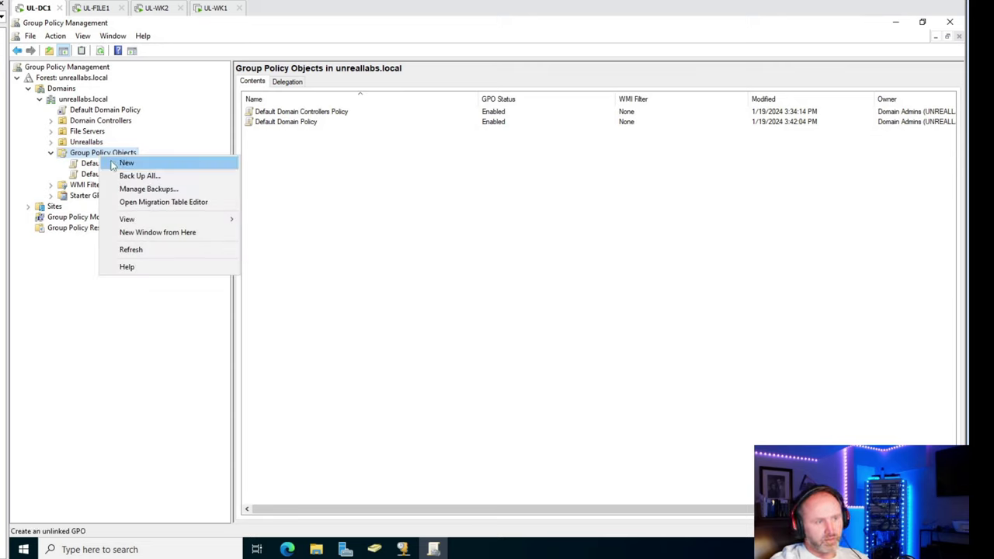
click(112, 165)
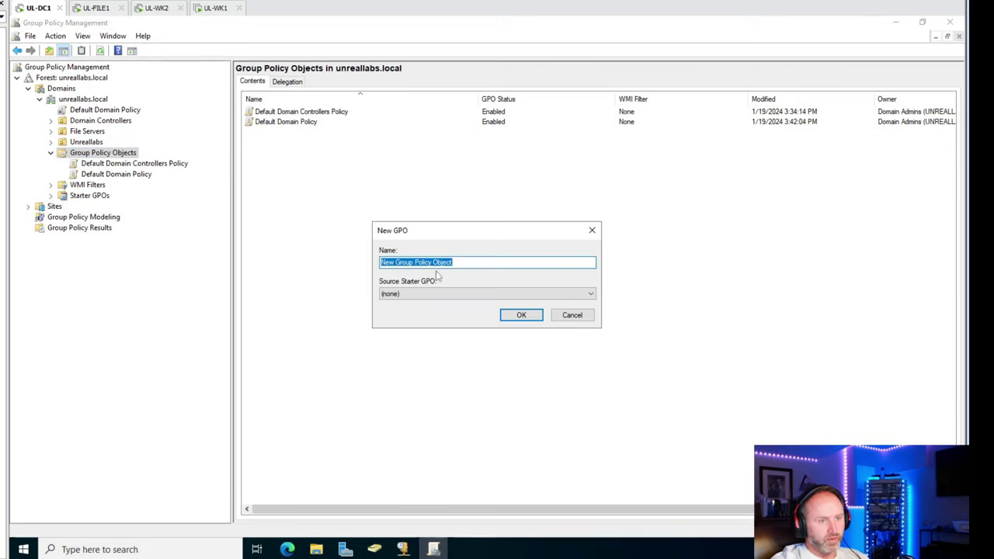
key(BackSpace)
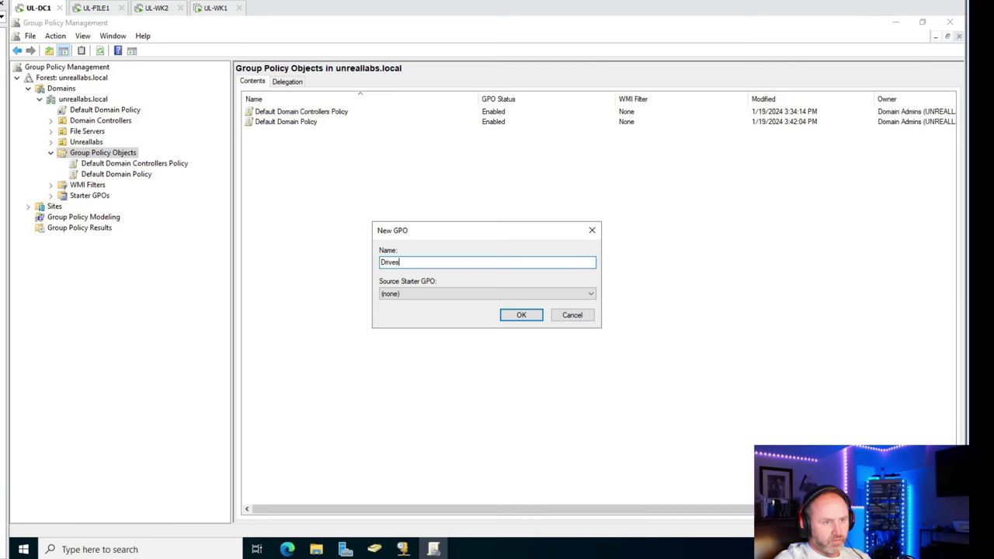
text(Drives)
key(Return)
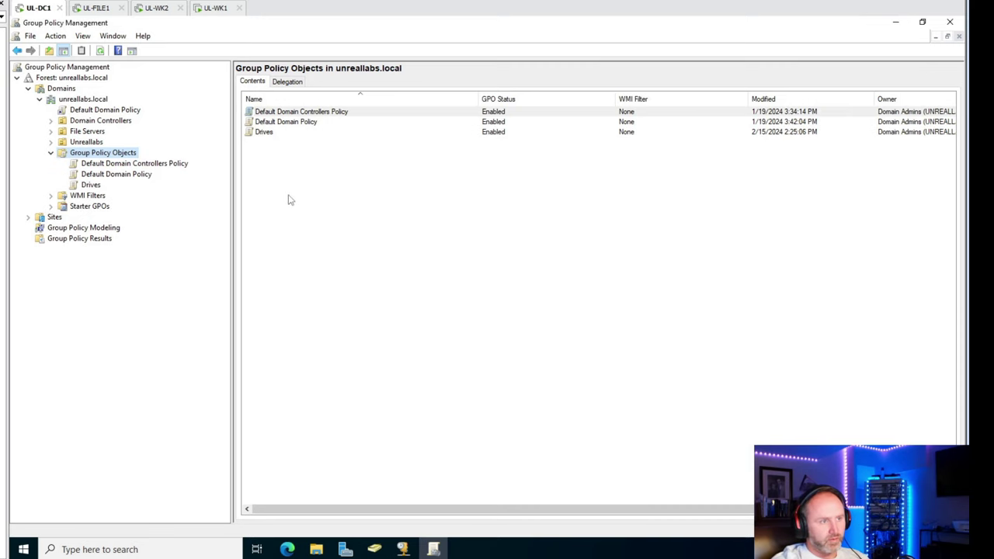
Open the Drives GPO for editing in the Group Policy Management Editor.
click(91, 185)
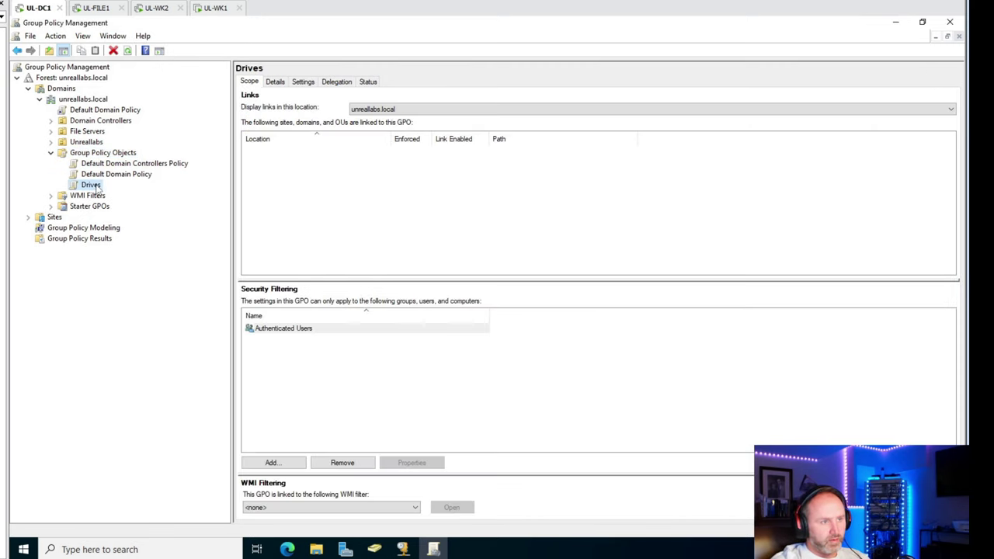
right_click(95, 185)
click(365, 201)
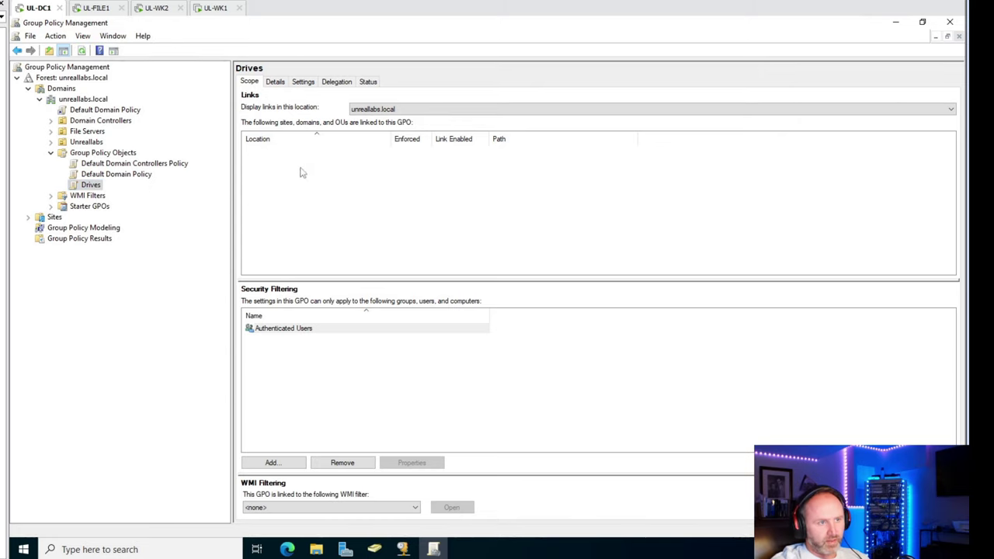
right_click(92, 186)
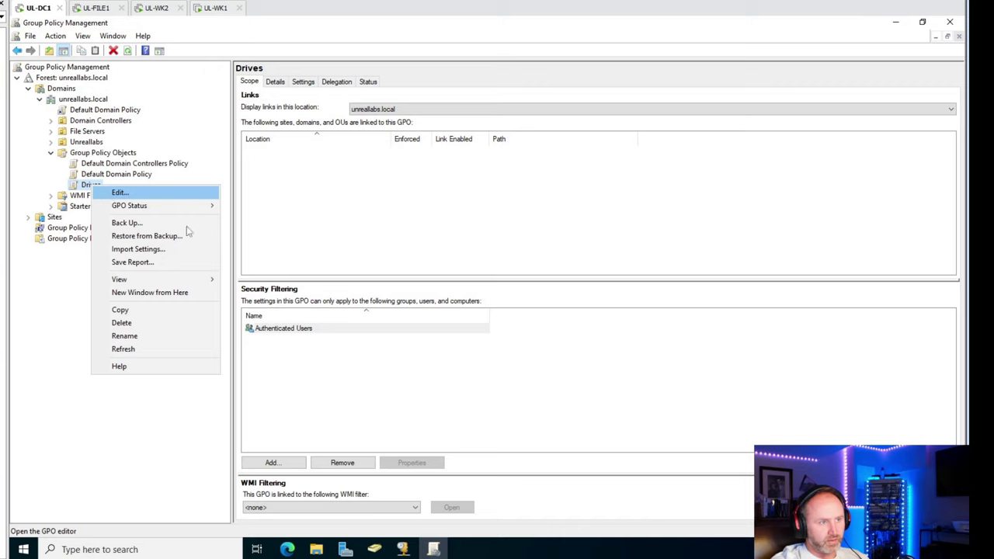
click(302, 197)
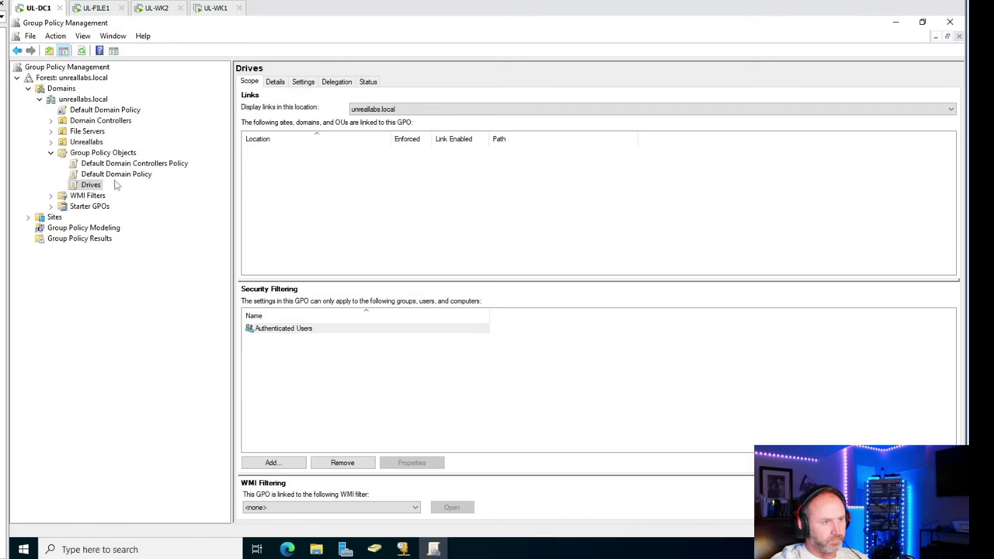
right_click(90, 186)
click(113, 193)
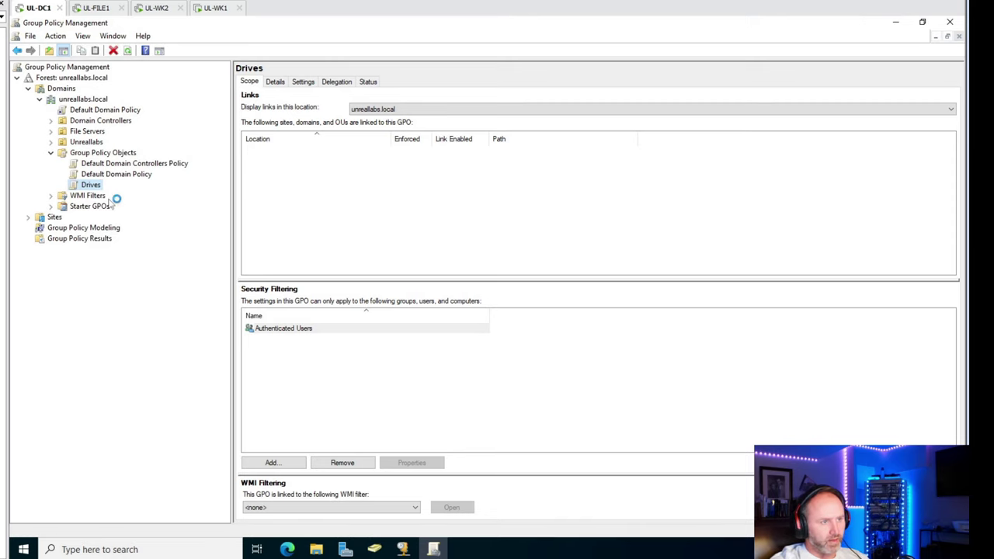
Under User Configuration Preferences > Windows Settings > Drive Maps, add a new mapped drive.
double_click(350, 75)
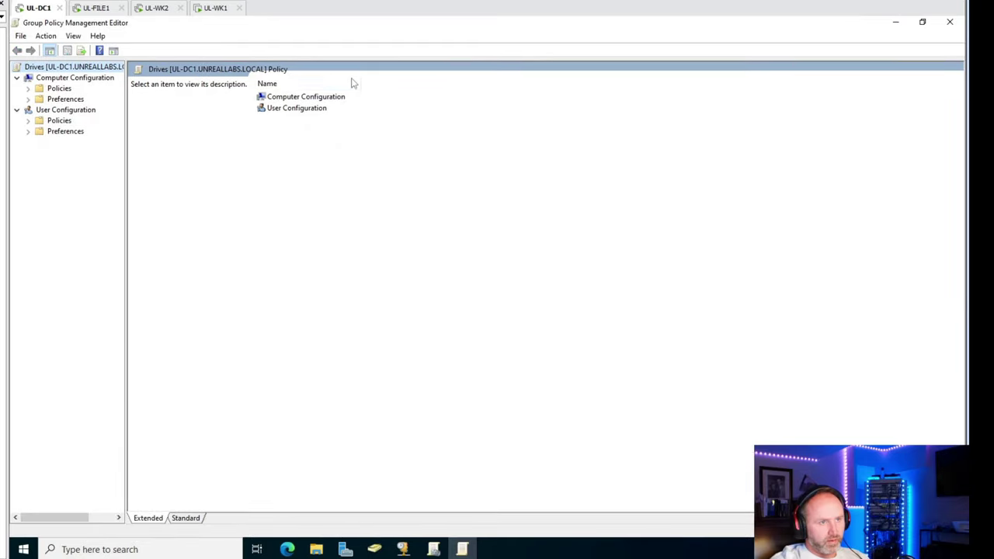
double_click(127, 157)
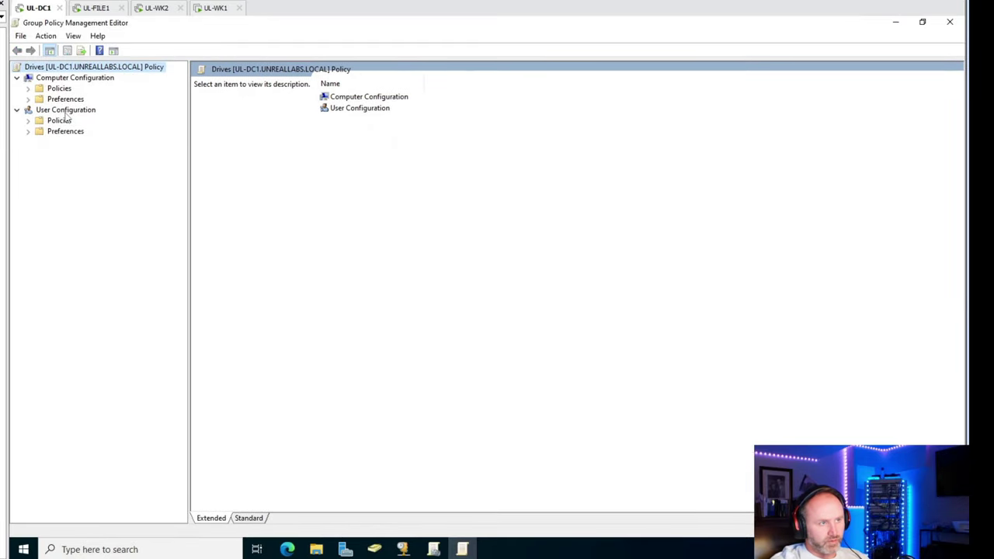
click(28, 132)
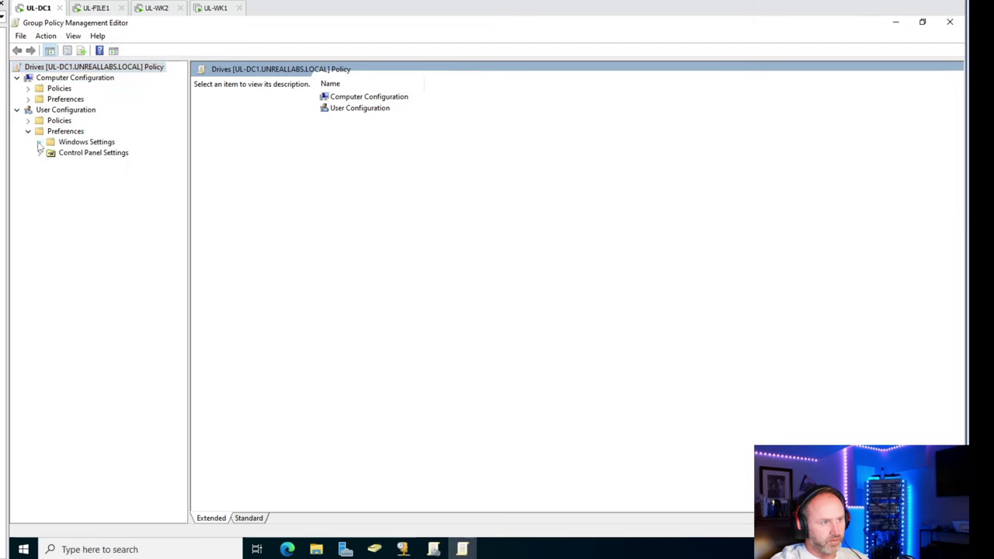
click(39, 143)
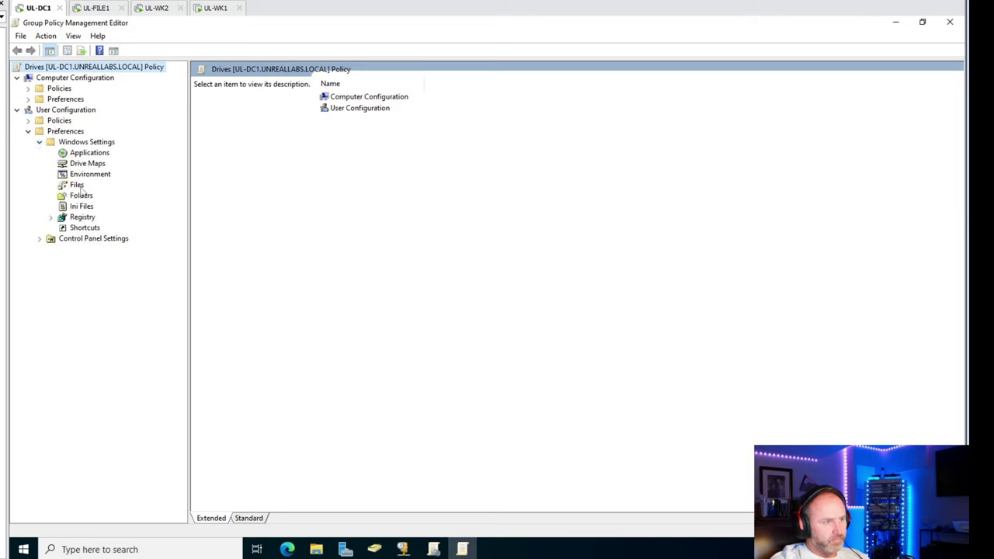
click(87, 163)
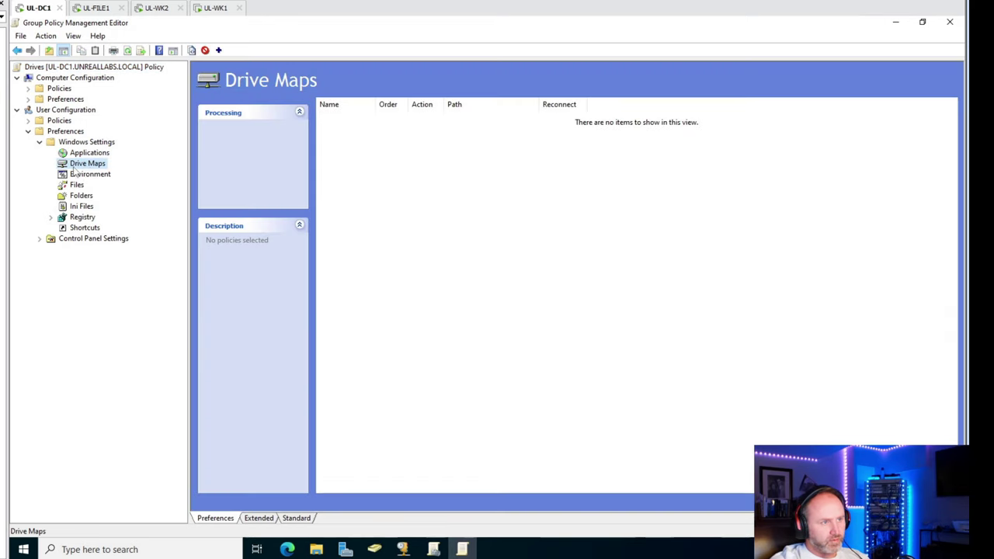
right_click(370, 199)
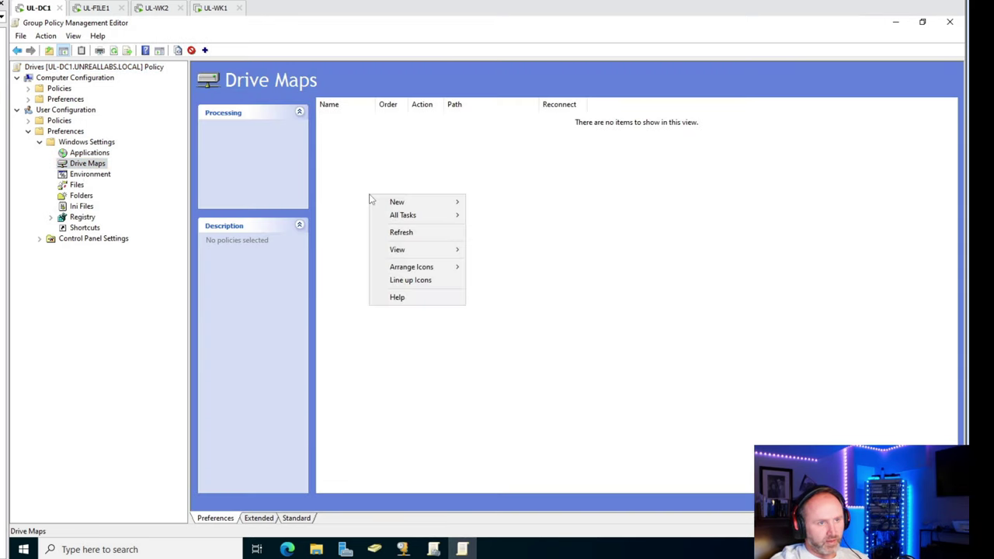
click(368, 148)
right_click(359, 178)
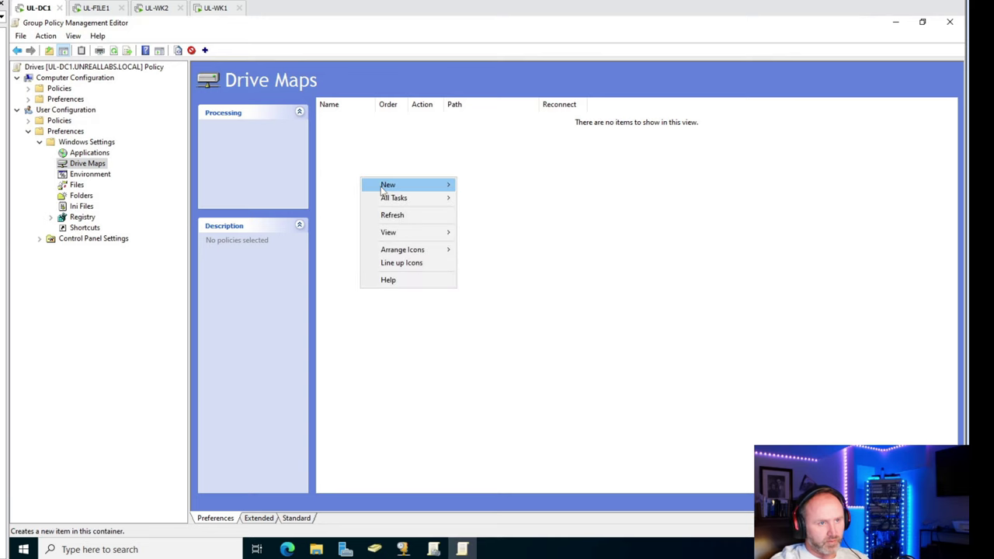
mouse_move(403, 185)
click(493, 186)
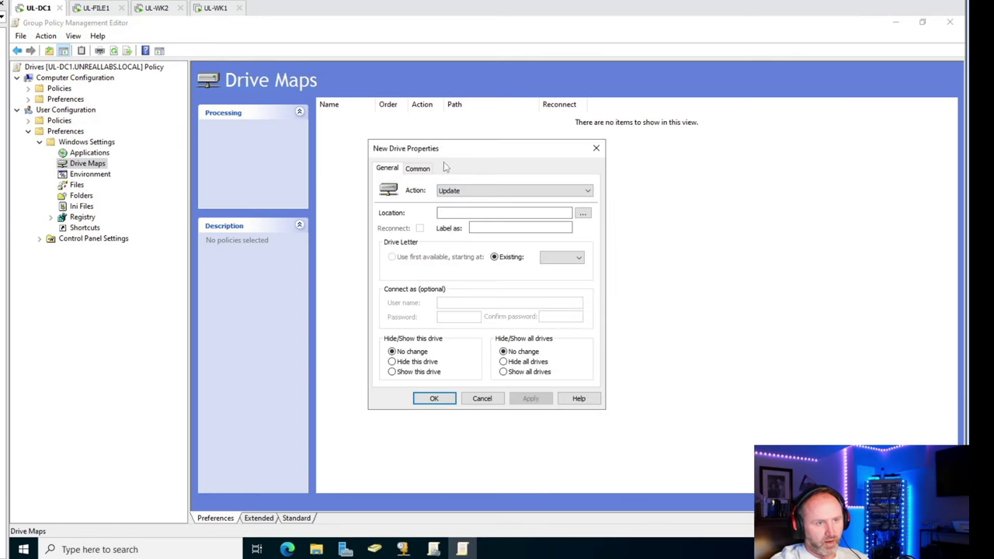
Set the new drive map's action to Update, after trying Create and Replace.
drag(444, 153, 409, 155)
click(433, 195)
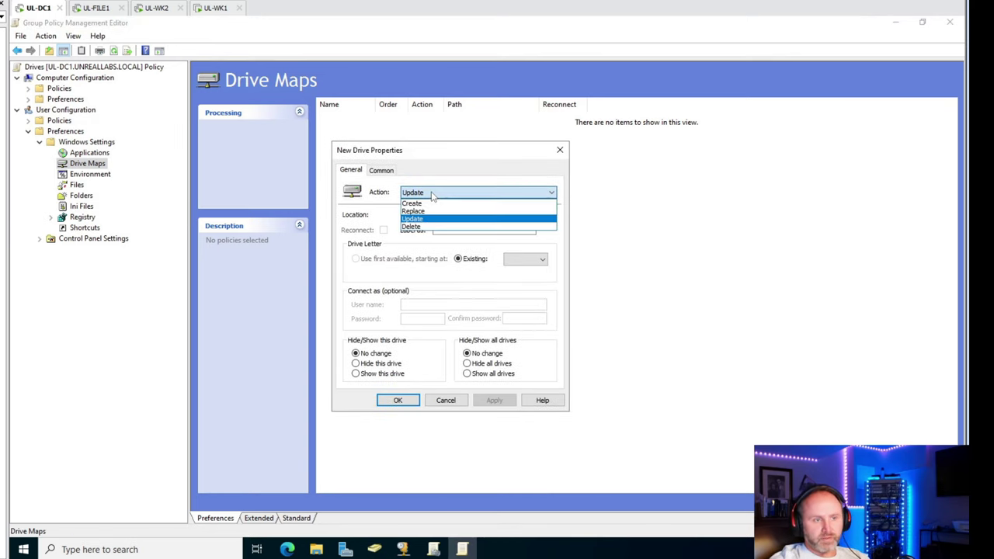
click(413, 203)
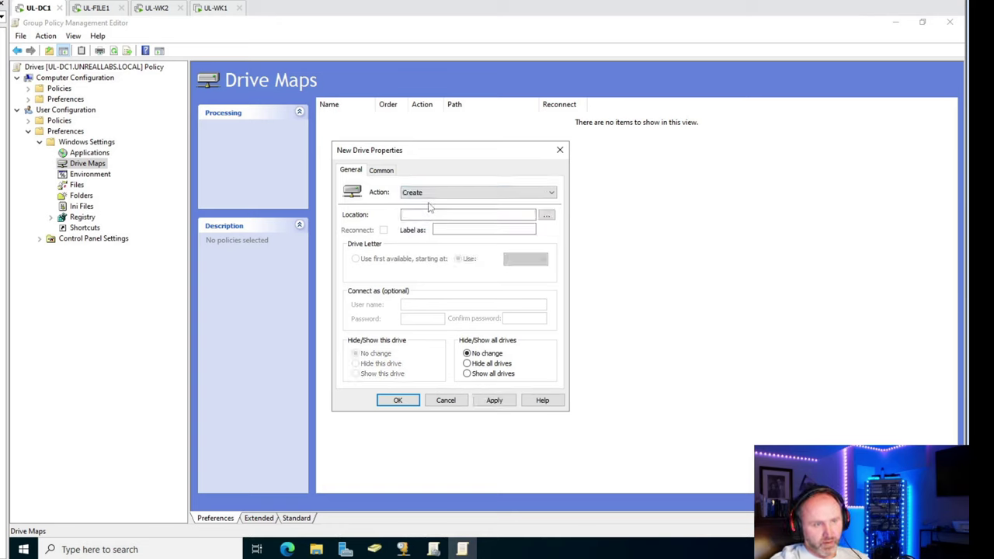
click(427, 194)
click(412, 218)
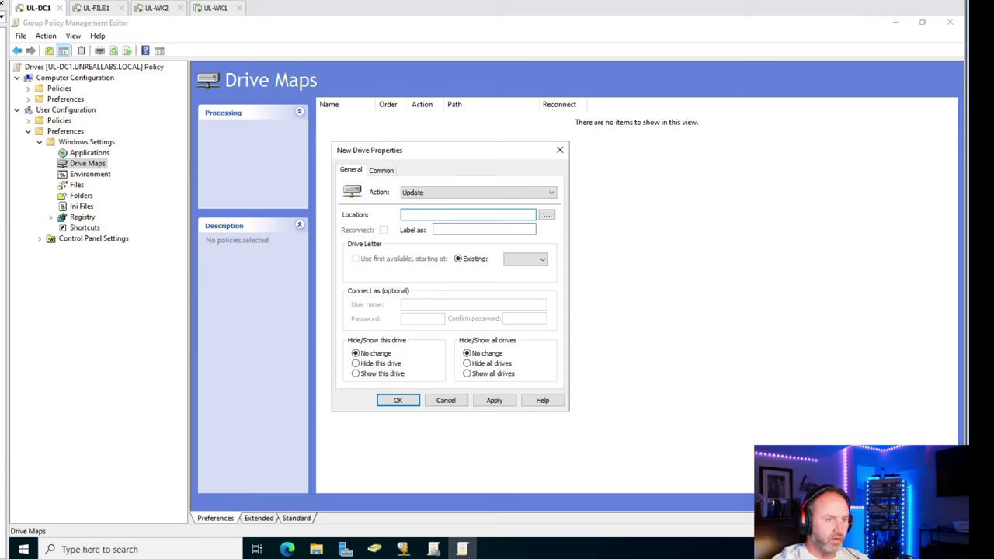
click(428, 194)
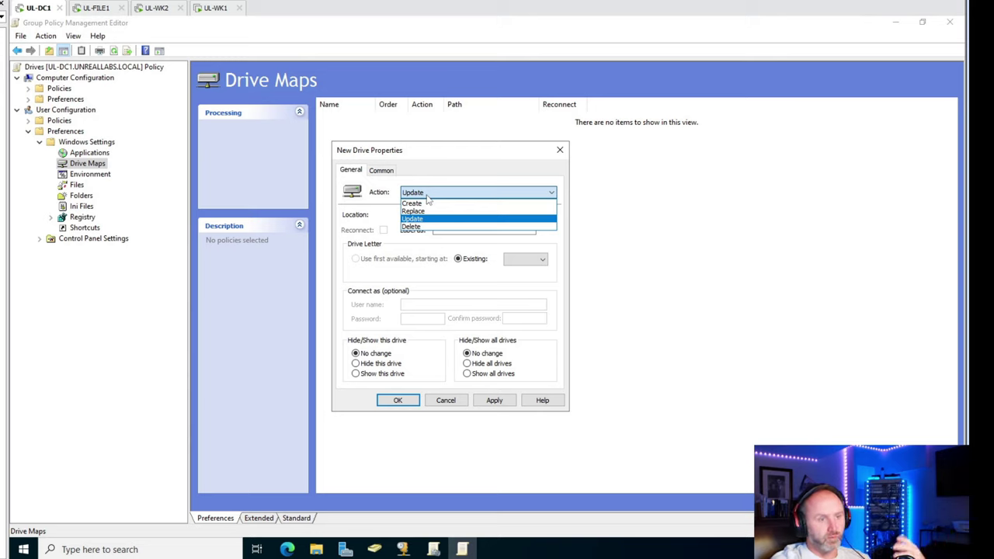
click(419, 210)
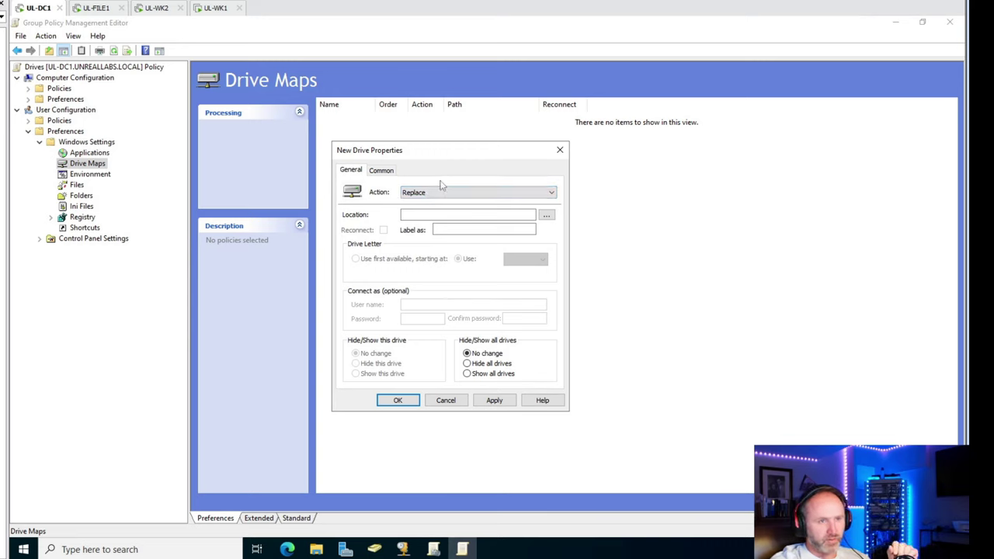
click(424, 194)
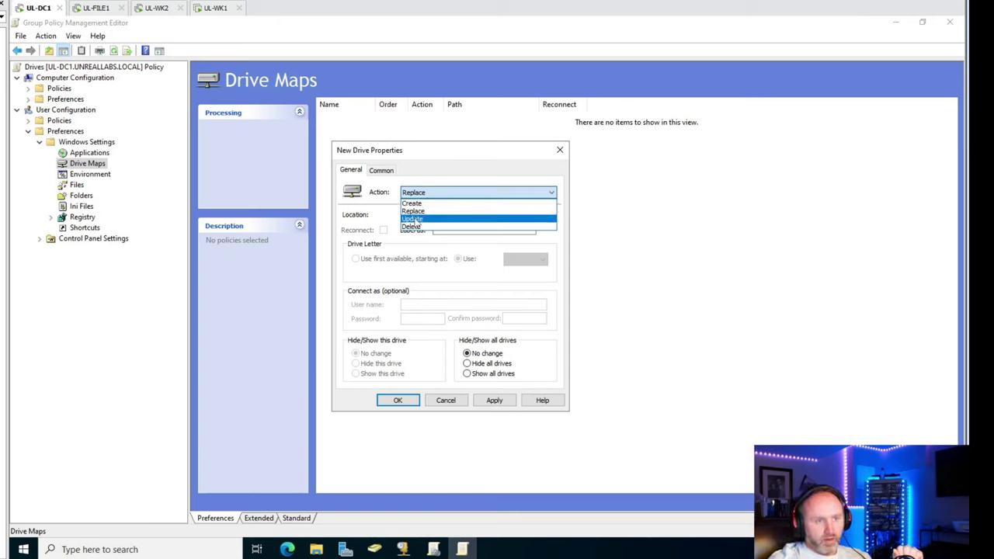
click(413, 218)
Enter "\\file1\company files" as the location, checking the share name on the file server.
click(412, 216)
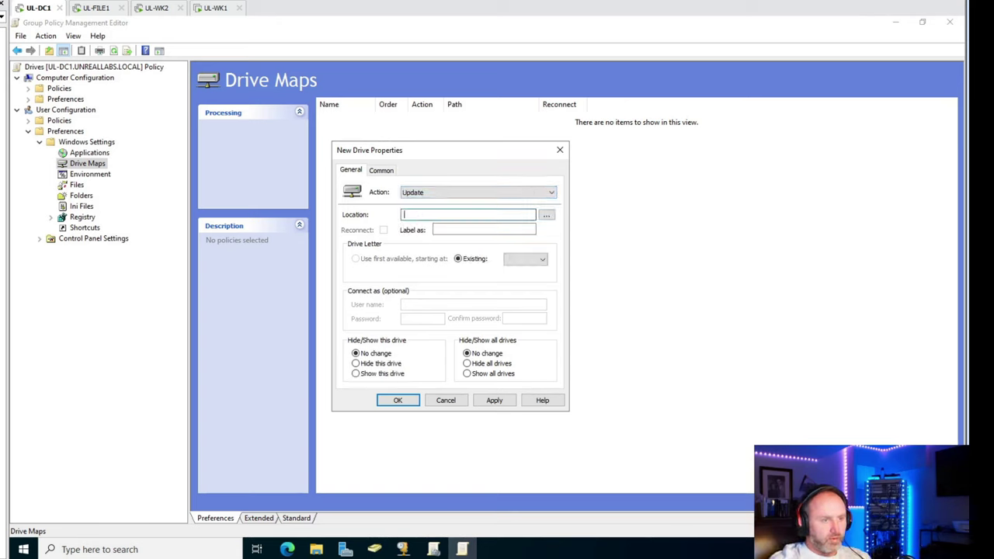
text(\\)
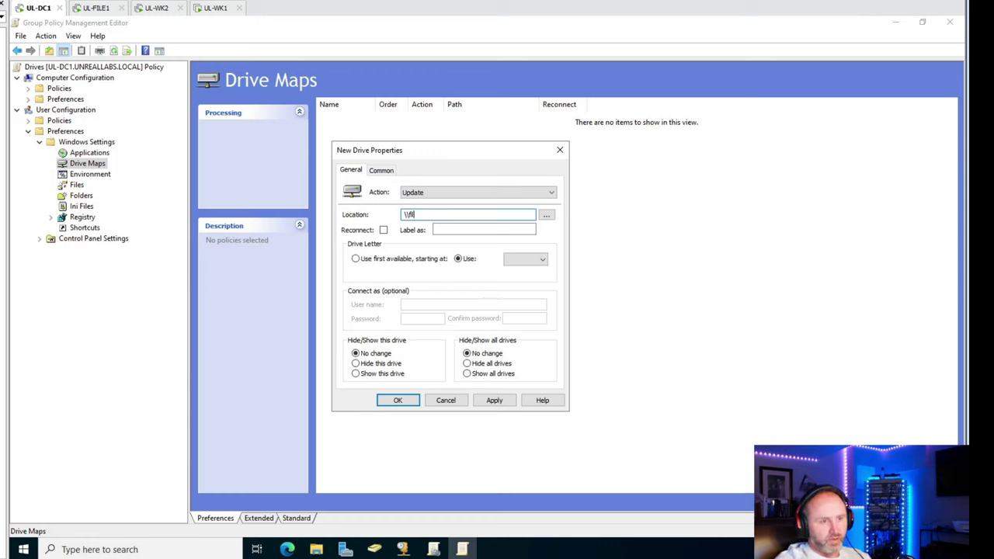
text(file1\company files)
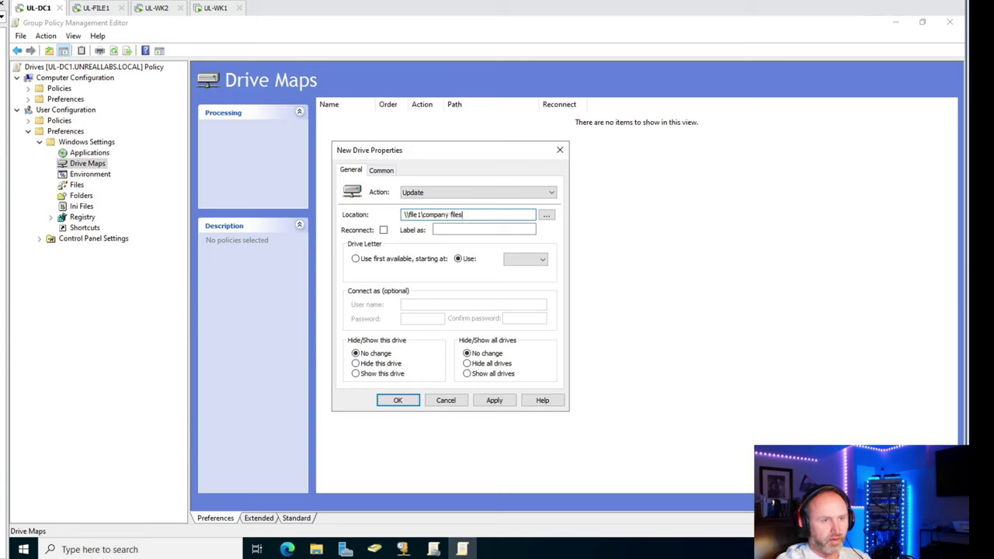
click(546, 216)
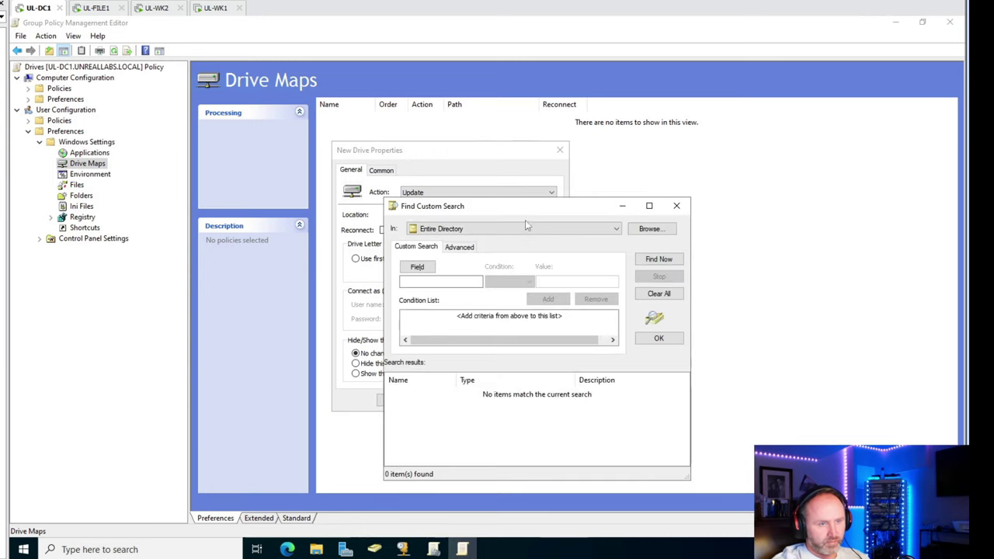
click(676, 206)
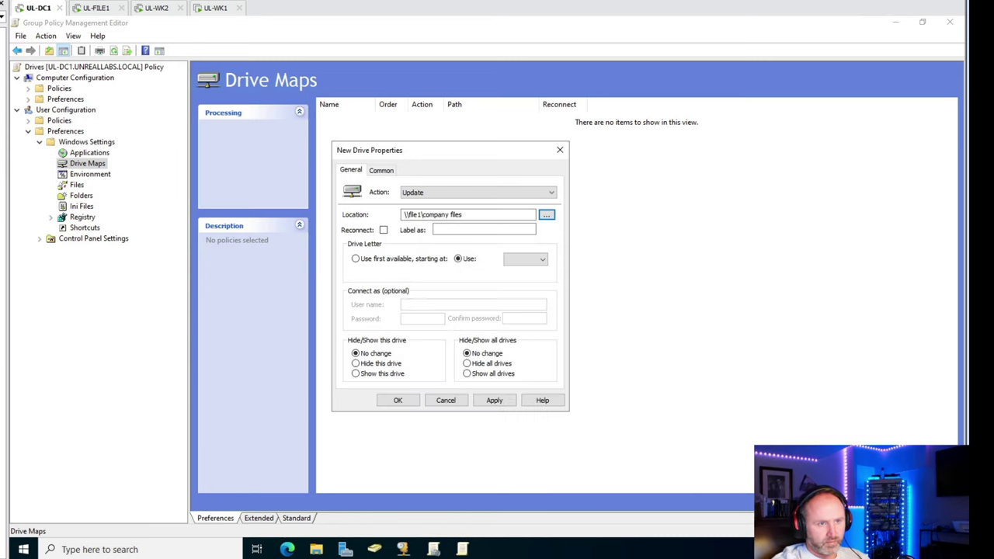
text(iles)
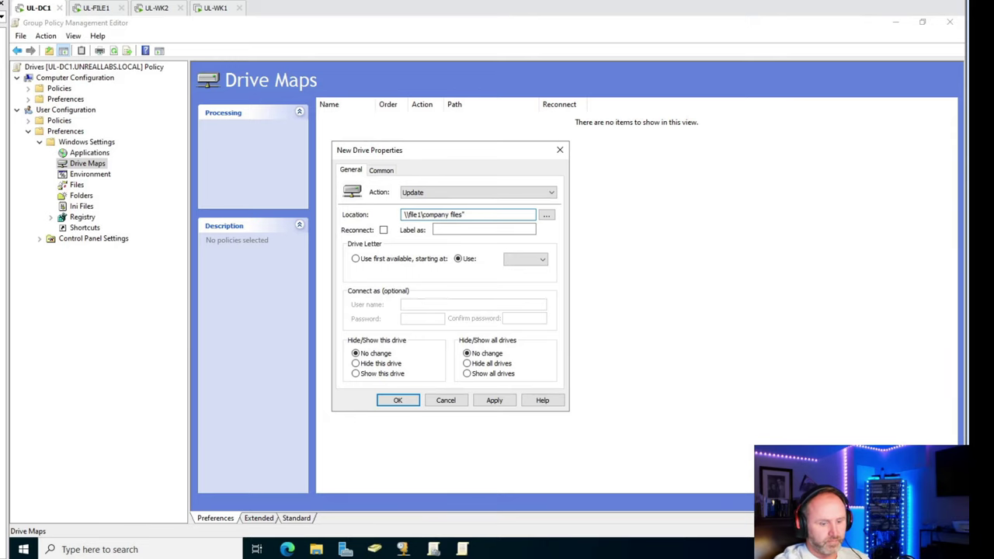
text(")
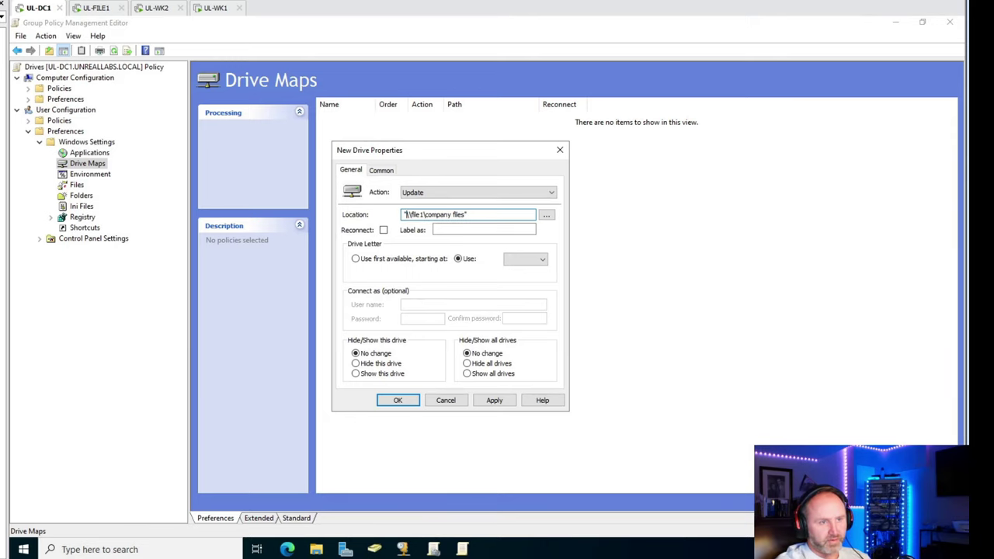
click(97, 8)
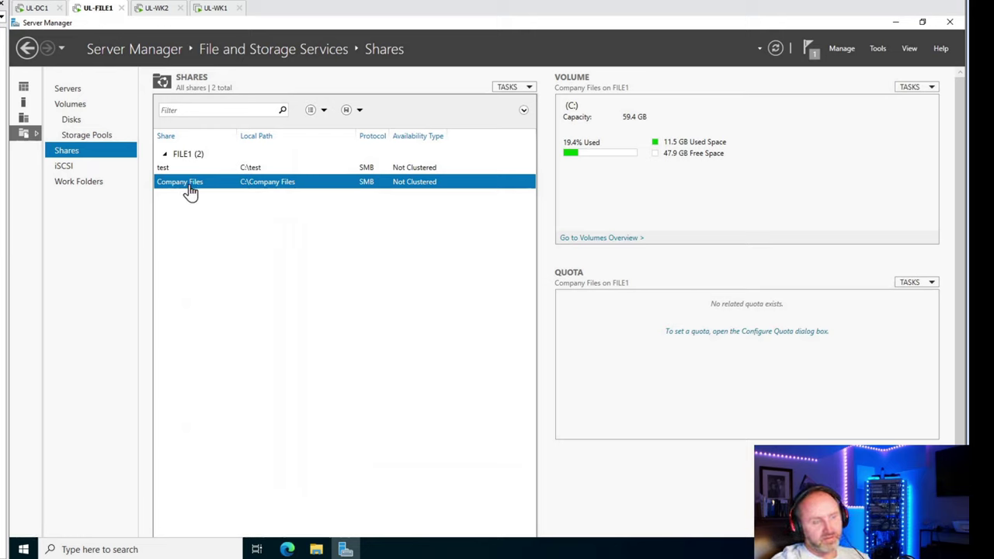
click(37, 11)
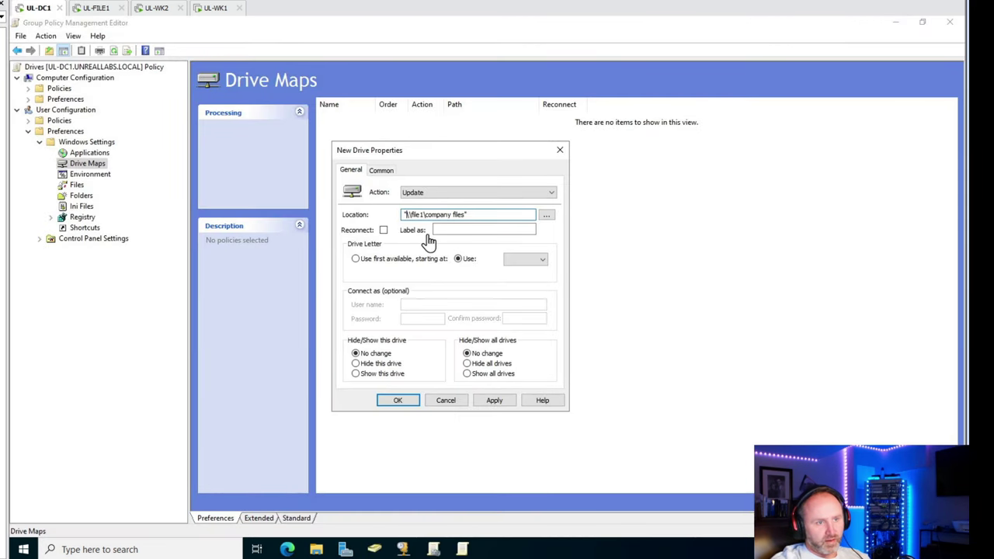
Label the drive map Company Files and assign it drive letter H.
click(455, 231)
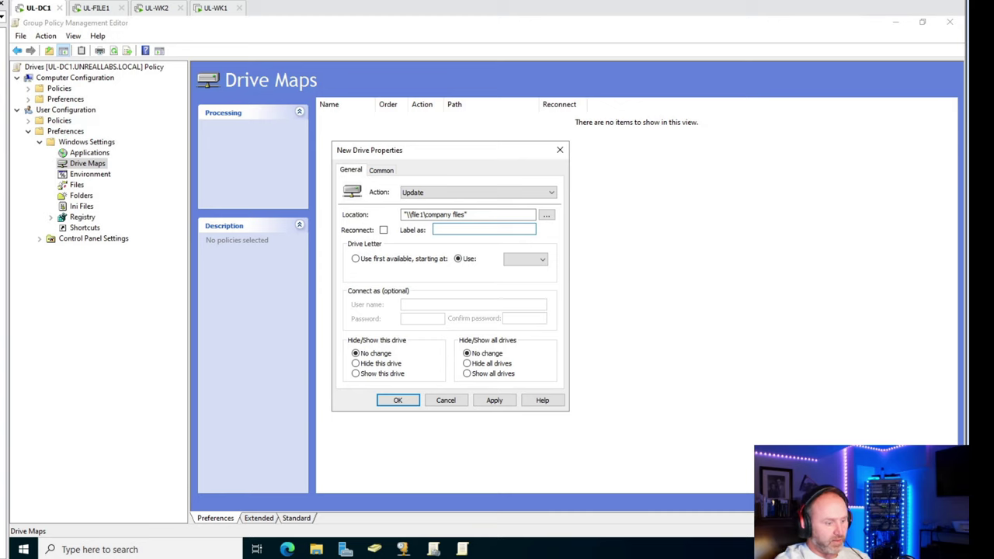
text(Company Files)
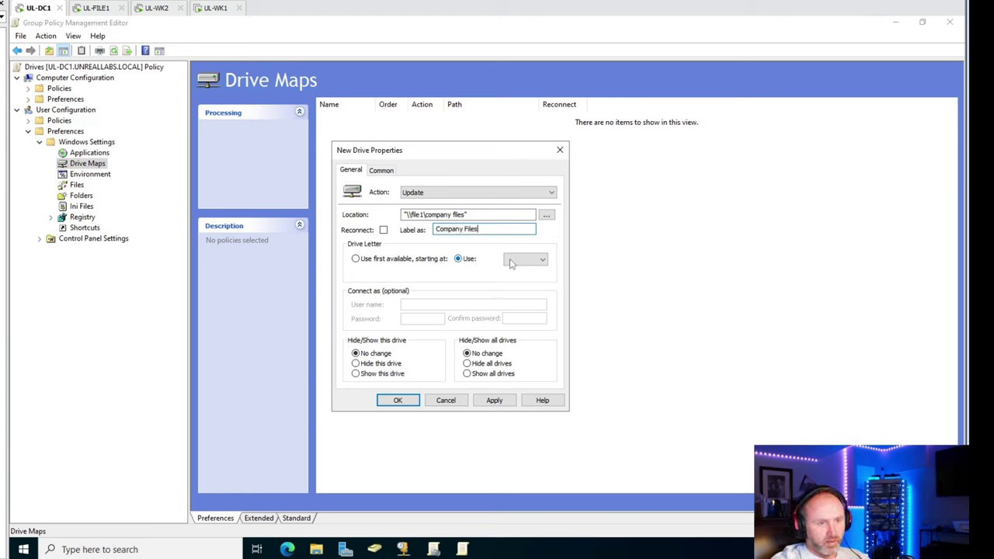
click(514, 260)
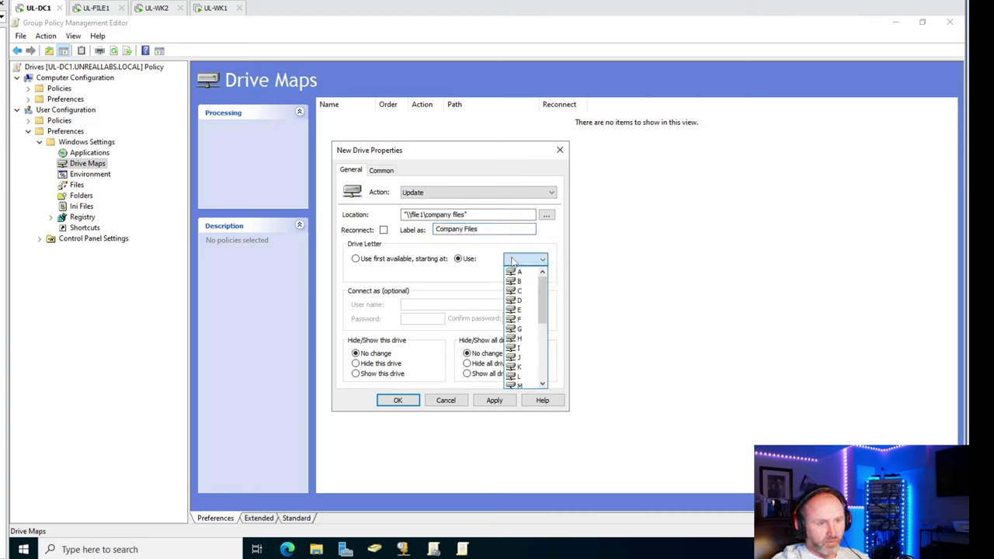
click(519, 339)
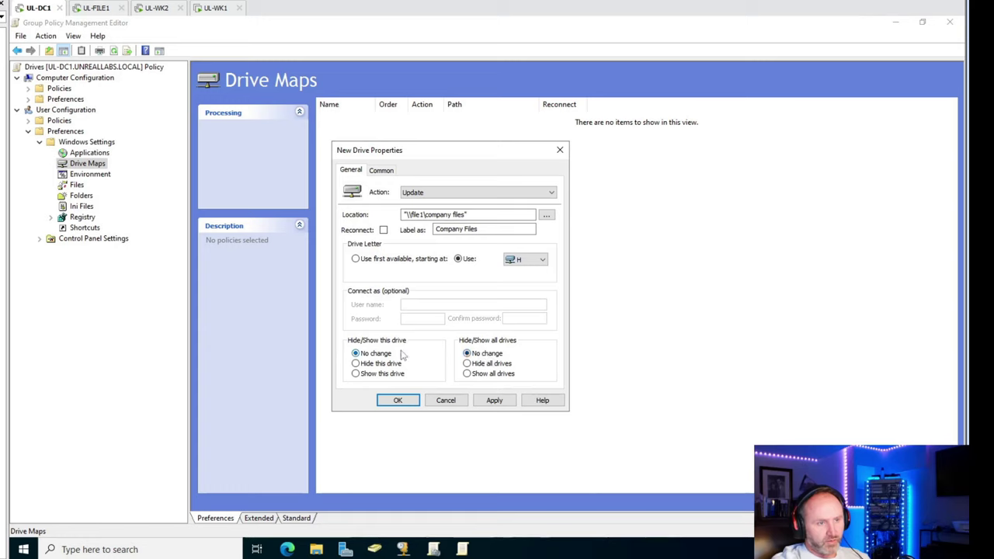
click(381, 171)
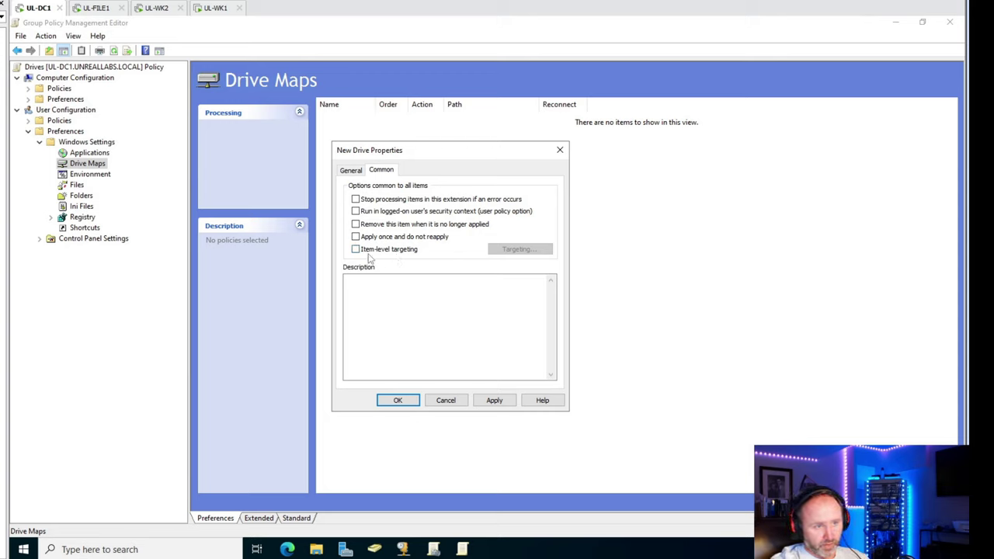
Cancel the item-level targeting editor without adding targets, then apply the H: mapping.
click(388, 253)
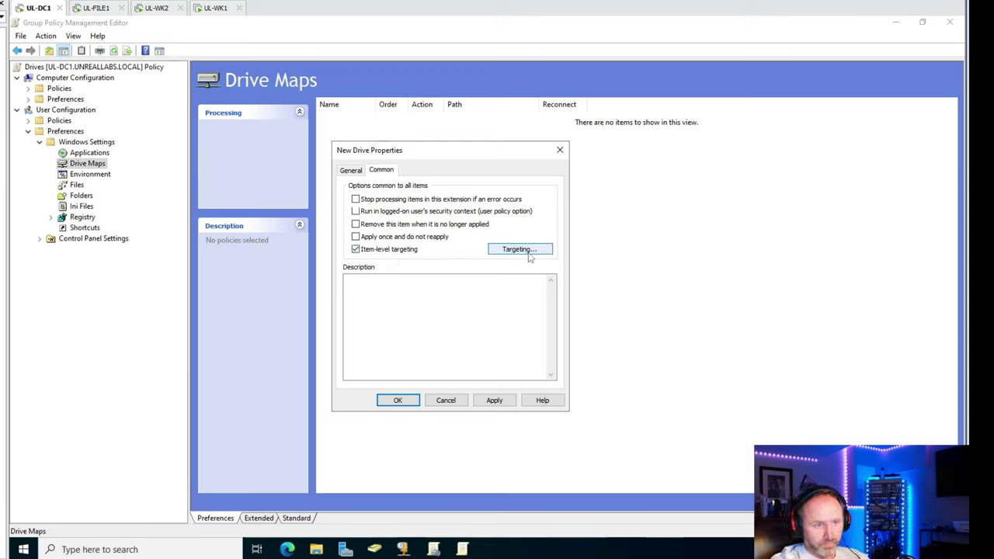
click(525, 249)
click(305, 185)
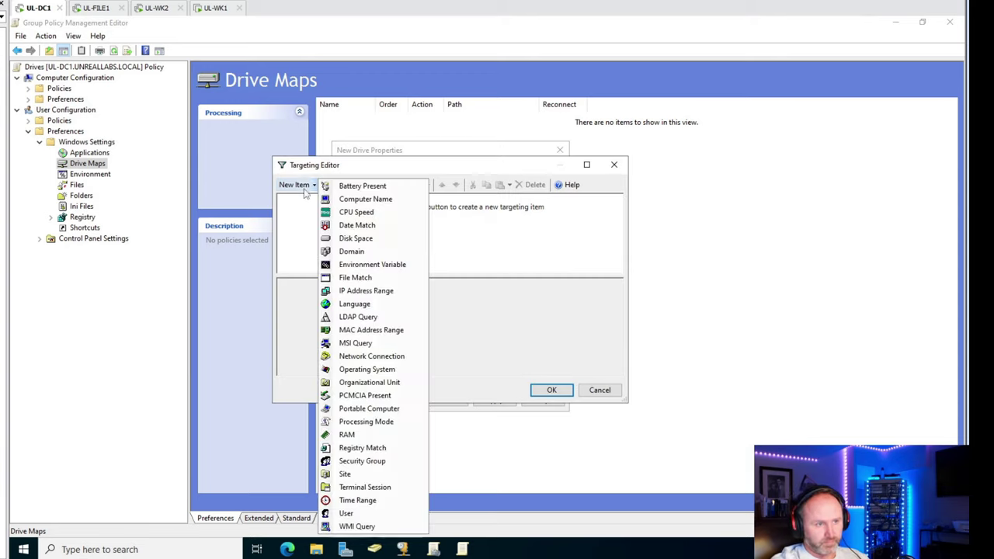
click(594, 392)
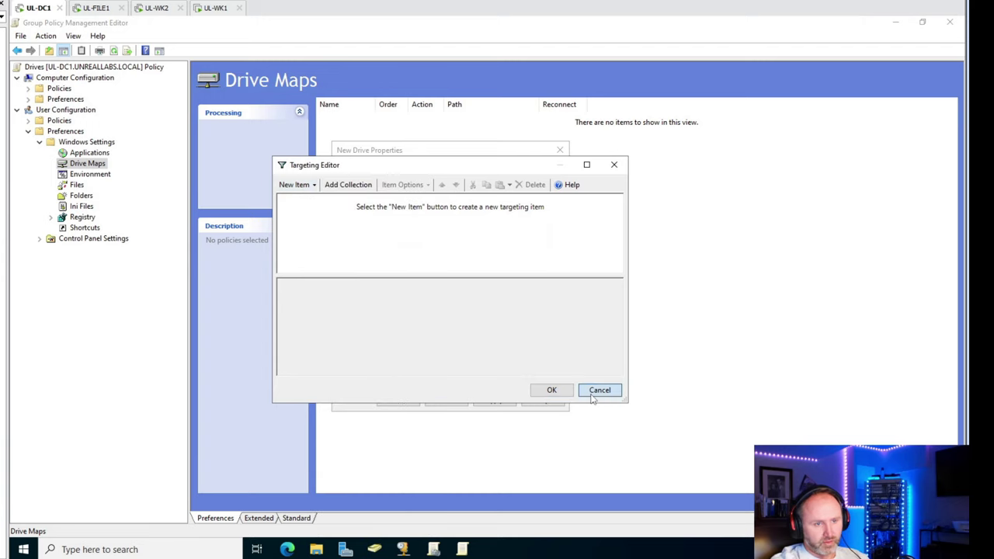
click(594, 392)
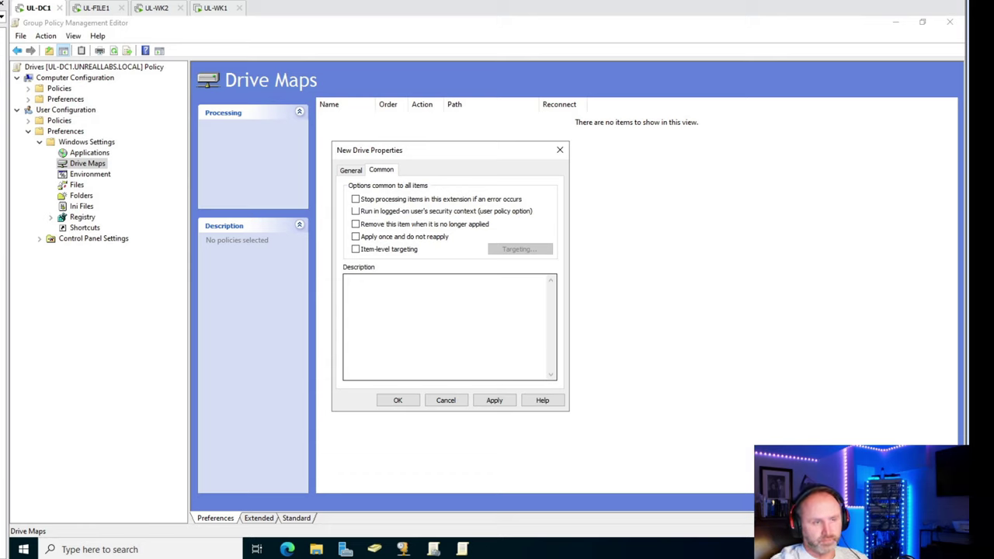
click(358, 171)
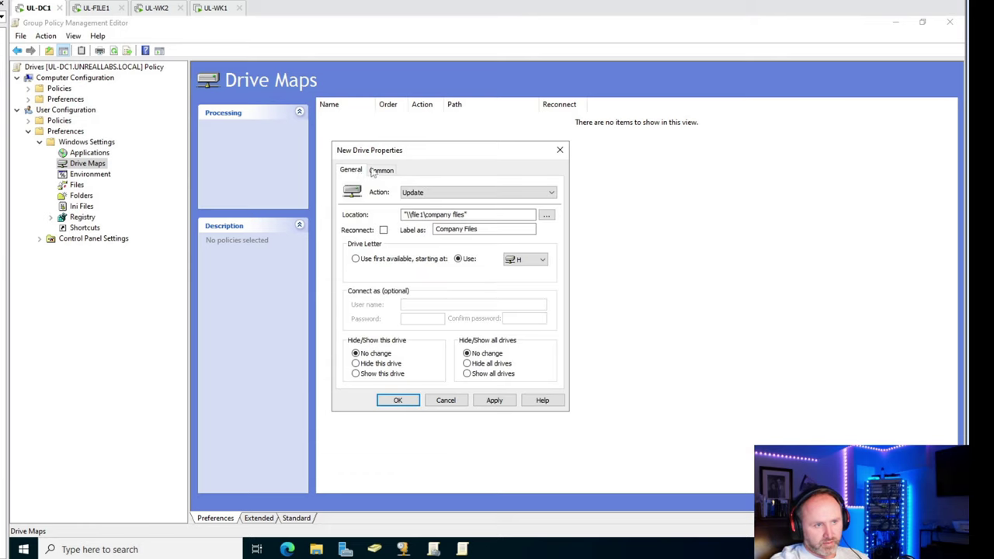
click(495, 400)
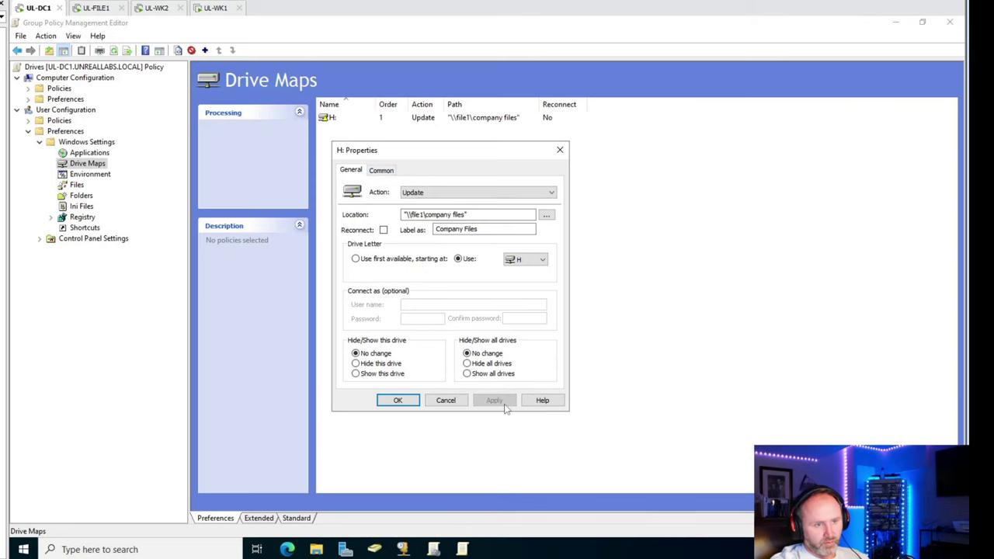
Confirm the H: drive map, review it in the Drive Maps list, and close the editor.
click(398, 401)
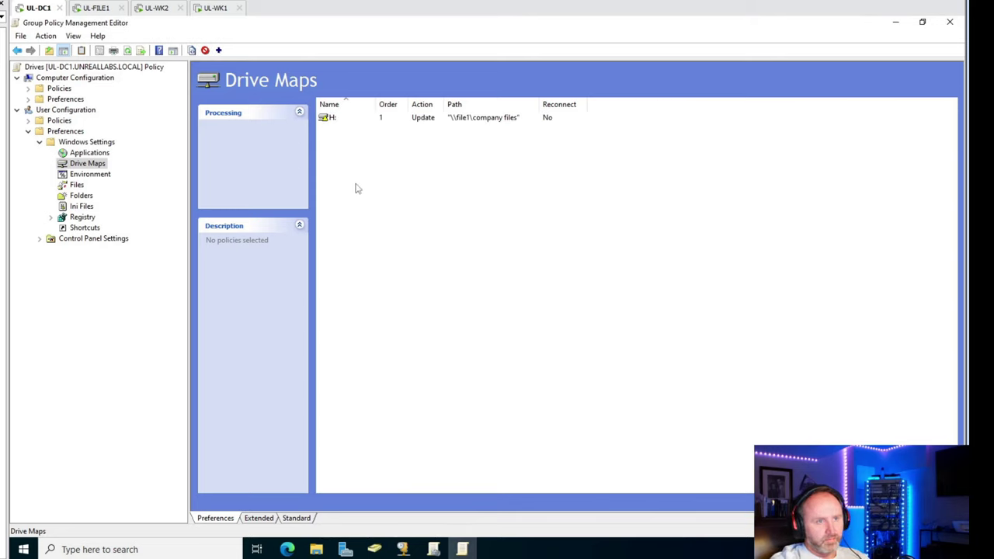
click(465, 122)
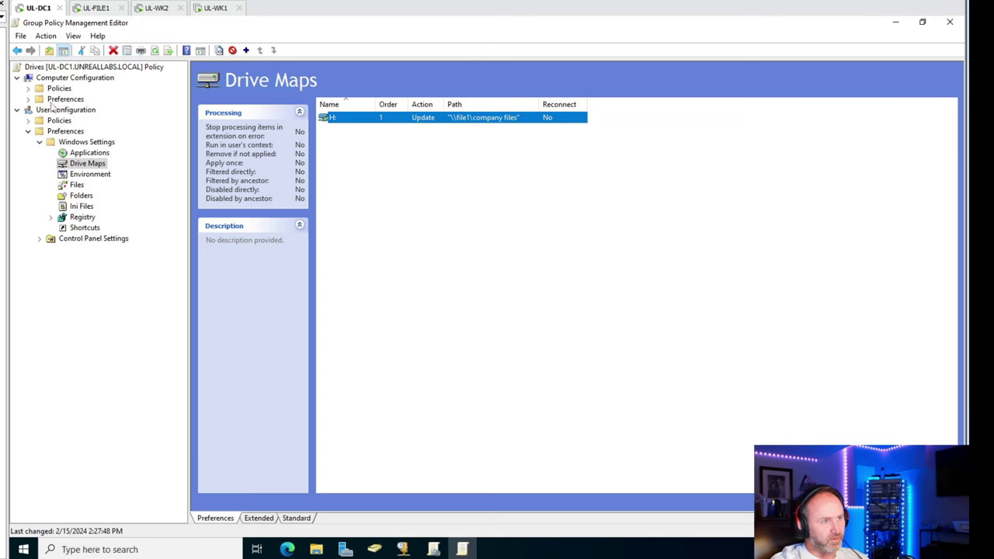
click(39, 142)
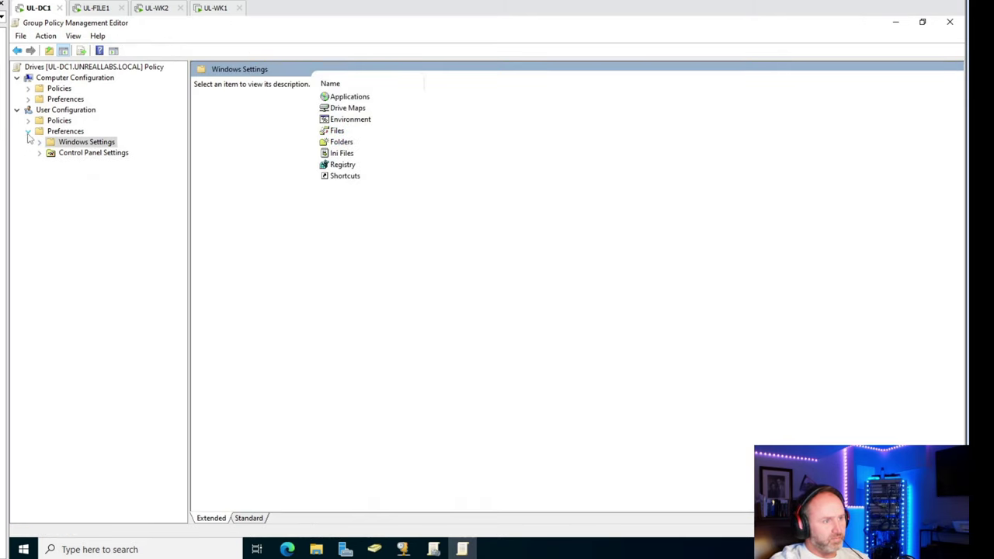
click(40, 143)
click(77, 164)
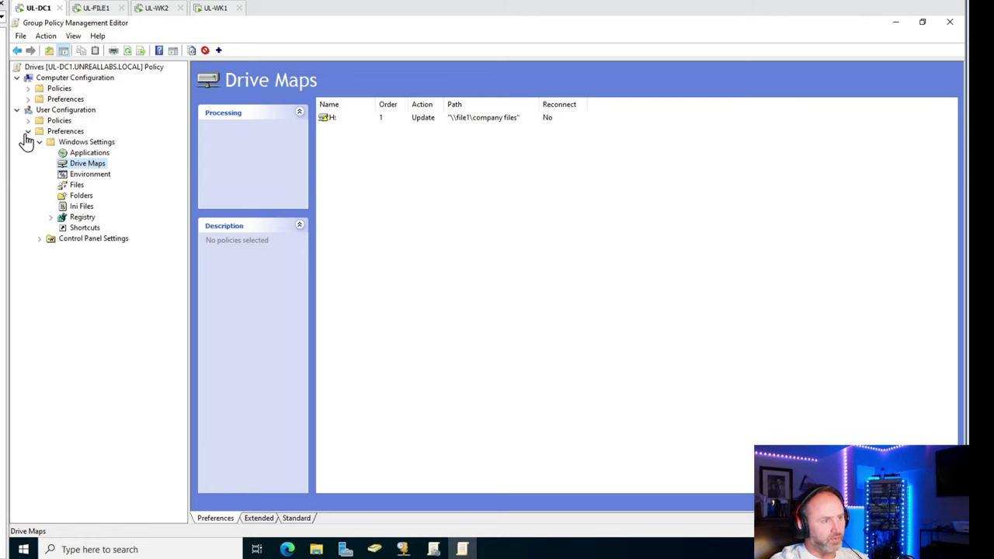
click(950, 22)
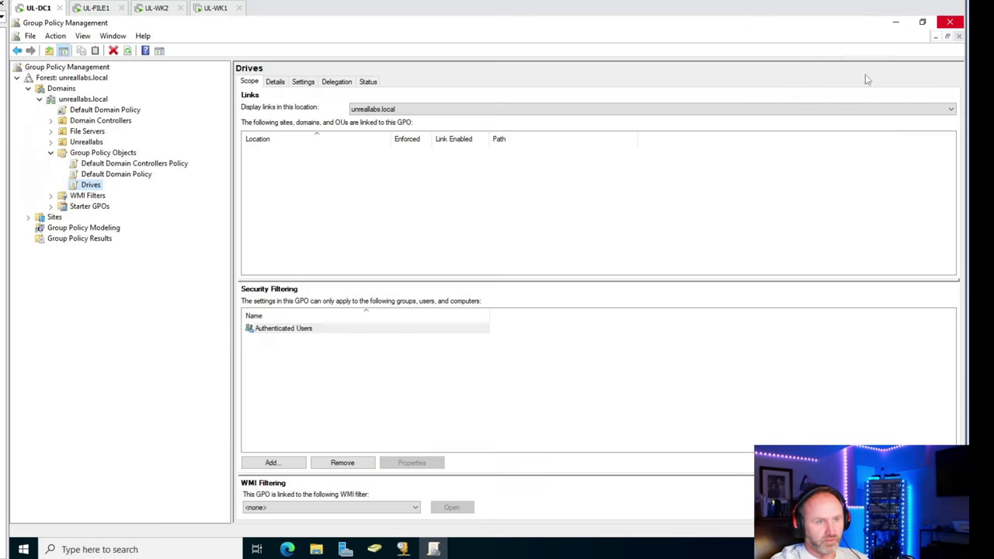
Inspect the Drives GPO's H: Update mapping to \\file1\company files (Company Files), then check its links.
click(278, 82)
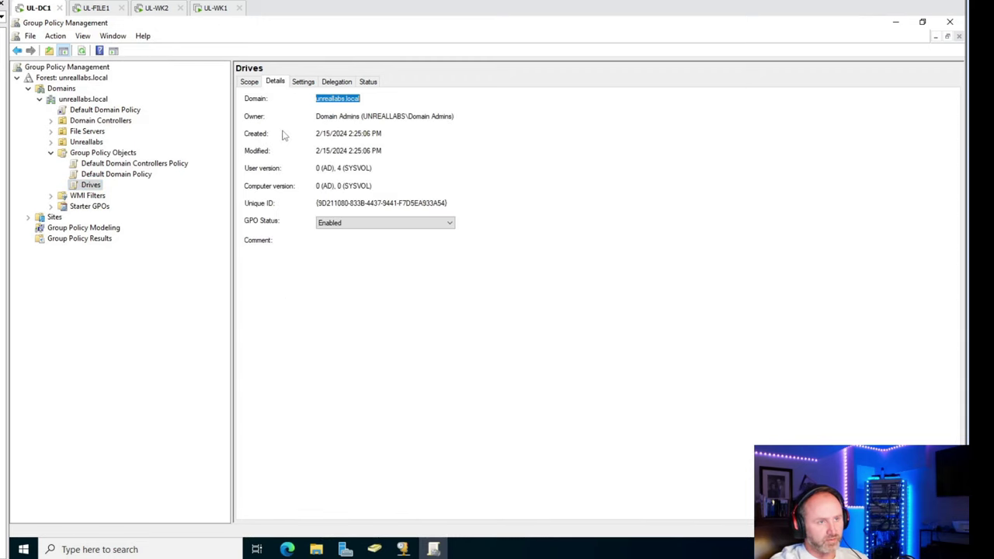
click(308, 84)
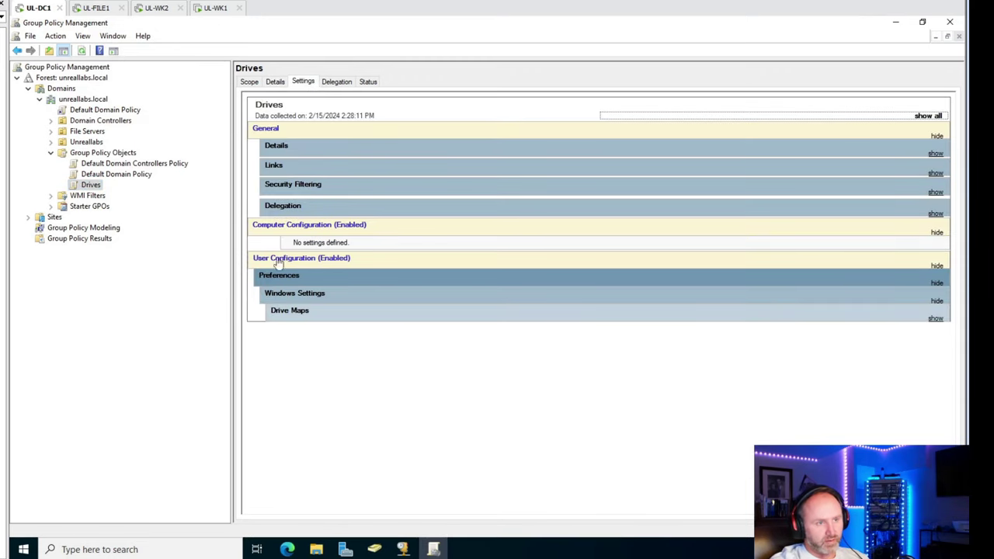
click(298, 315)
click(298, 329)
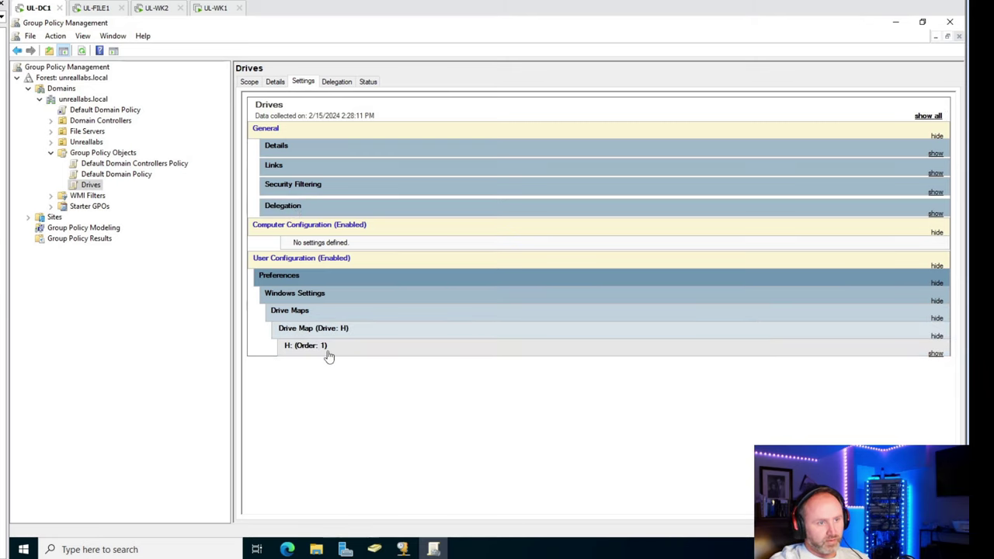
click(329, 351)
click(317, 365)
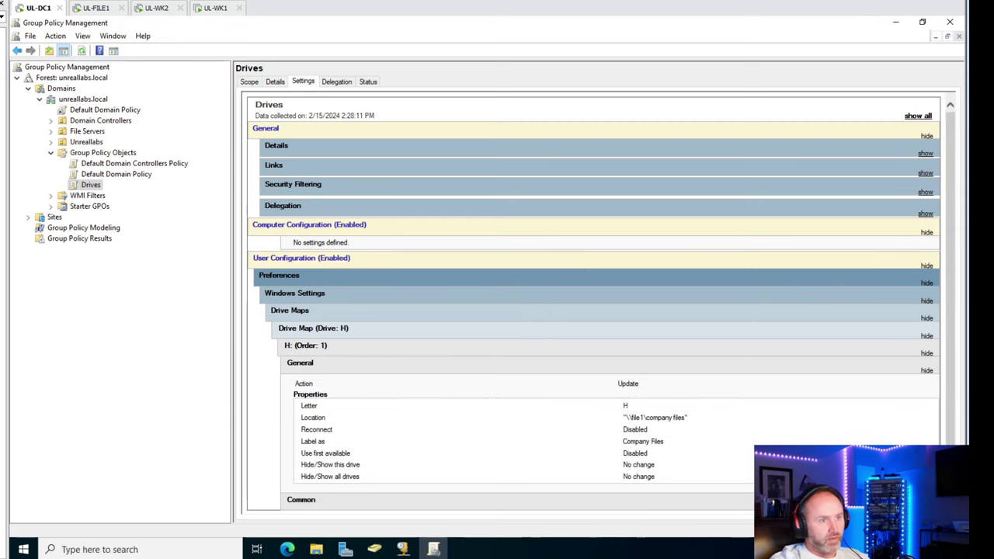
click(249, 82)
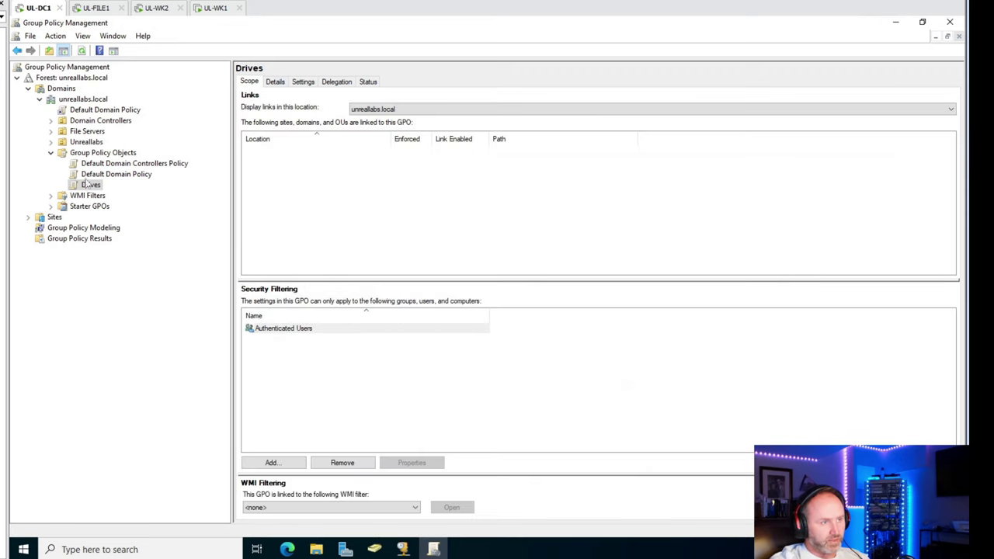
Expand the Unreallabs and Accounting OUs and check the GPOs linked to Unreallabs and Sales.
click(51, 142)
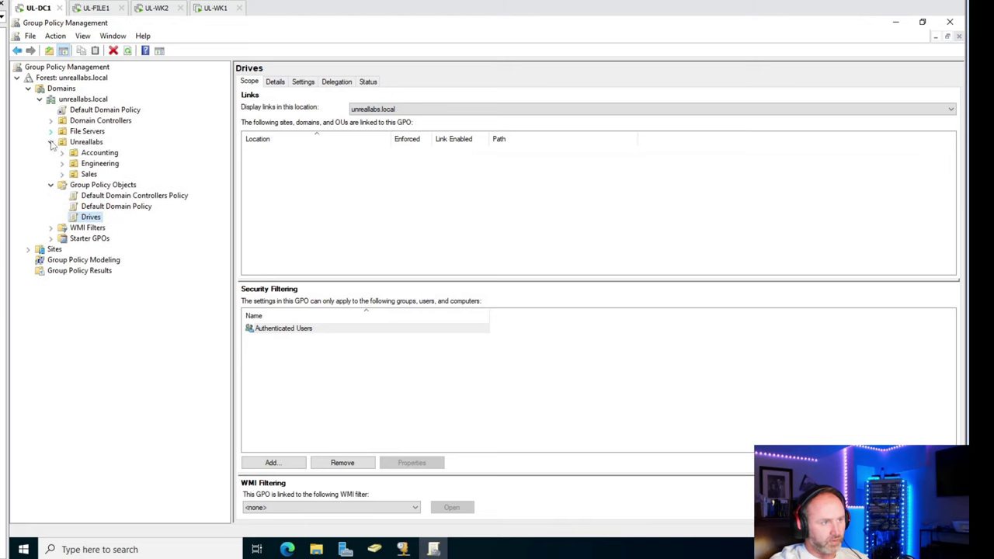
click(62, 153)
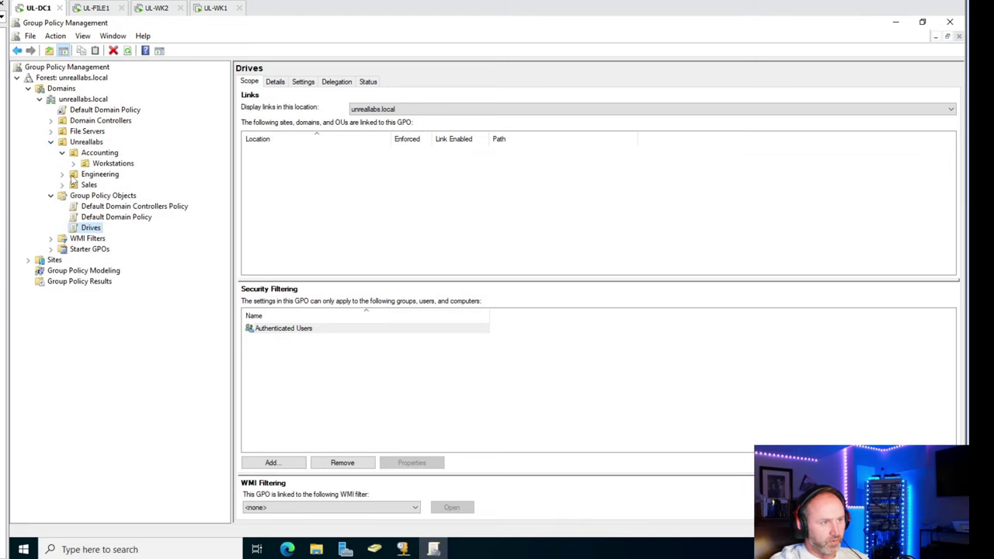
click(86, 144)
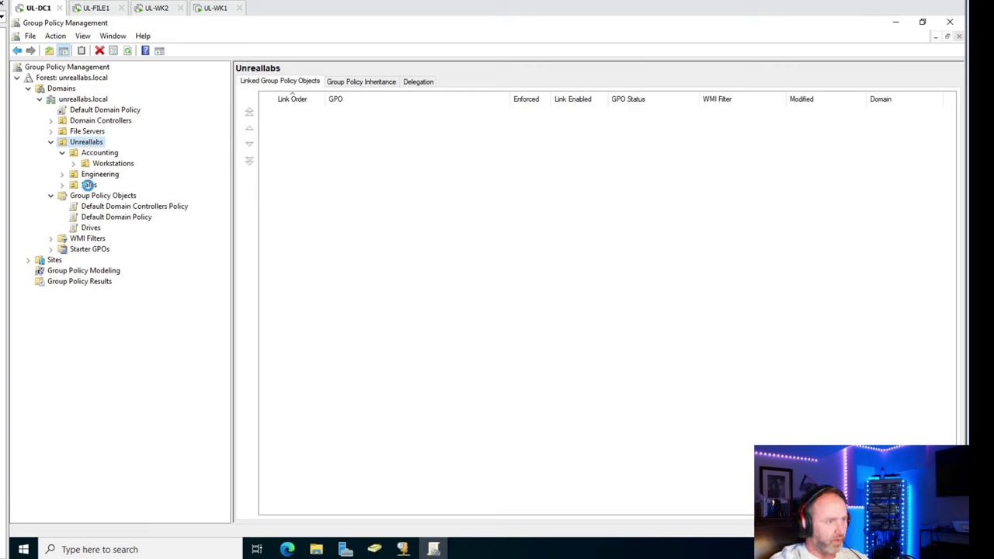
click(90, 186)
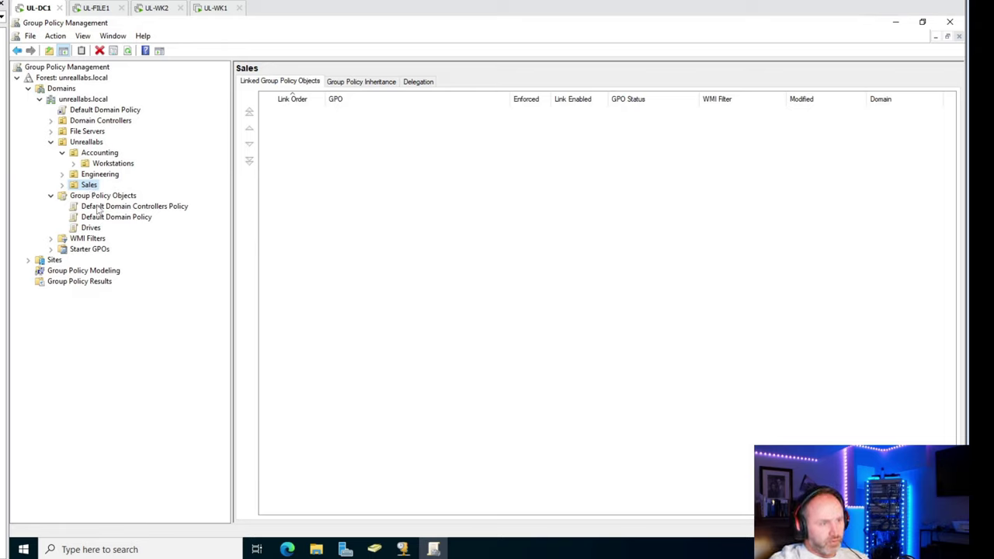
Open the Drives GPO and Unreallabs OU context menus, starting then cancelling Link an Existing GPO.
right_click(91, 228)
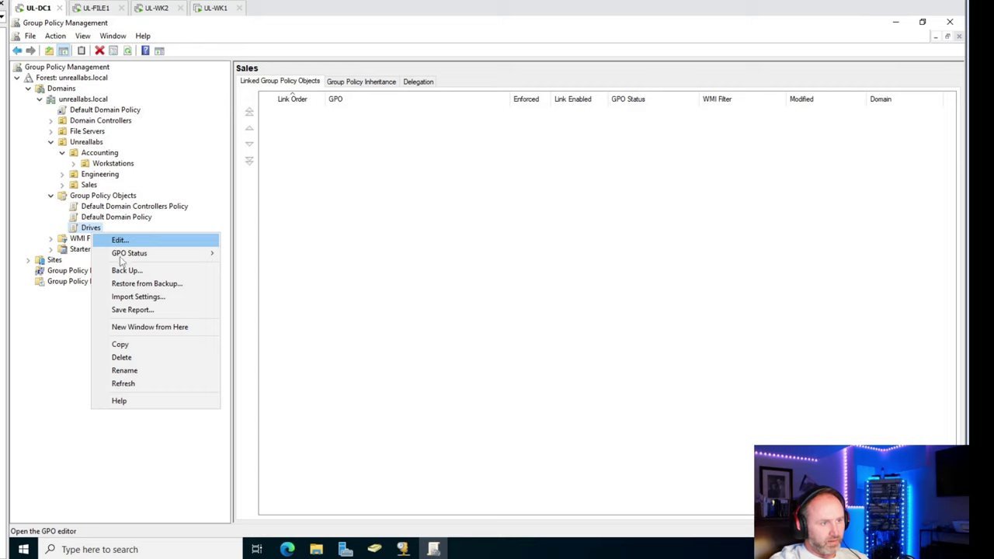
mouse_move(126, 257)
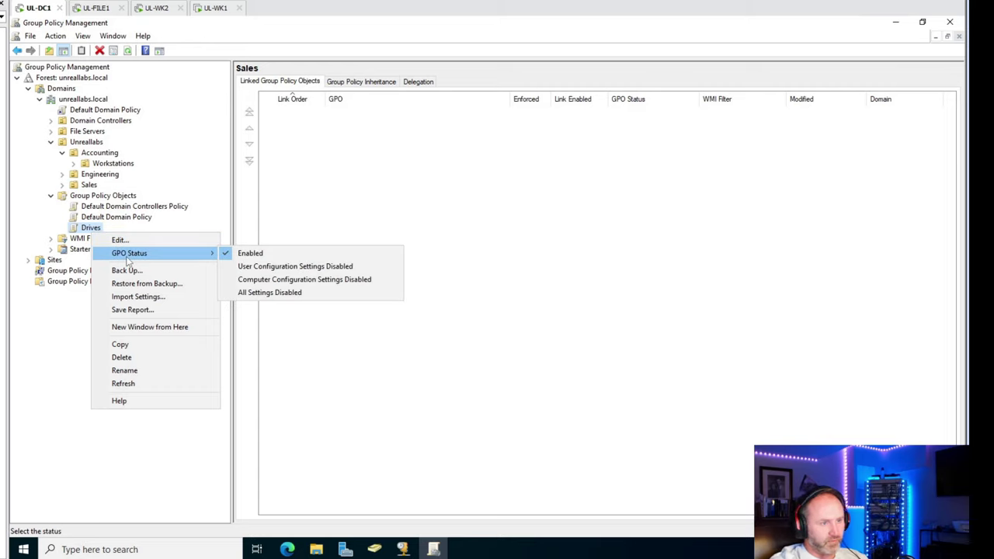
click(326, 198)
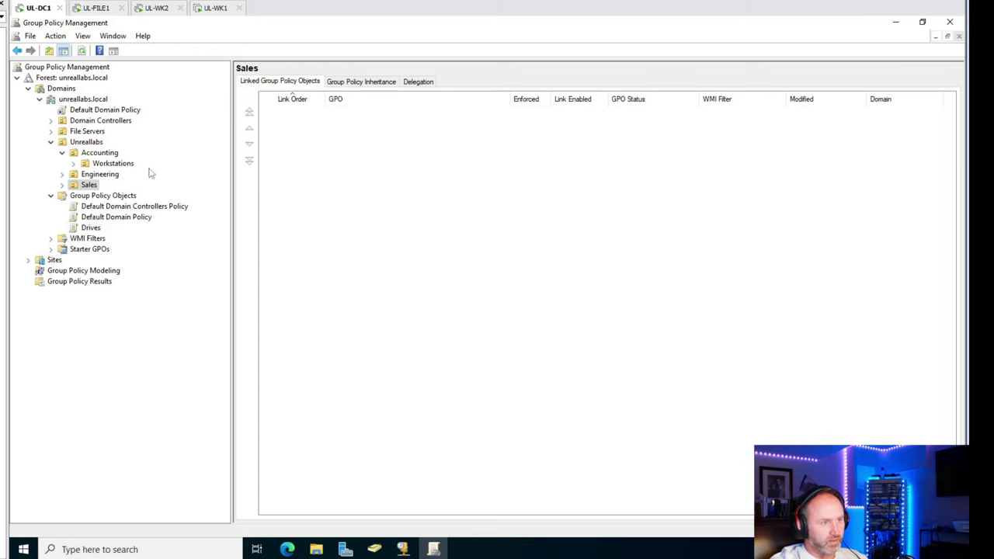
right_click(90, 146)
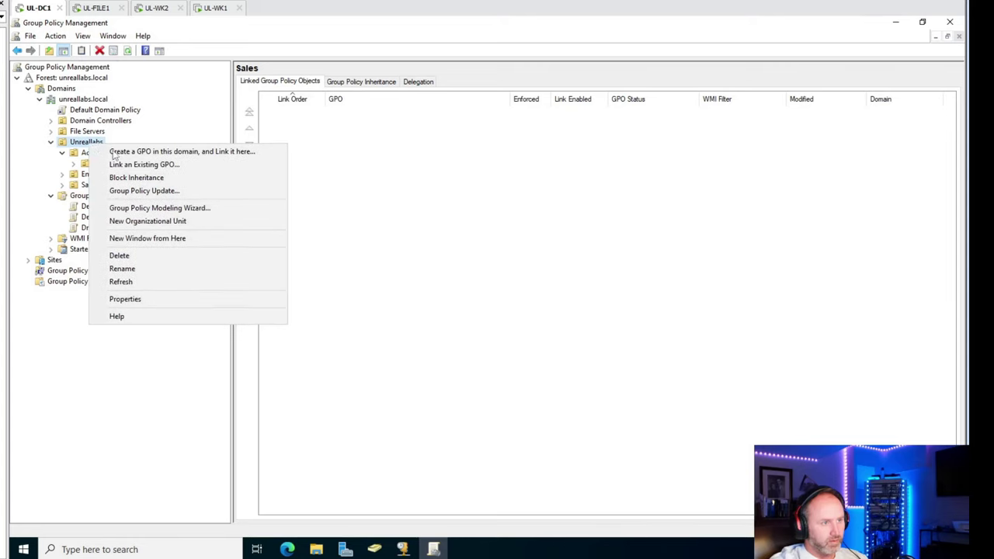
click(143, 164)
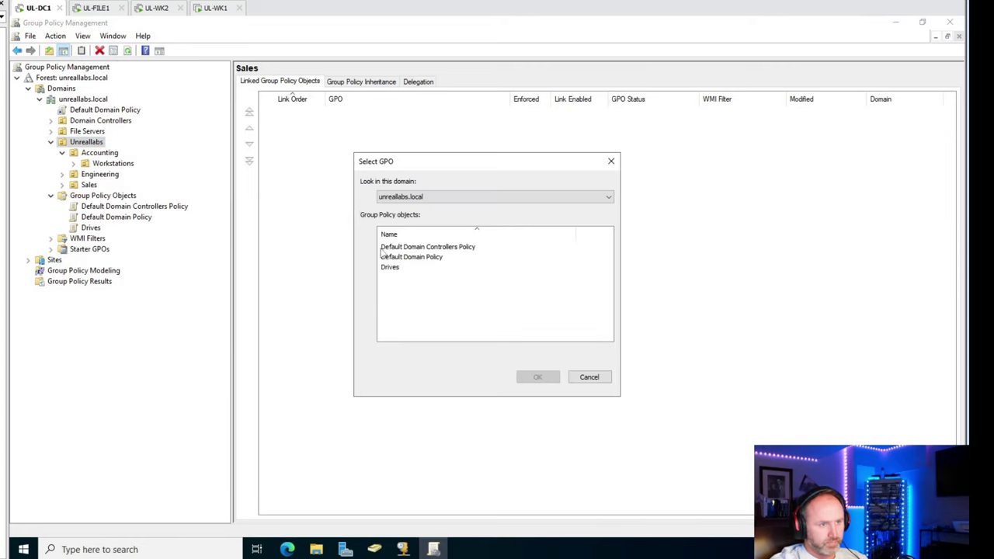
click(588, 378)
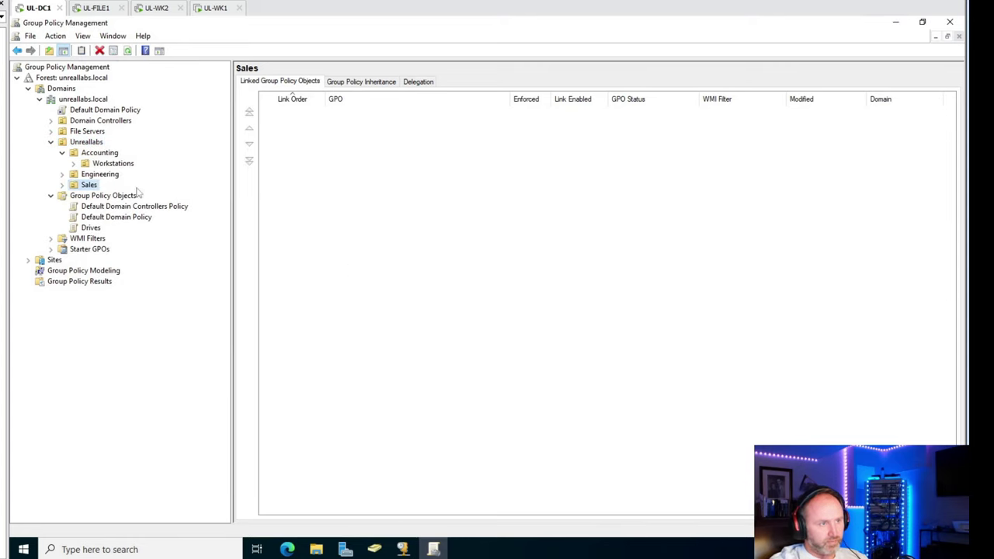
right_click(81, 146)
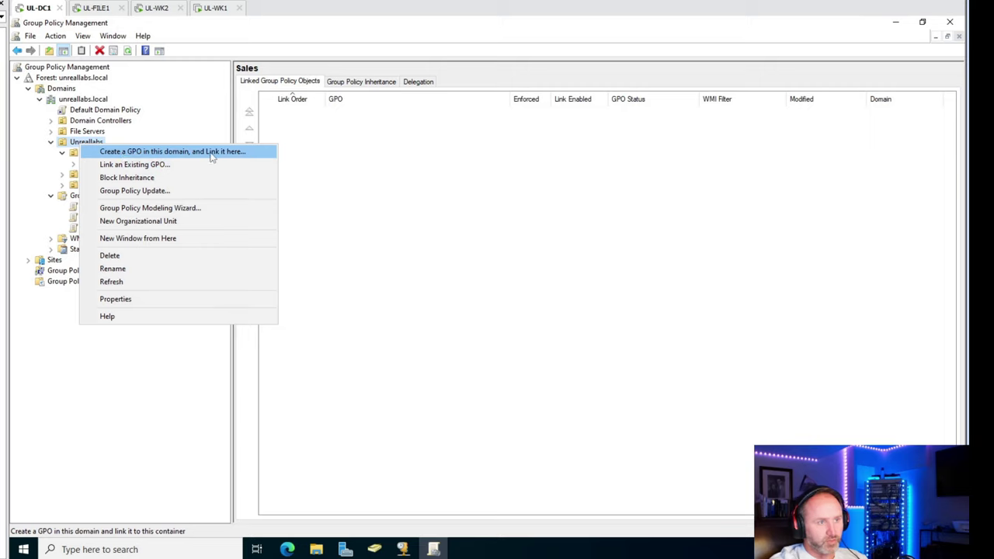
Link the Drives GPO to the Unreallabs OU, acknowledge the warning, and close Group Policy Management.
click(136, 165)
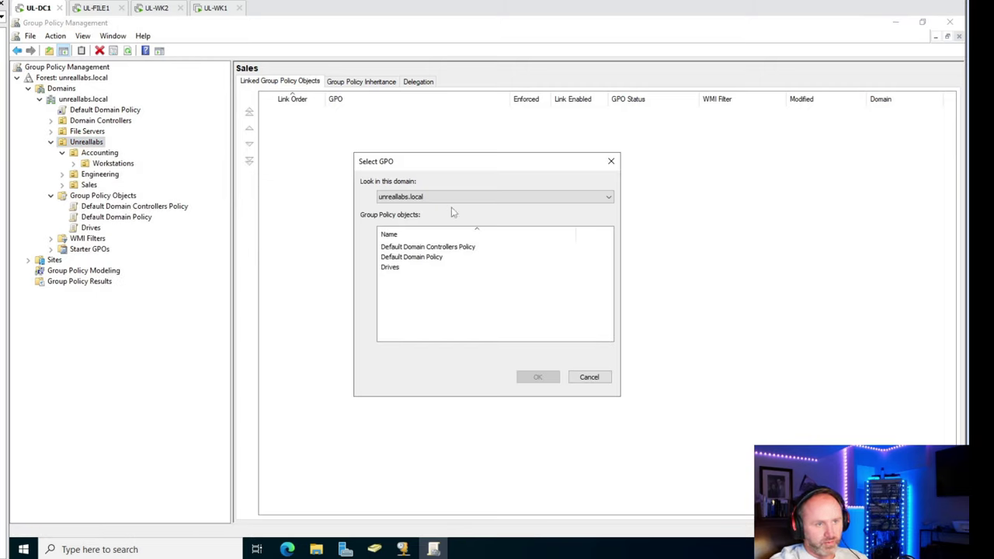
click(392, 268)
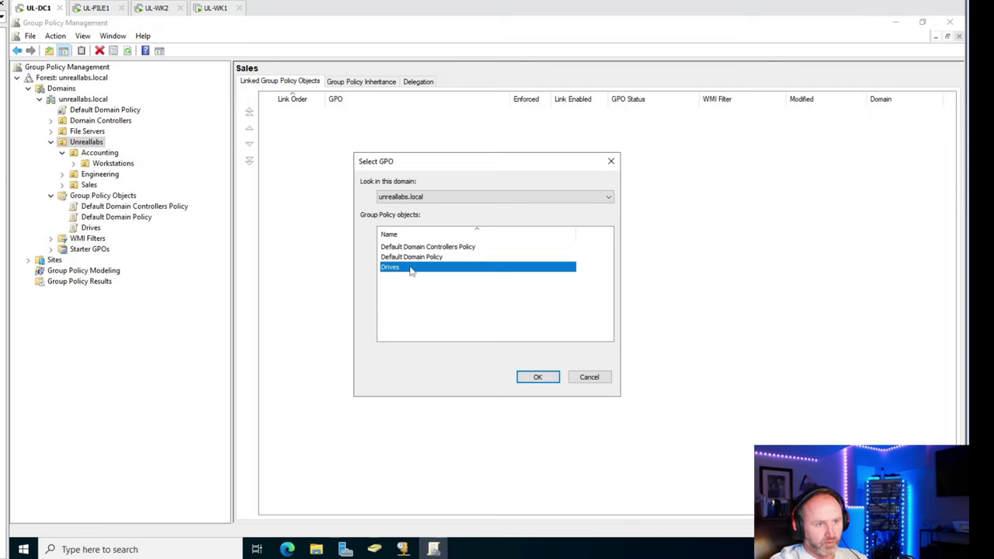
click(536, 377)
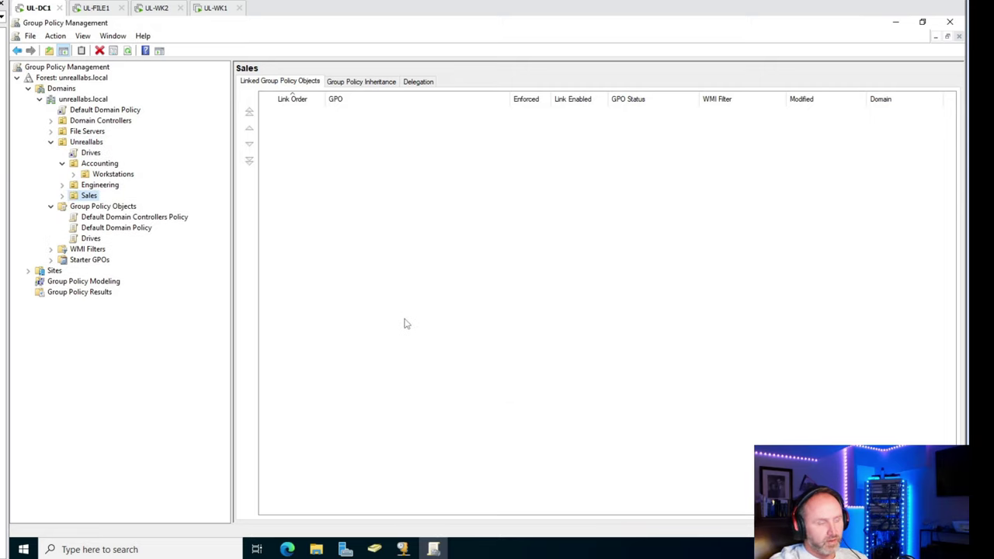
click(90, 152)
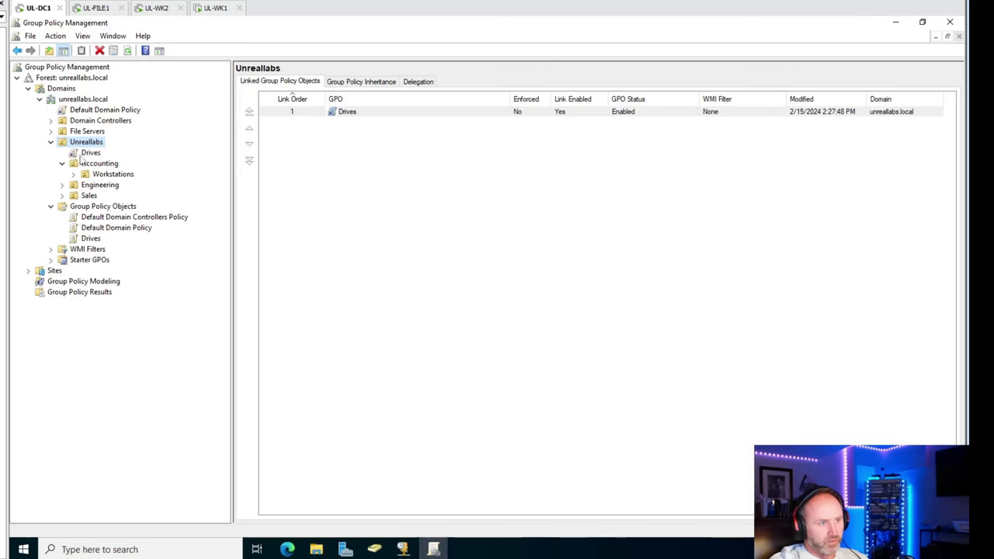
click(571, 305)
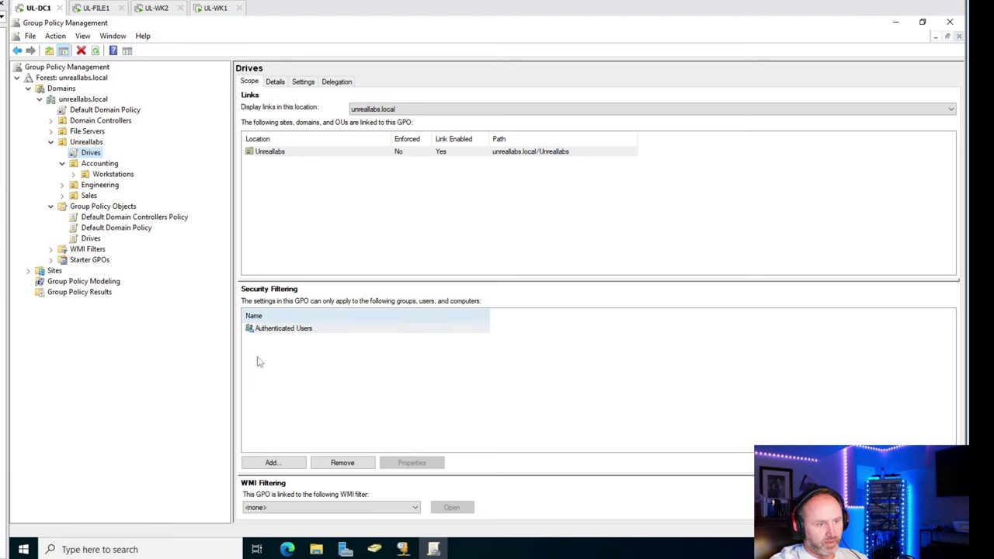
click(949, 22)
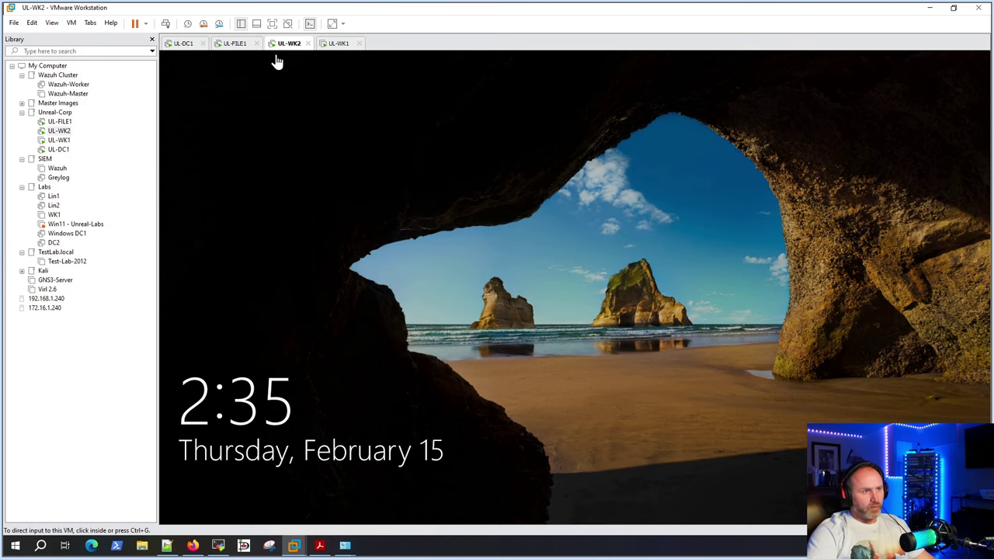
Sign in to the UL-WK2 virtual machine with the domain user's password.
click(364, 176)
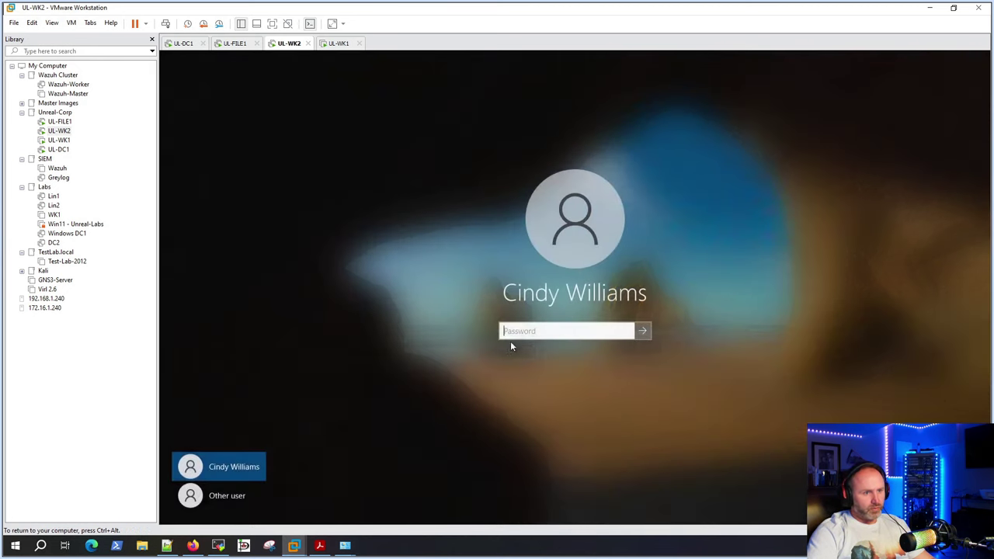
text(••)
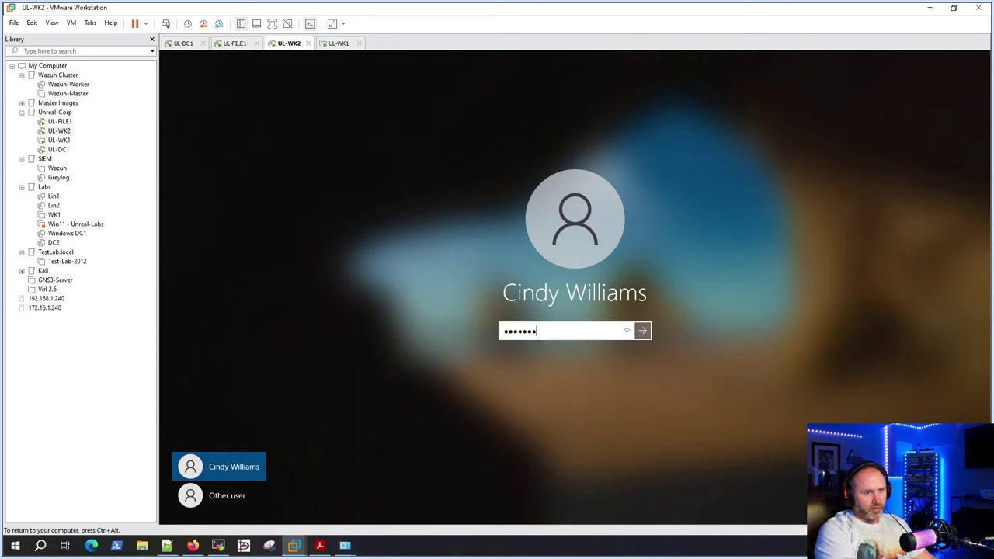
text(•••••••••)
key(Return)
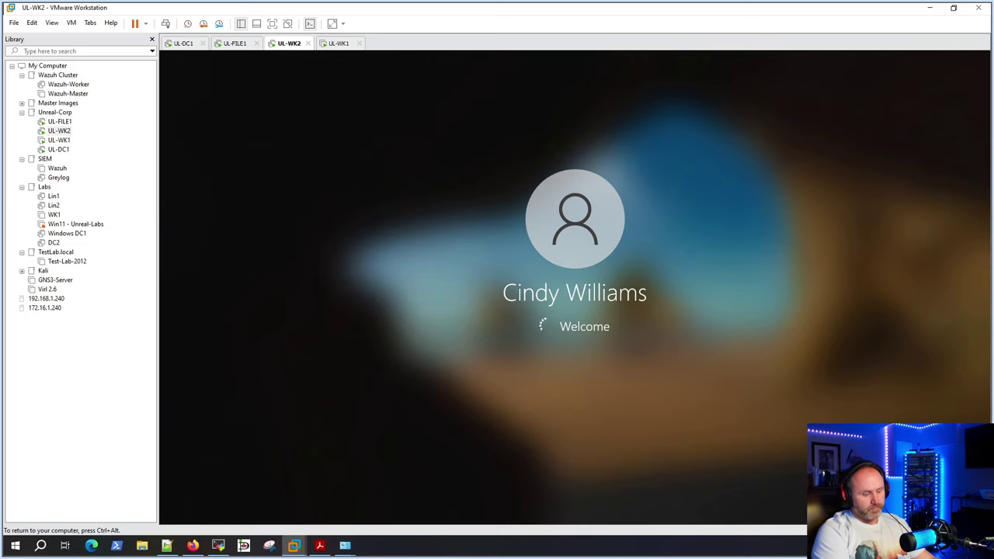
Switch to the UL-WK1 virtual machine and sign in with the user's password.
click(339, 47)
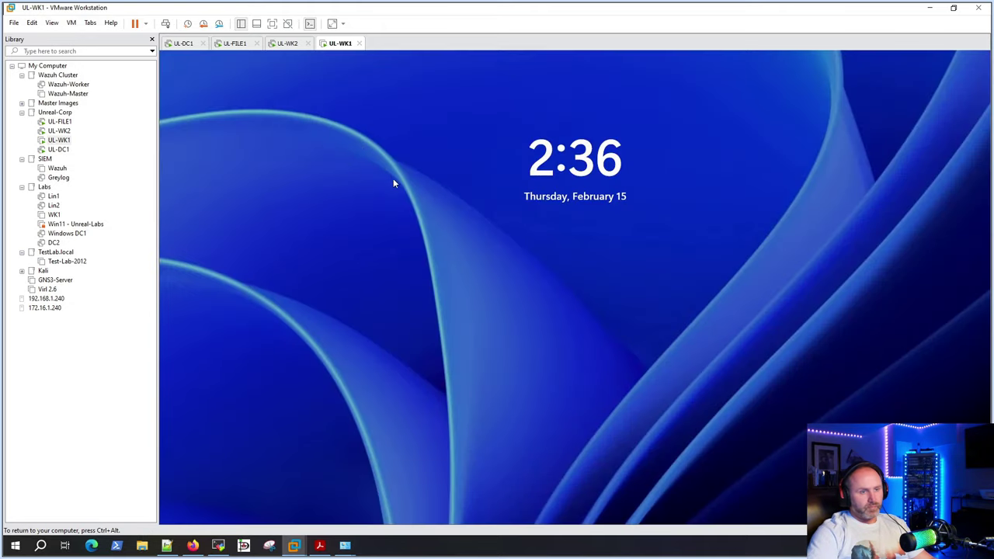
click(508, 295)
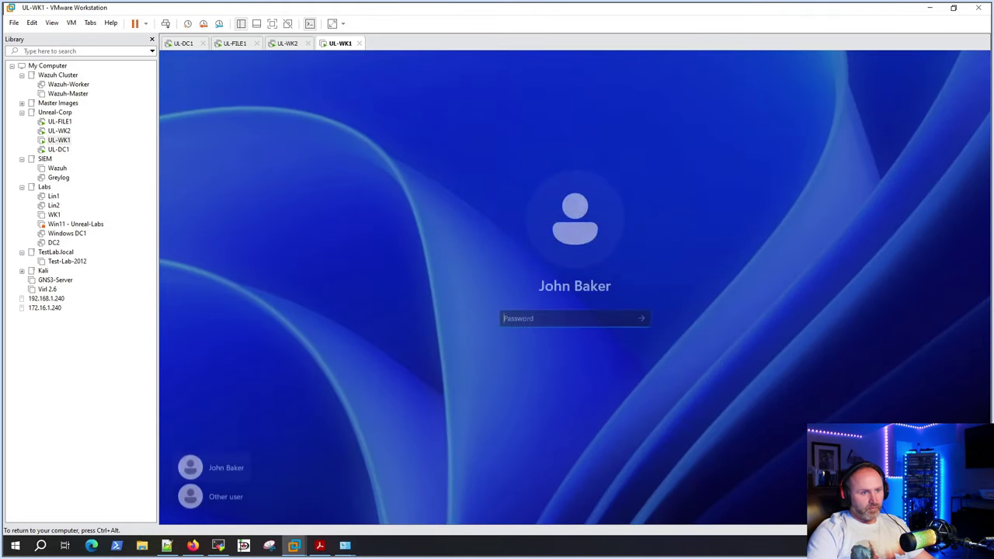
text(******)
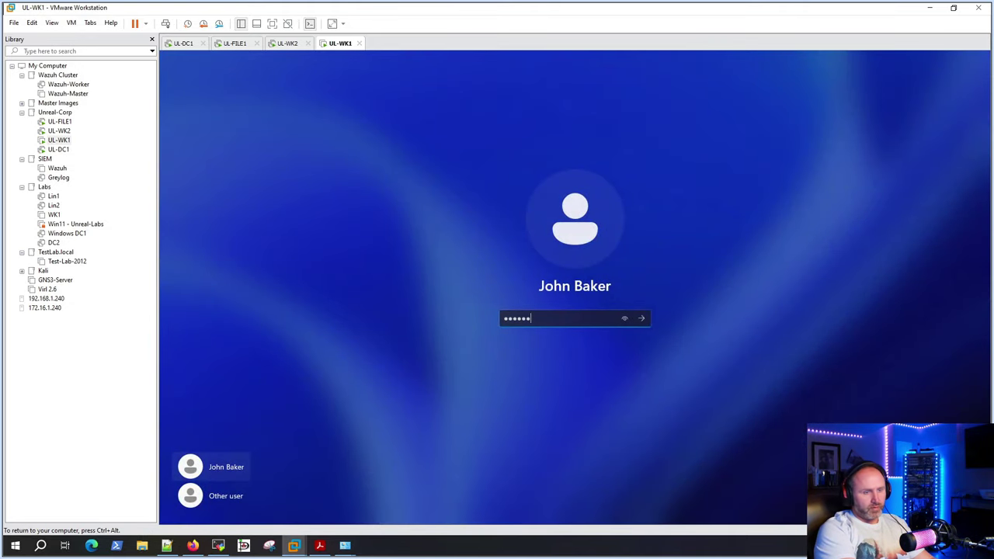
key(Return)
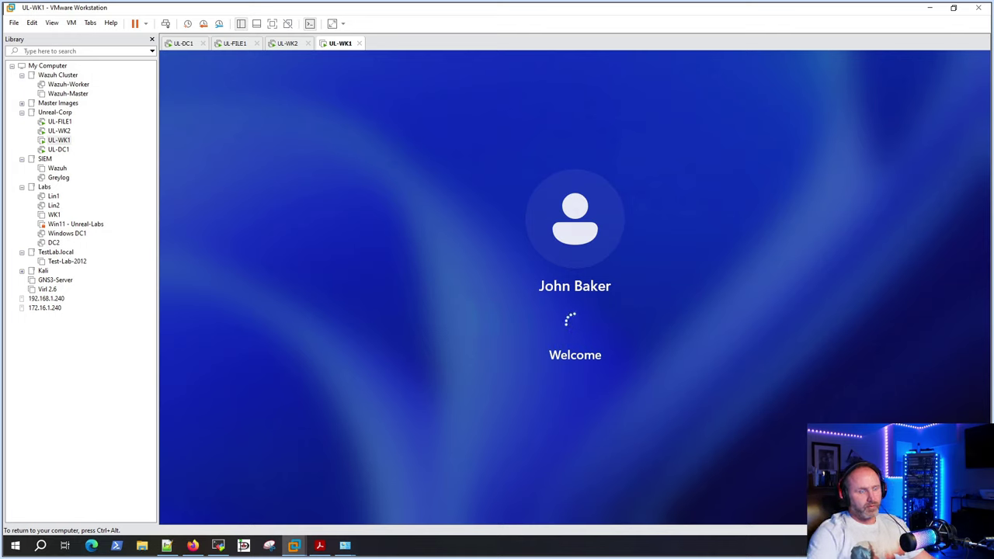
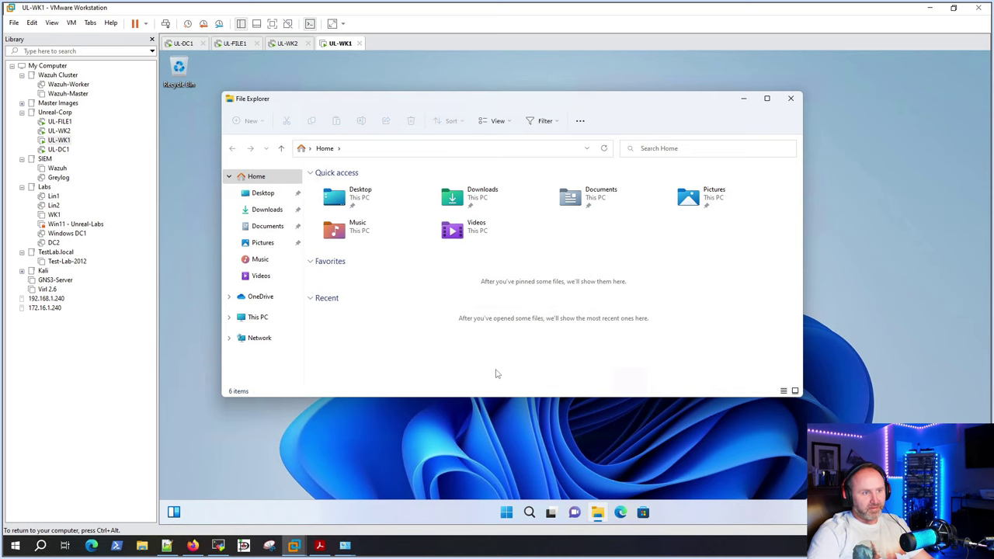
On UL-WK1, show This PC in File Explorer and reposition the Explorer window.
click(256, 317)
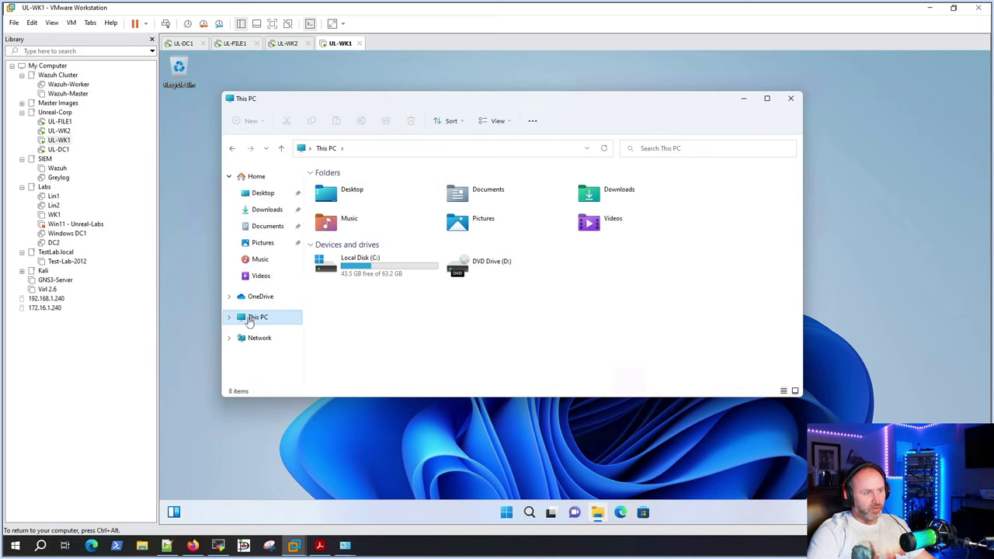
right_click(395, 332)
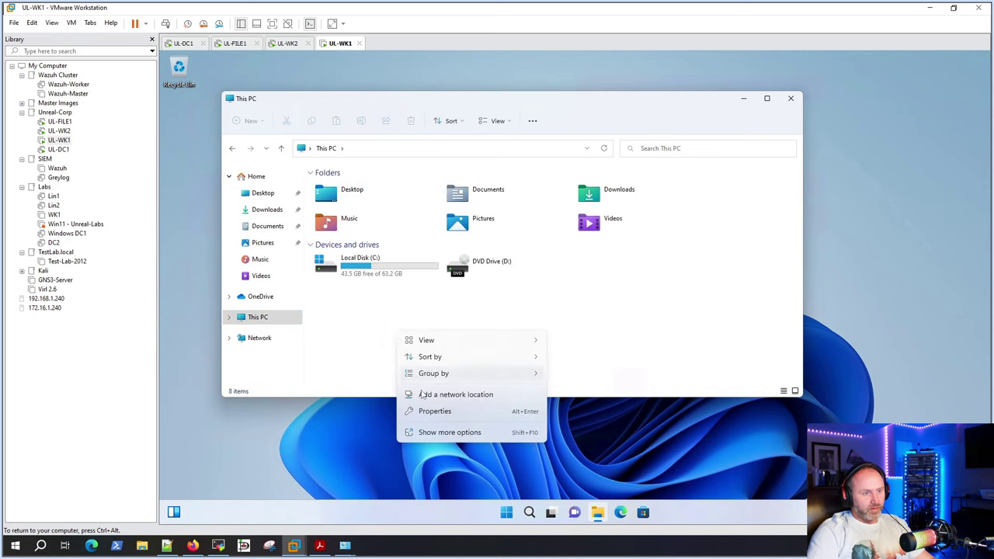
click(381, 342)
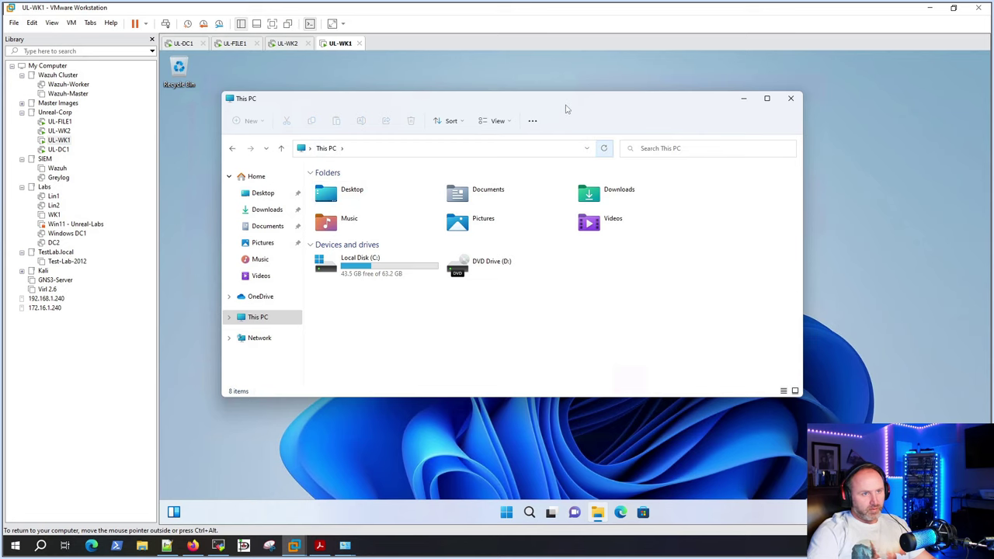
drag(567, 106, 579, 100)
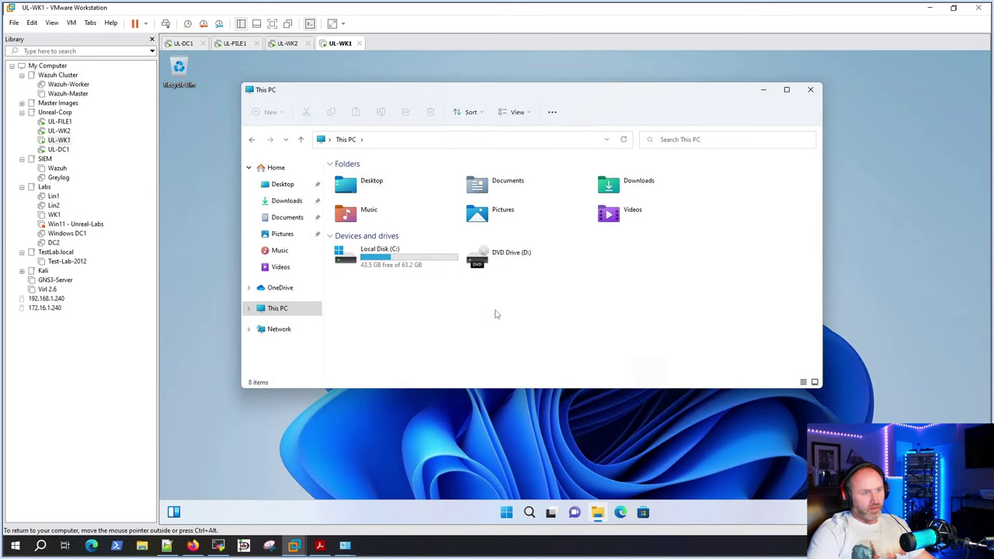
Refresh This PC until Company Files (H:) appears, then switch to the UL-WK2 VM.
click(249, 309)
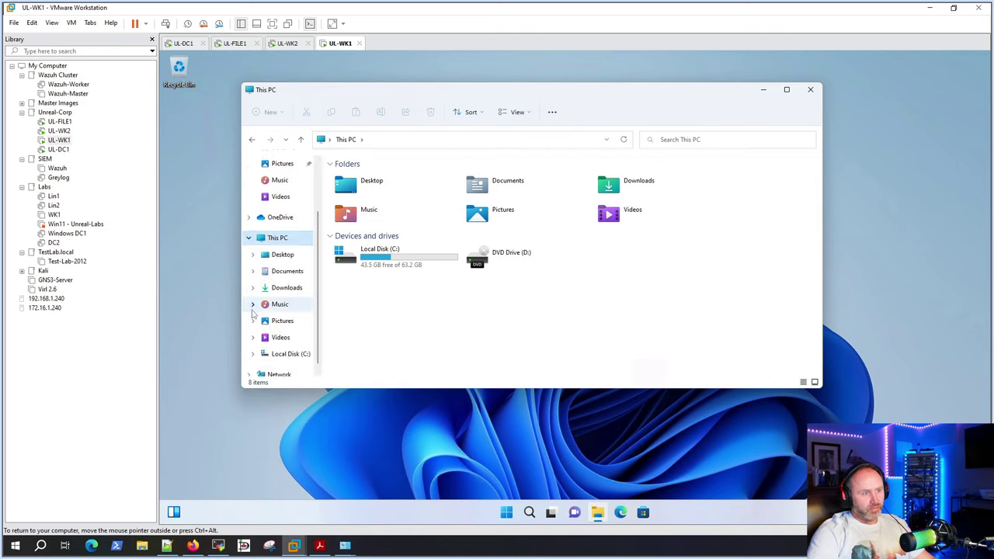
right_click(415, 315)
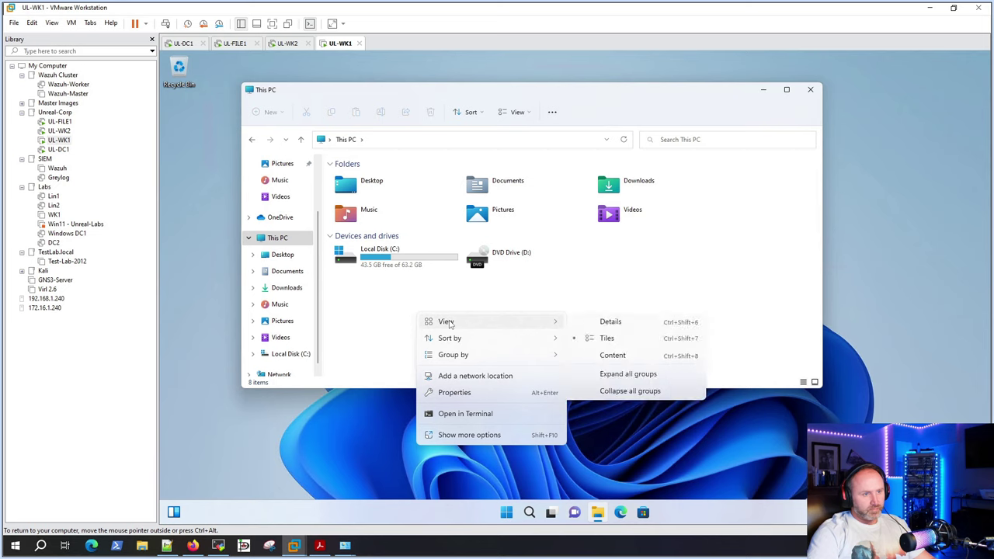
mouse_move(470, 343)
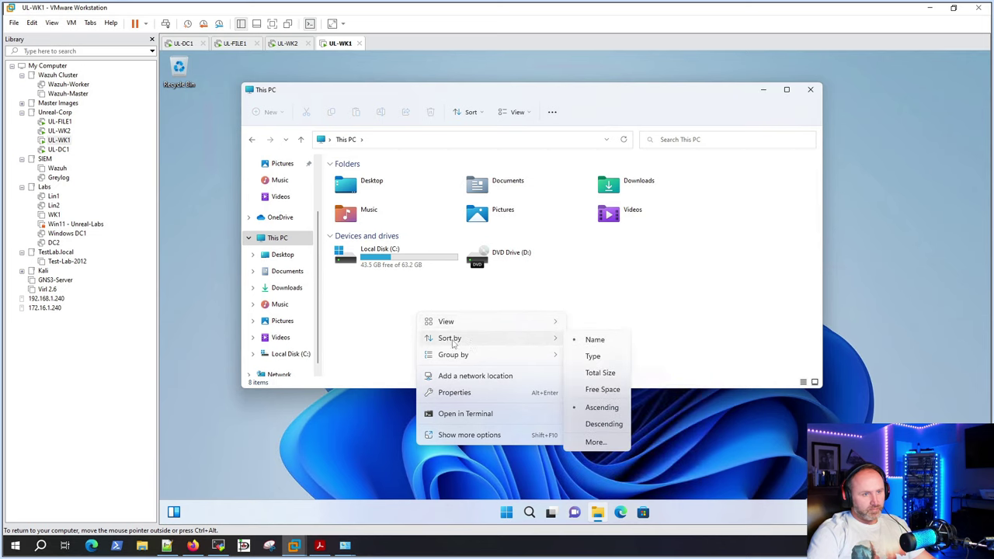
click(369, 332)
right_click(370, 332)
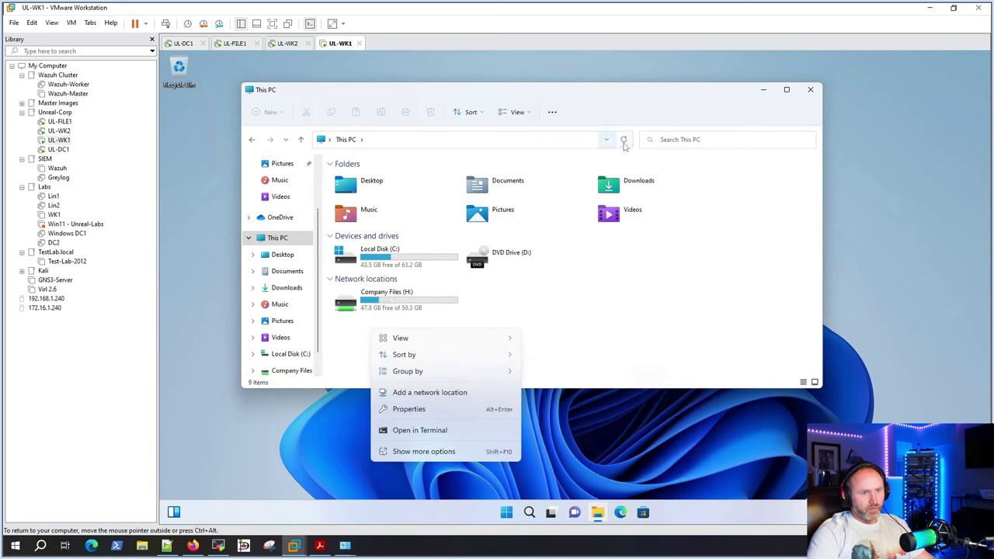
click(624, 141)
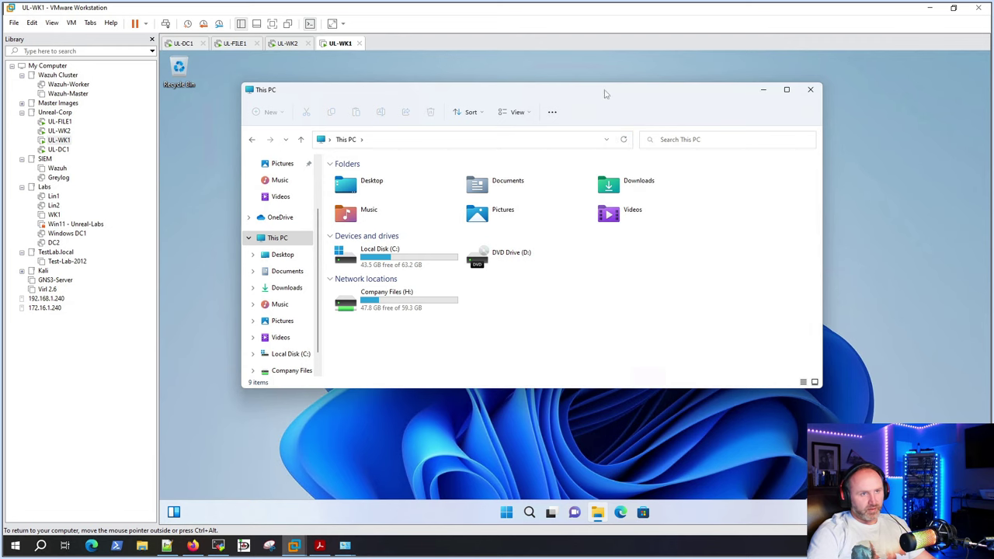
drag(604, 93, 578, 90)
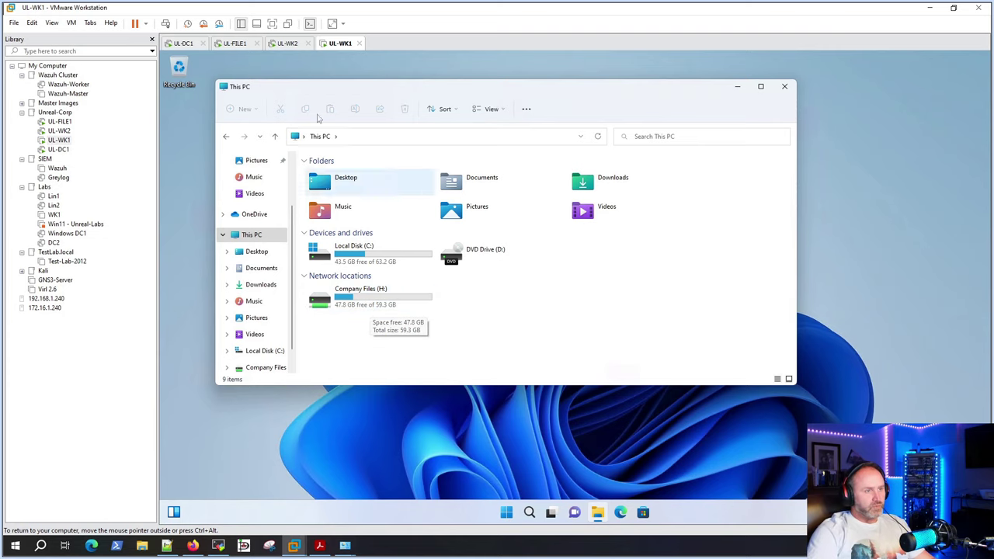
click(289, 44)
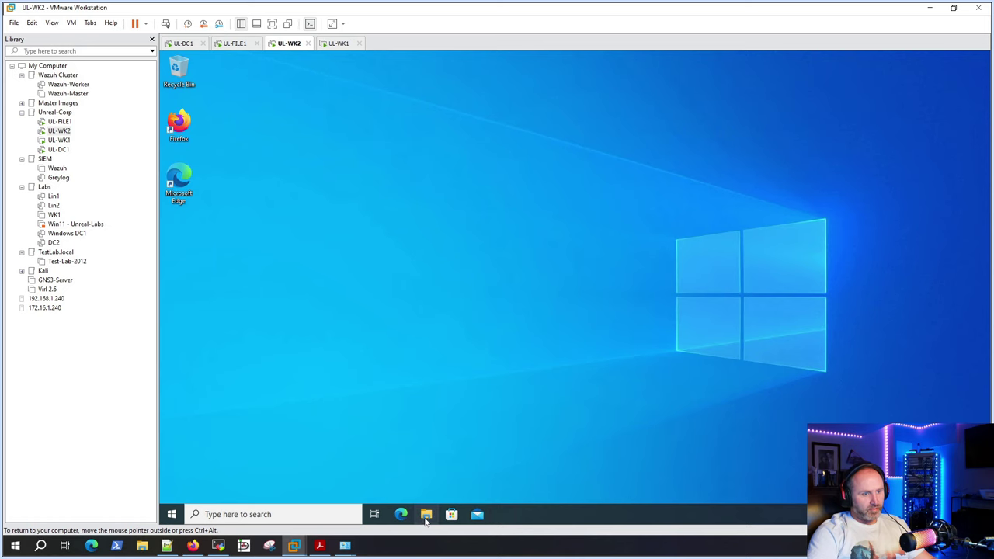
On UL-WK2, open File Explorer and browse to the \\file1 server's shares.
click(427, 514)
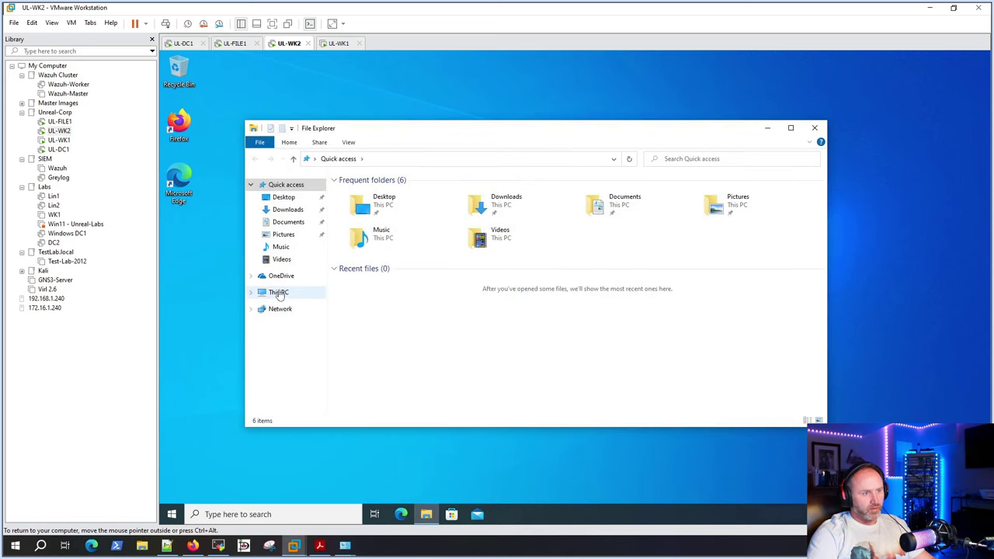
click(278, 292)
click(392, 349)
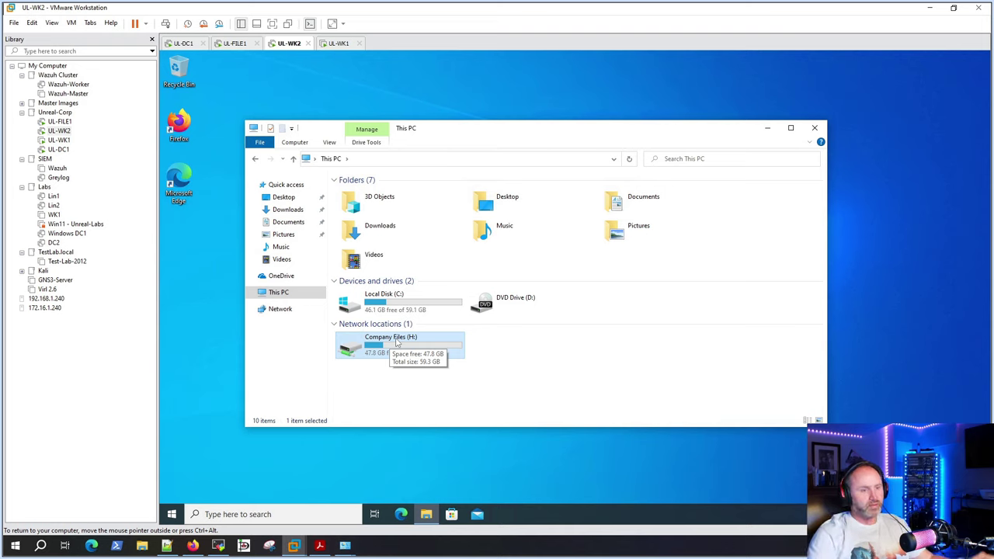
click(386, 159)
key(BackSpace)
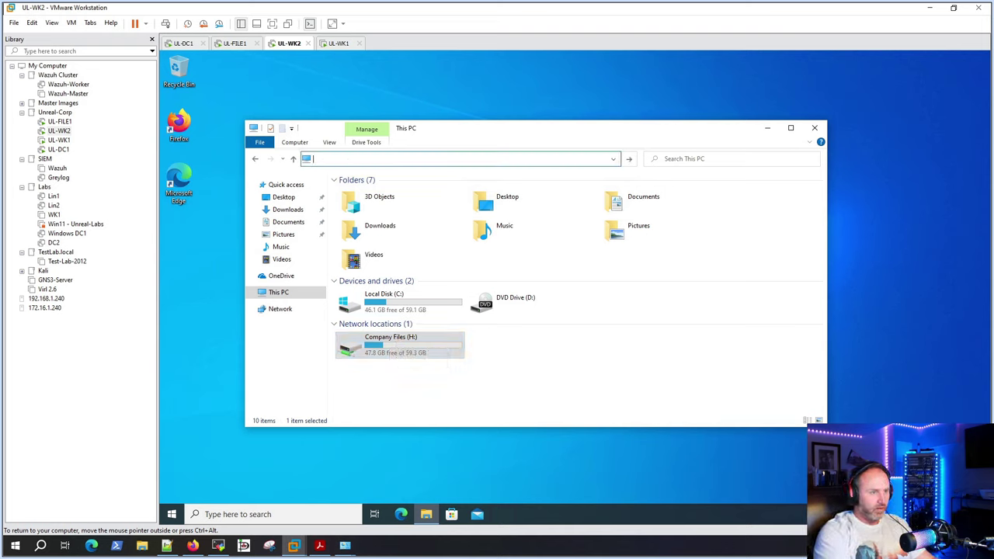
text(\\file)
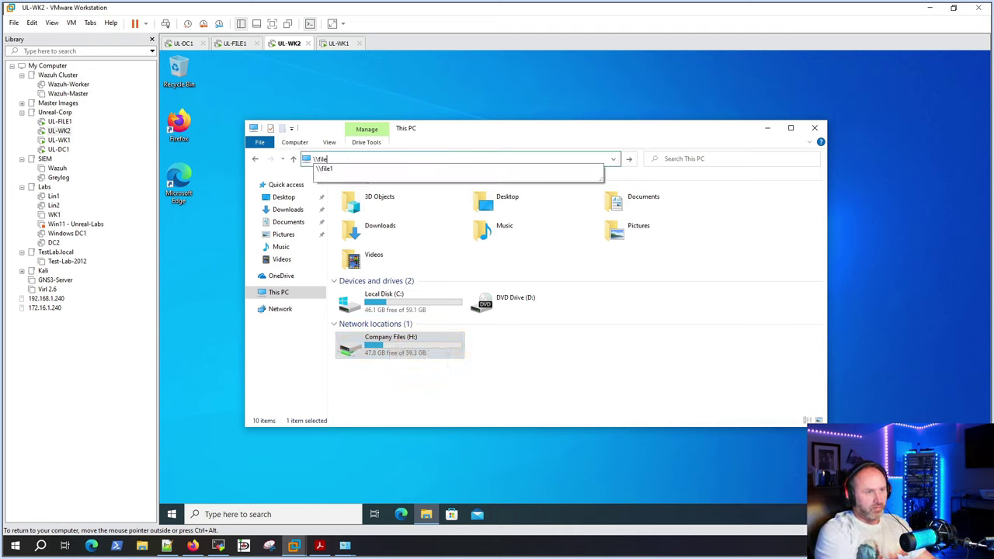
text(1)
key(Return)
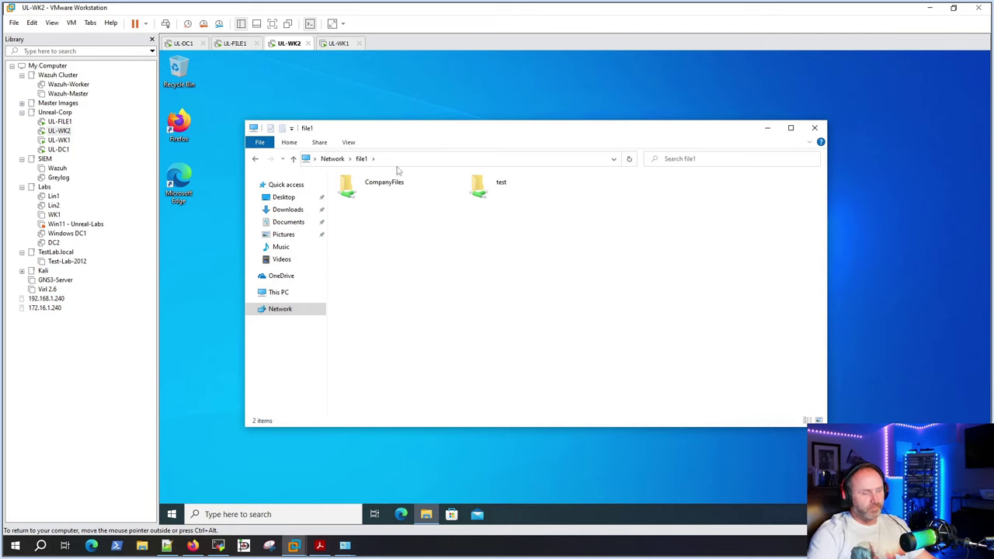
Try creating a new folder in H:\Engineering and dismiss the Access Denied warning.
click(278, 292)
click(349, 358)
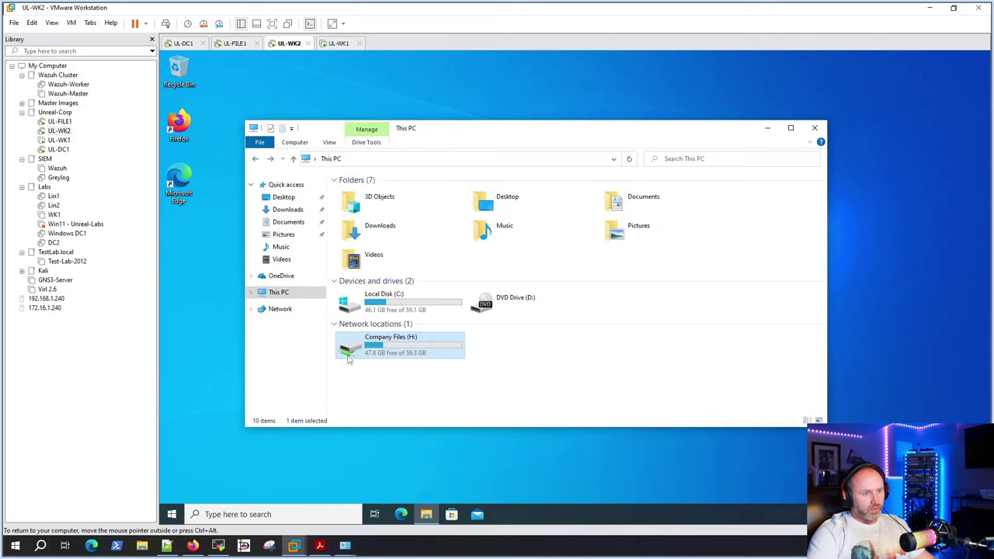
double_click(349, 358)
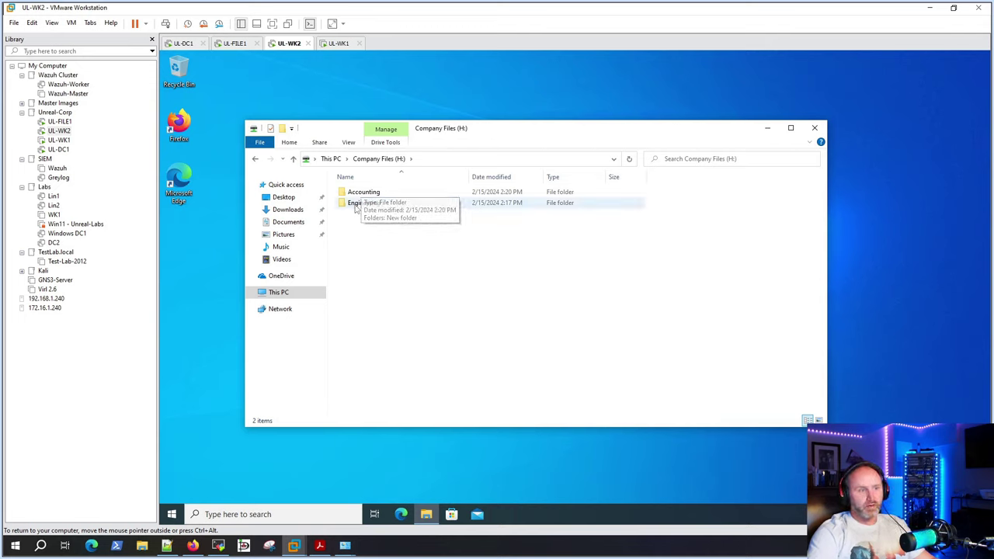
double_click(354, 203)
right_click(370, 245)
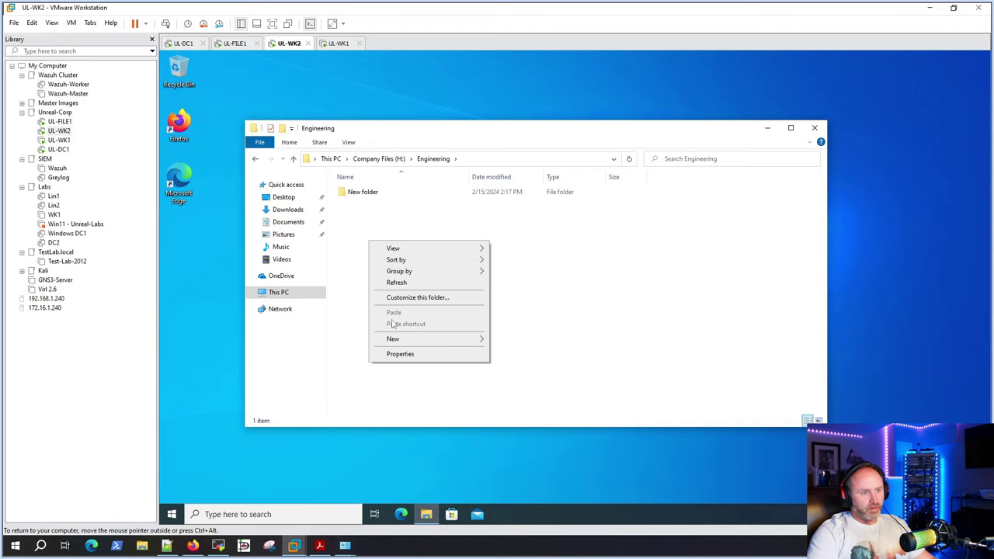
mouse_move(411, 340)
click(512, 339)
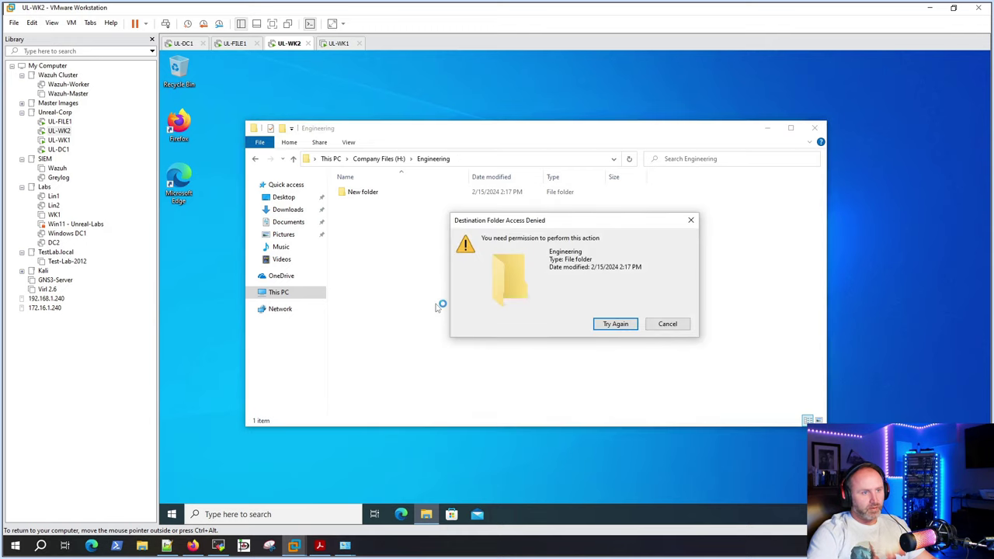
click(667, 324)
Switch back to UL-WK1, then show the Unreal Corp File Server Install plan page.
click(336, 45)
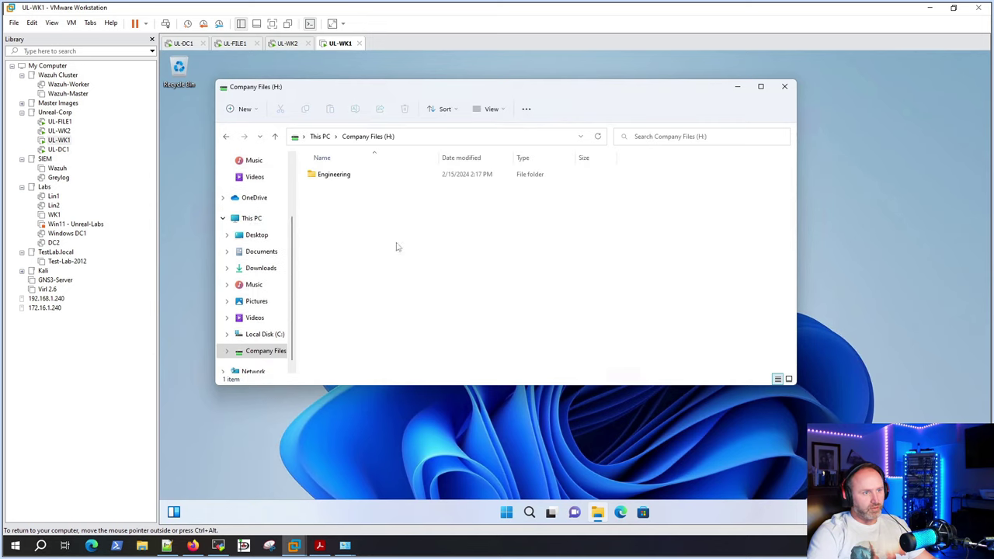
click(326, 175)
click(347, 213)
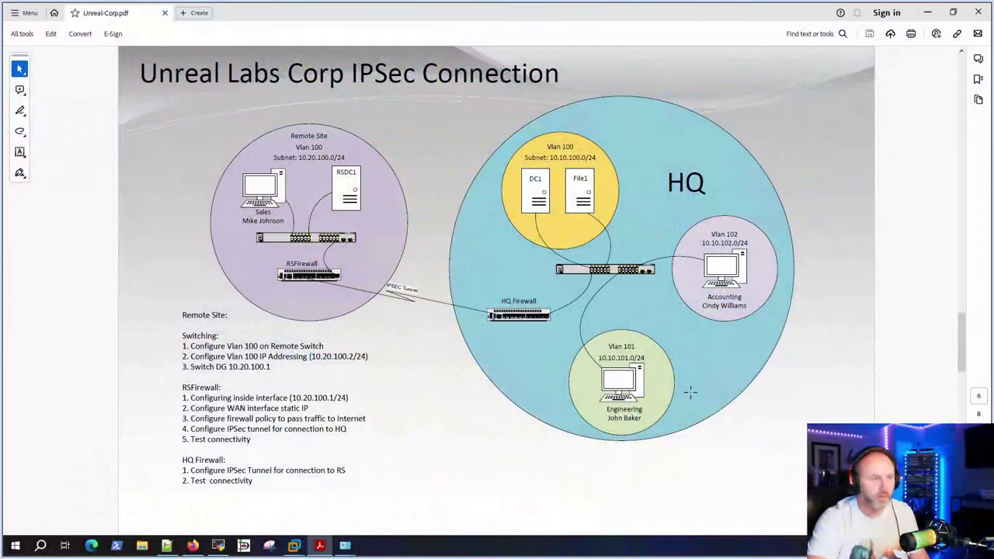
scroll(543, 312, up, 6)
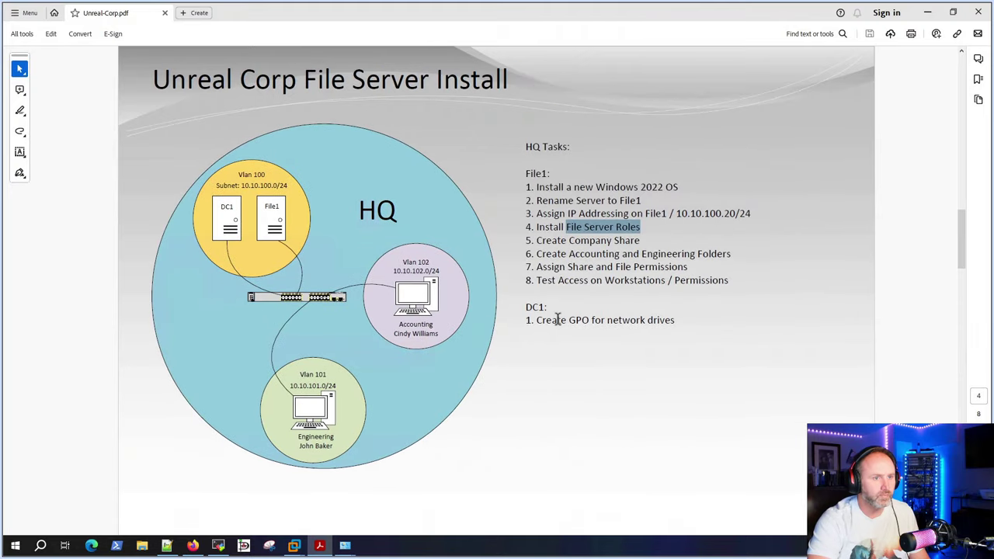